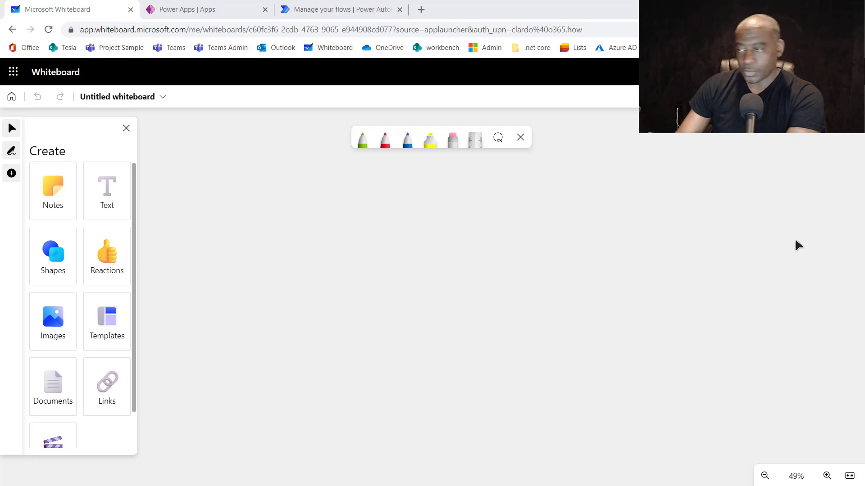
Draw a large green square with a smaller green rectangle inside it to represent the app window.
click(363, 139)
mouse_move(239, 210)
mouse_down()
mouse_move(355, 212)
mouse_move(380, 349)
mouse_move(237, 344)
mouse_move(248, 217)
mouse_up()
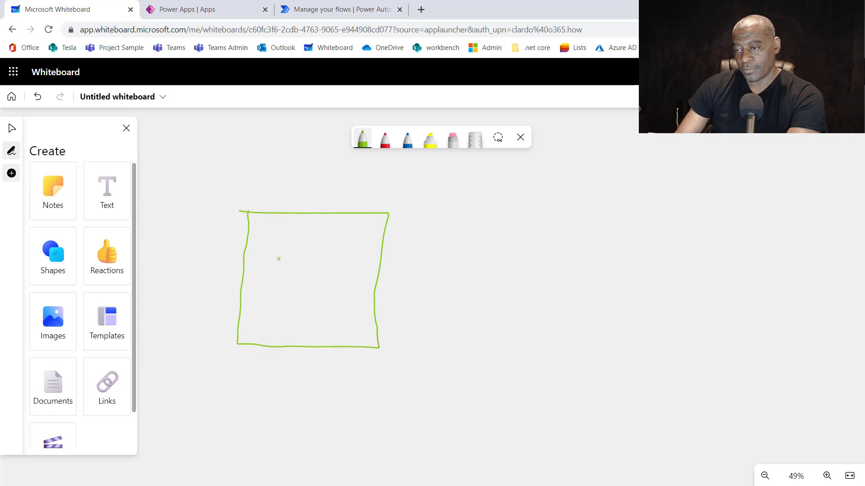
mouse_move(284, 236)
mouse_down()
mouse_move(357, 238)
mouse_move(369, 293)
mouse_move(290, 293)
mouse_move(288, 235)
mouse_move(363, 257)
mouse_up()
Add red message lines along the left side of the inner green rectangle and blue reply lines along its right side.
click(385, 139)
click(407, 140)
click(390, 145)
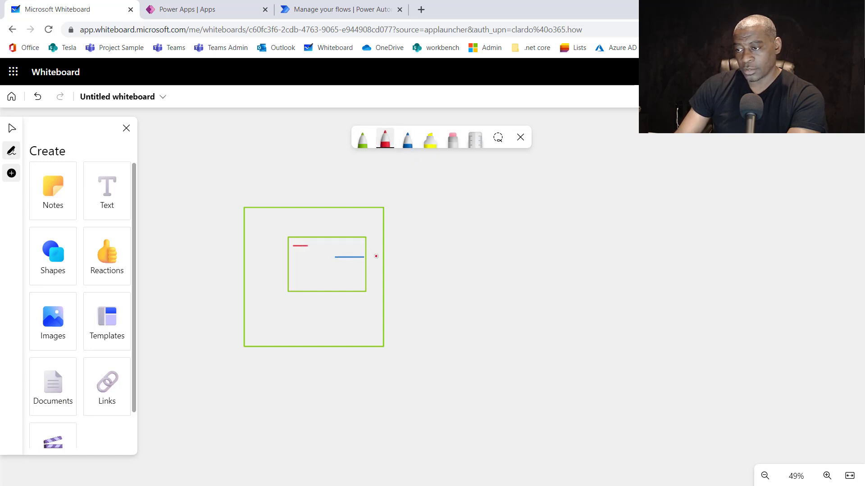
drag(292, 264, 365, 274)
click(408, 143)
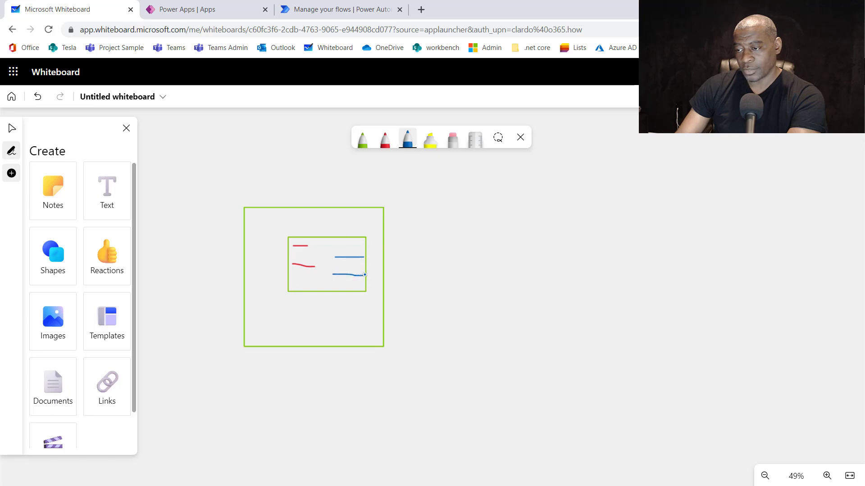
click(385, 142)
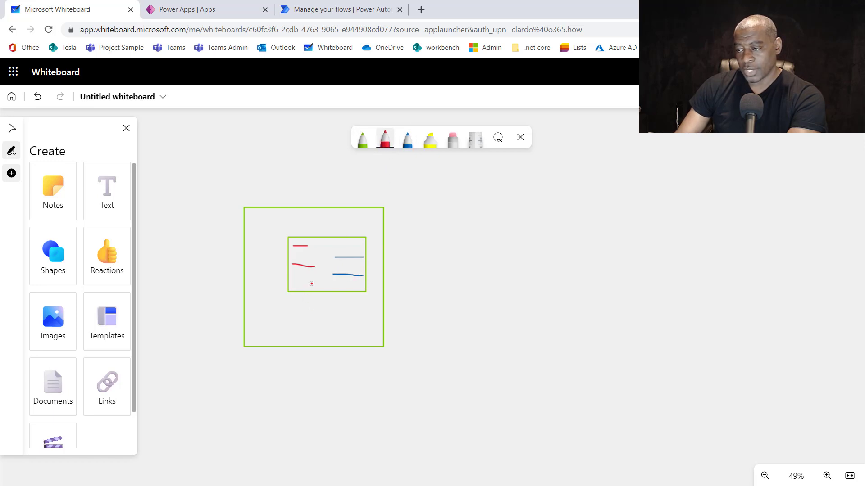
drag(311, 284, 295, 284)
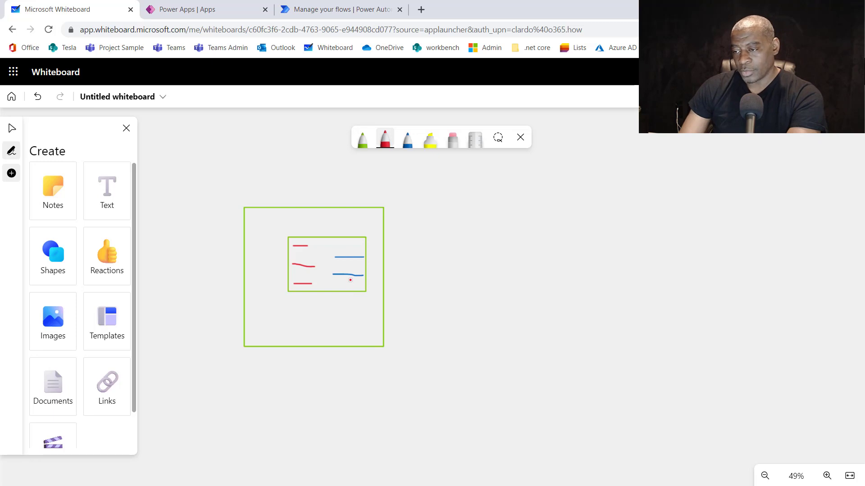
click(408, 140)
Draw a green curly brace to the left of the inner green rectangle.
click(827, 476)
click(827, 476)
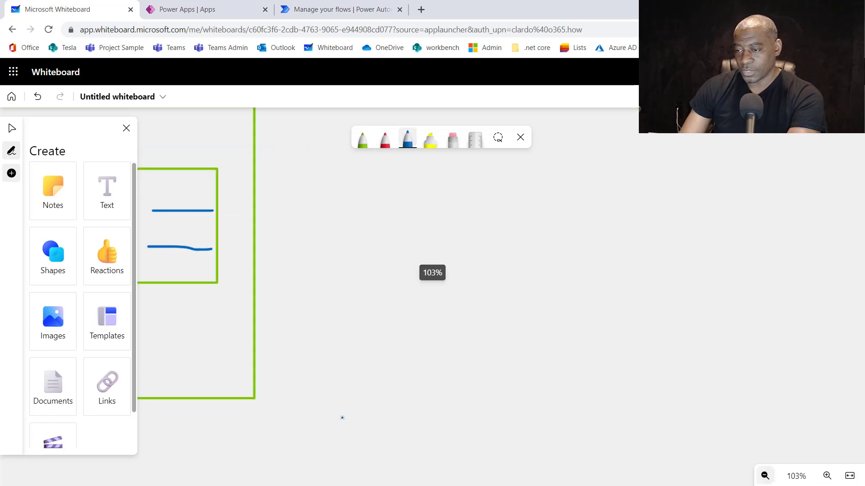
click(12, 130)
drag(319, 264, 599, 303)
click(362, 140)
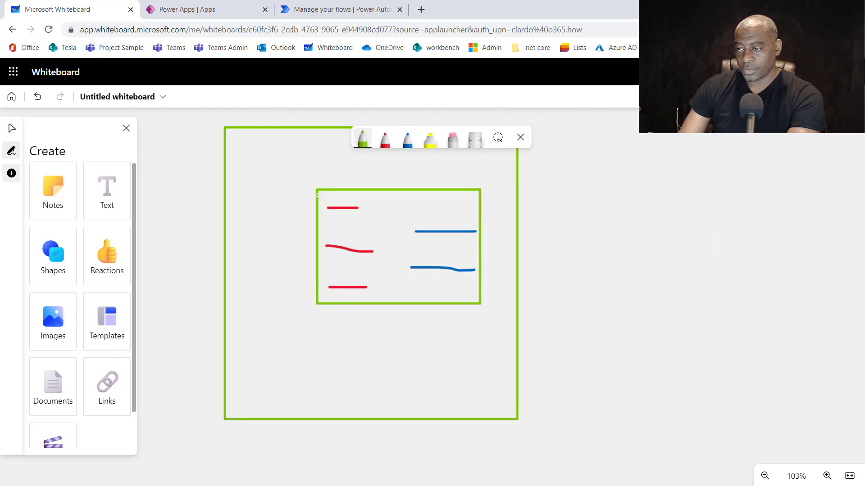
mouse_move(310, 179)
mouse_down()
mouse_move(256, 235)
mouse_move(273, 326)
mouse_move(317, 337)
mouse_move(316, 366)
mouse_move(472, 363)
mouse_move(472, 327)
mouse_move(318, 327)
mouse_up()
Draw a wide blue box below the inner green rectangle and a small red box beneath its right end.
click(408, 140)
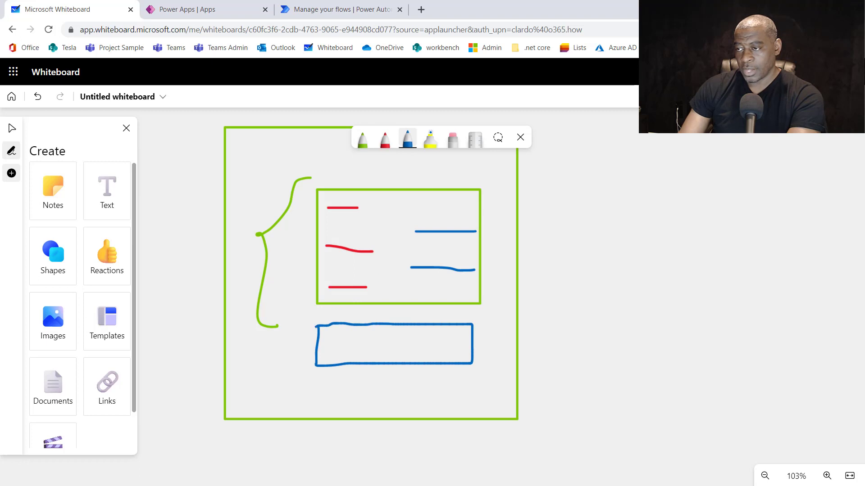
click(383, 140)
mouse_move(434, 376)
mouse_down()
mouse_move(432, 398)
mouse_move(487, 398)
mouse_move(489, 380)
mouse_move(433, 381)
mouse_up()
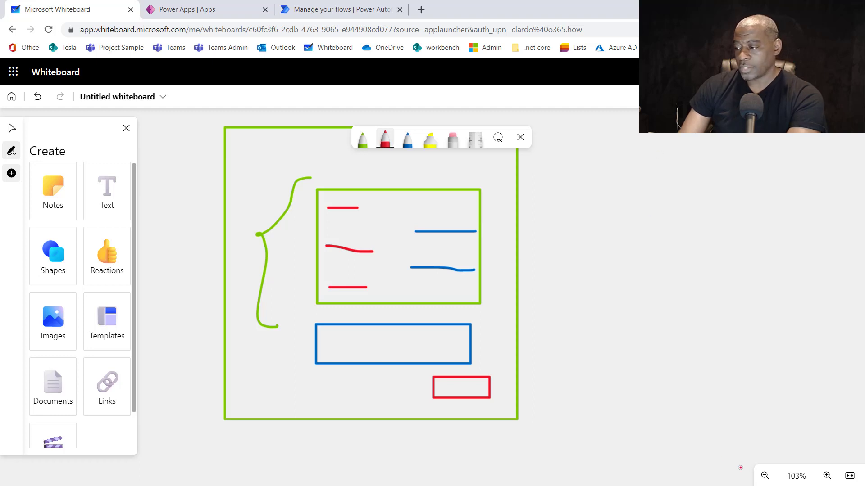
Draw a curved blue arrow leading rightward out of the large green square.
click(765, 477)
click(764, 478)
click(12, 128)
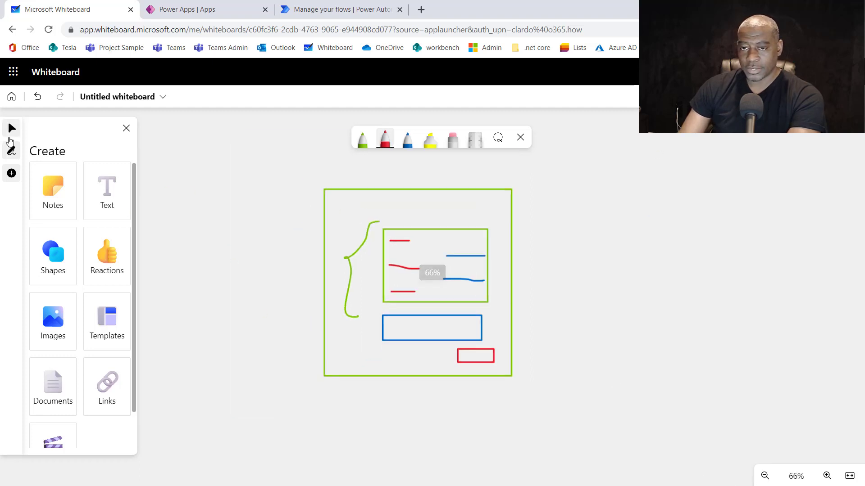
mouse_move(278, 274)
mouse_down()
mouse_move(186, 366)
mouse_move(125, 286)
mouse_move(116, 236)
mouse_move(103, 255)
mouse_up()
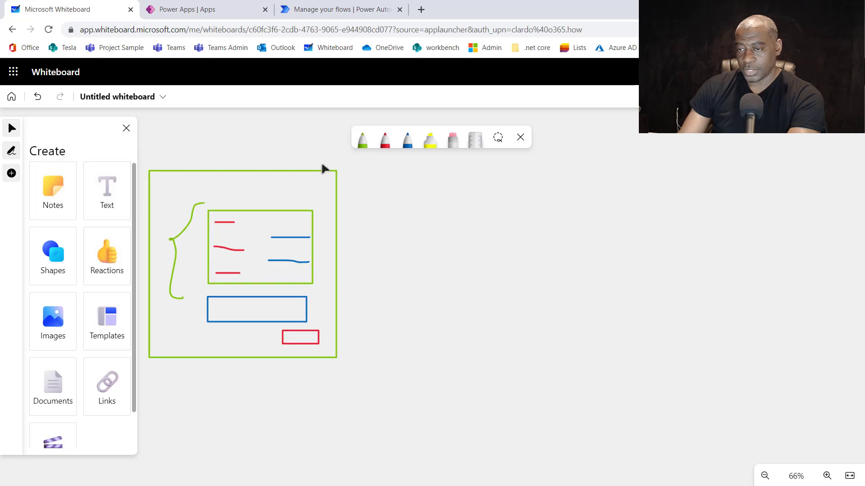
click(410, 143)
mouse_move(351, 249)
mouse_down()
mouse_move(558, 257)
mouse_move(544, 279)
mouse_up()
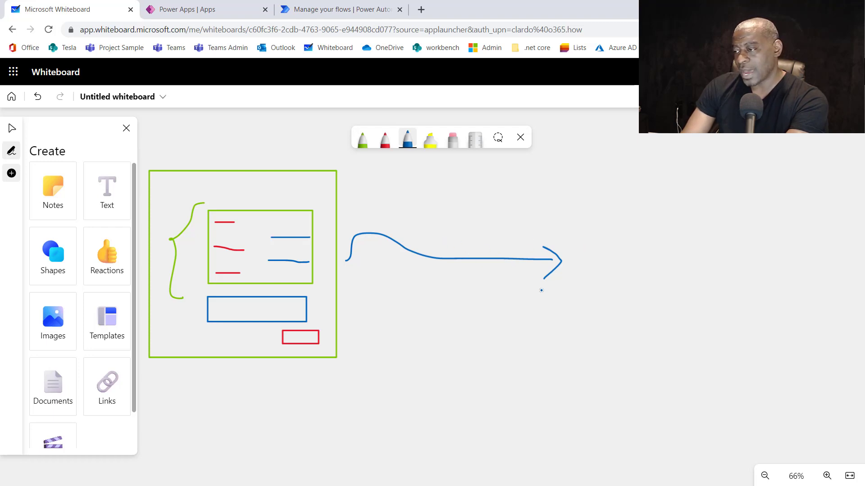
Draw a blue square at the arrowhead containing a small blue box, a down arrow, a red box and a red connector mark.
mouse_move(590, 207)
mouse_down()
mouse_move(686, 207)
mouse_move(690, 338)
mouse_move(588, 337)
mouse_move(570, 314)
mouse_move(569, 212)
mouse_move(601, 208)
mouse_up()
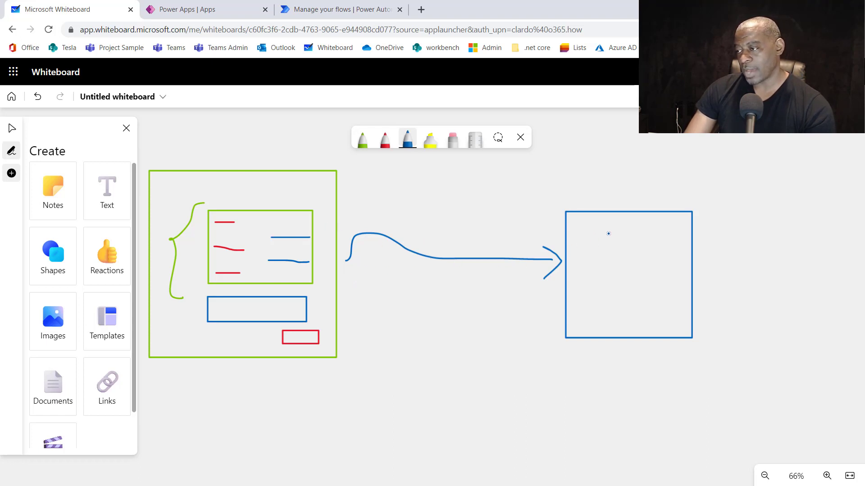
mouse_move(616, 229)
mouse_down()
mouse_move(595, 228)
mouse_move(602, 241)
mouse_move(658, 240)
mouse_move(664, 225)
mouse_move(606, 228)
mouse_move(622, 257)
mouse_up()
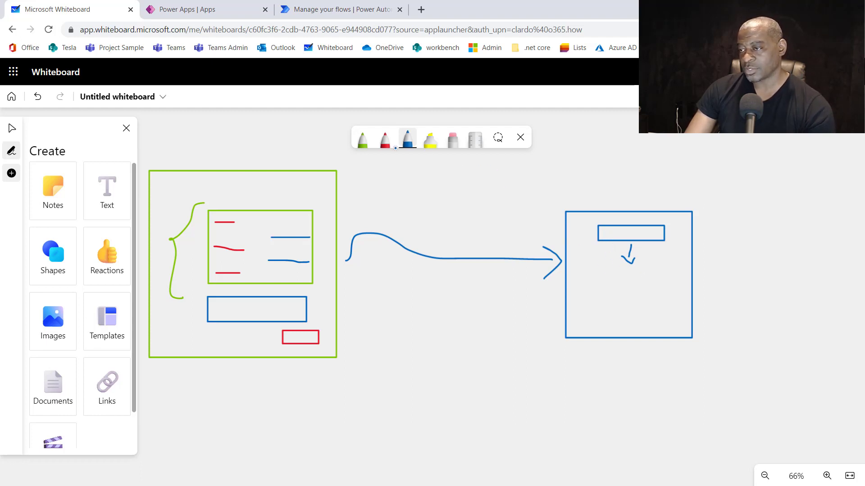
click(386, 142)
mouse_move(608, 271)
mouse_down()
mouse_move(666, 271)
mouse_move(665, 287)
mouse_move(602, 278)
mouse_move(604, 269)
mouse_up()
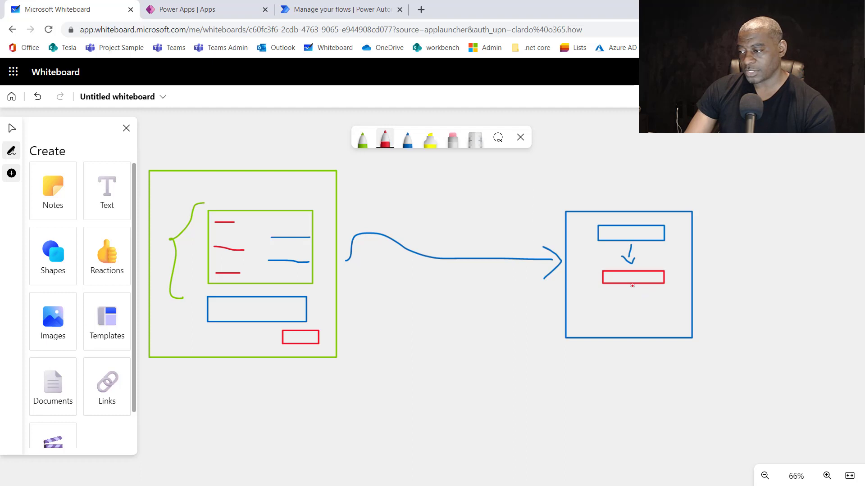
drag(632, 288, 638, 295)
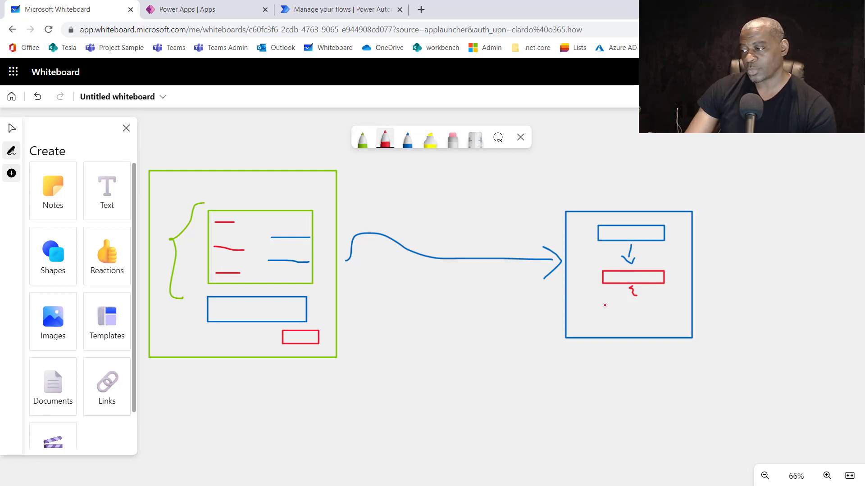
Add a blue box below the red one and draw a blue return arrow back to the large green square.
click(407, 138)
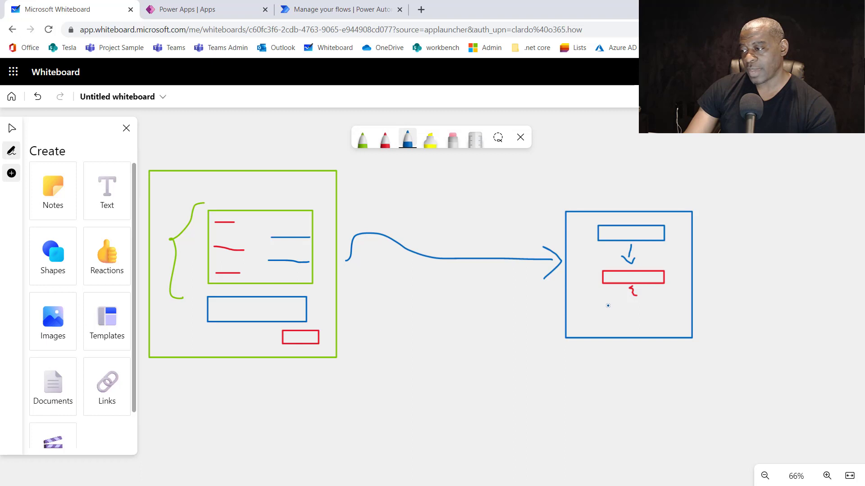
mouse_move(608, 306)
mouse_down()
mouse_move(608, 322)
mouse_move(658, 321)
mouse_move(668, 297)
mouse_move(608, 305)
mouse_up()
mouse_move(641, 327)
mouse_down()
mouse_move(641, 339)
mouse_move(380, 319)
mouse_move(392, 311)
mouse_move(375, 330)
mouse_up()
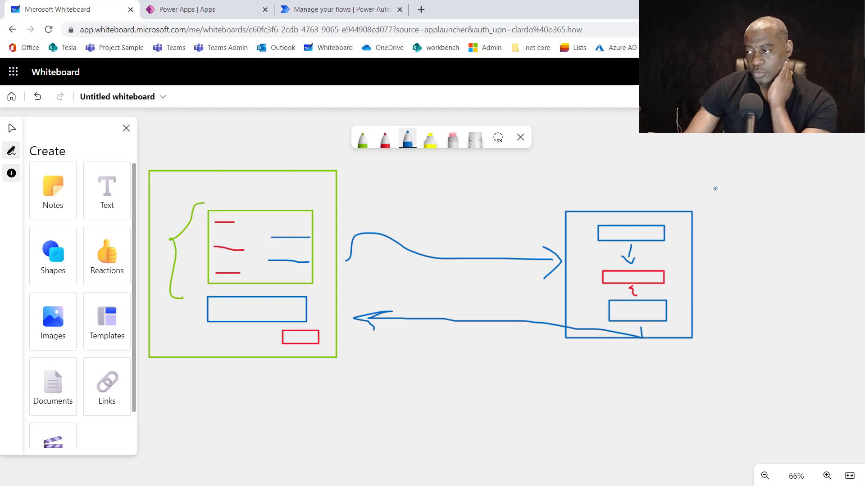
Annotate the blue square with a brace on its right, curved arrows beside its lower boxes, and a loop around those boxes.
mouse_move(674, 192)
mouse_down()
mouse_move(684, 183)
mouse_move(710, 267)
mouse_move(678, 376)
mouse_up()
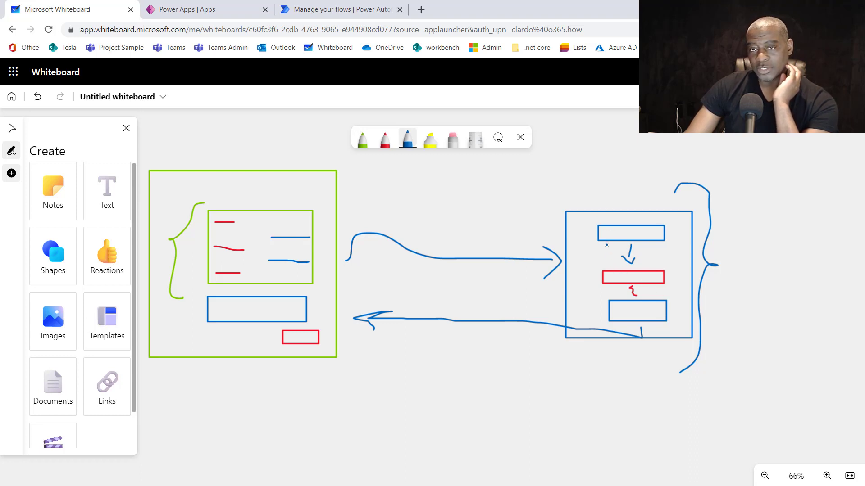
mouse_move(598, 258)
mouse_down()
mouse_move(583, 274)
mouse_move(598, 273)
mouse_move(590, 279)
mouse_up()
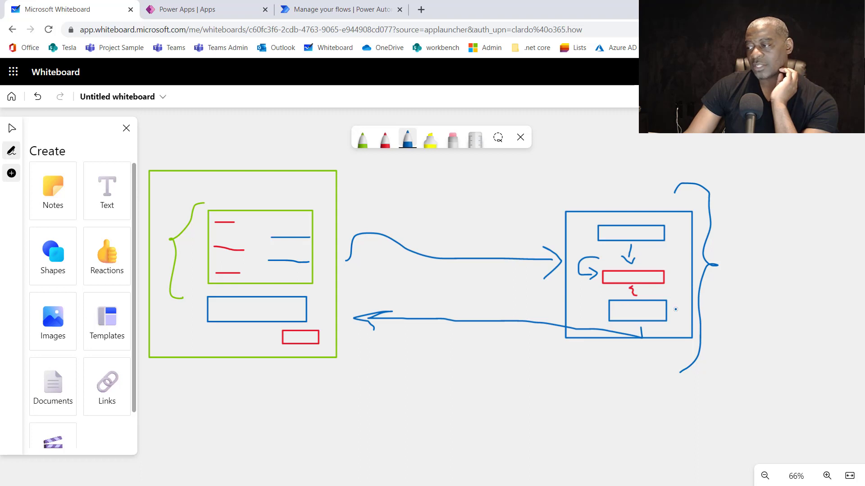
drag(677, 309, 674, 333)
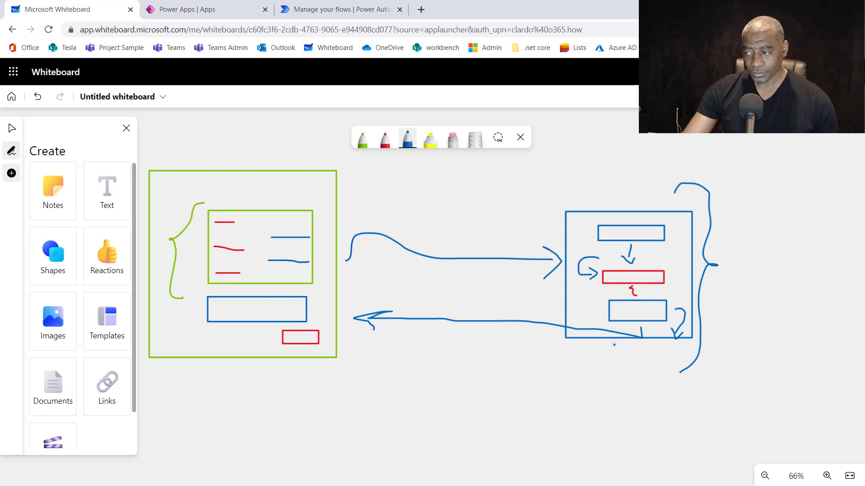
mouse_move(662, 263)
mouse_down()
mouse_move(596, 315)
mouse_move(689, 297)
mouse_move(623, 296)
mouse_up()
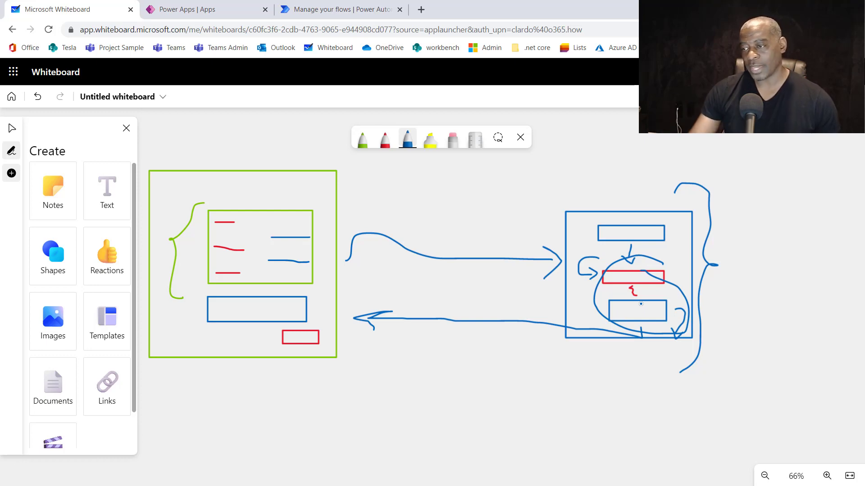
Switch to Power Apps and create a blank canvas app named "Jerry Ai HelpDesk", skipping the welcome dialog.
click(215, 15)
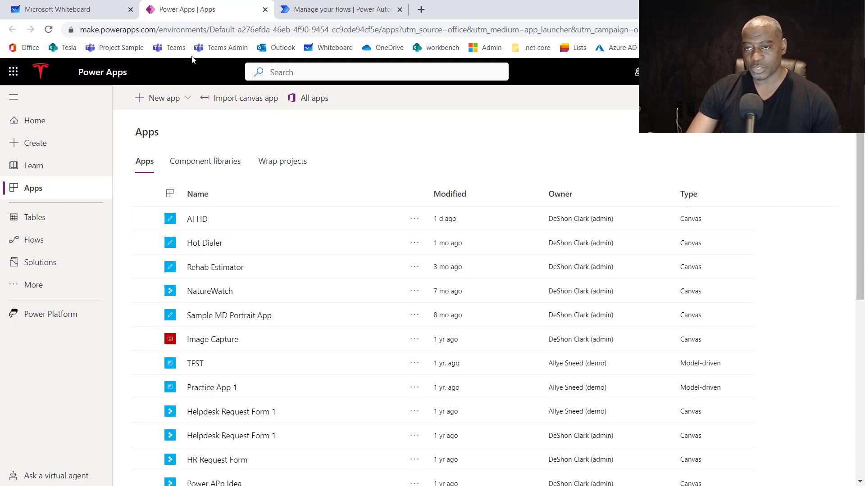
click(173, 106)
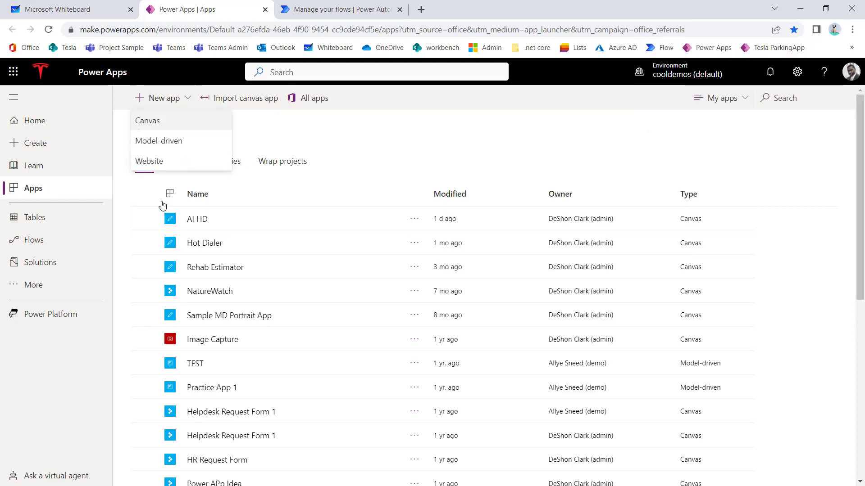
click(156, 124)
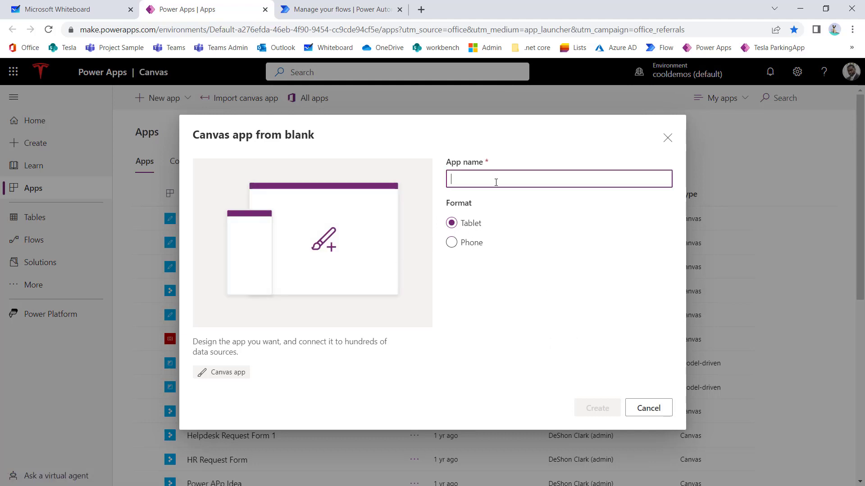
text(Je)
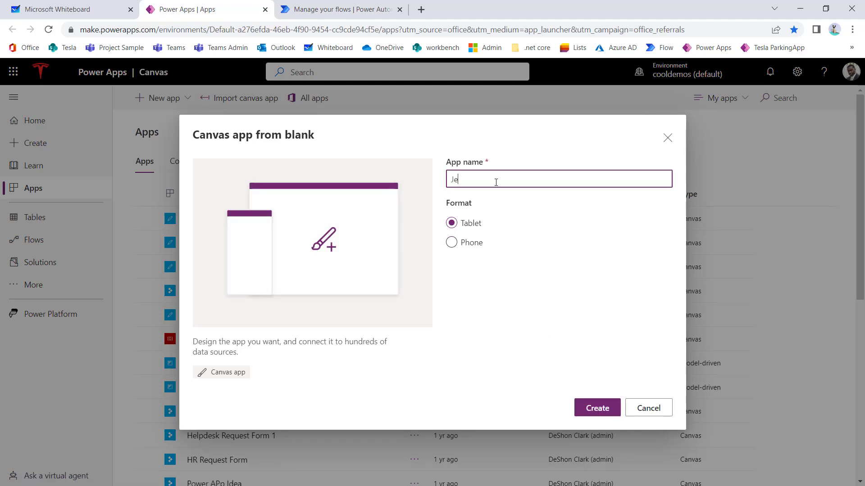
text(rry Ai HelpDesk)
click(608, 410)
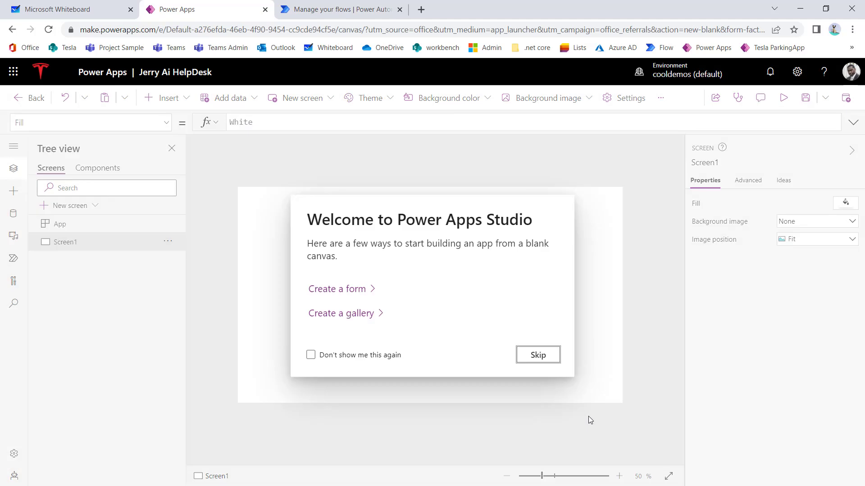
click(536, 361)
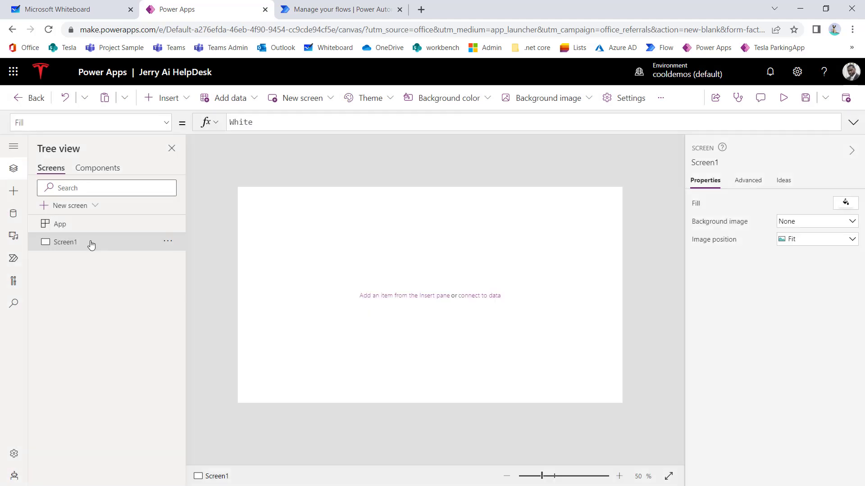
Rename Screen1 to ScreenMain.
click(168, 242)
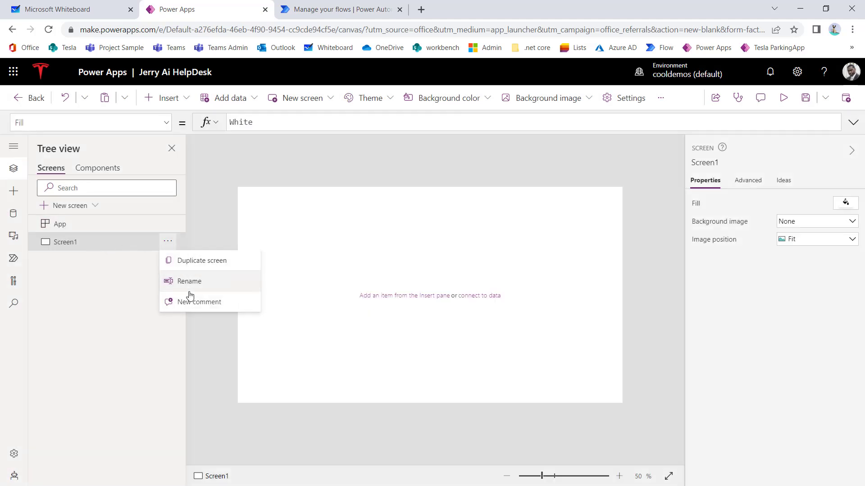
click(199, 284)
text(sCREE)
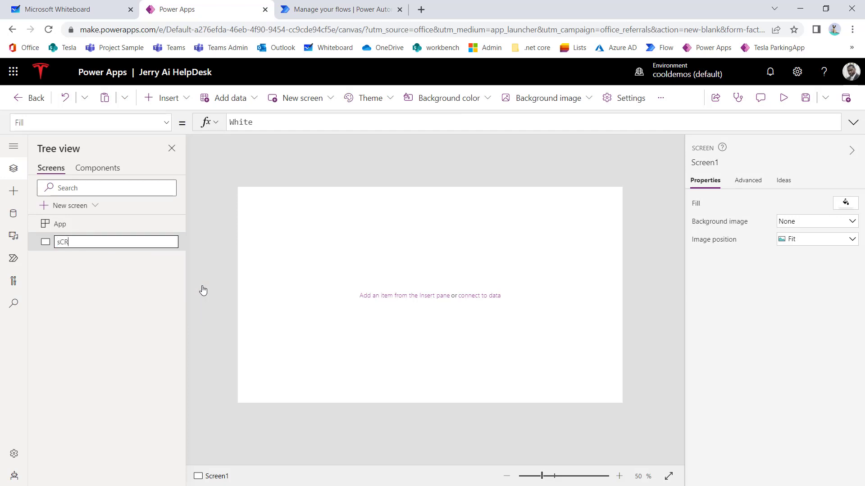
key(BackSpace)
key(BackSpace)
key(BackSpace)
text(Main)
key(Return)
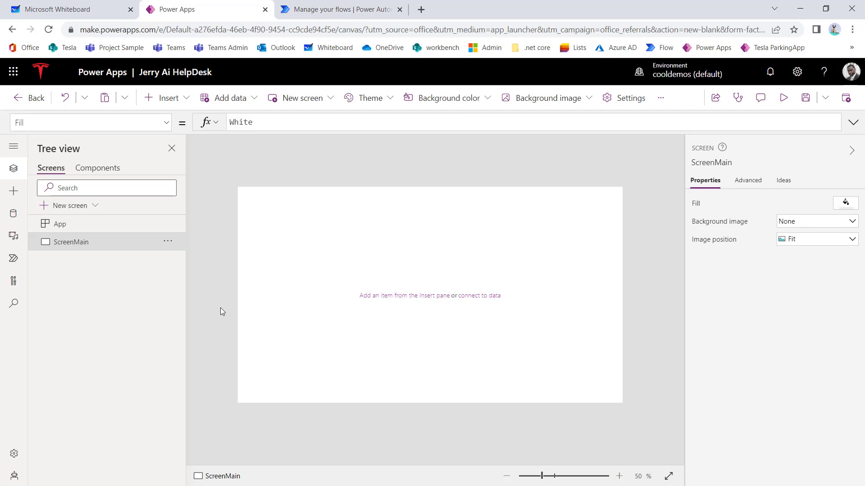
Search the insertable controls for "vertica" and add a blank vertical gallery to ScreenMain without choosing a data source.
click(14, 191)
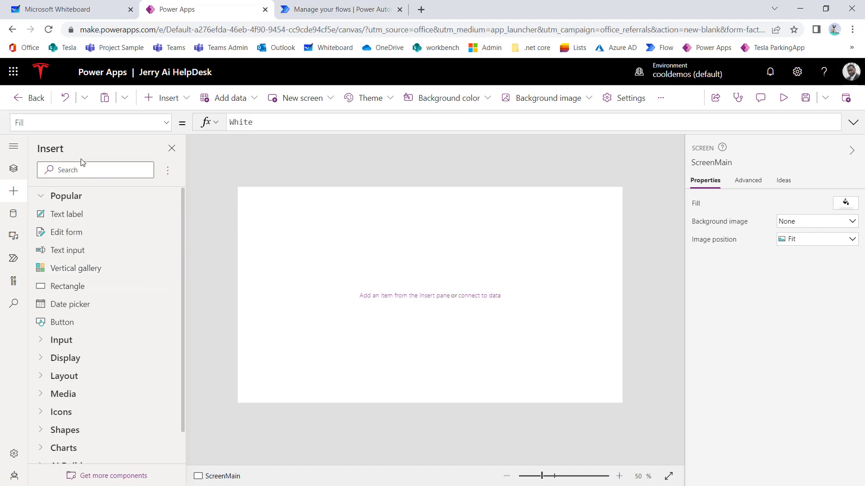
click(76, 170)
text(vertica)
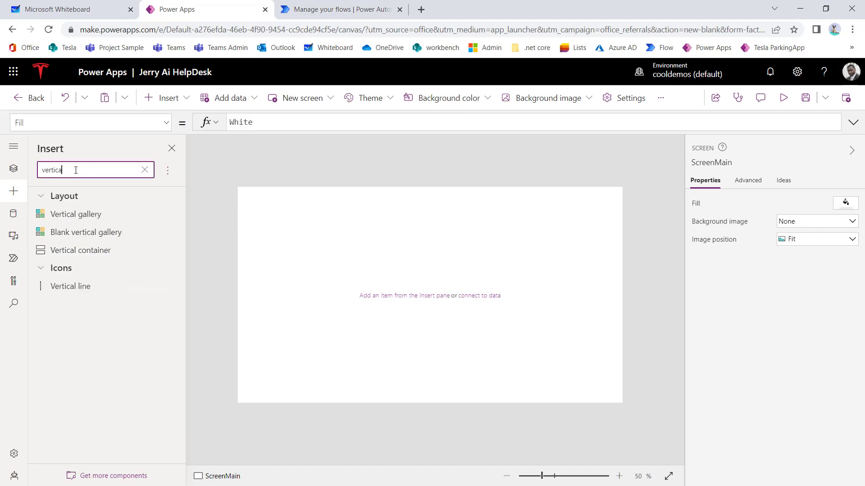
click(116, 239)
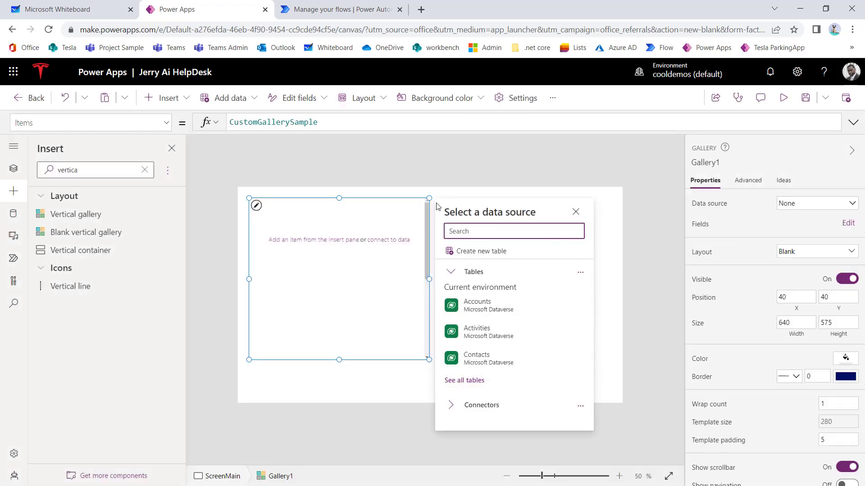
click(608, 237)
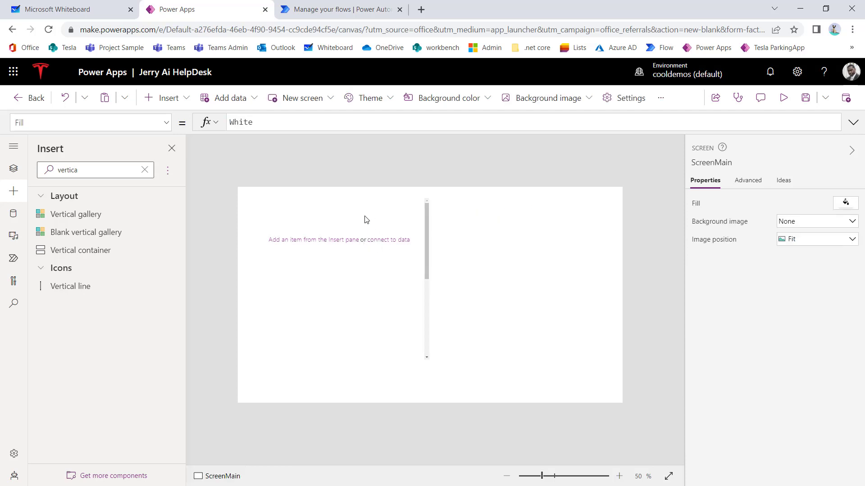
Shrink the gallery's template to about 98, move the gallery to about X 441, Y 21, and shorten it to about 537 high.
click(366, 220)
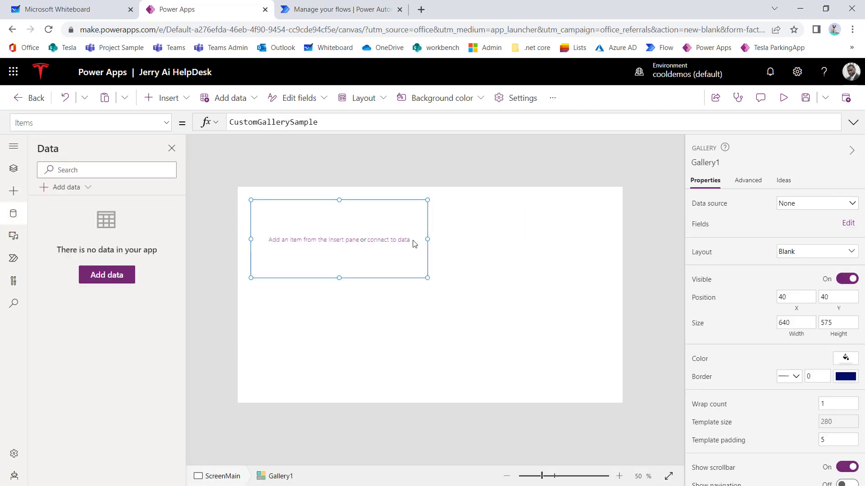
drag(338, 280, 340, 229)
click(337, 278)
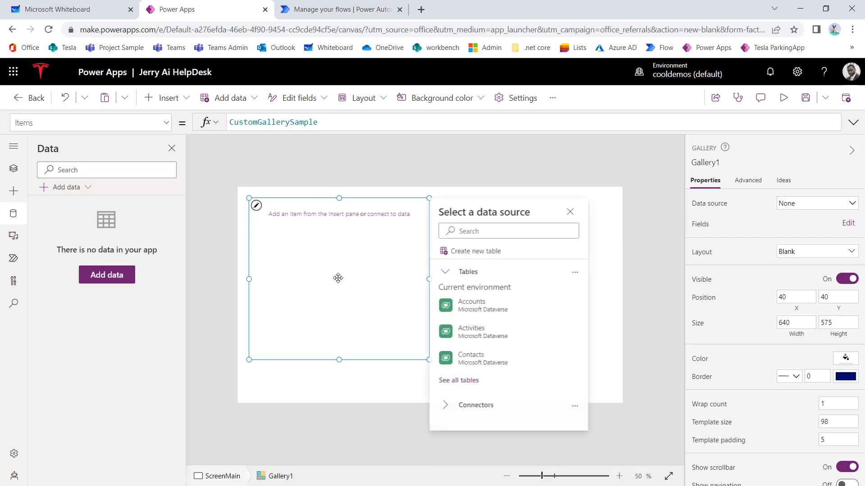
drag(337, 278, 450, 272)
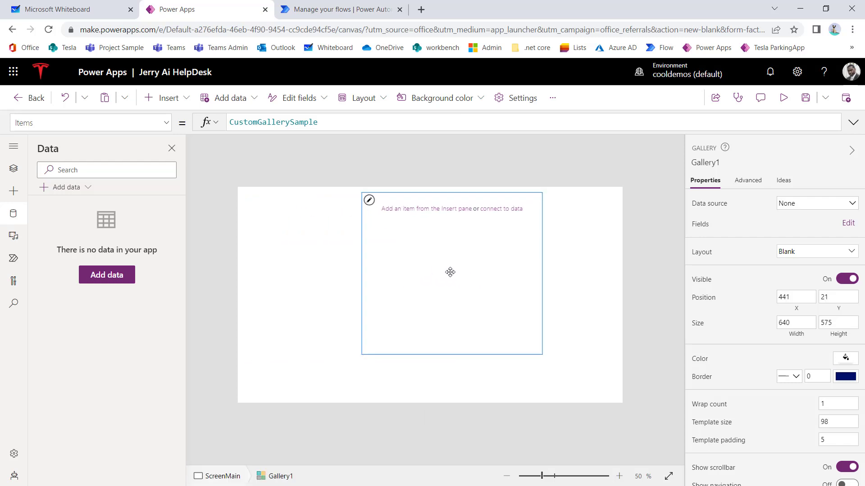
drag(453, 355, 453, 345)
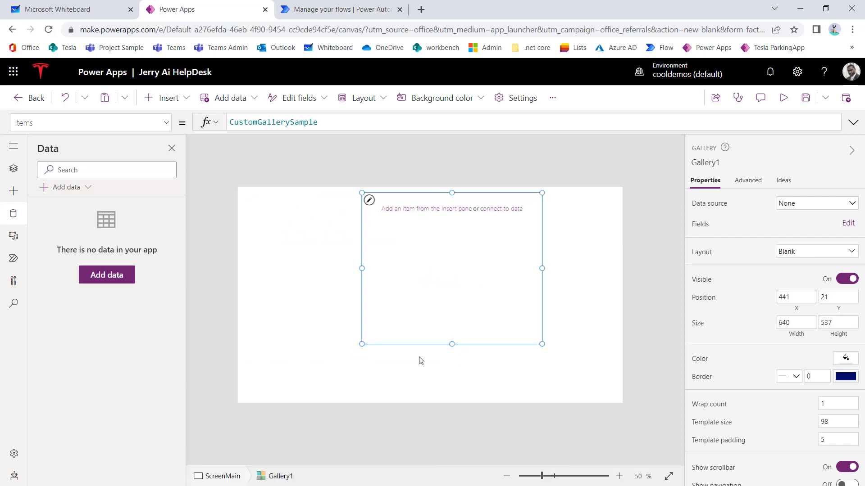
Insert a text input, place it just below the gallery at about X 519, Y 588, and enlarge it.
click(15, 194)
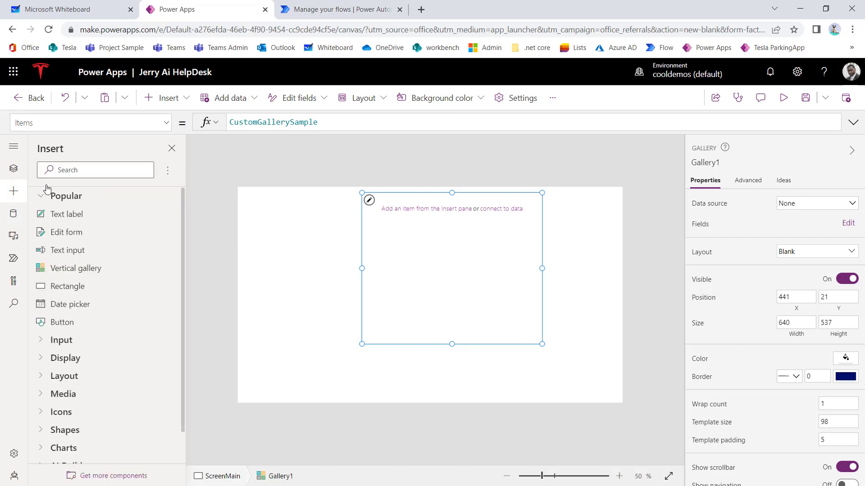
click(83, 250)
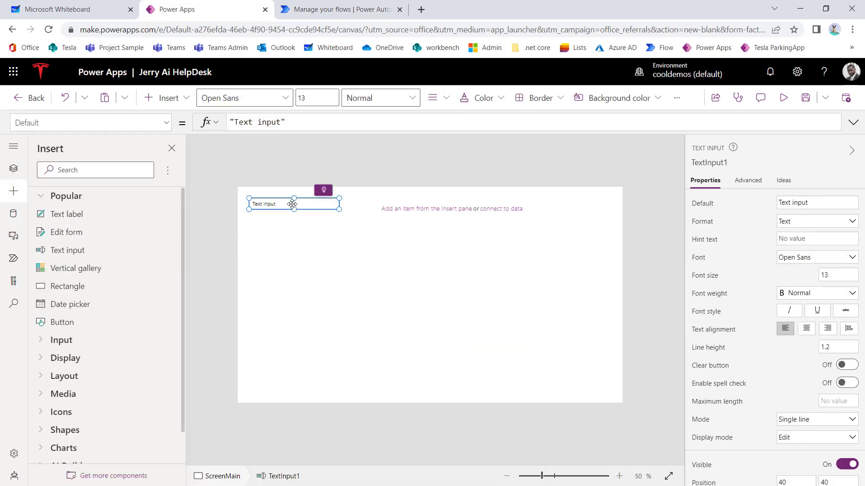
drag(293, 204, 427, 358)
drag(478, 364, 533, 370)
Give the gallery a border thickness of 1 and fit the text input to the gallery's left edge and full width.
click(489, 281)
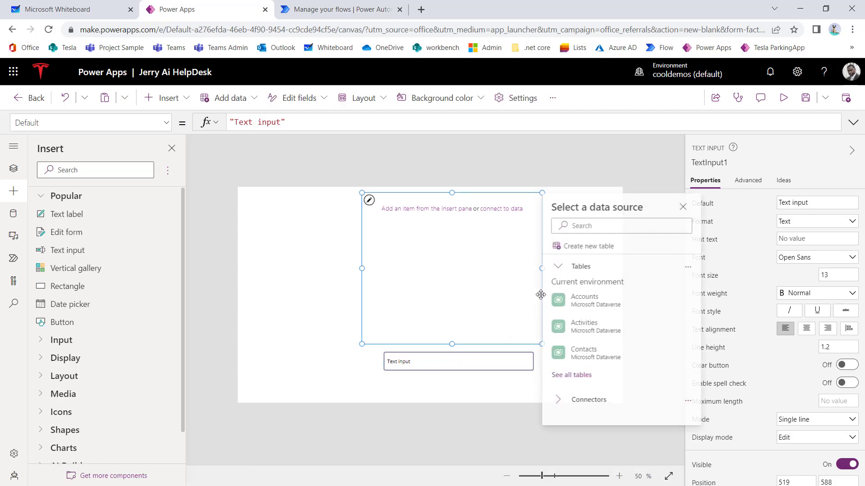
scroll(796, 434, down, 3)
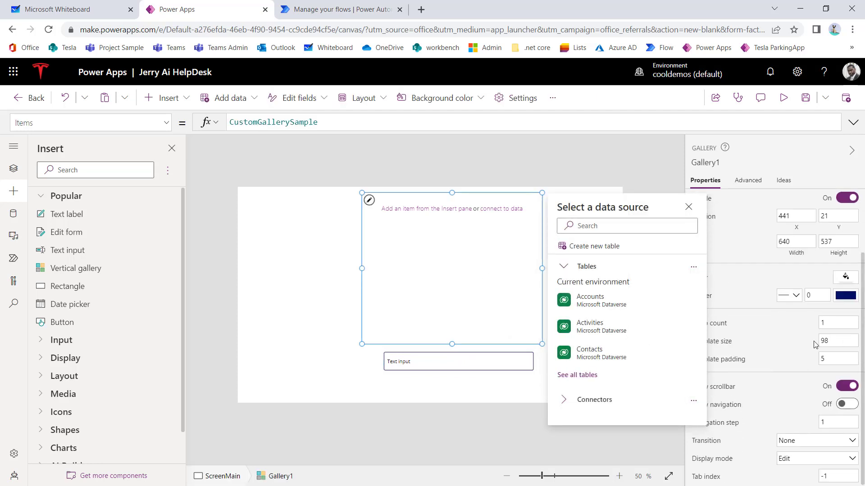
click(821, 296)
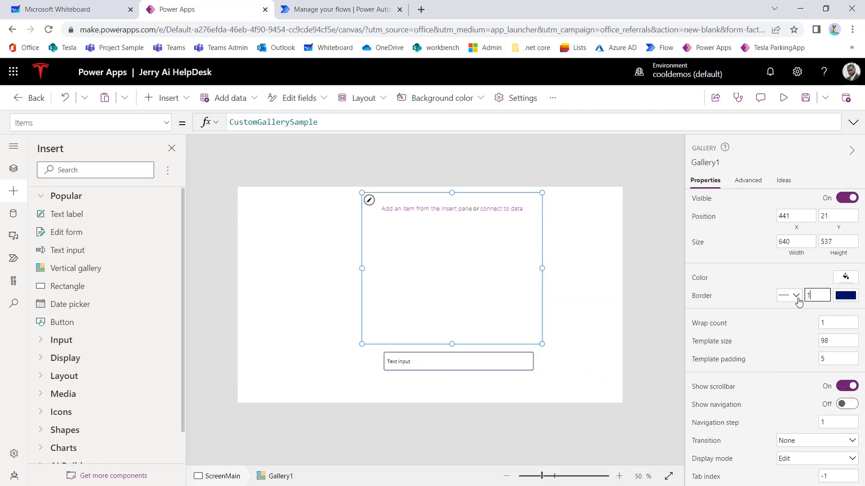
click(443, 380)
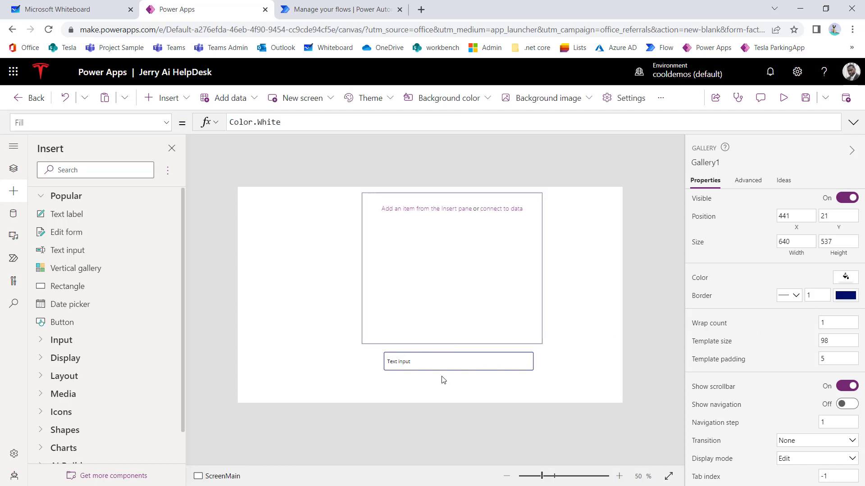
drag(440, 366, 419, 365)
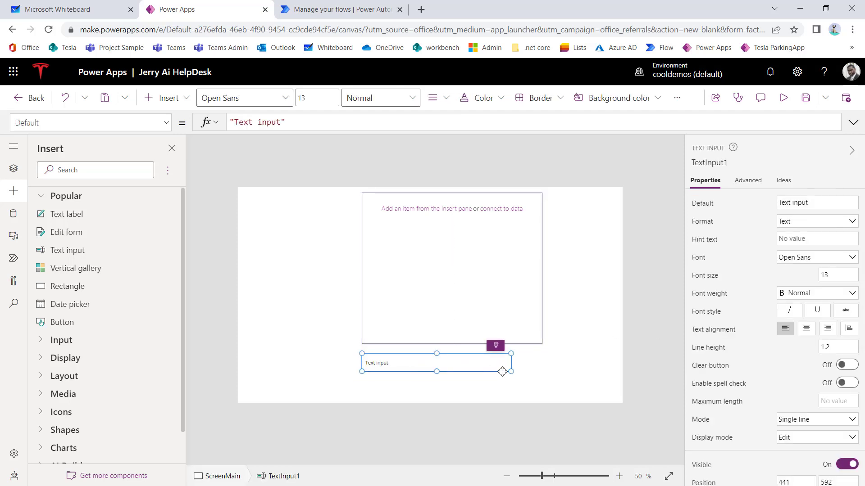
drag(511, 371, 543, 369)
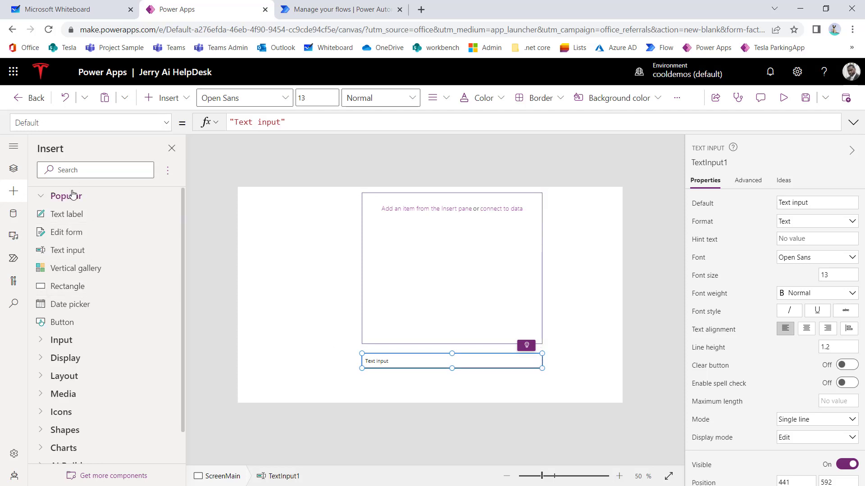
Search the insertable controls for "but" and add a button to ScreenMain.
click(75, 171)
text(s)
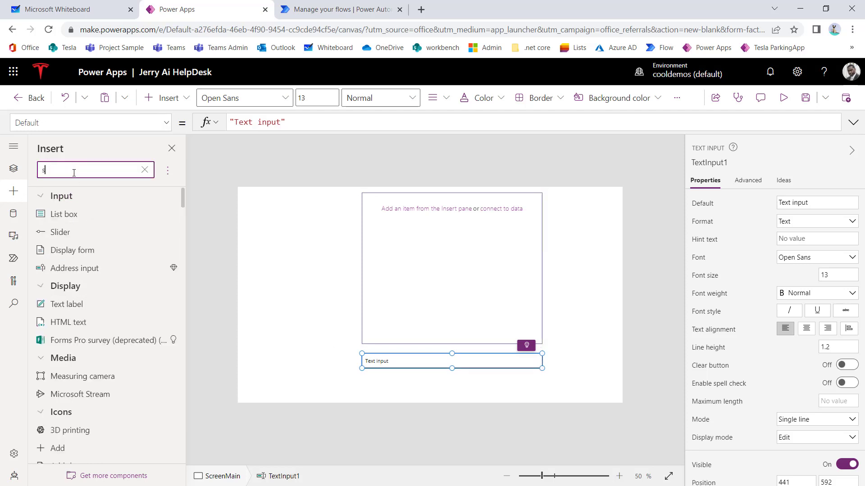
text(ub)
key(BackSpace)
key(BackSpace)
key(BackSpace)
text(but)
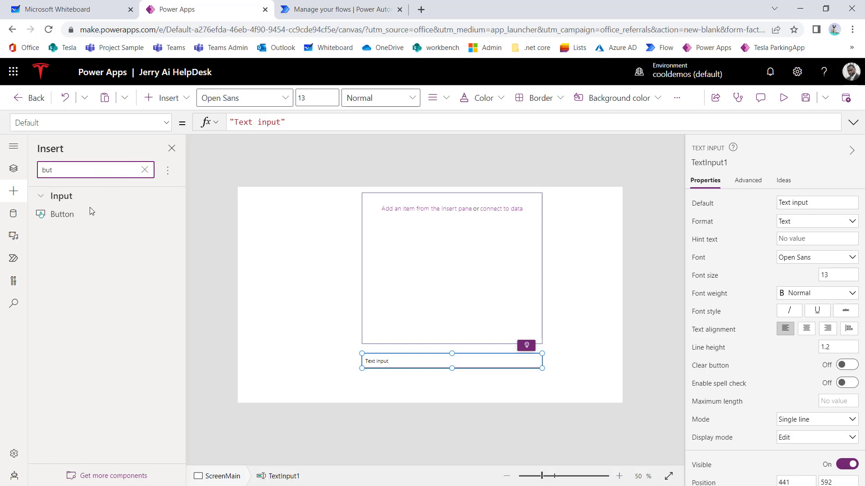
key(Return)
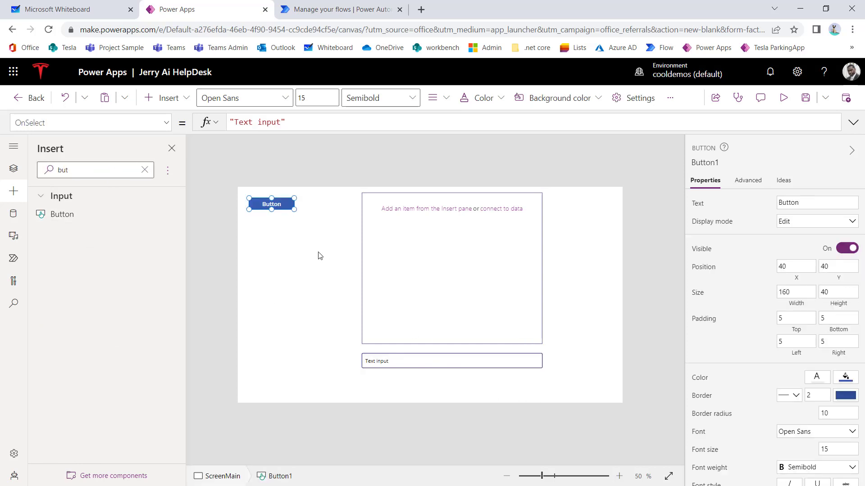
Place the button beneath the right end of the text input at about X 921, Y 690 and set its text to "Submit".
drag(279, 212, 523, 392)
double_click(523, 389)
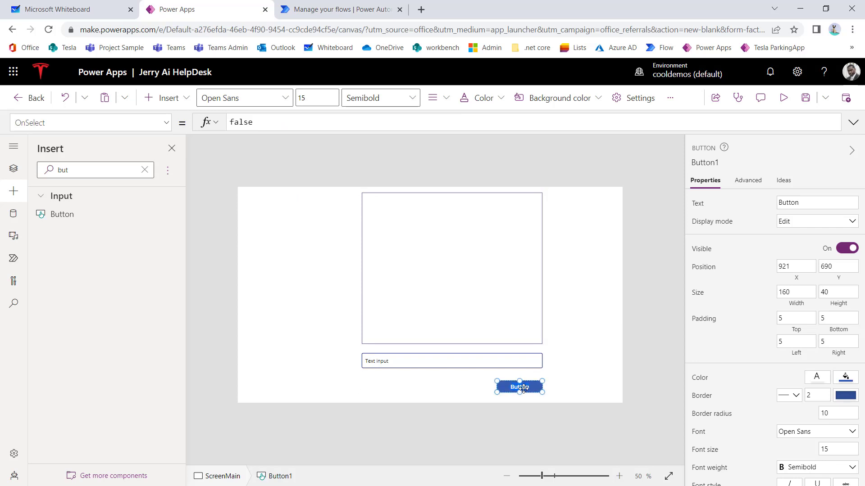
key(BackSpace)
text(Submit)
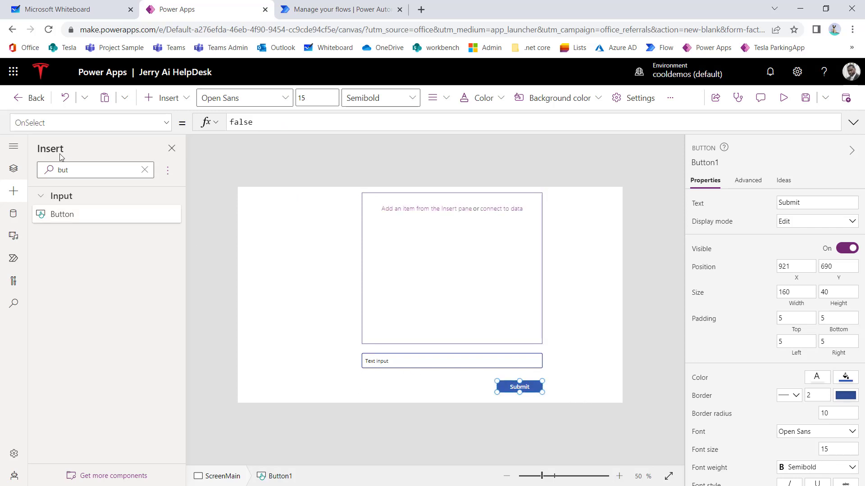
Rename TextInput1 to txtInput.
click(13, 169)
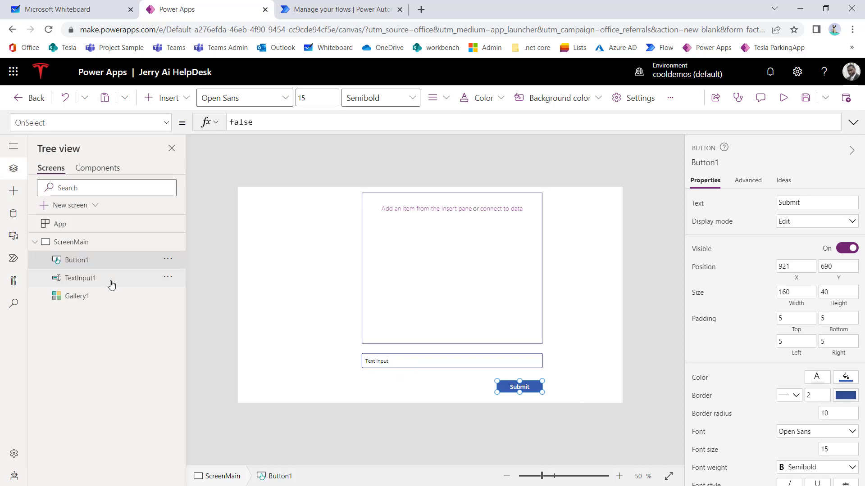
click(95, 278)
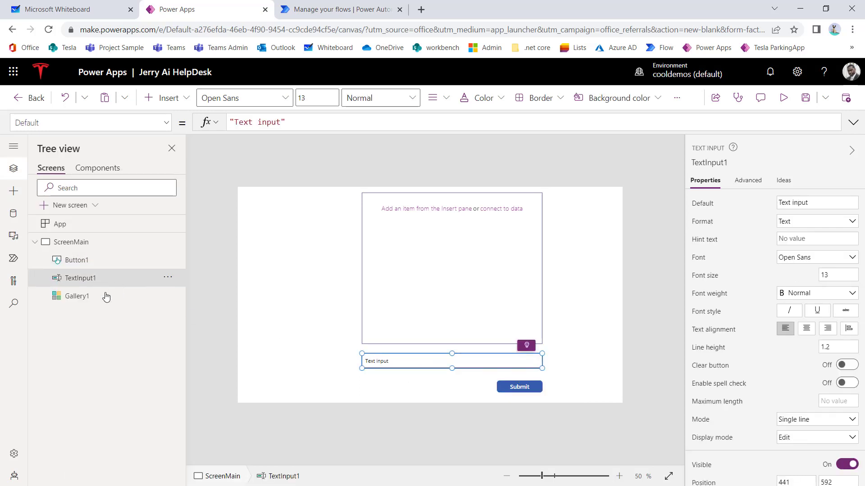
right_click(96, 280)
click(131, 354)
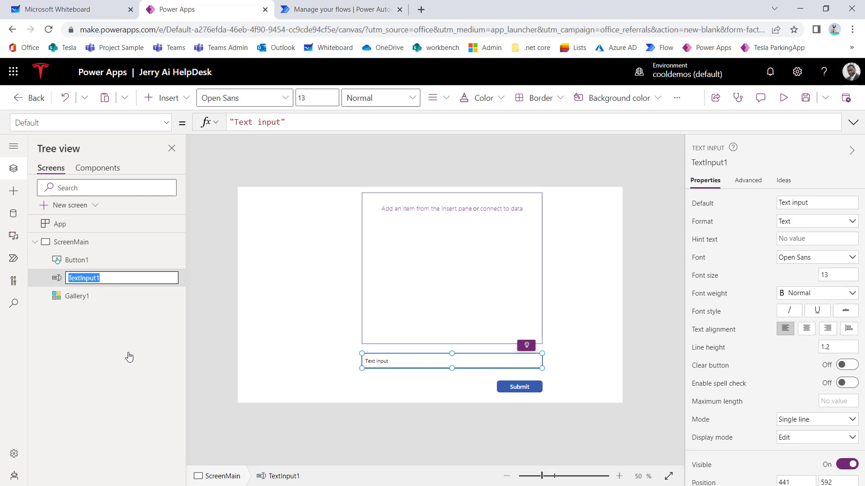
text(txtInopu)
key(Return)
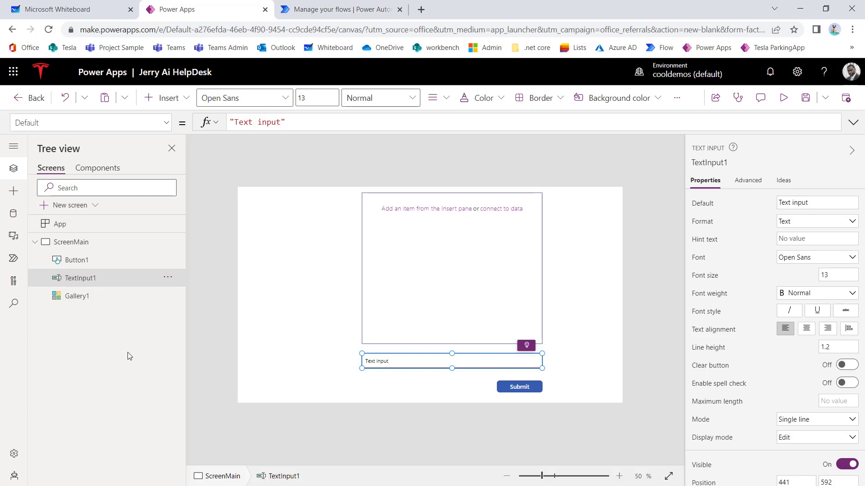
Rename Button1 to btnSubmit.
click(91, 264)
right_click(91, 264)
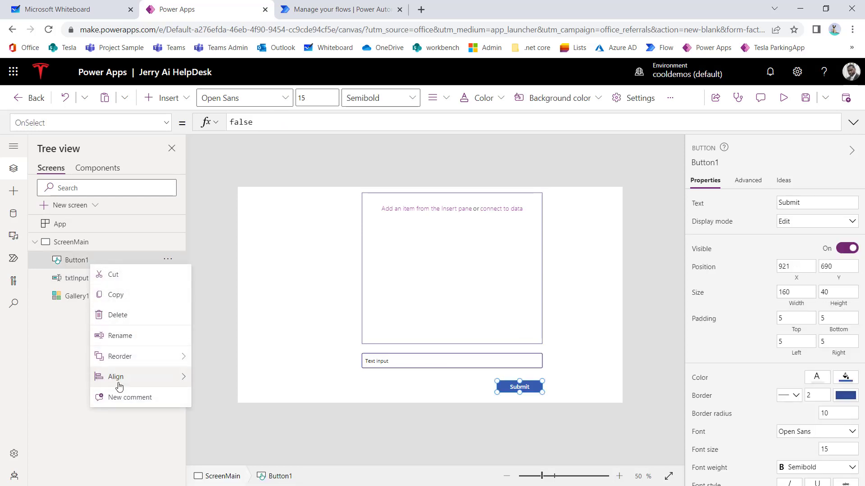
click(125, 337)
text(btn)
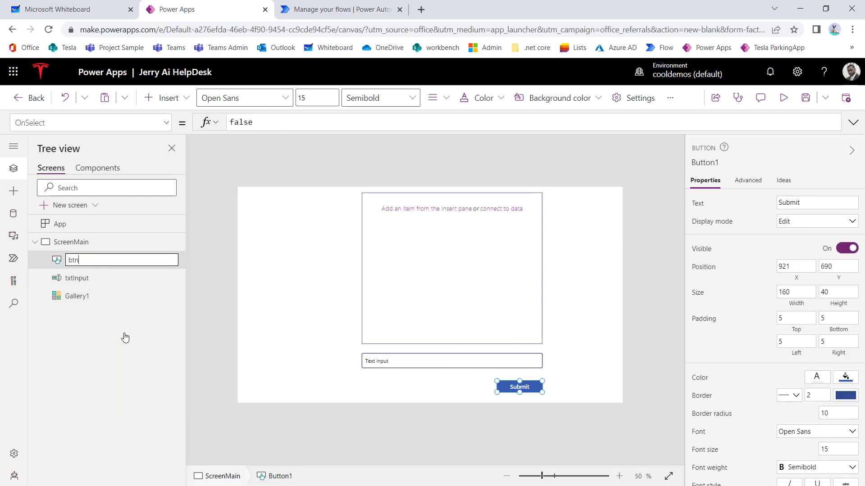
text(Submit)
key(Return)
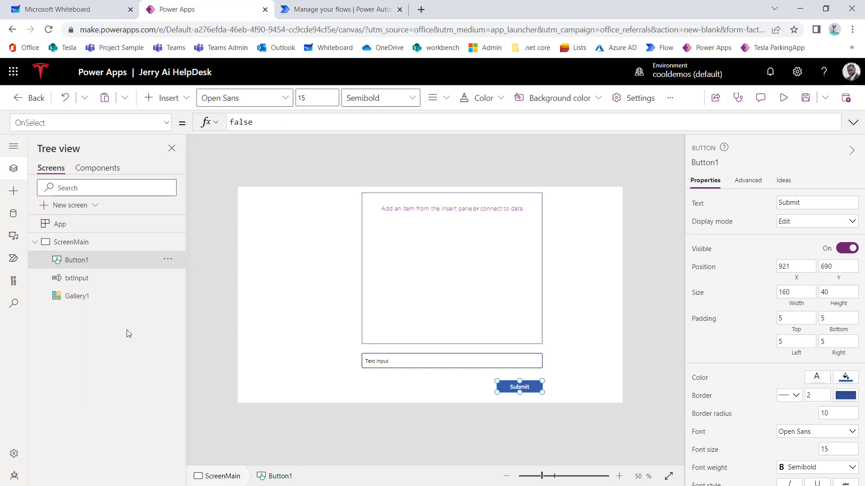
Rename Gallery1 to galHistory.
right_click(88, 303)
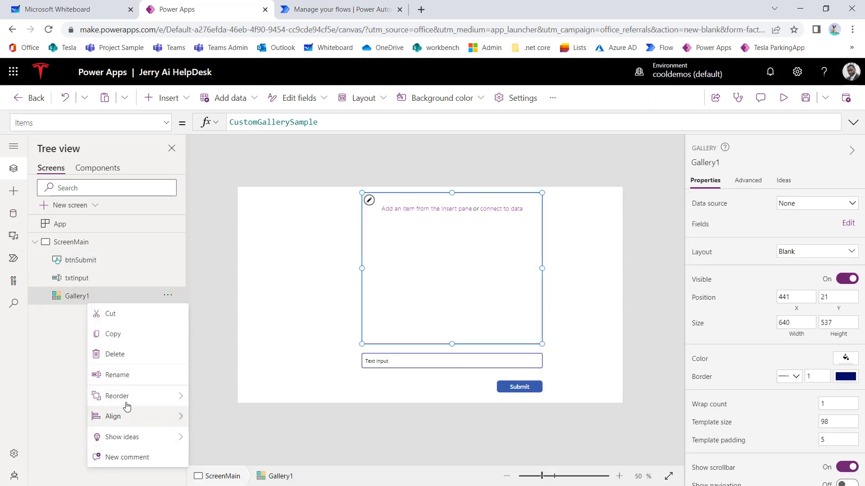
click(117, 375)
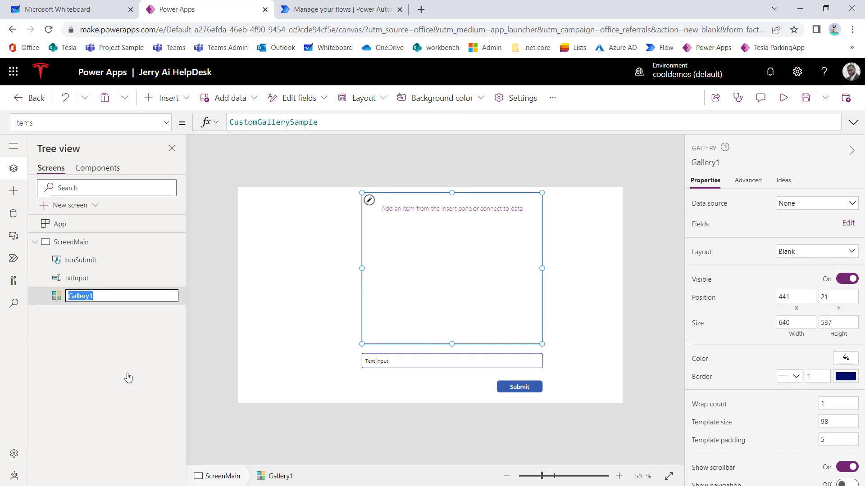
text(galHisto)
key(Return)
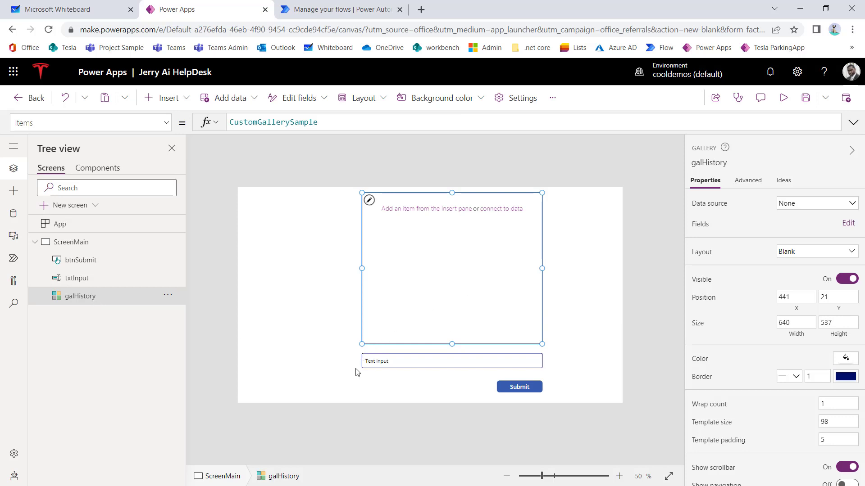
Shorten galHistory from its lower edge and extend txtInput upward to about Y 532 and 112 high.
click(403, 366)
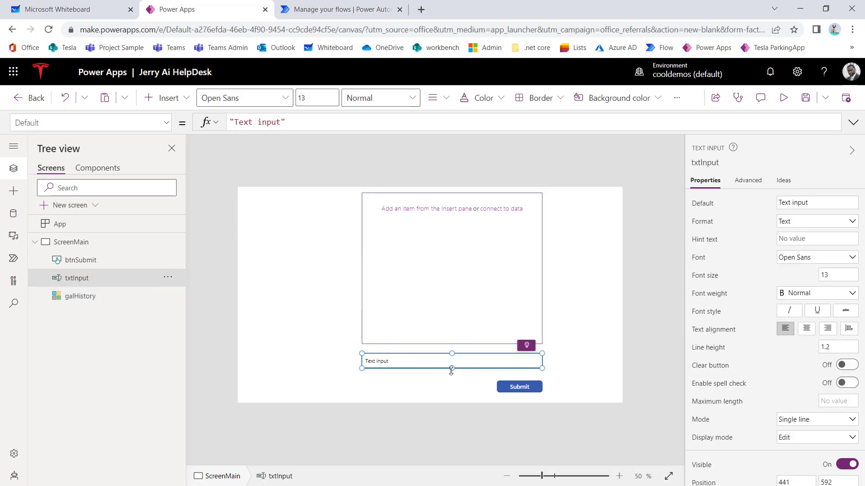
click(452, 344)
mouse_move(451, 344)
mouse_down()
mouse_move(451, 329)
mouse_move(449, 339)
mouse_up()
click(454, 361)
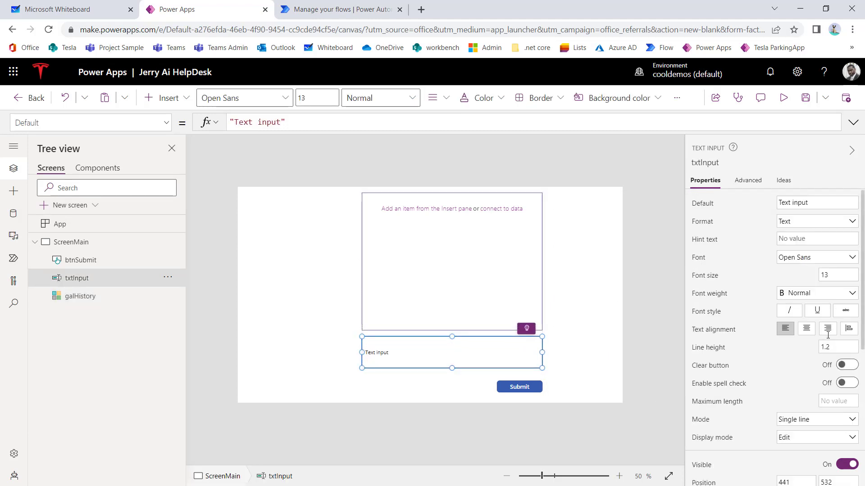
Set the mode of txtInput to Multiline.
click(798, 422)
click(783, 403)
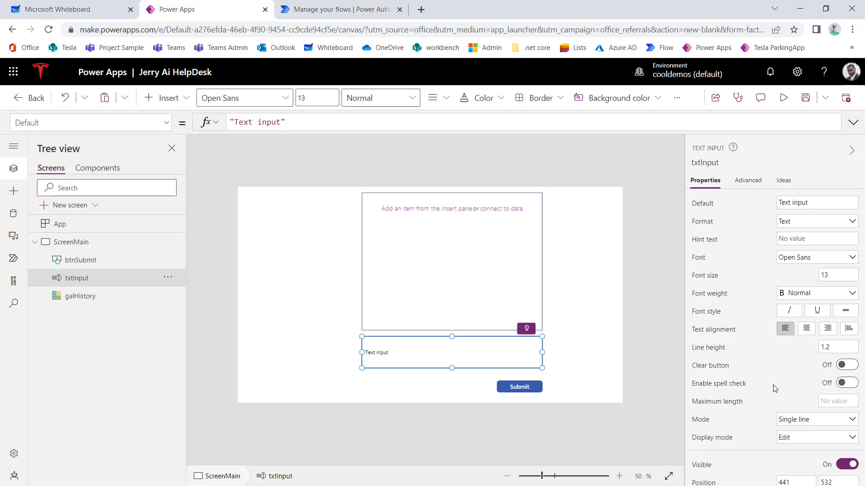
scroll(774, 383, down, 3)
click(797, 308)
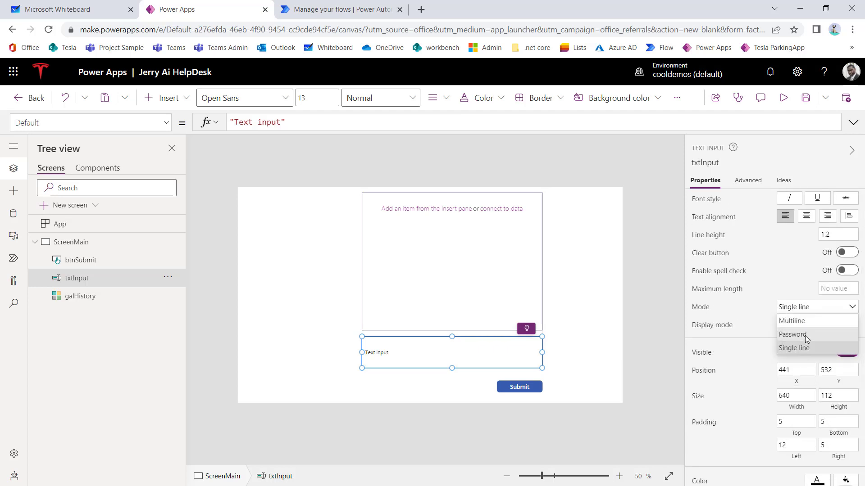
click(796, 321)
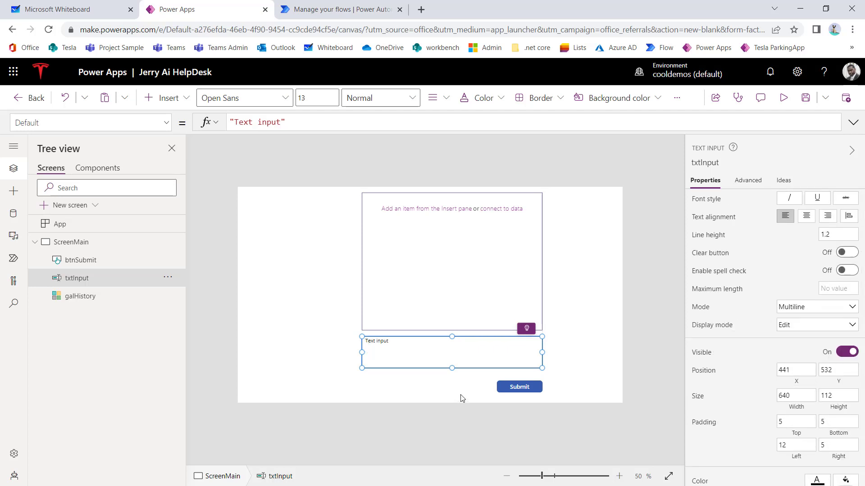
click(444, 378)
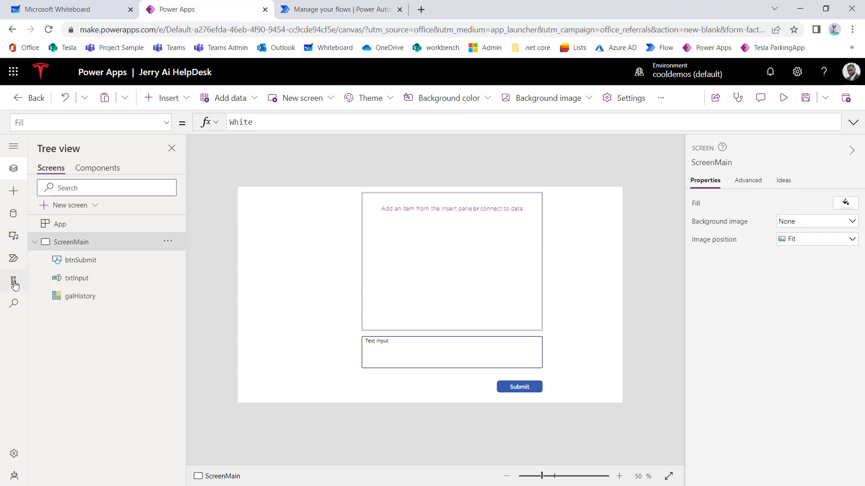
Enlarge the browser page zoom to 125%.
click(852, 30)
click(823, 135)
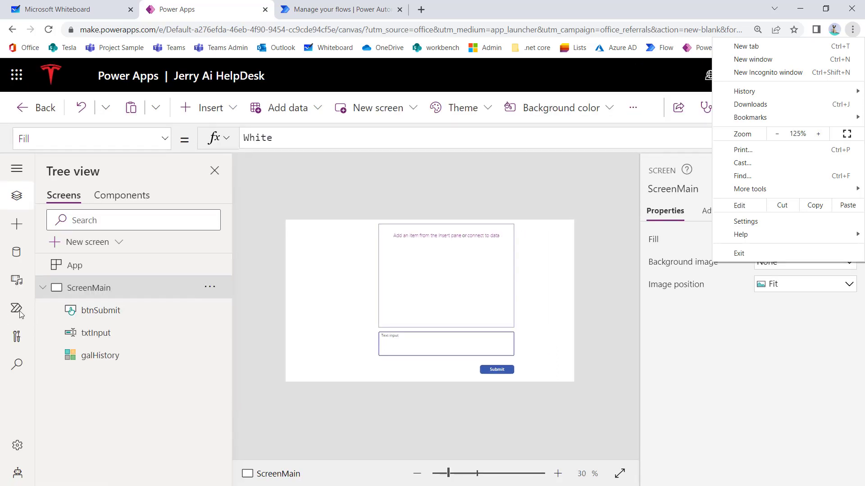
click(61, 439)
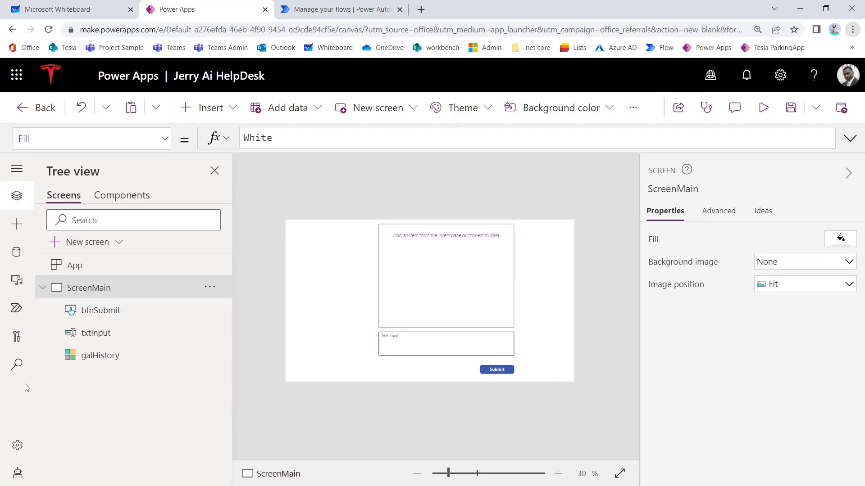
Create a new blank Power Automate flow with a PowerApps trigger for the app.
click(16, 309)
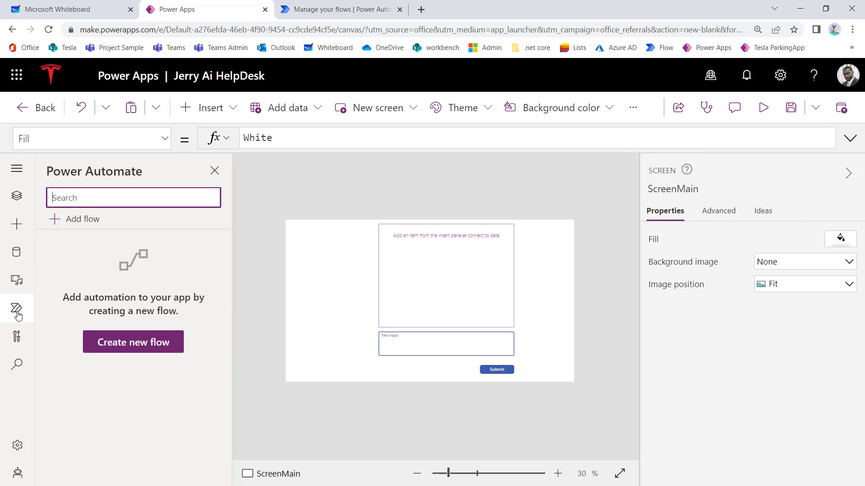
click(111, 351)
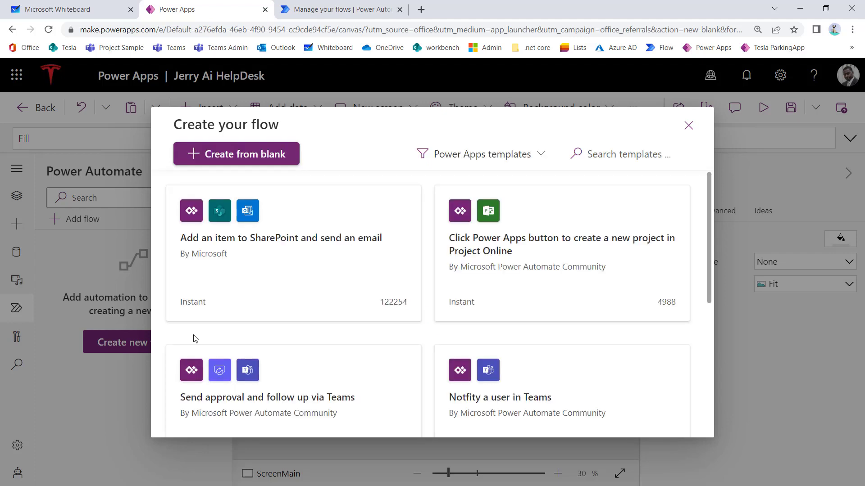
click(235, 163)
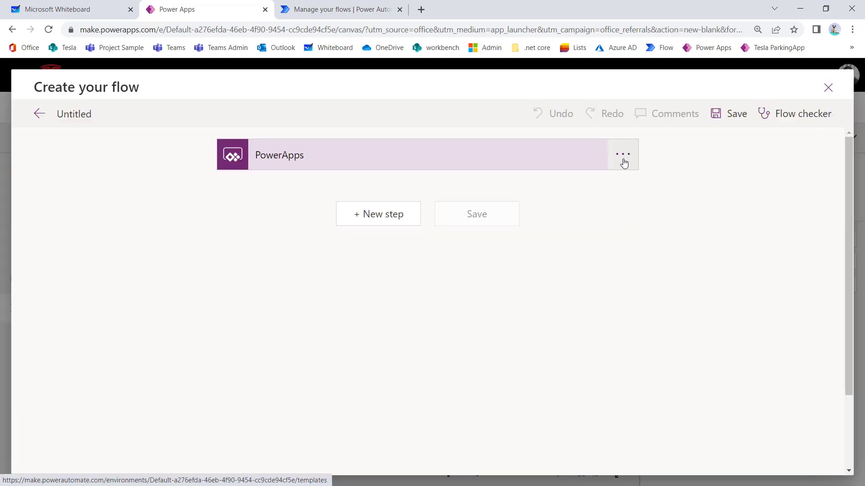
click(581, 161)
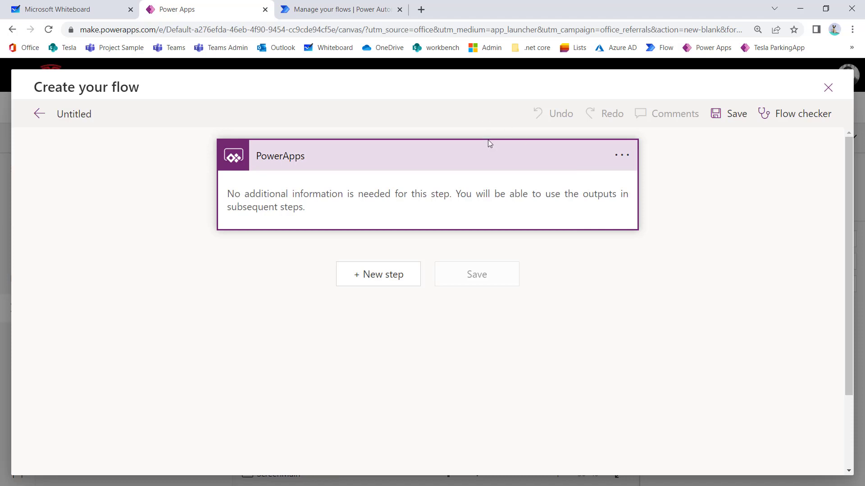
click(490, 155)
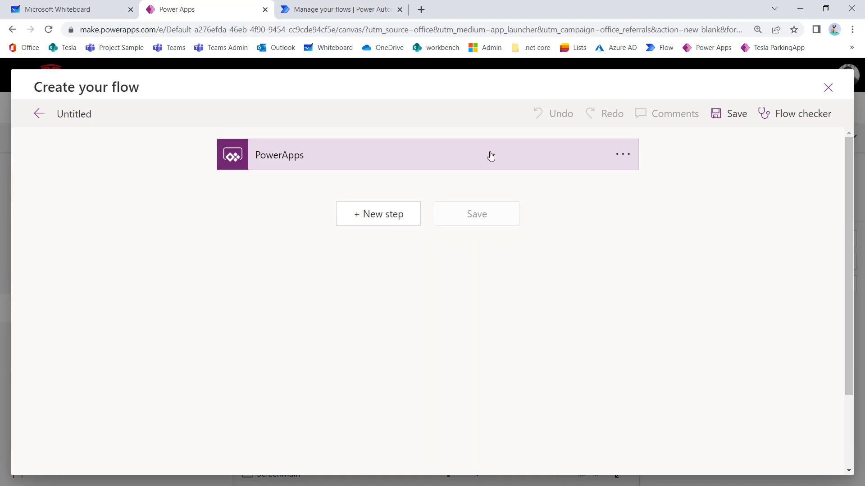
Rename the untitled flow as GetAIResponse.
click(79, 112)
key(ctrl+a)
text(Ge)
text(tAl)
text(Resp)
text(onse)
click(82, 129)
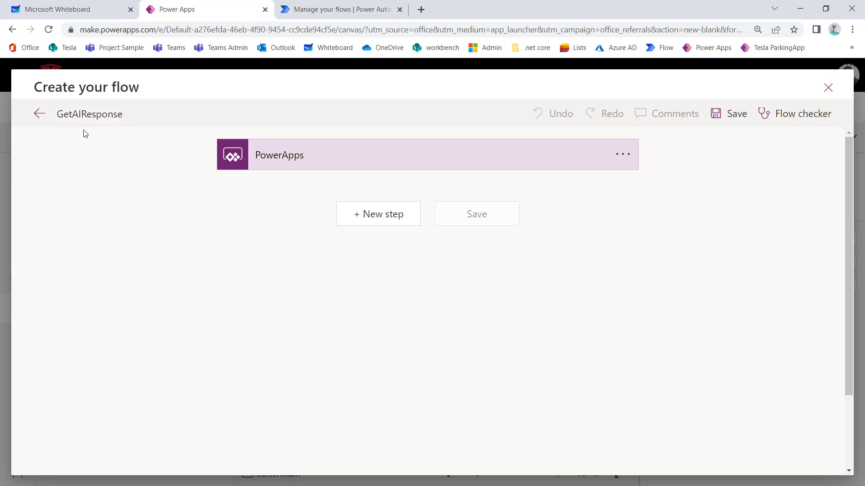
click(122, 113)
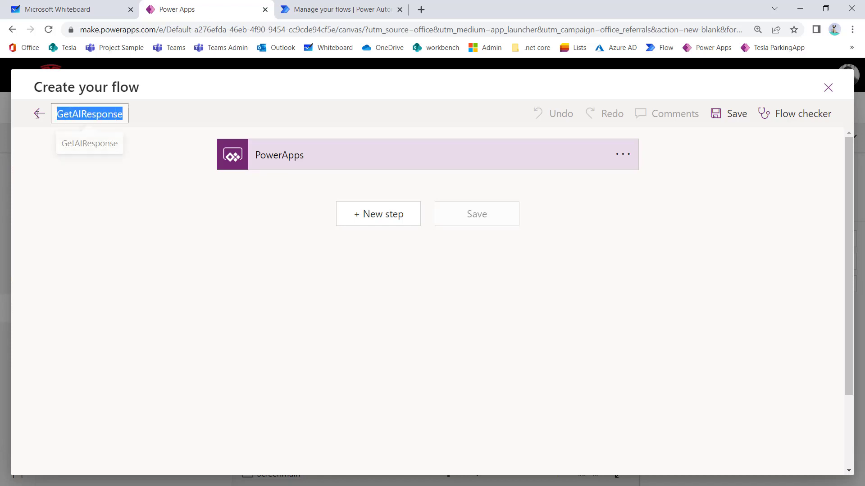
click(74, 173)
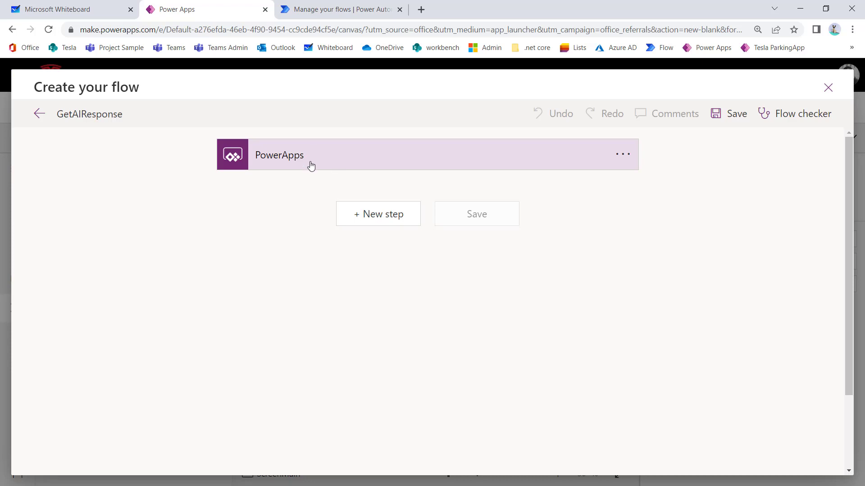
Search for "compose" and add a Compose data operation after the PowerApps trigger.
click(371, 224)
click(380, 253)
text(copose)
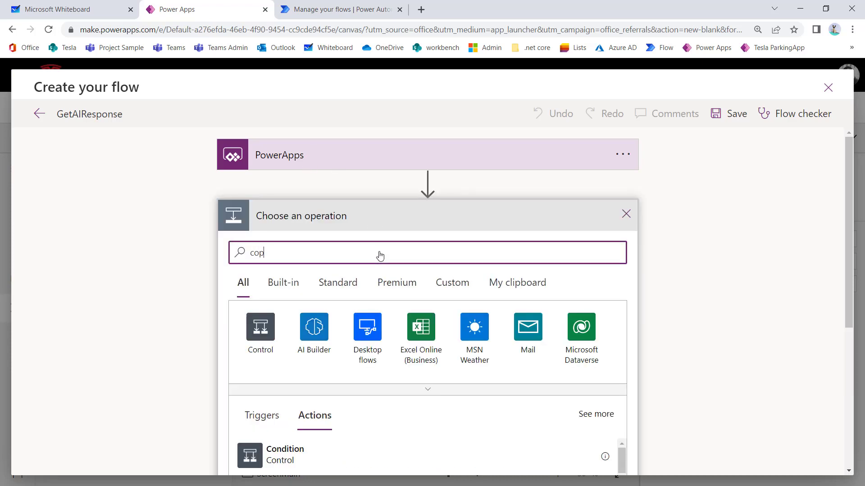
key(BackSpace)
key(BackSpace)
key(BackSpace)
key(BackSpace)
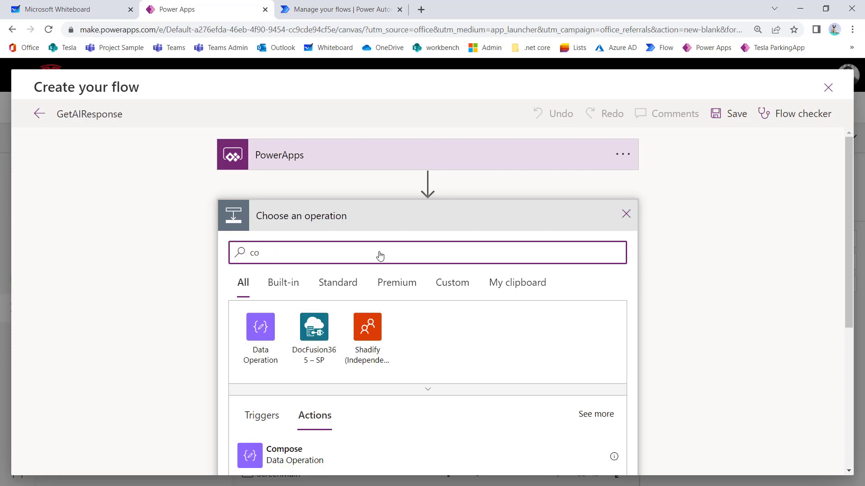
text(mpose)
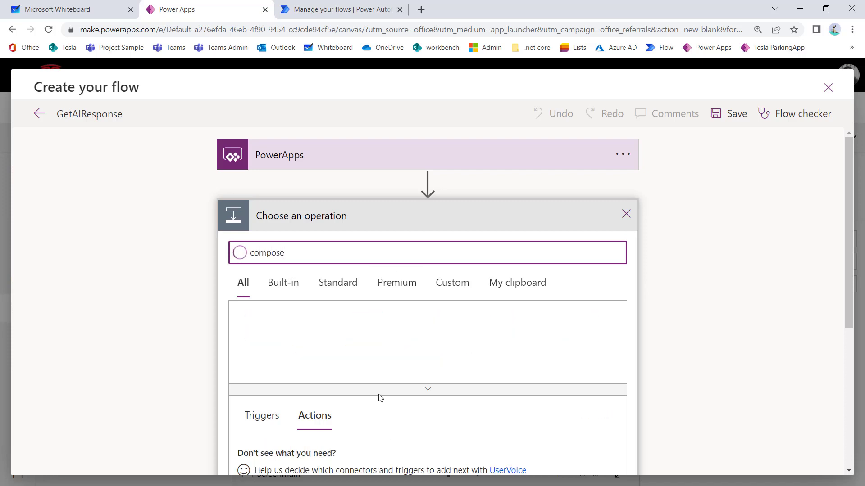
click(263, 461)
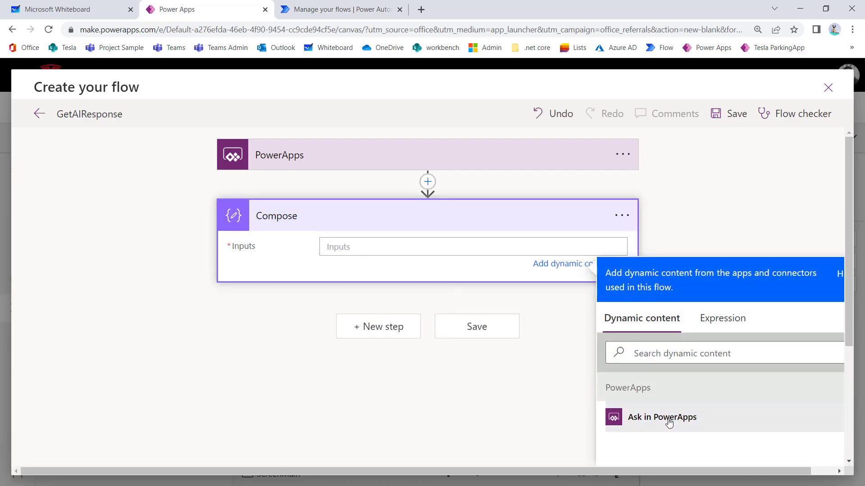
Fill the Compose inputs with the Ask in PowerApps dynamic content and save the flow.
click(667, 421)
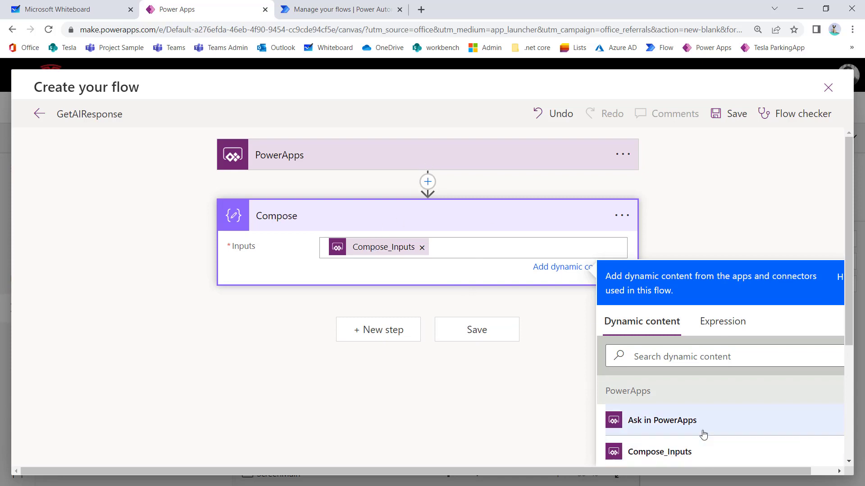
scroll(705, 428, down, 3)
scroll(492, 178, up, 3)
click(423, 162)
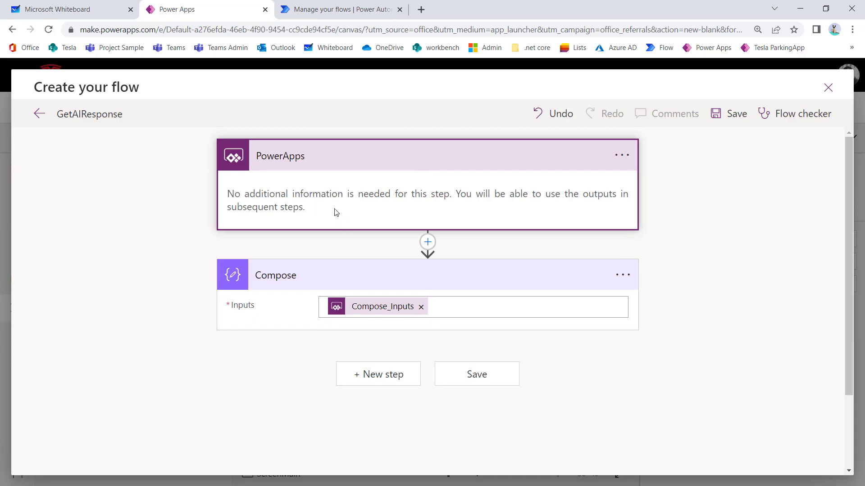
click(740, 118)
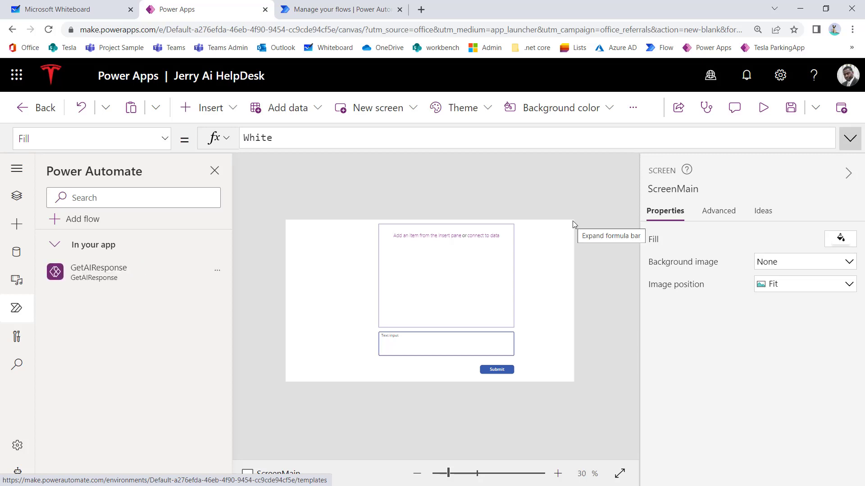
Switch to Power Automate, refresh the list of cloud flows and open GetAIResponse for editing.
click(331, 10)
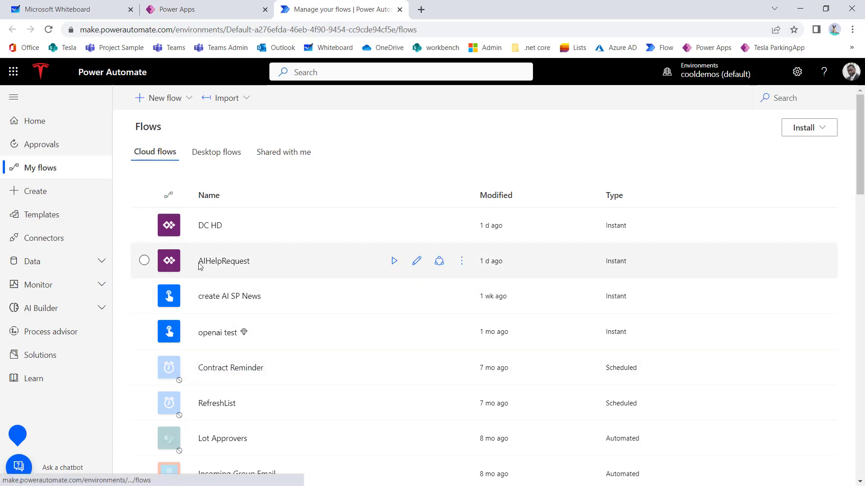
click(48, 29)
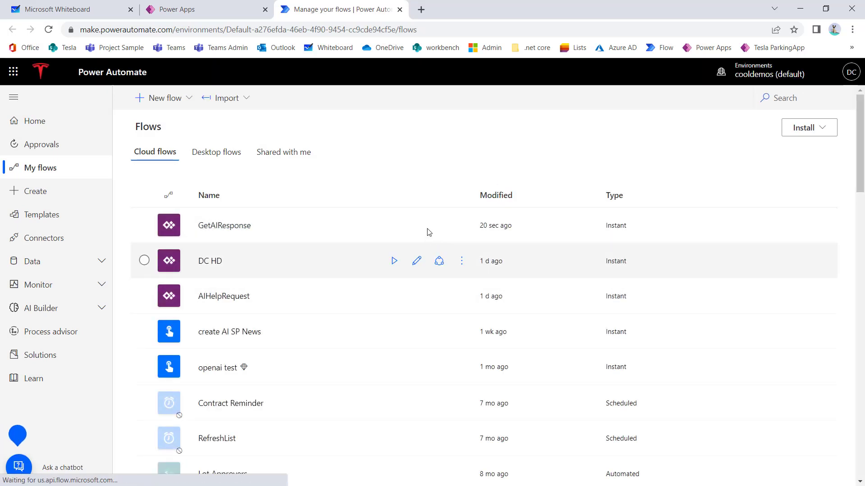
click(417, 228)
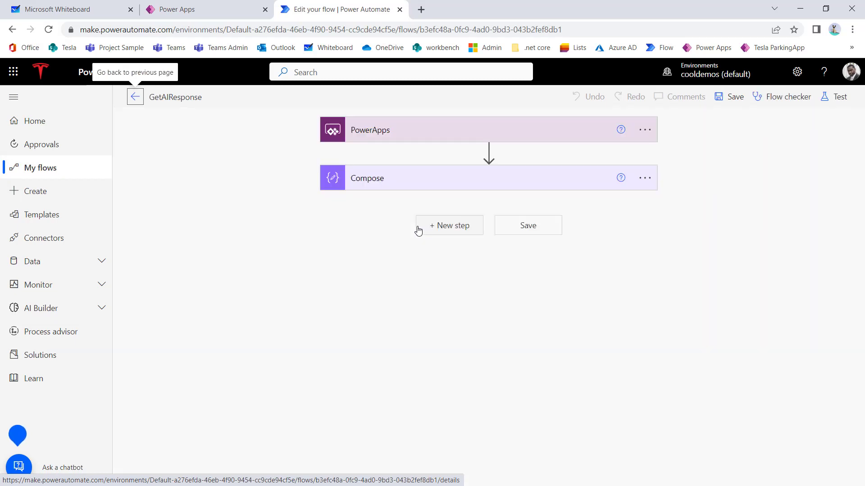
Delete the flow's PowerApps trigger and replace it with the PowerApps (V2) trigger.
click(436, 137)
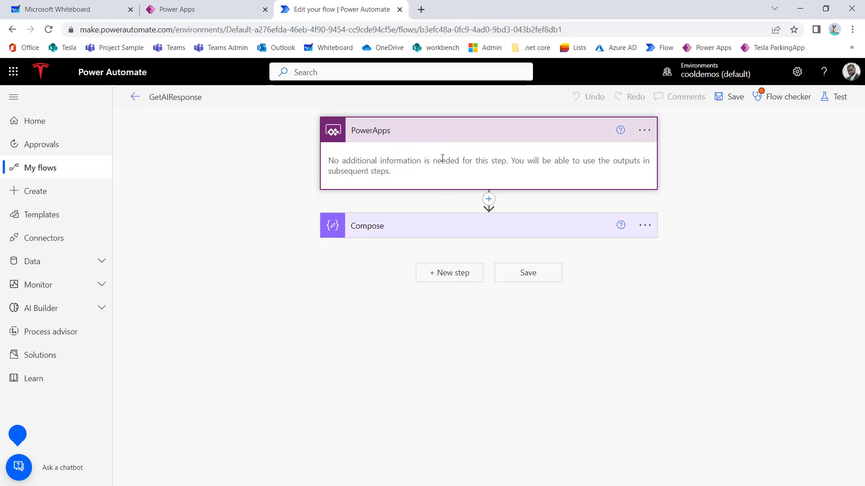
click(645, 133)
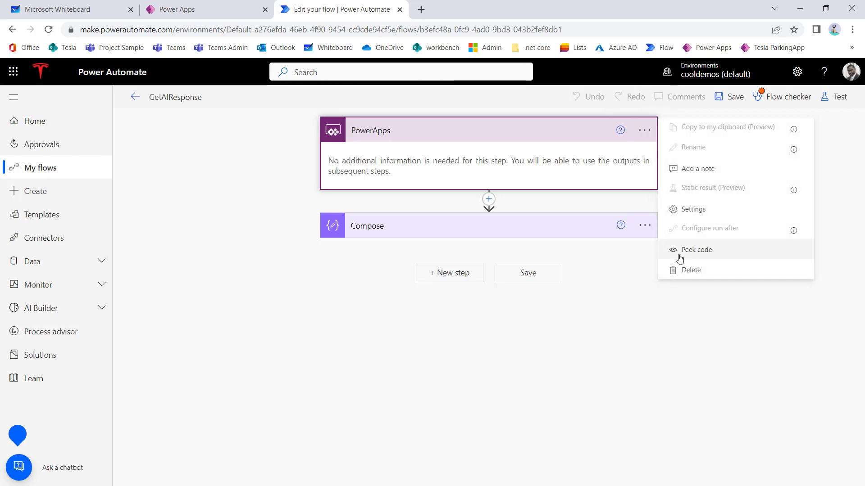
click(684, 272)
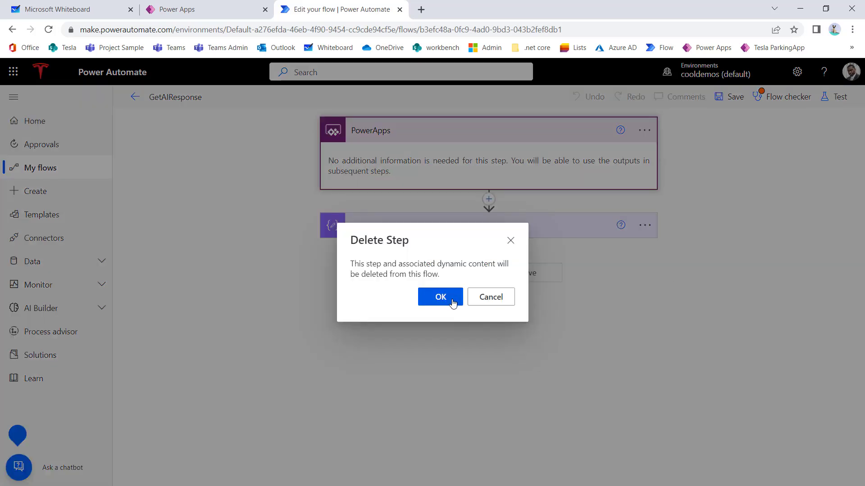
click(453, 300)
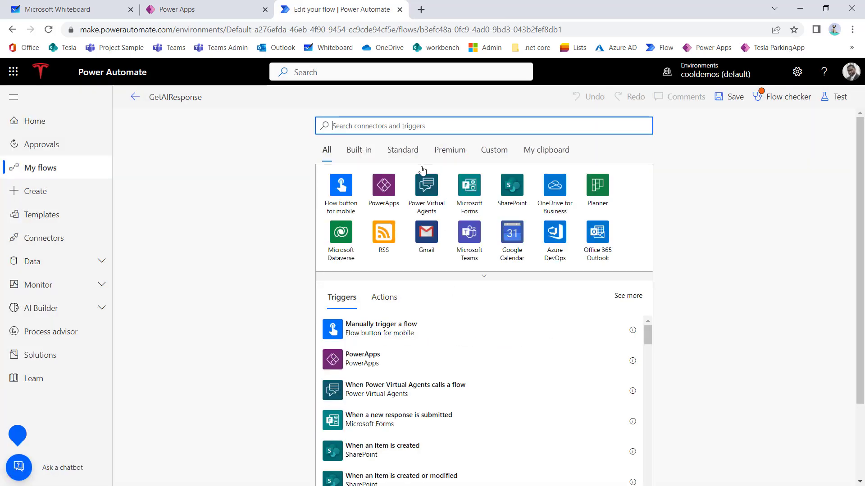
click(386, 196)
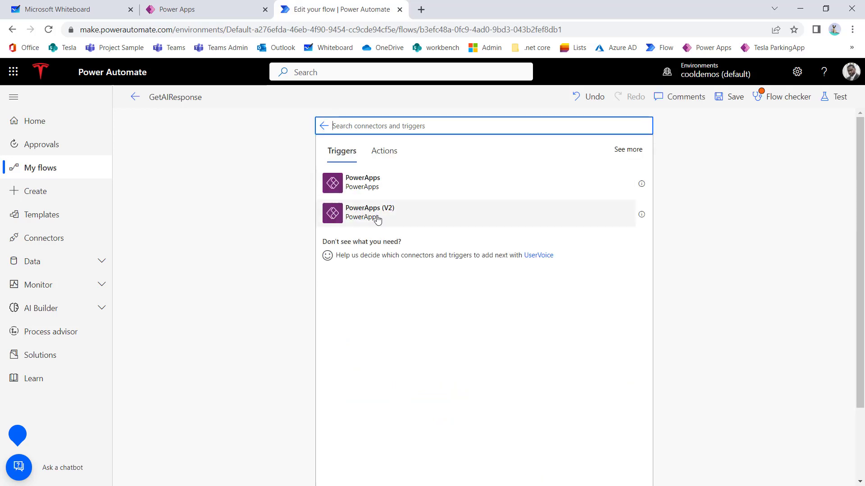
click(377, 220)
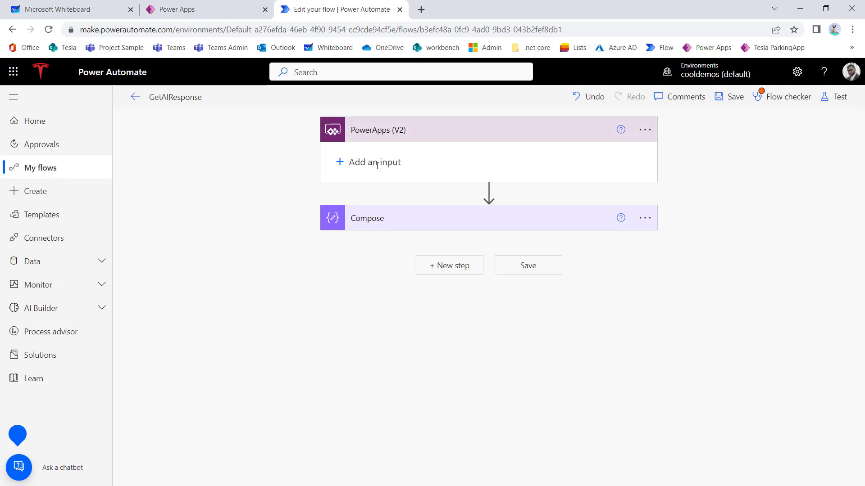
Add a text input named message to the PowerApps (V2) trigger.
click(340, 166)
click(359, 192)
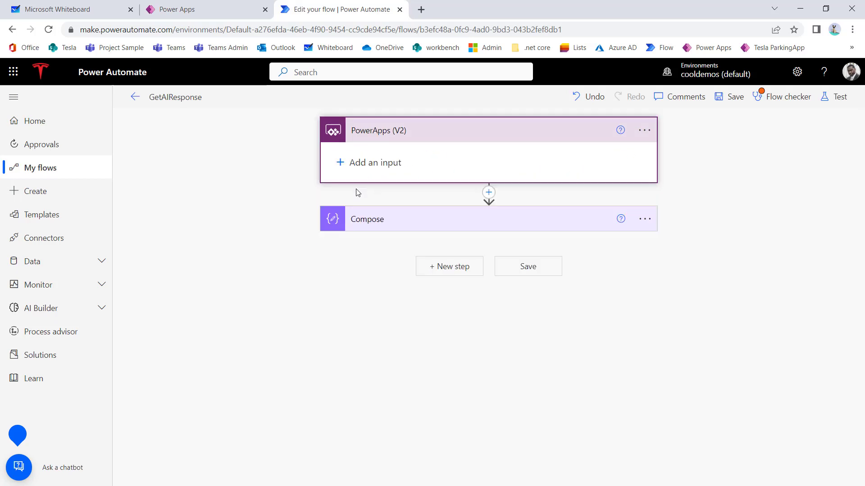
drag(388, 157, 321, 160)
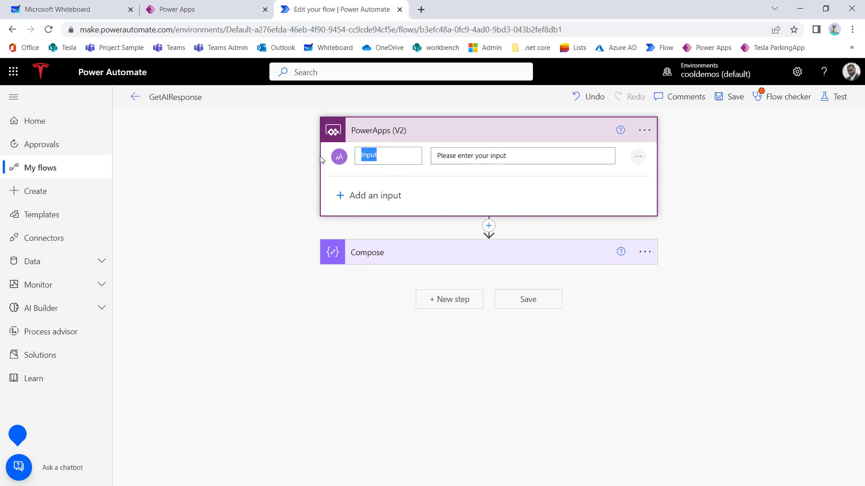
text(message)
Add an email input named userEmail to the PowerApps (V2) trigger.
click(370, 195)
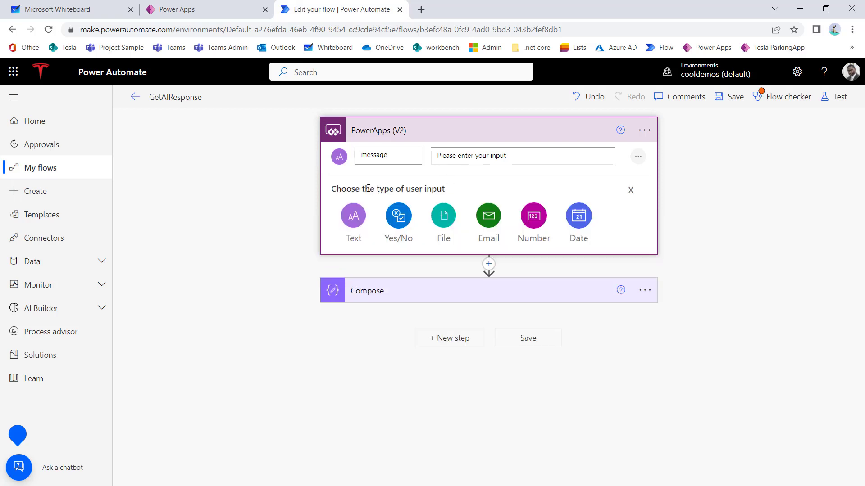
click(488, 216)
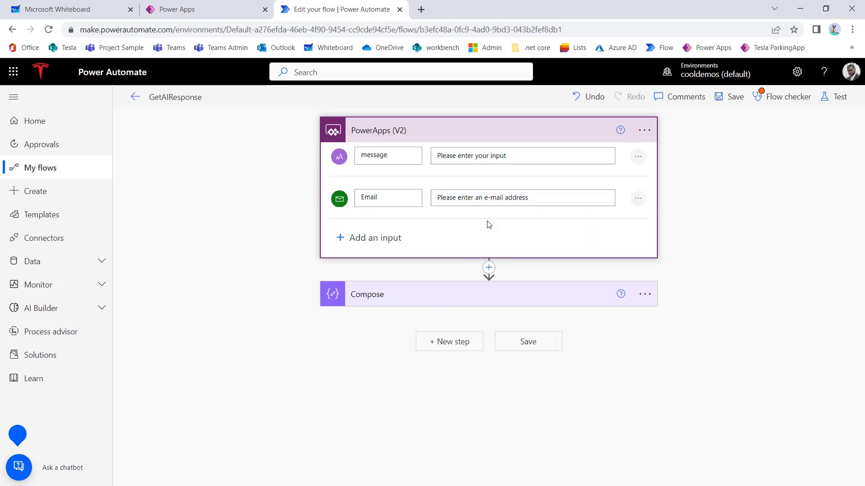
double_click(369, 199)
text(userEmai)
click(415, 232)
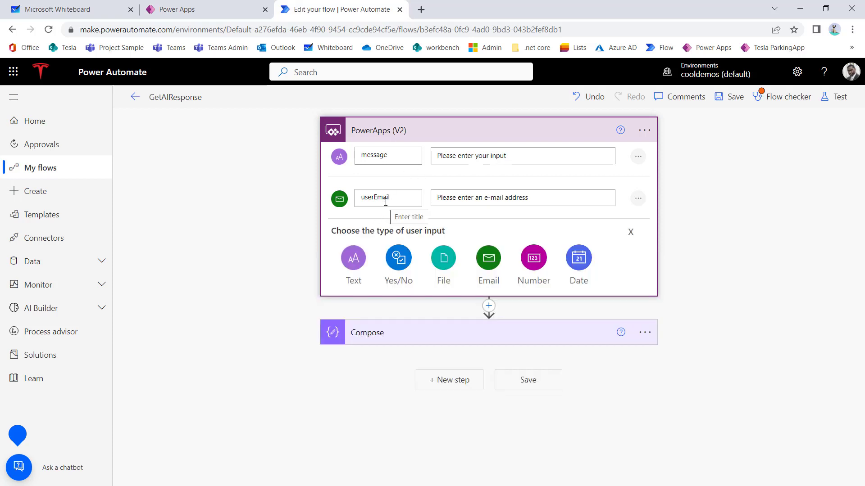
click(630, 232)
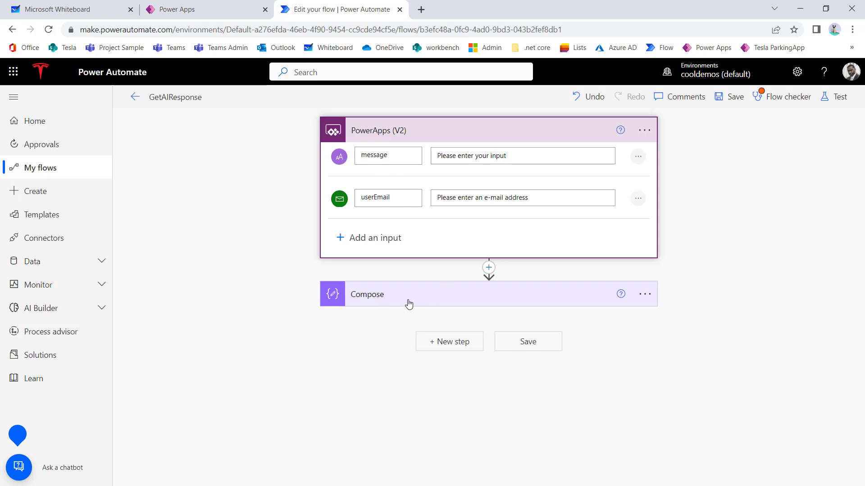
Add the PowerApps action "Respond to a PowerApp or flow" after the Compose action.
click(452, 344)
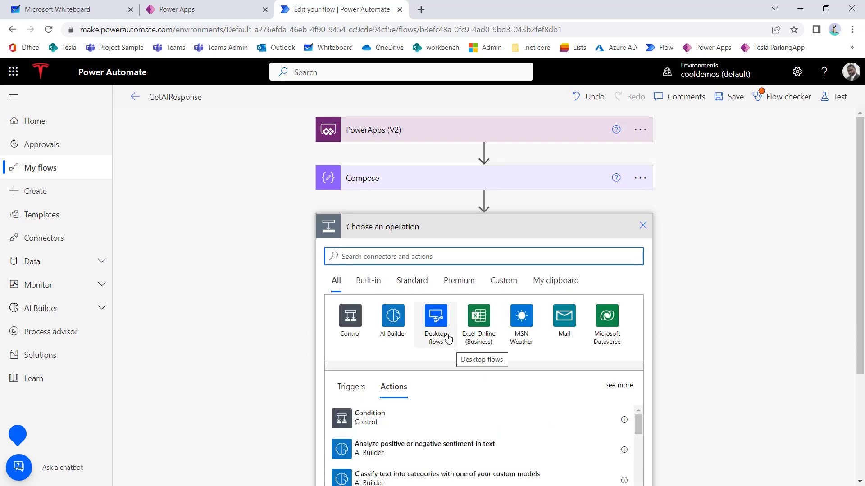
text(powerapps)
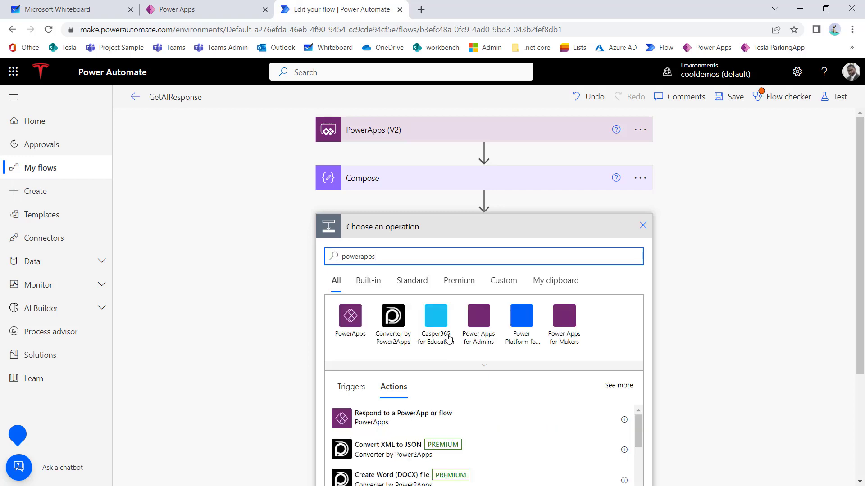
click(350, 325)
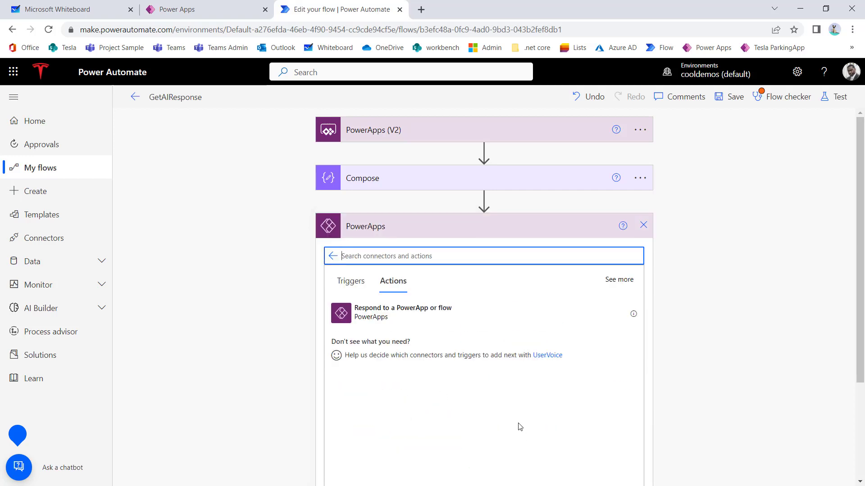
click(384, 317)
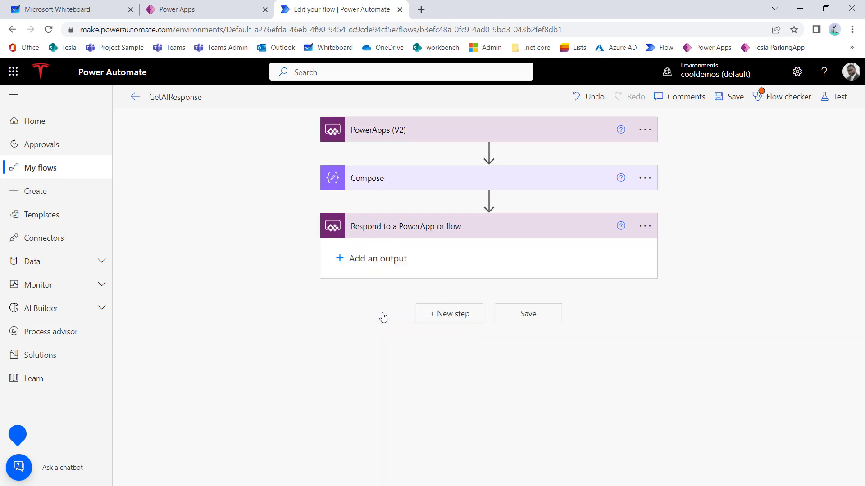
Add a text output named chatResponse to the Respond to a PowerApp or flow action and try to save the flow.
click(393, 257)
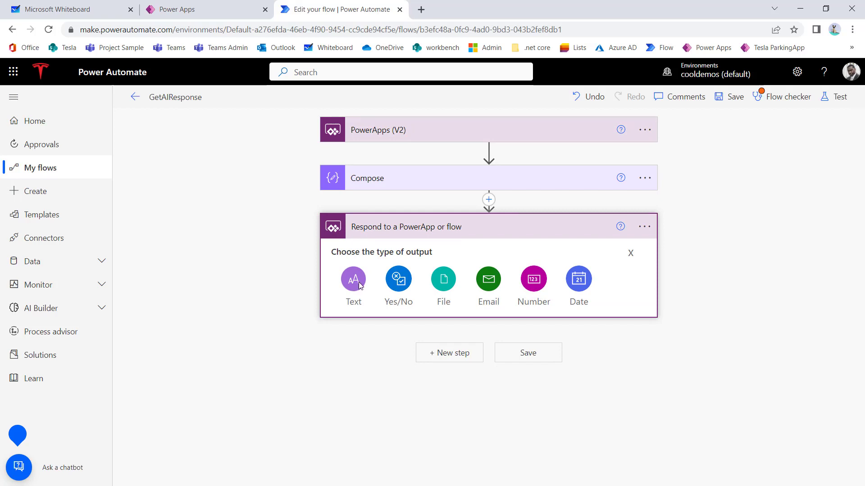
click(353, 281)
click(386, 253)
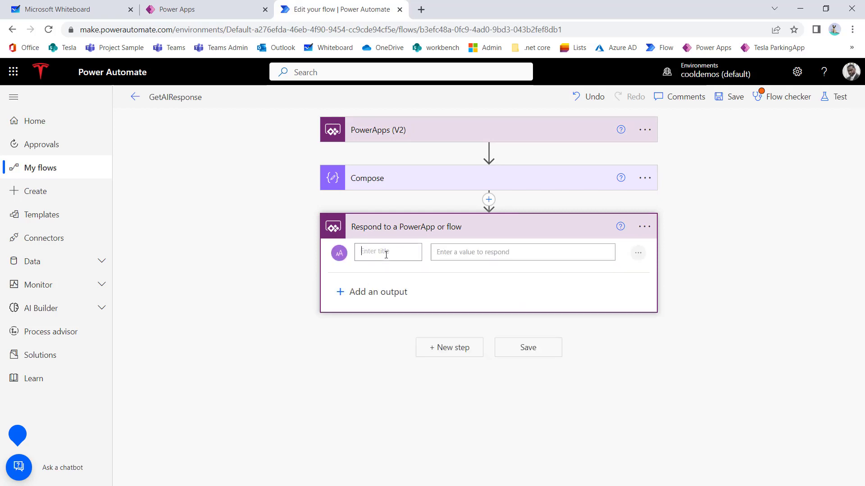
text(chatResponse)
click(437, 290)
click(710, 275)
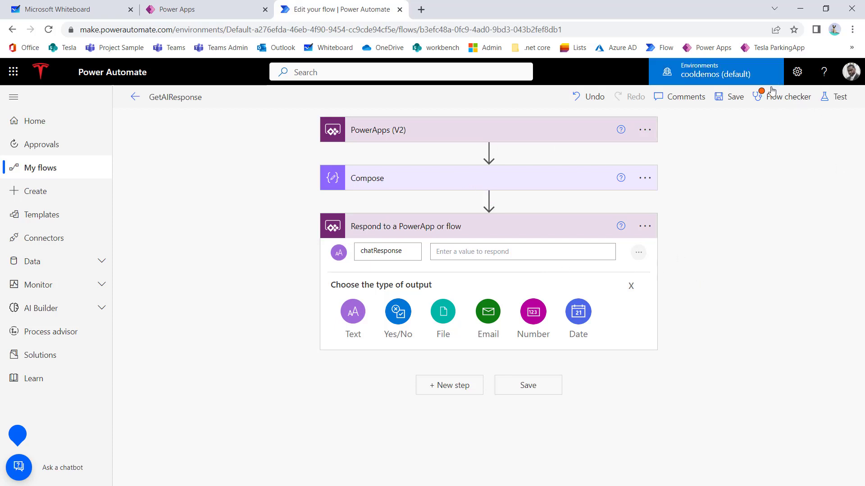
click(738, 102)
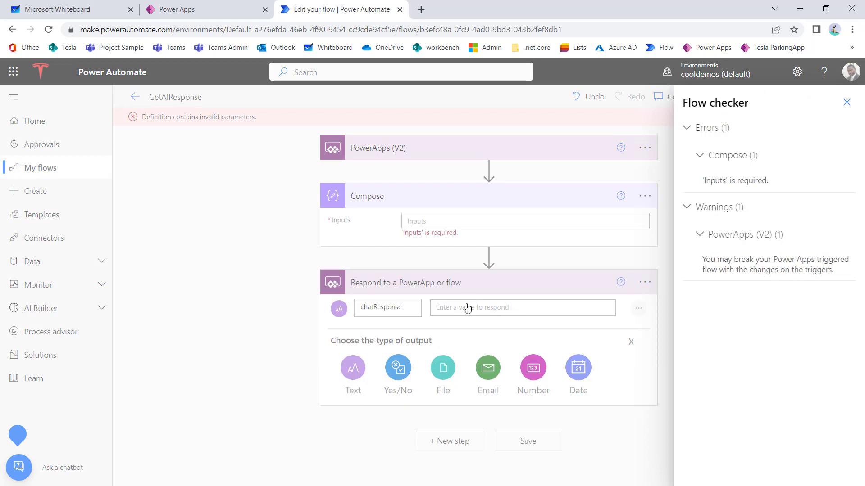
Fill the Compose inputs with "mssg:" followed by the message dynamic content, and "email: email" on a second line.
click(431, 221)
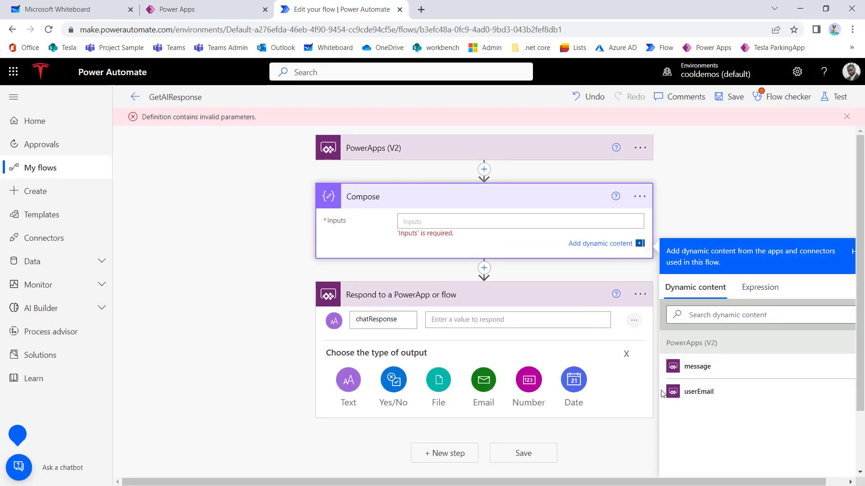
click(705, 370)
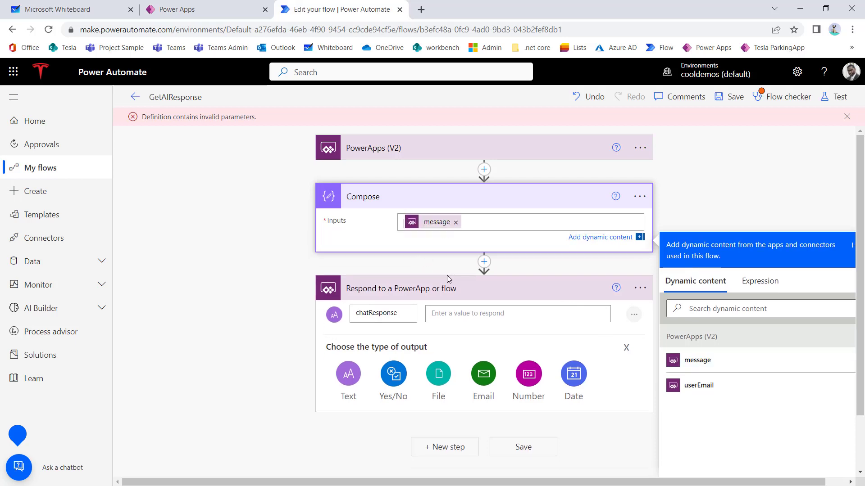
text(messag)
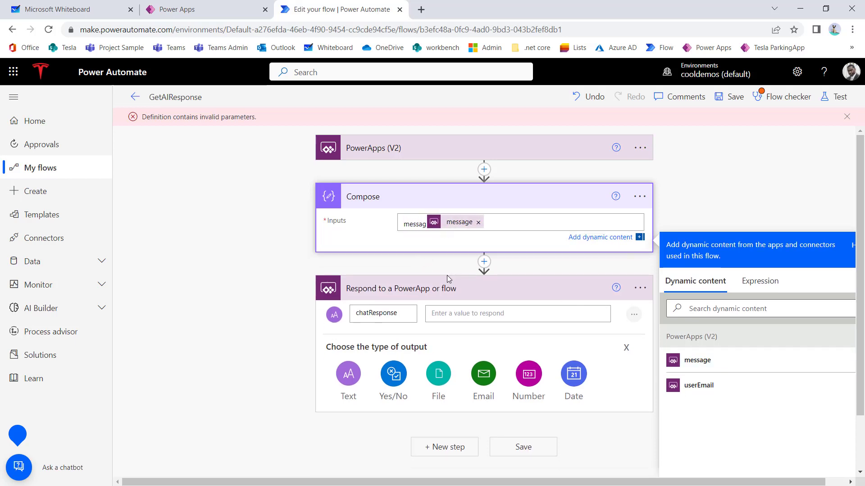
key(BackSpace)
key(BackSpace)
key(BackSpace)
key(BackSpace)
key(BackSpace)
key(BackSpace)
text(mssg:)
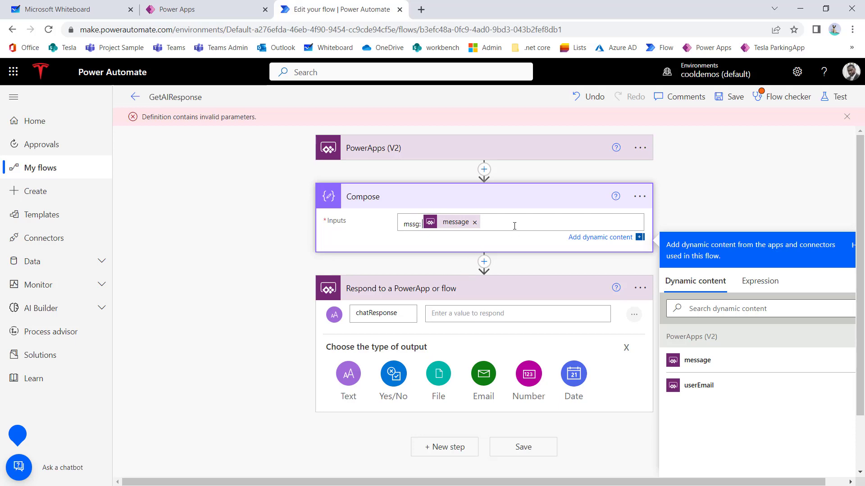
key(Return)
text(email: email)
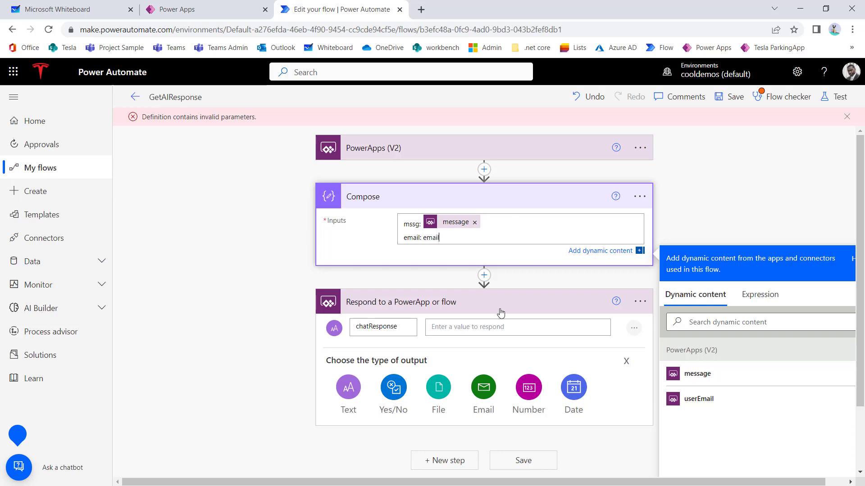
Set the chatResponse value to "i got this from:" with userEmail and "mssg:" with message on the next line, and save the flow.
click(457, 332)
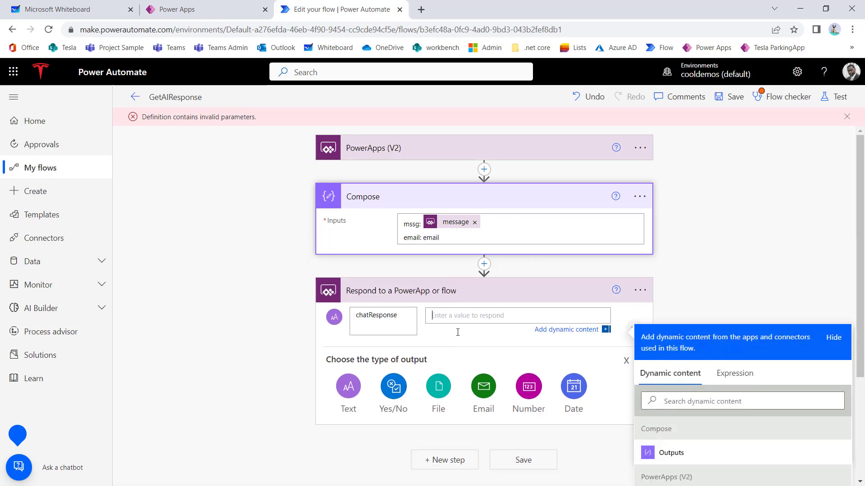
text(i got this :)
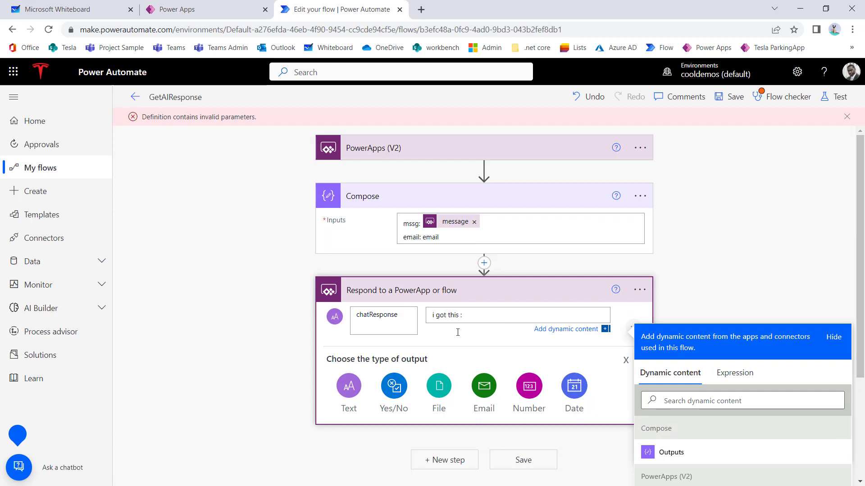
scroll(682, 410, down, 3)
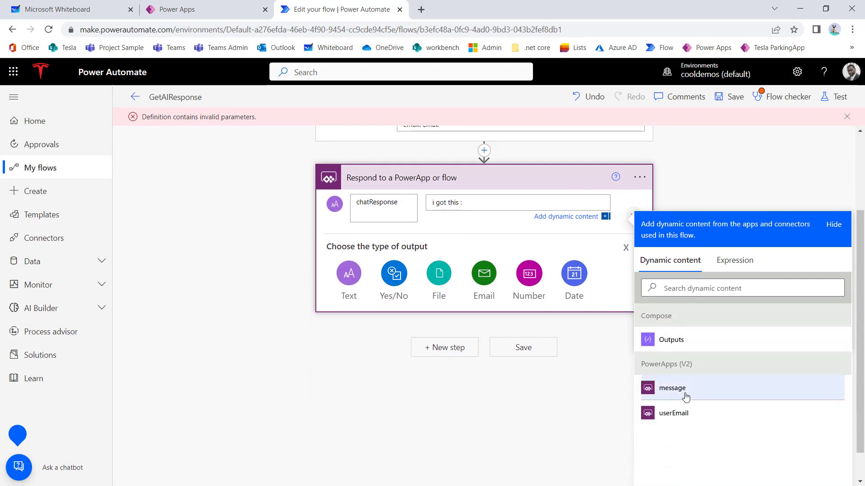
click(686, 397)
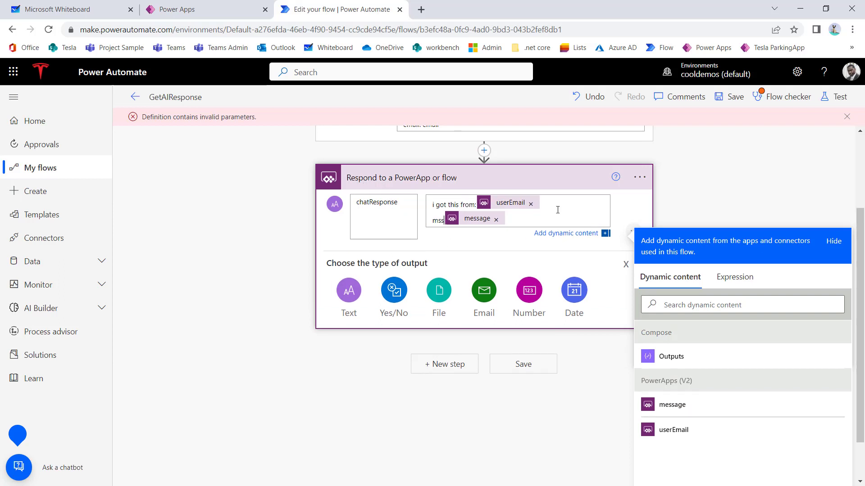
text(g:)
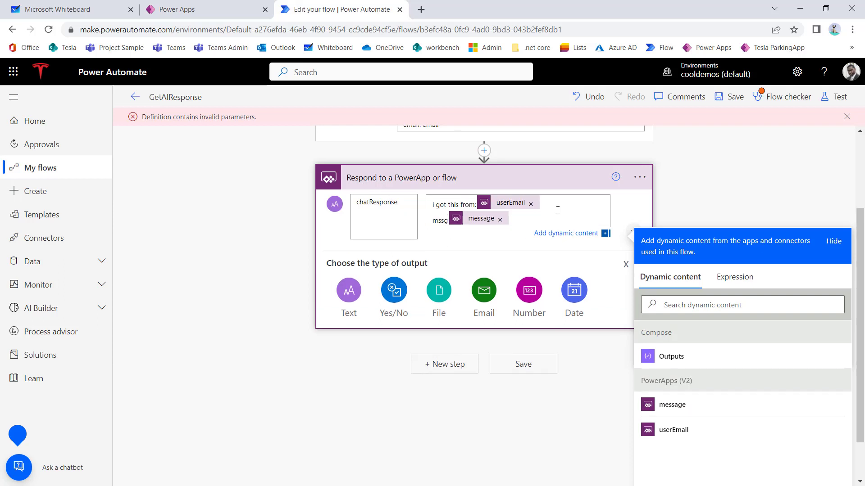
drag(580, 200, 587, 220)
click(588, 221)
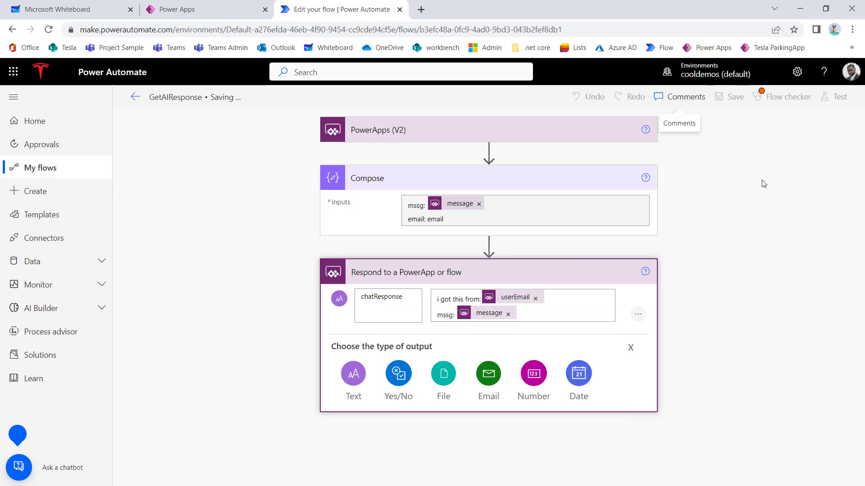
Switch to Power Apps and refresh the GetAIResponse flow in the app.
click(178, 13)
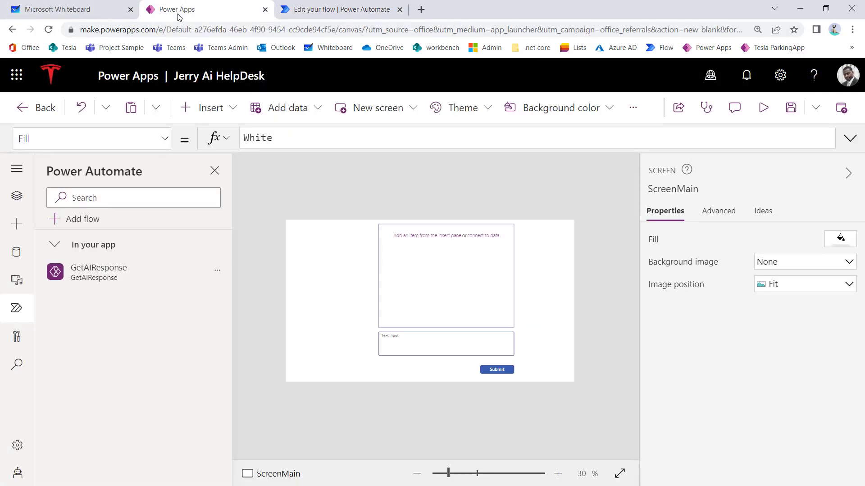
click(218, 271)
click(242, 323)
Insert a text label into the first item of the galHistory gallery.
click(558, 474)
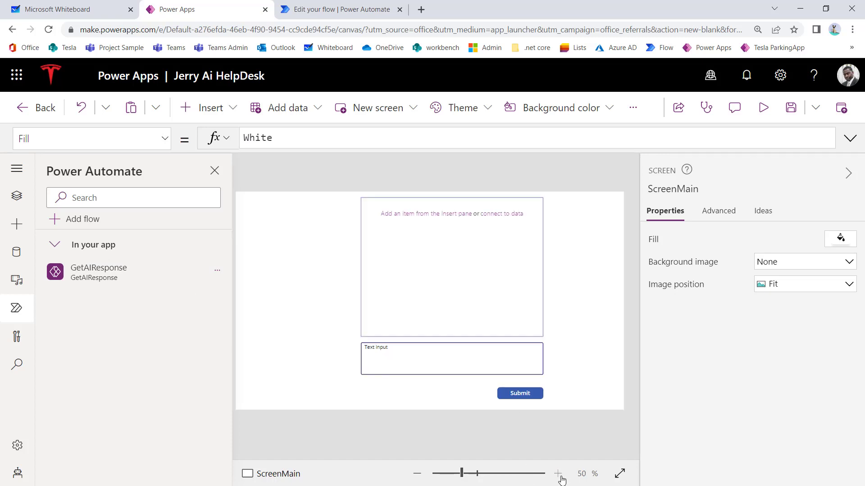
click(558, 475)
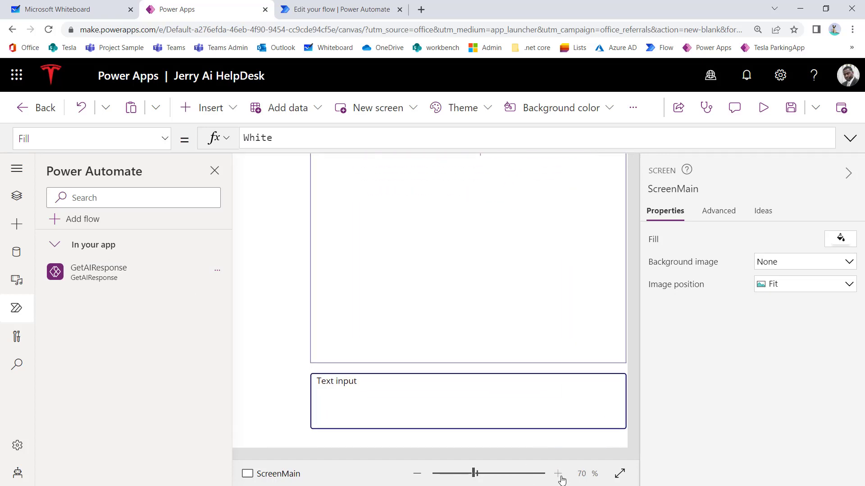
click(418, 475)
click(429, 208)
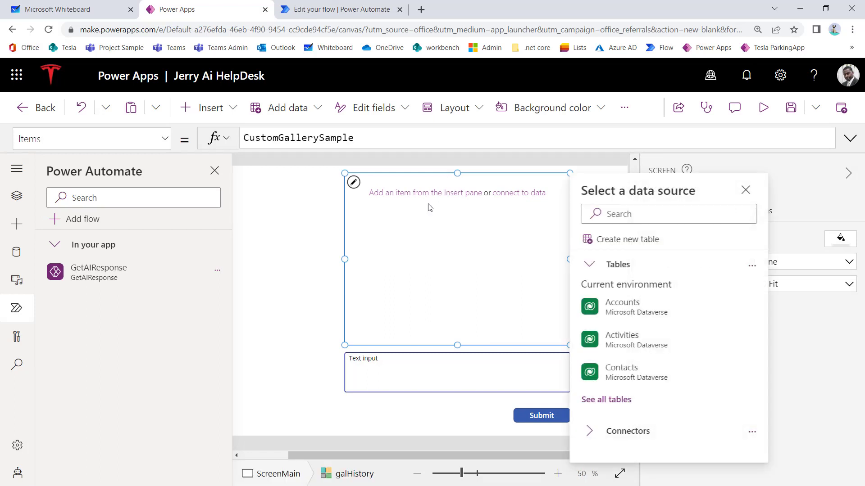
click(429, 205)
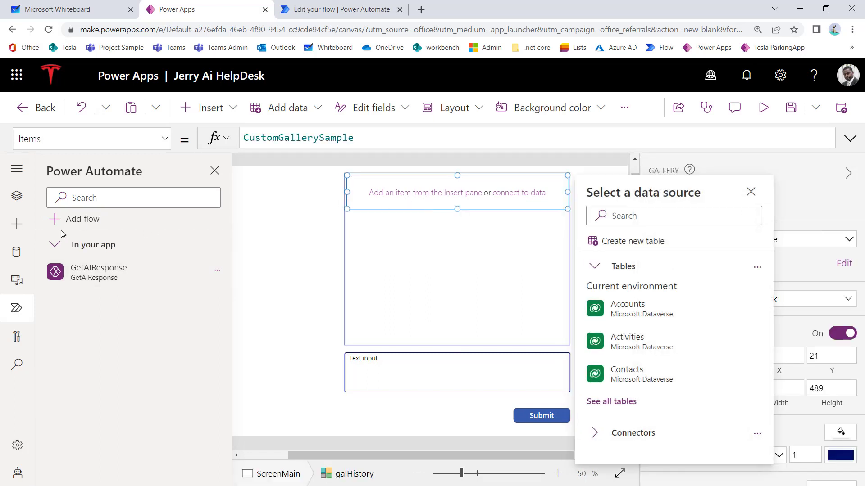
click(17, 224)
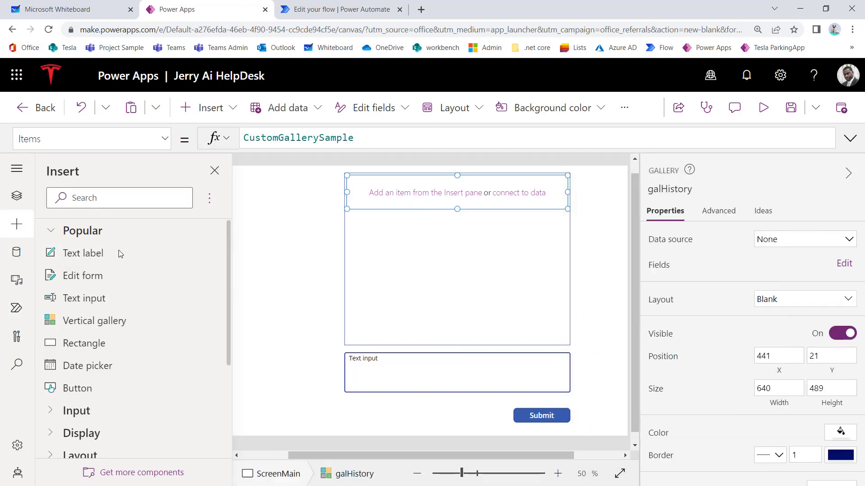
click(120, 254)
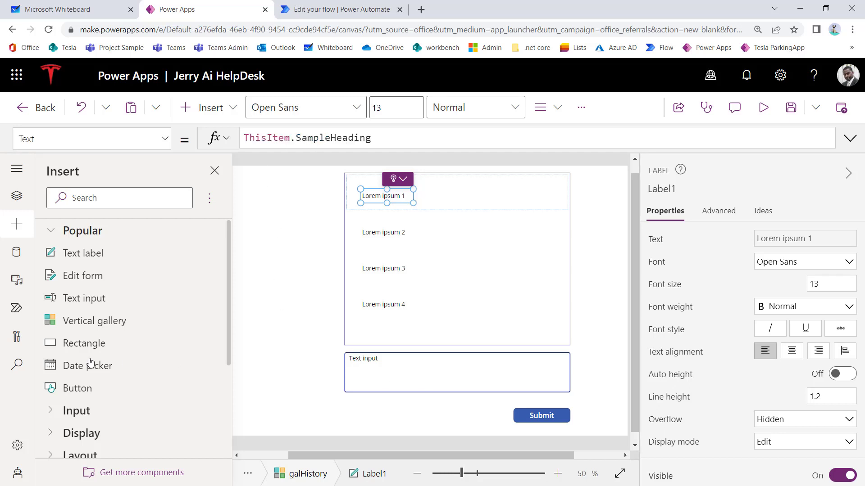
Set the App object's OnStart formula to Clear(colHistory).
click(23, 202)
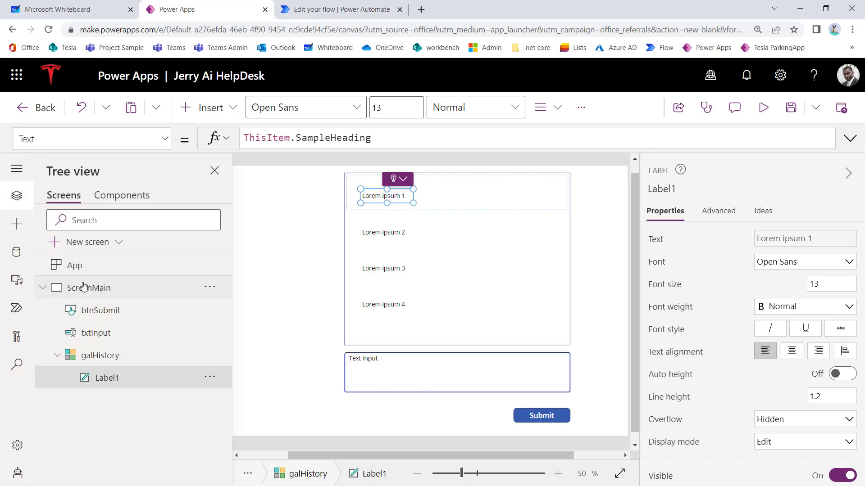
click(84, 267)
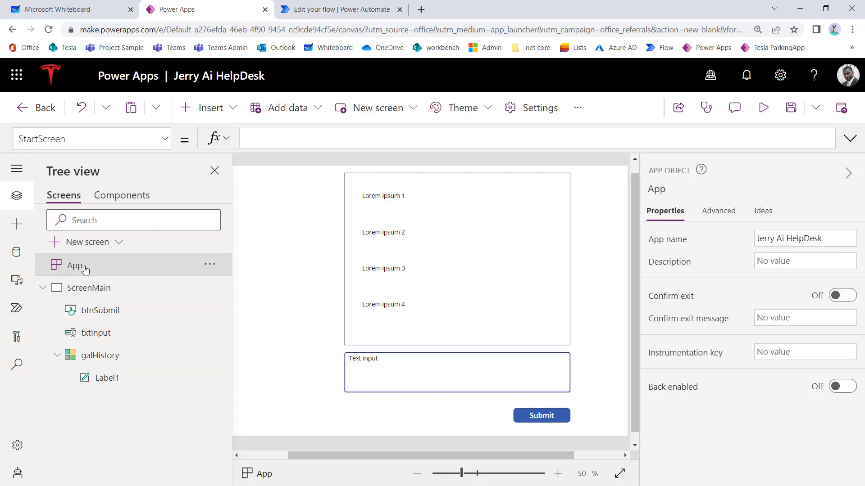
click(165, 140)
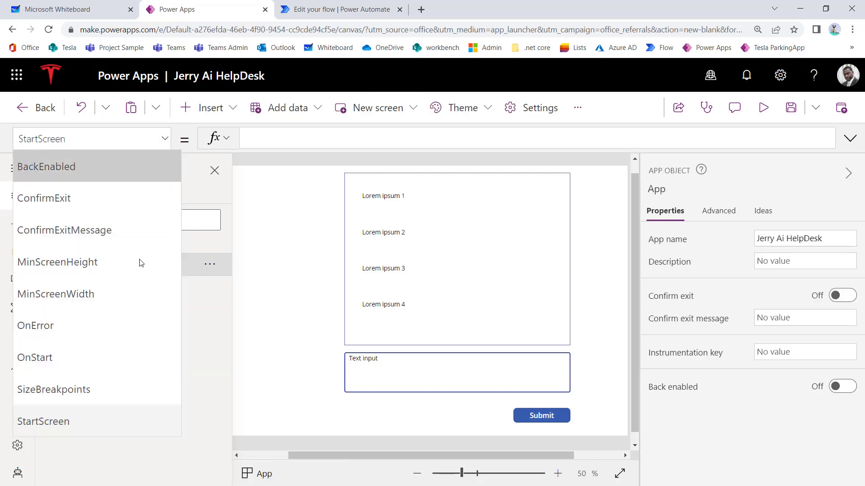
click(86, 373)
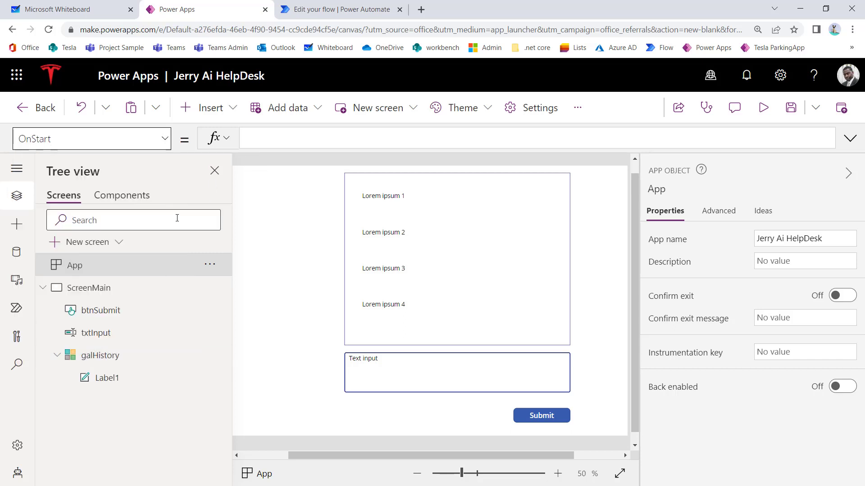
click(313, 142)
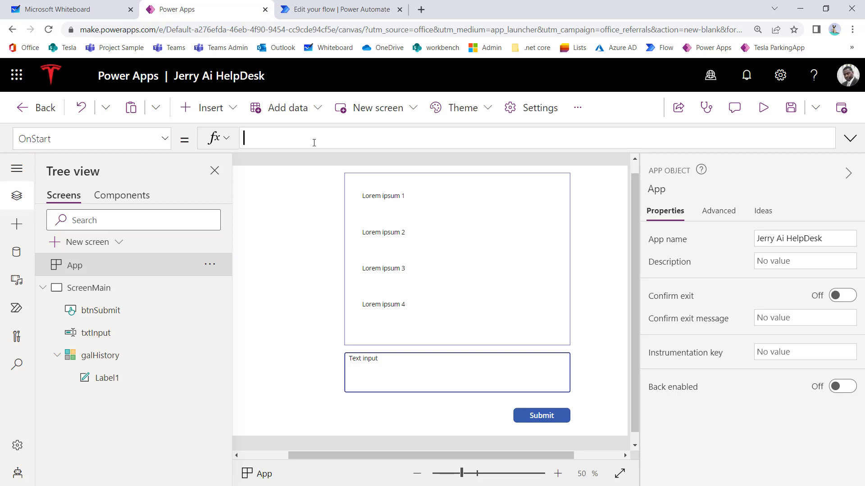
text(Clear()
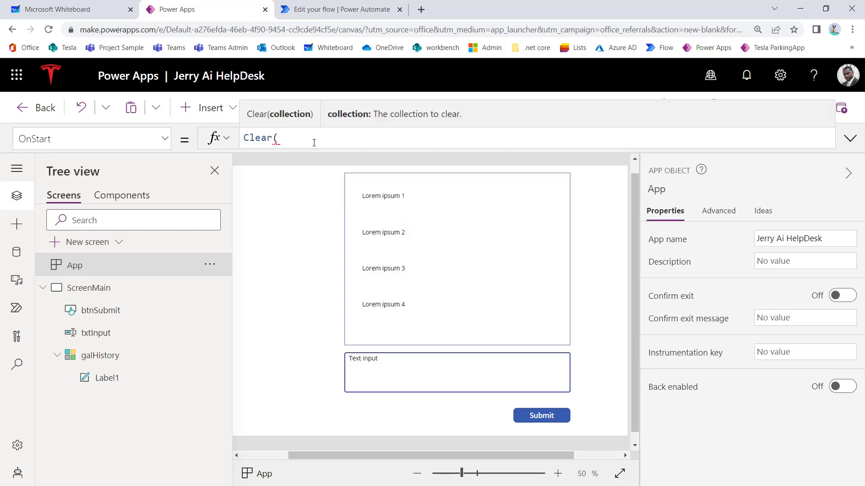
text(colHispotry)
key(BackSpace)
key(BackSpace)
key(BackSpace)
key(BackSpace)
key(BackSpace)
text(tory))
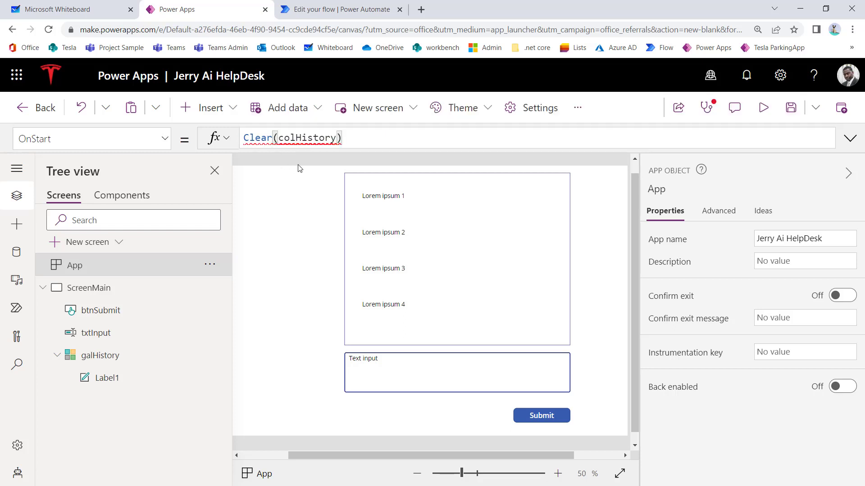
double_click(310, 139)
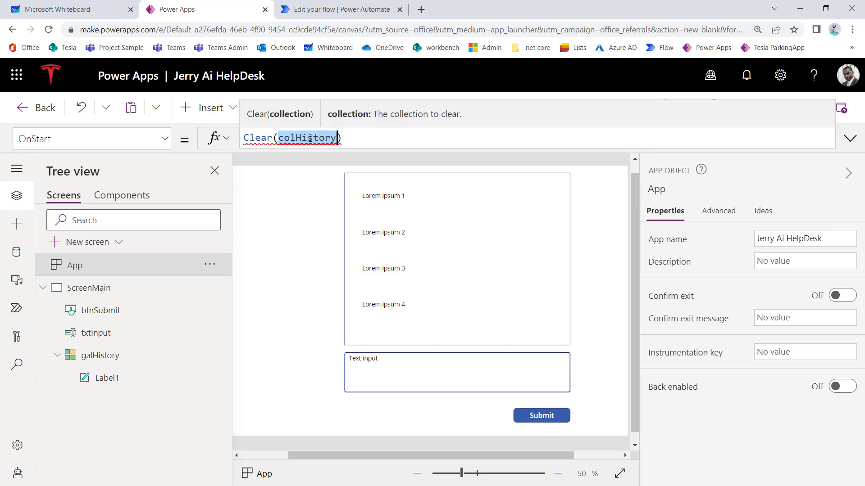
click(380, 202)
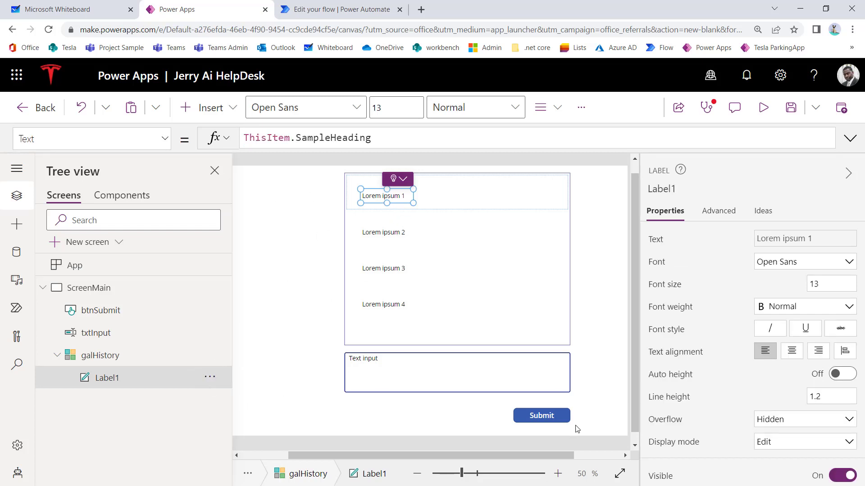
Replace the Submit button's OnSelect formula with a Collect into colHistory whose record sets email to User().Email.
click(539, 416)
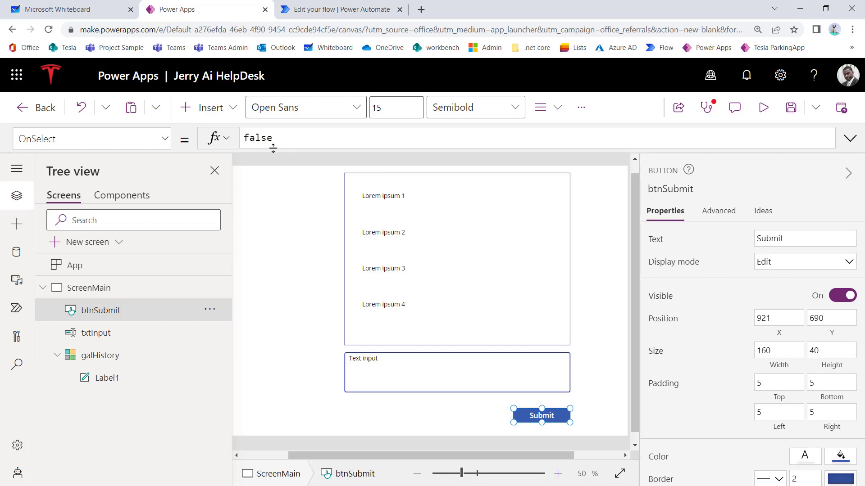
double_click(256, 137)
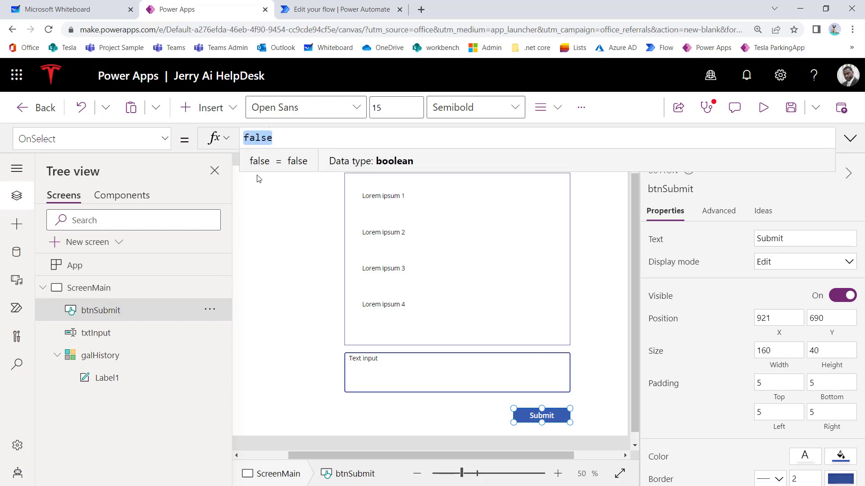
text(coll)
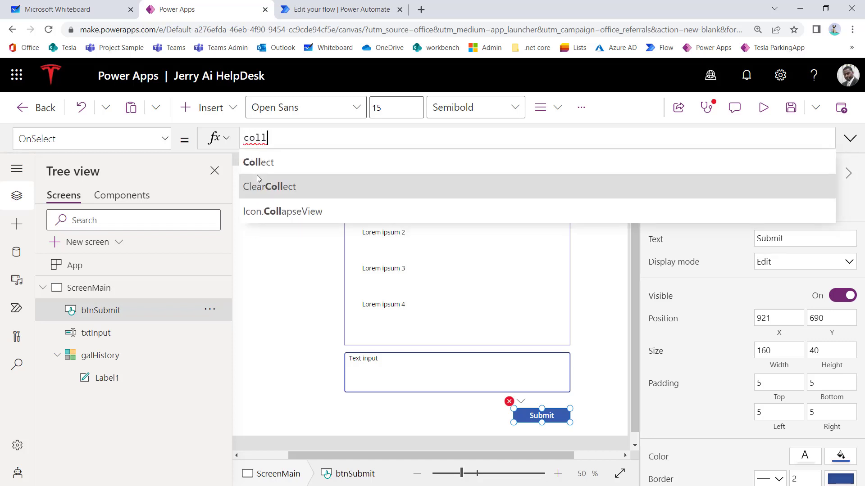
key(Tab)
text(col)
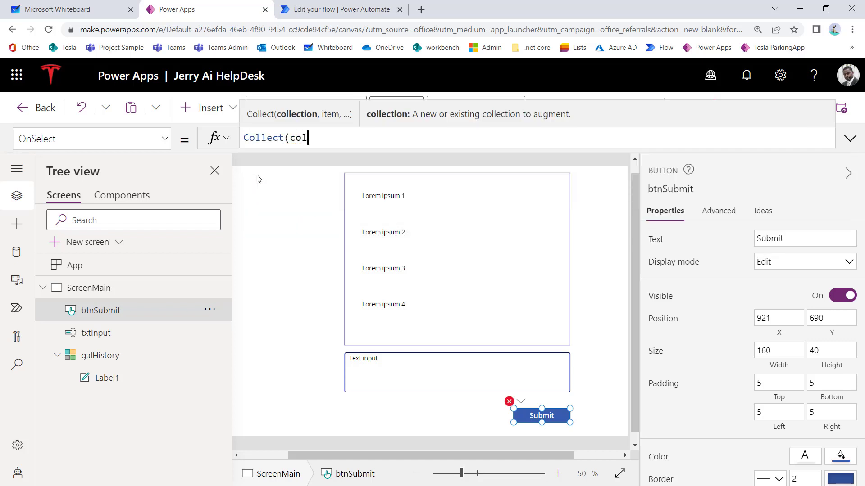
text(History, {})
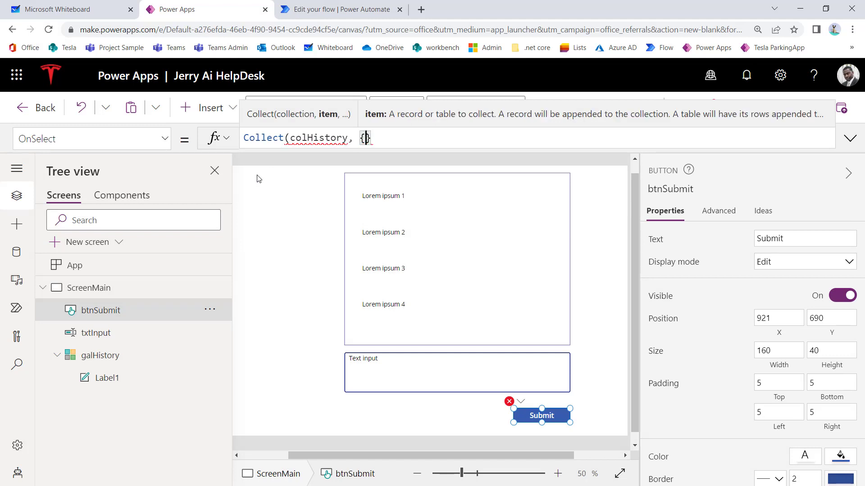
text(email:)
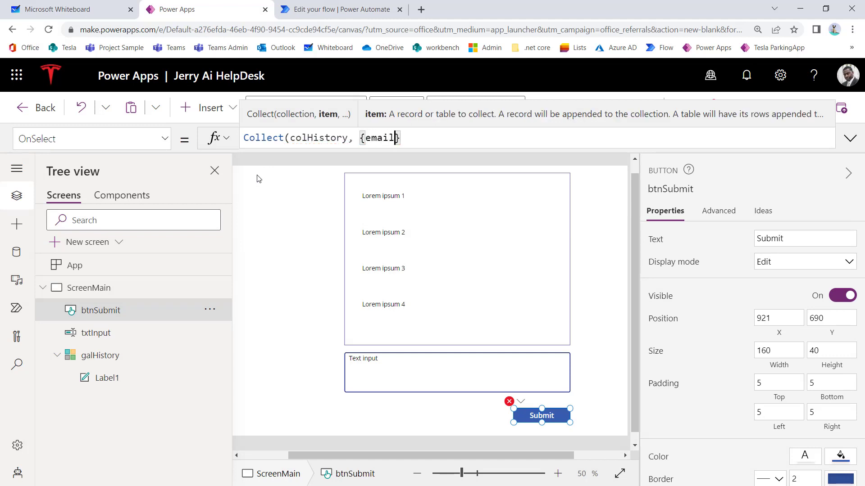
text(User(0.em)
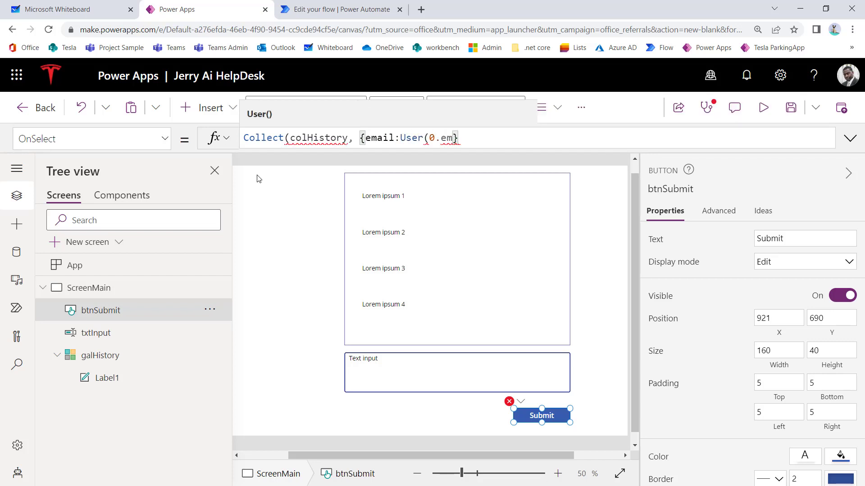
key(BackSpace)
key(BackSpace)
key(BackSpace)
key(BackSpace)
text().)
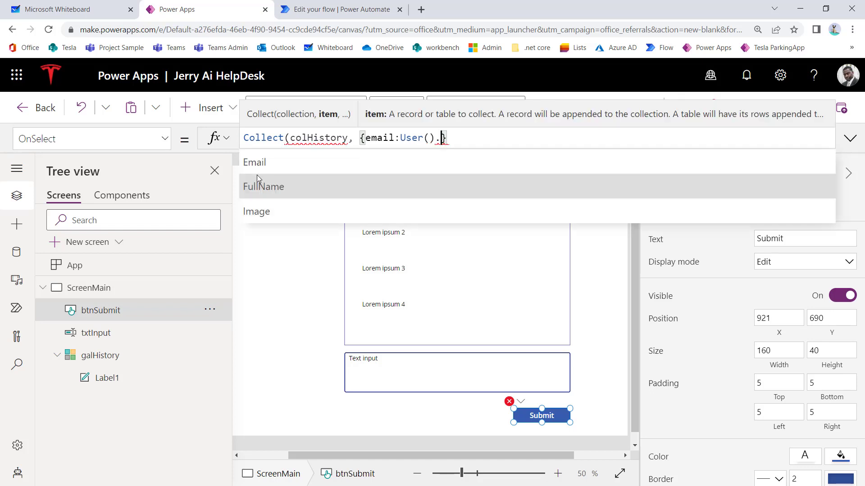
click(264, 171)
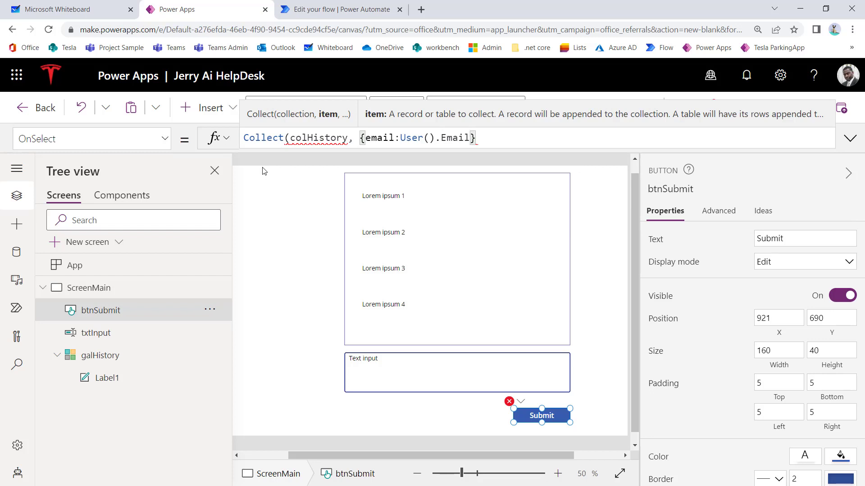
Add message:txtInput.Text to the collected record and close the Collect statement with a semicolon.
text(, messfg)
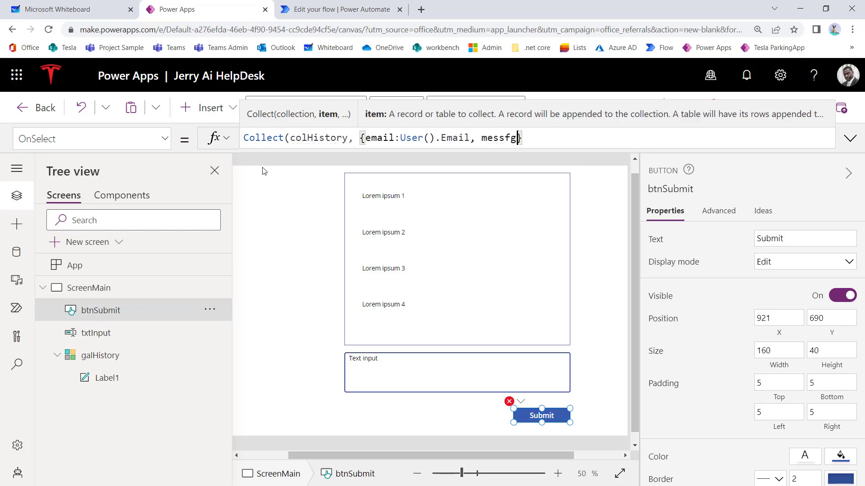
key(BackSpace)
key(BackSpace)
text(age:)
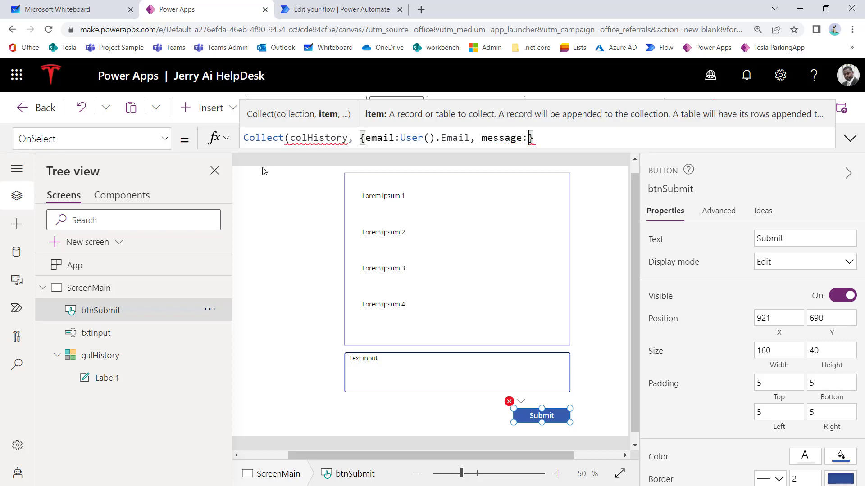
text(txt)
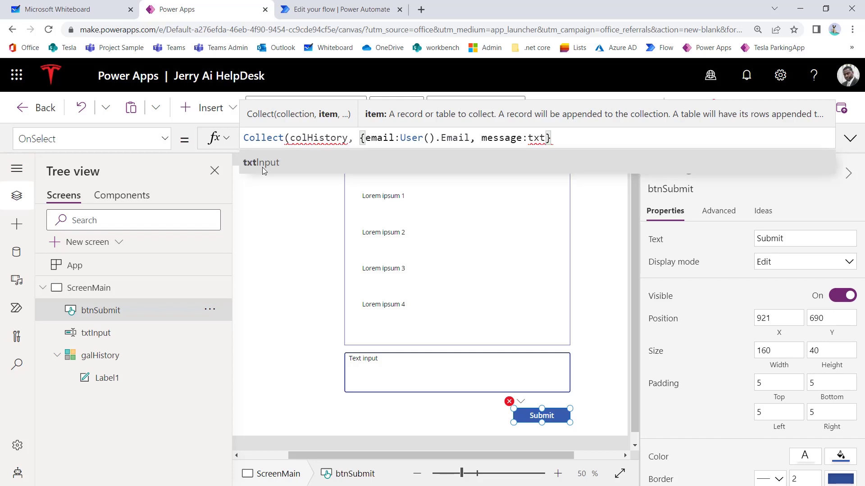
key(Tab)
text(.te)
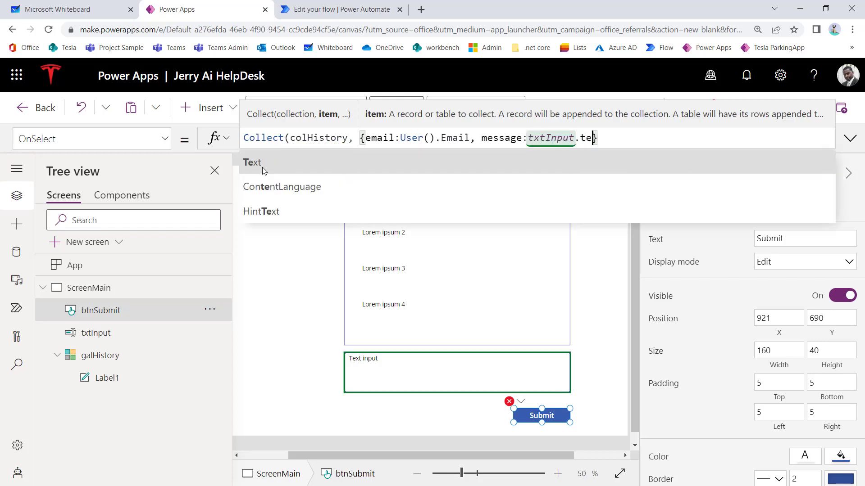
key(Tab)
text(}))
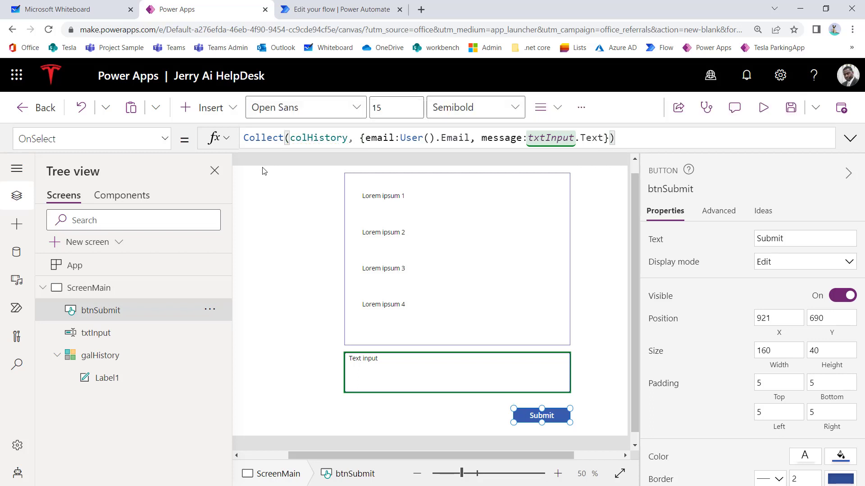
text(;)
Start a second Collect into colHistory on a new line, with a GetAIResponse.Run call as its item.
click(850, 138)
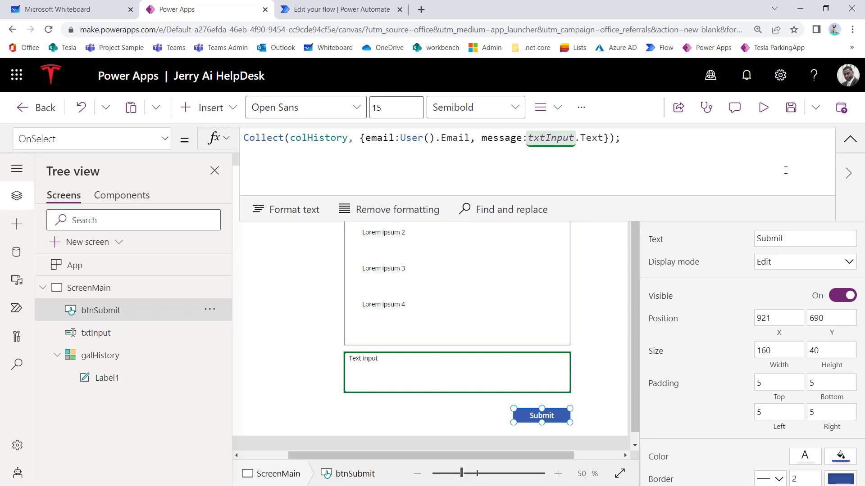
key(shift+Return)
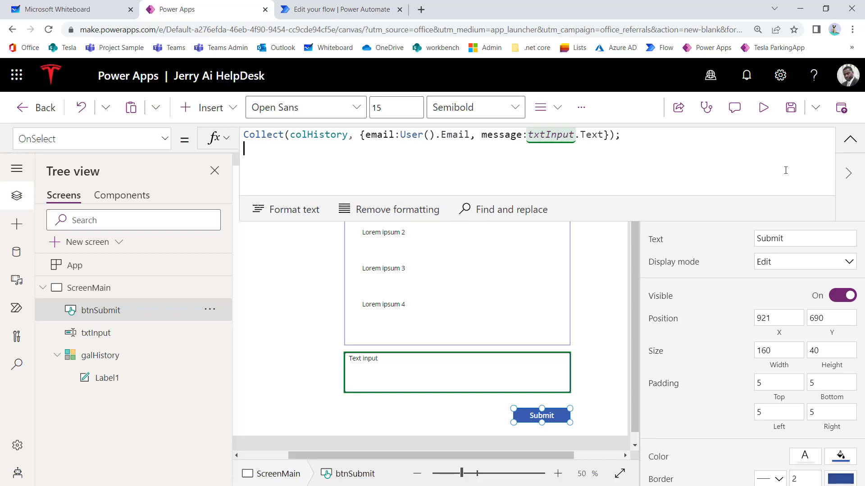
text(Collect(col)
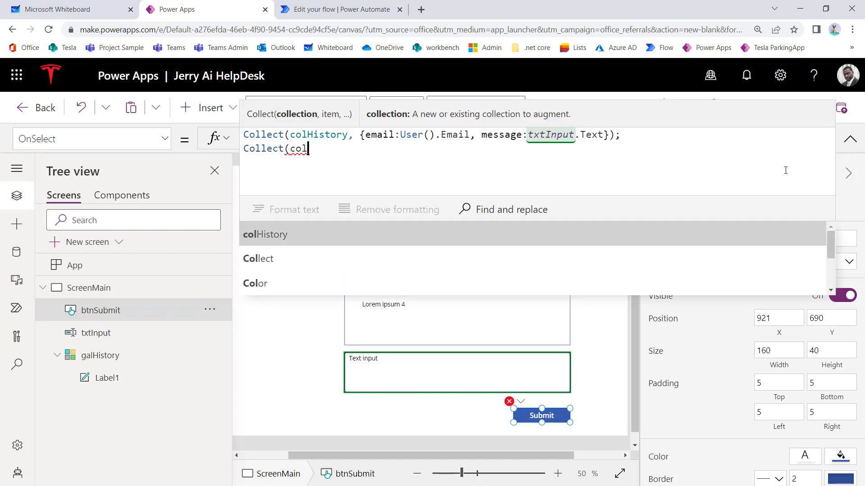
key(Tab)
text(, )
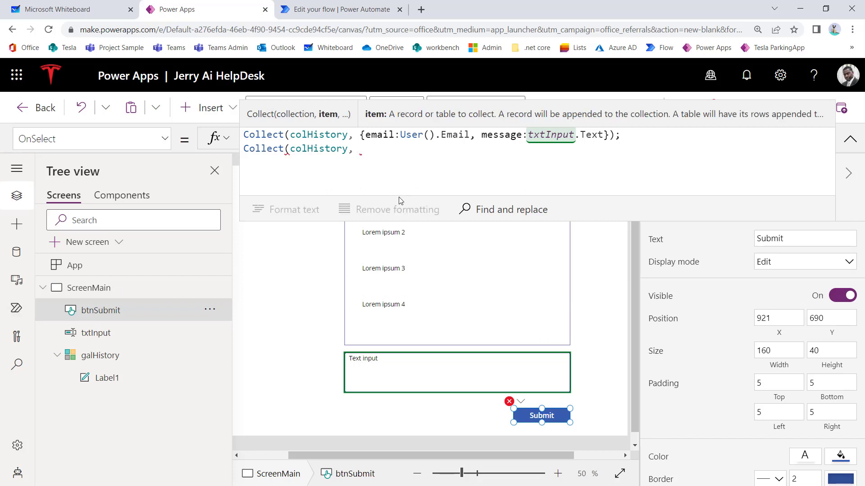
text(get)
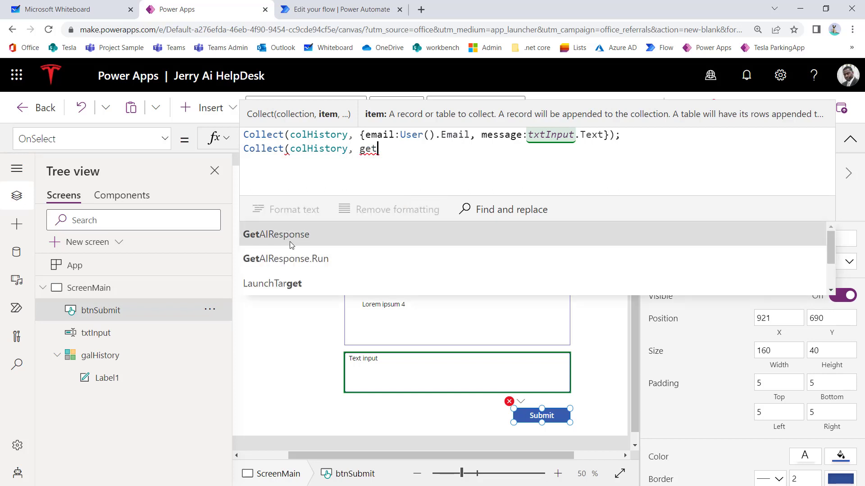
click(291, 245)
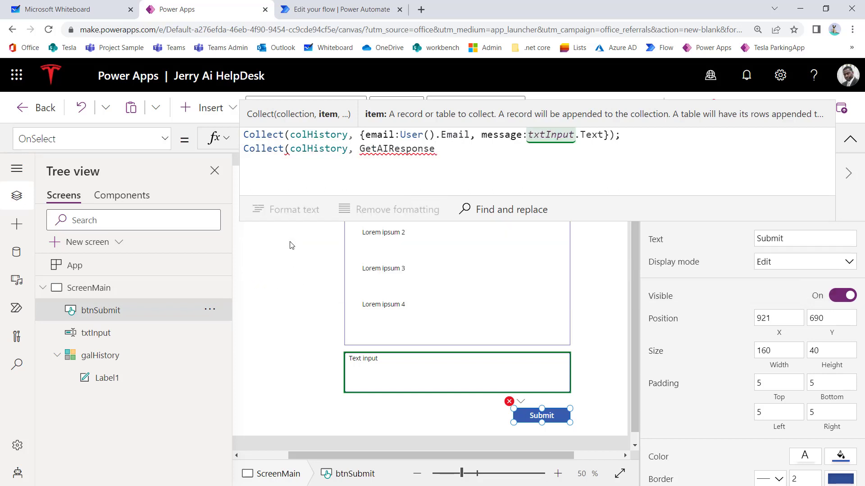
text(.ru)
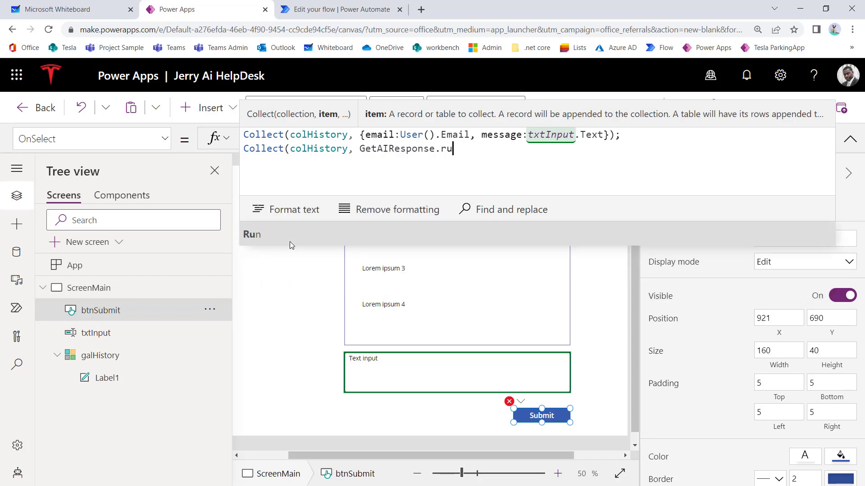
key(Tab)
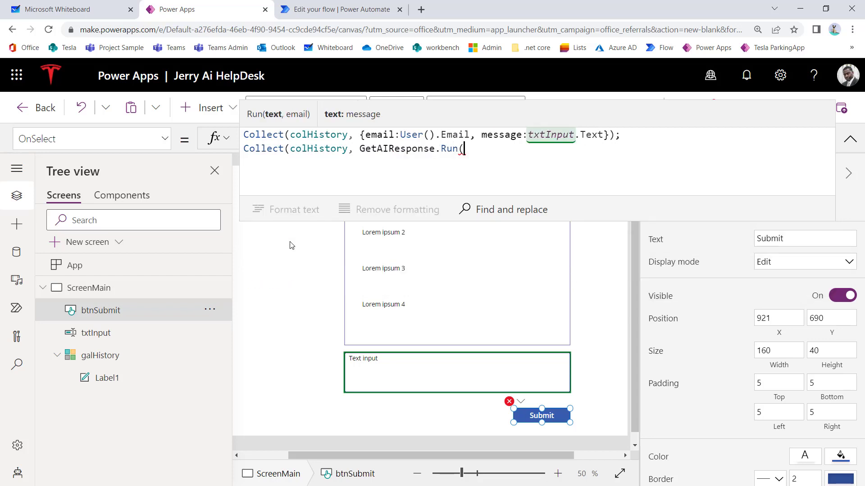
key(BackSpace)
text(()
Pass txtInput.Text and User().Email to the GetAIResponse.Run call and take its chatresponse output.
text(txt)
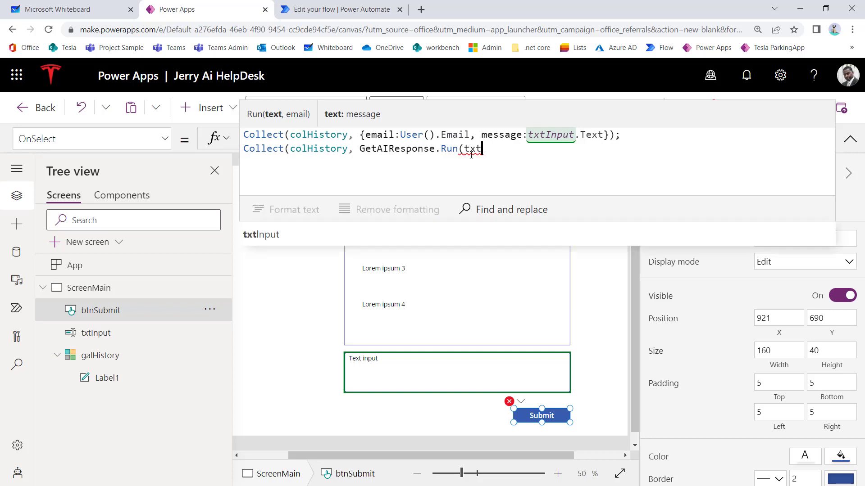
key(Tab)
text(.)
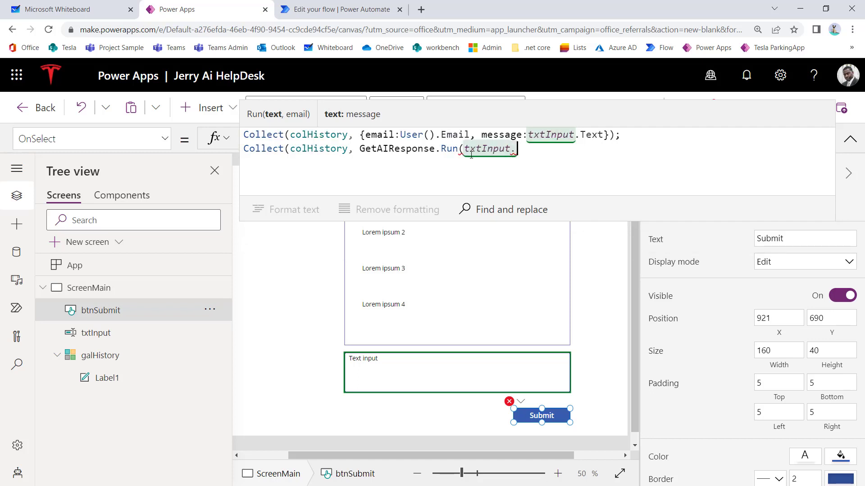
text(tex)
key(Tab)
text(, )
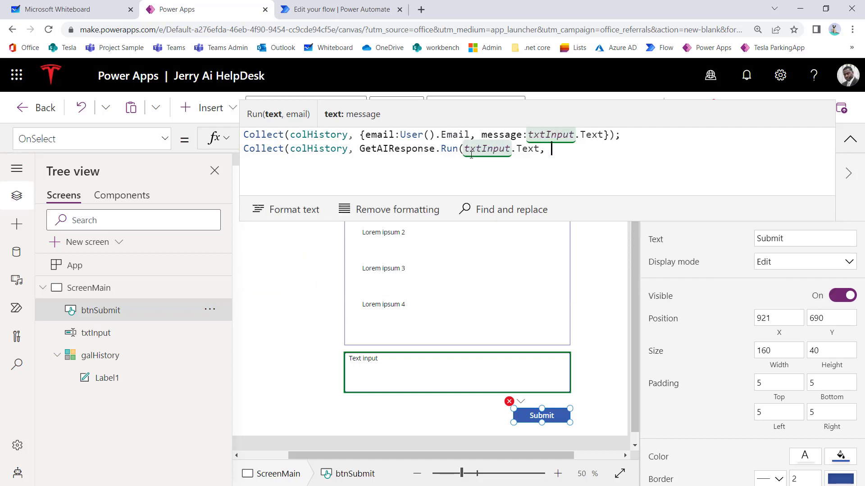
text(User().)
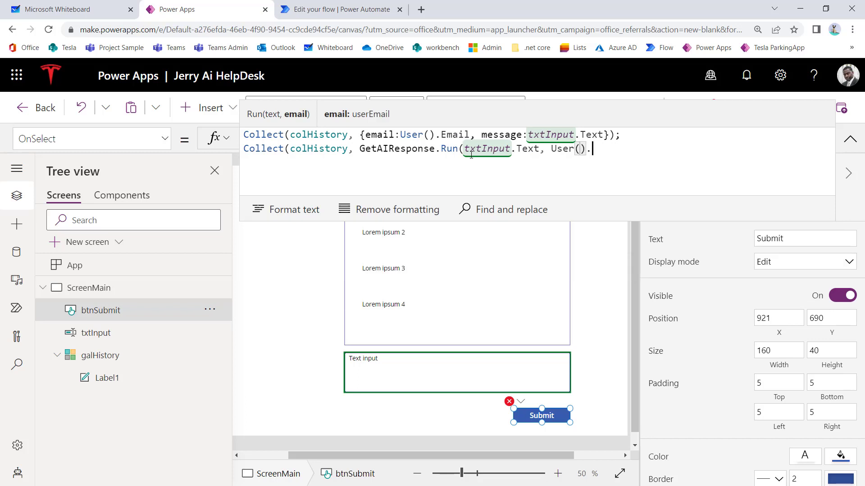
text(em)
key(Tab)
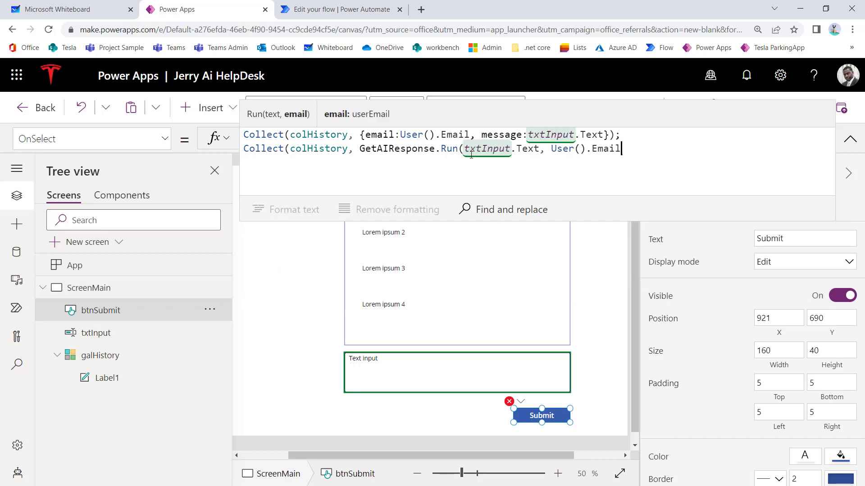
text())
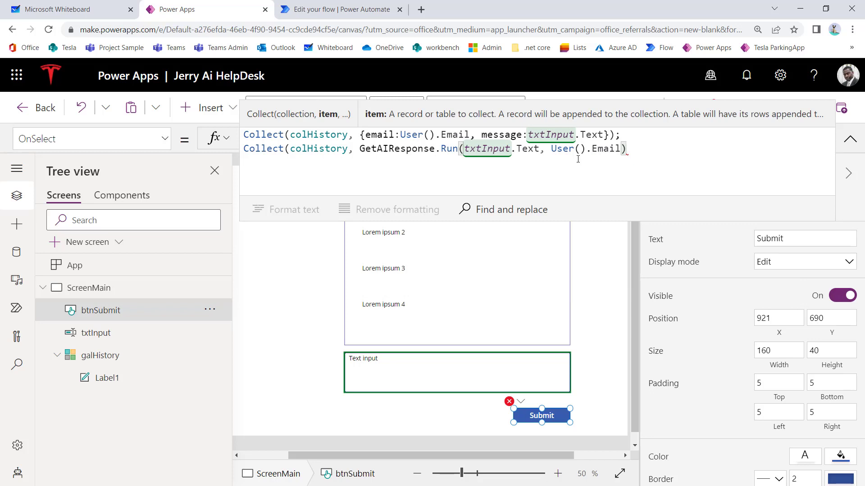
text(.)
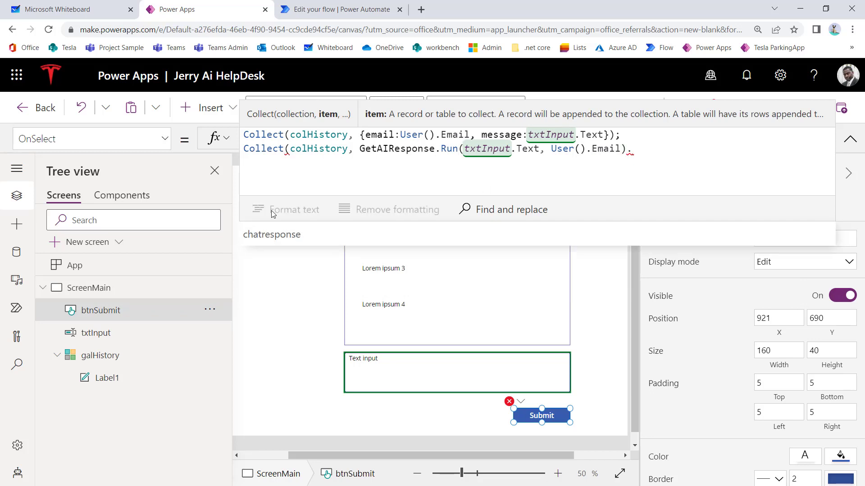
click(280, 239)
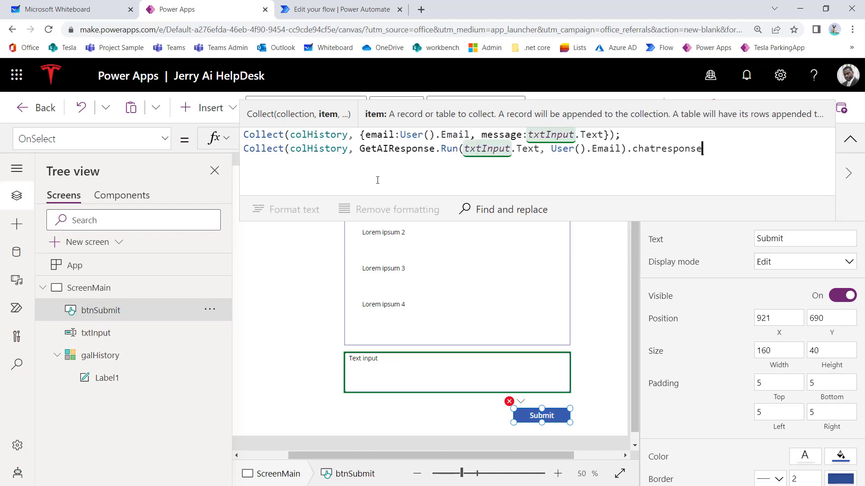
Rename the email field to user in the first Collect statement's record.
click(360, 150)
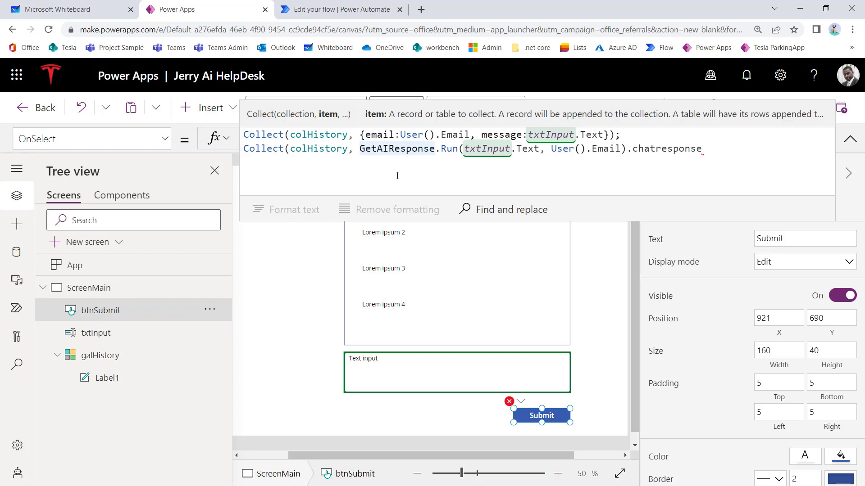
click(395, 134)
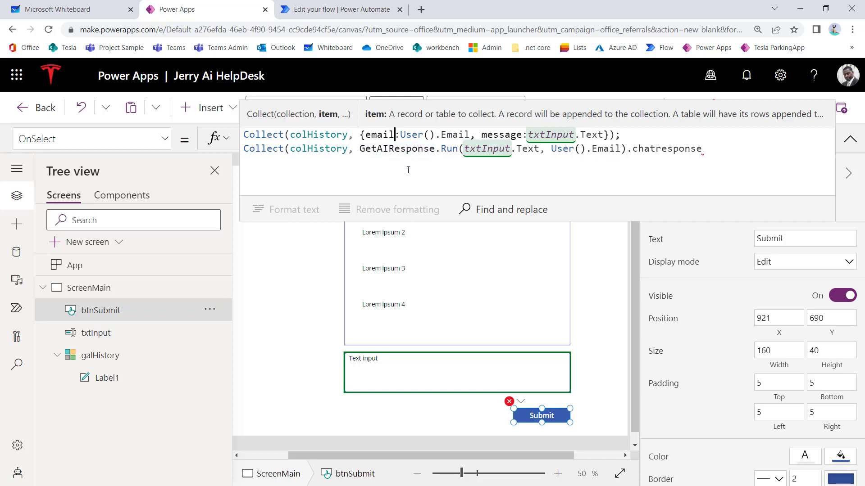
key(BackSpace)
key(BackSpace)
key(BackSpace)
key(BackSpace)
key(BackSpace)
text(user)
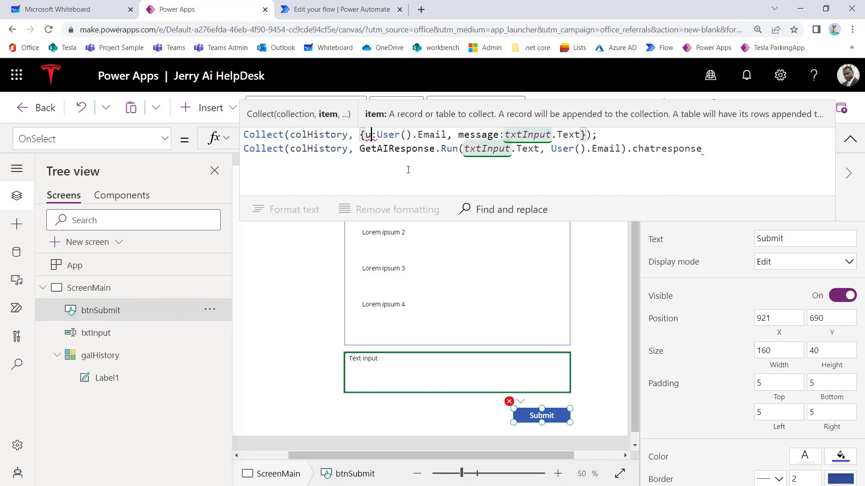
Open a record in the second Collect statement, before the GetAIResponse.Run call, with the field user:"AI".
click(362, 149)
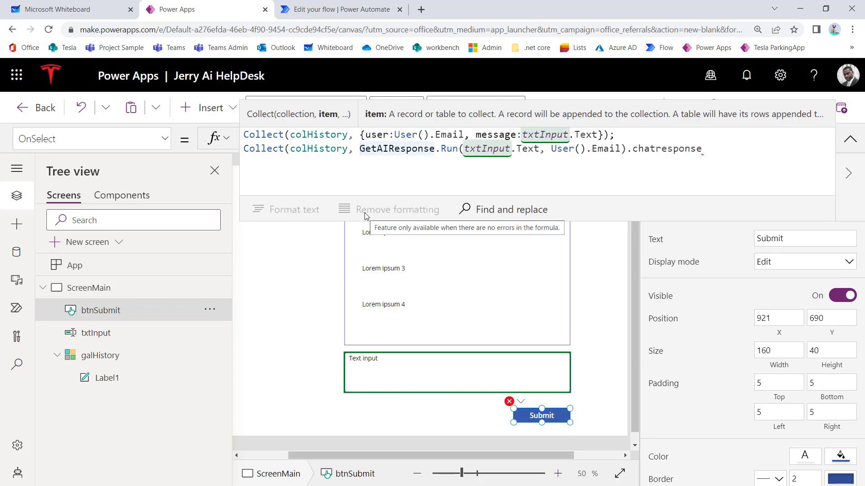
text({)
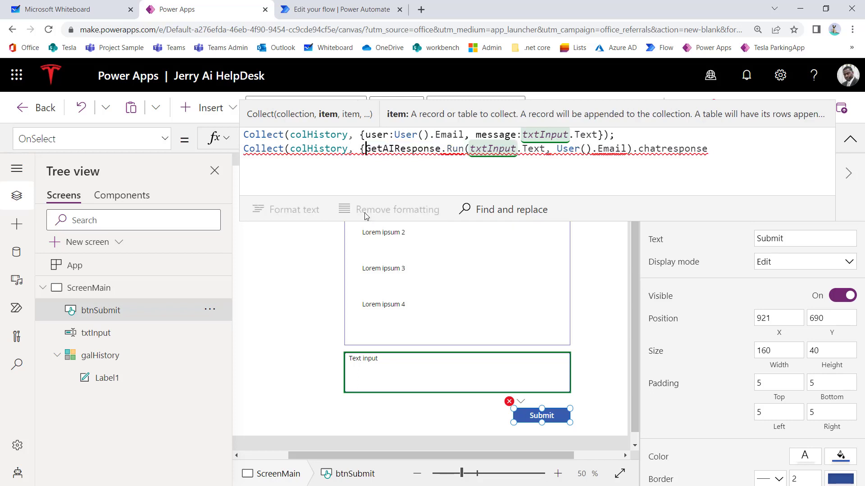
text(user:)
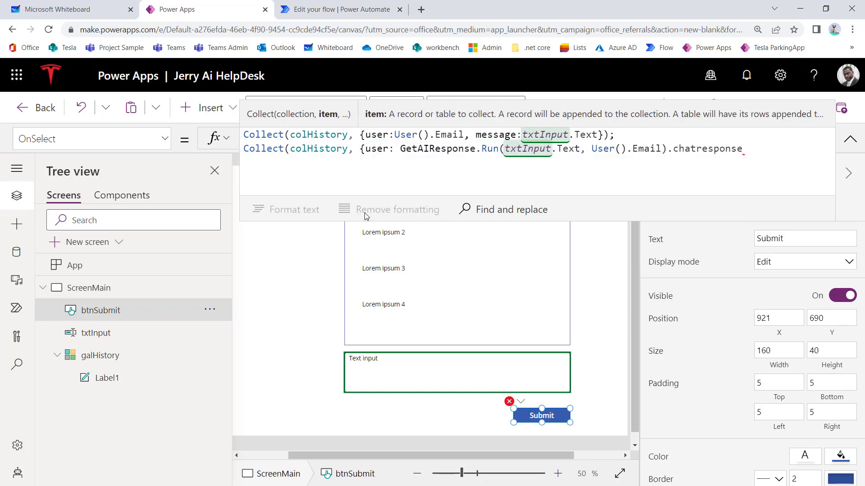
key(Left)
text("")
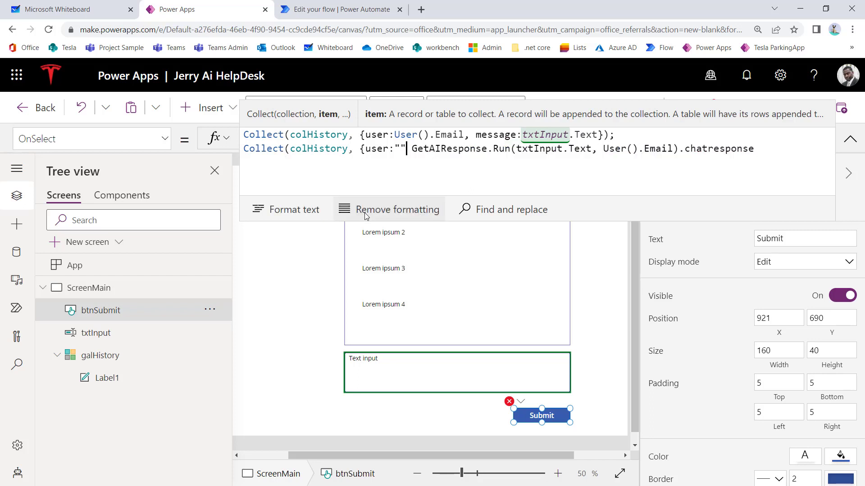
key(Left)
text(AI)
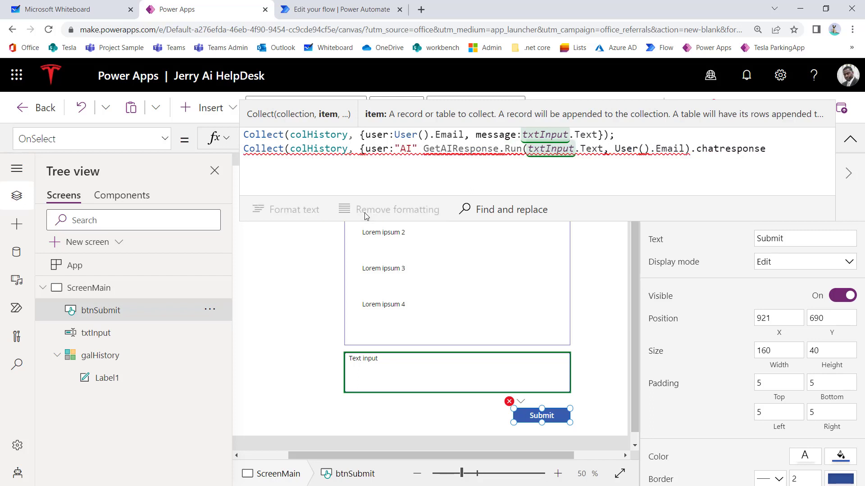
Replace User().Email with the text "User" as the user value in the first Collect statement's record.
key(Up)
key(Left)
key(Left)
key(Left)
text(")
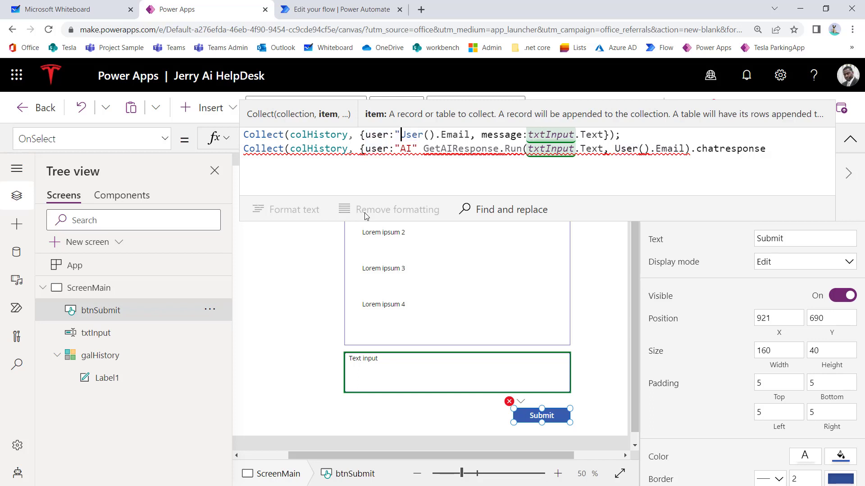
text(User)
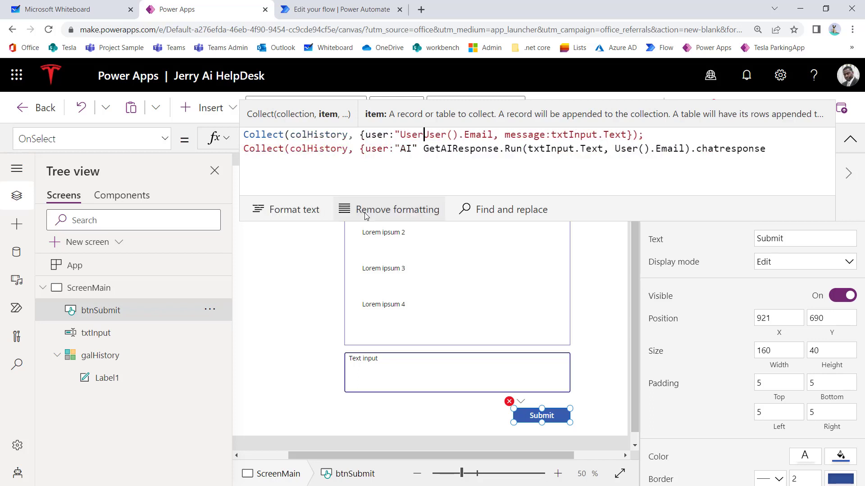
text(")
key(Delete)
key(Delete)
key(Delete)
key(Delete)
key(Delete)
key(Delete)
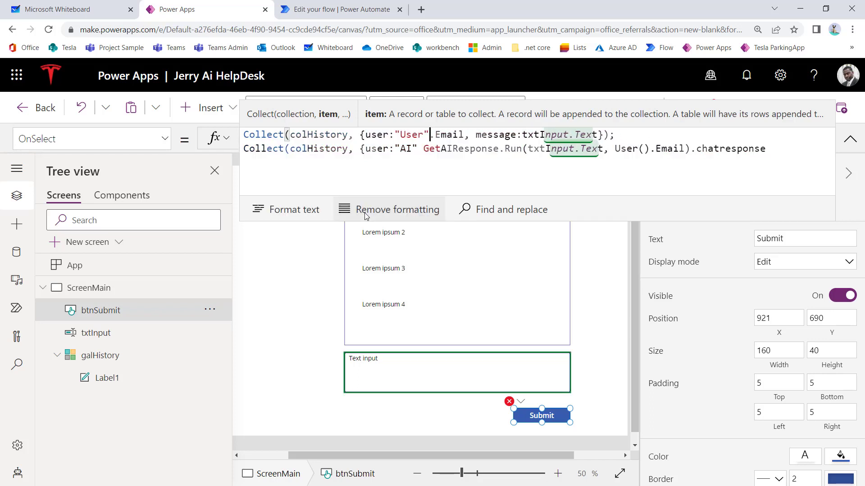
key(Delete)
key(Delete)
key(Delete)
key(Delete)
key(Delete)
key(Delete)
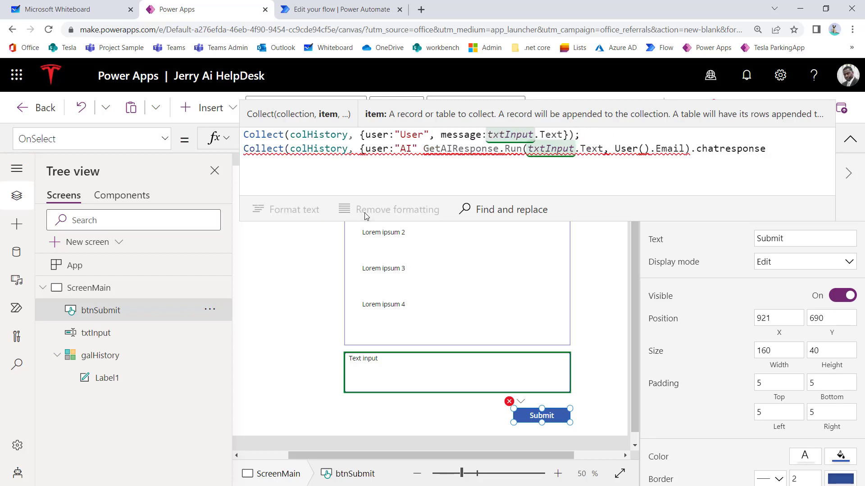
Assign the GetAIResponse.Run output to a message field in the second record, and close the record and the Collect statement.
key(Down)
key(Left)
key(Left)
text(,)
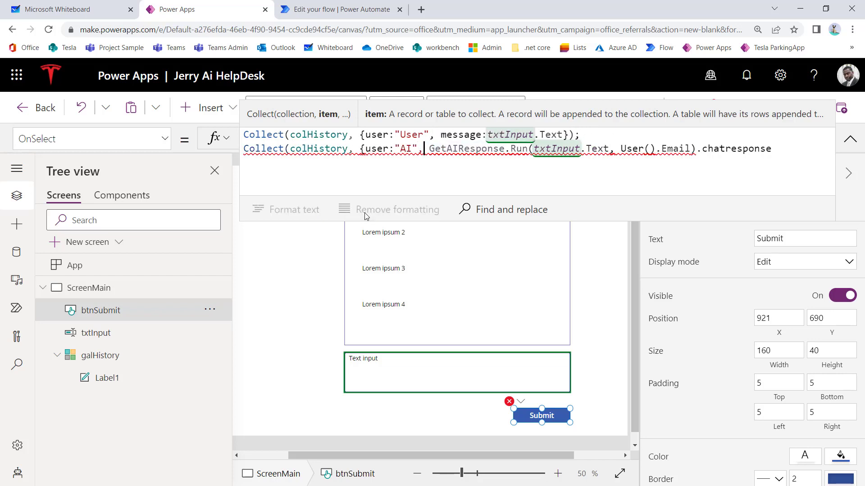
text(message)
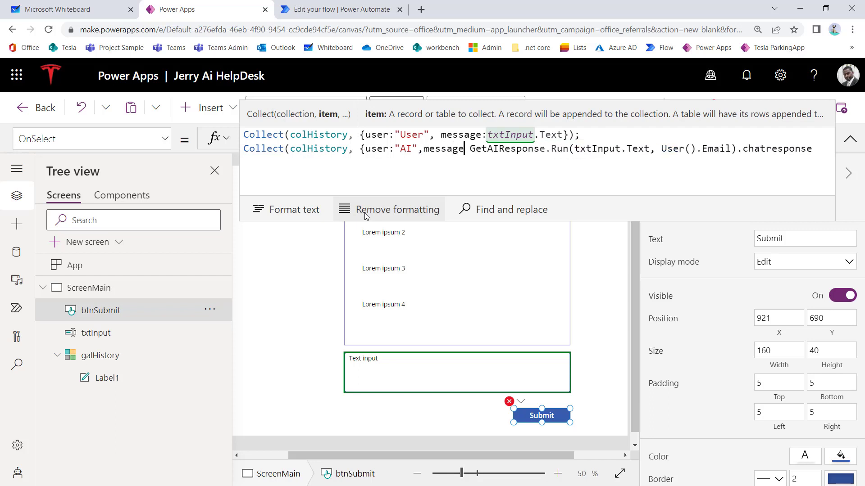
text(:)
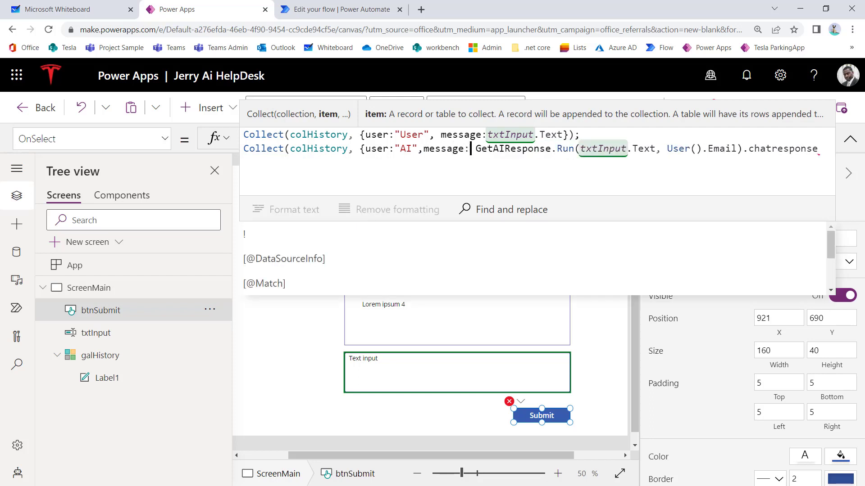
click(822, 182)
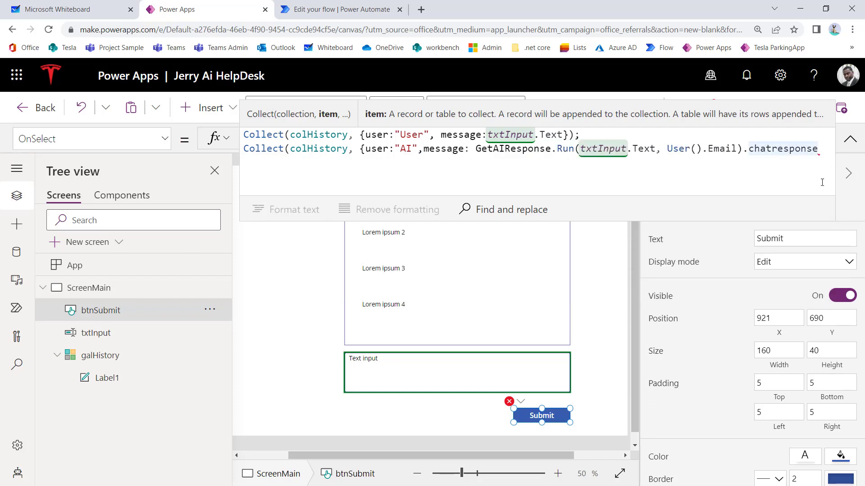
text(})
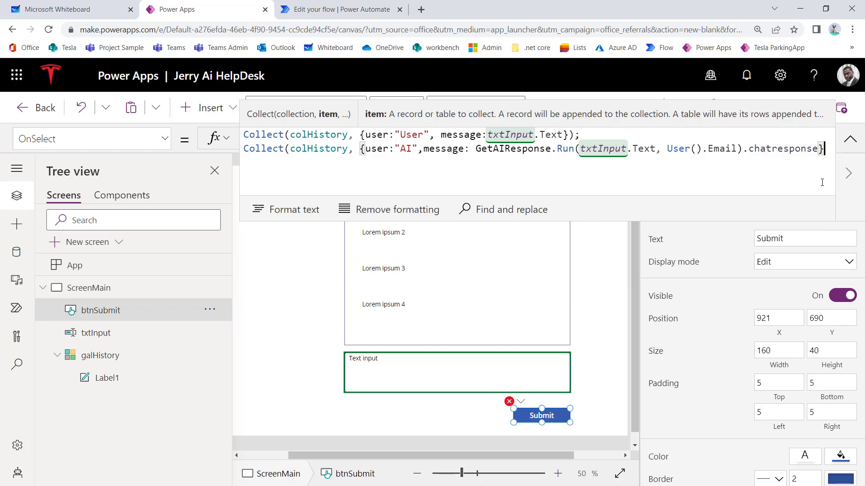
text())
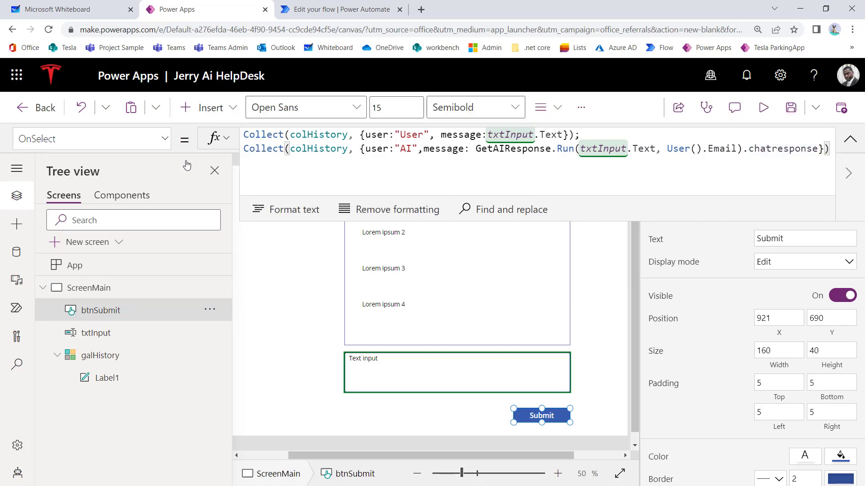
Switch to the Whiteboard, write {user: "User", mssg: "say hello"} below the app sketch and enlarge the text.
click(67, 9)
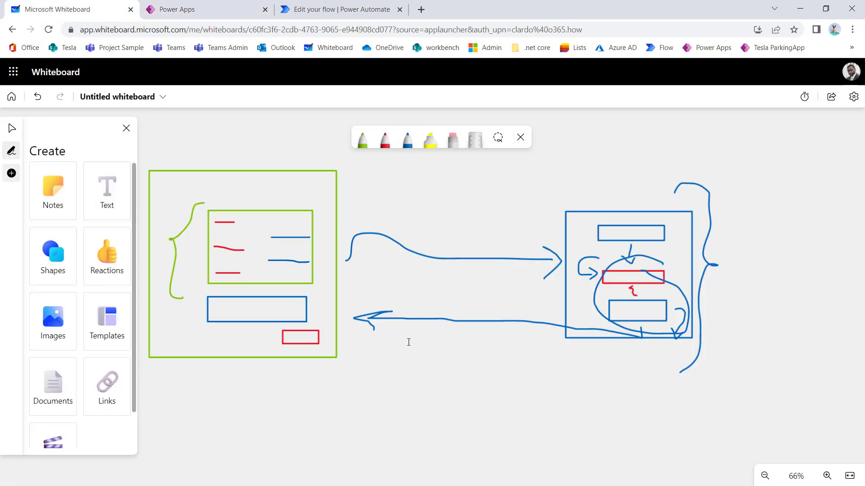
click(318, 384)
scroll(340, 407, down, 1)
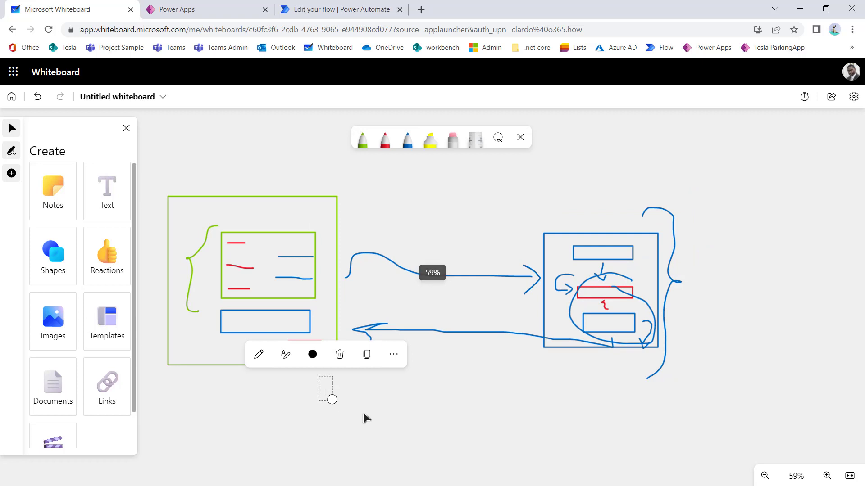
scroll(368, 419, up, 5)
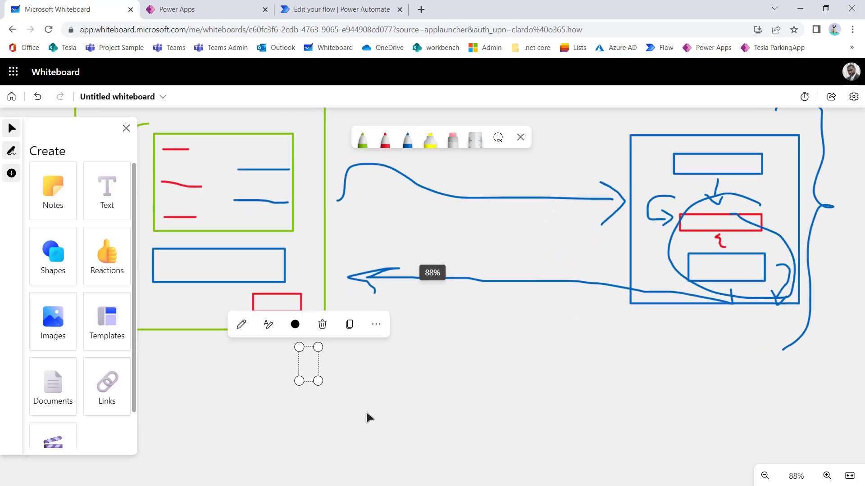
text({)
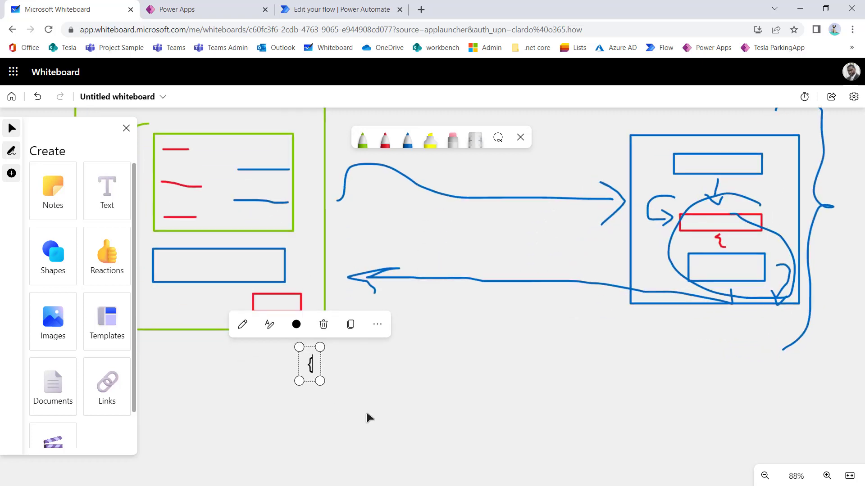
text(user)
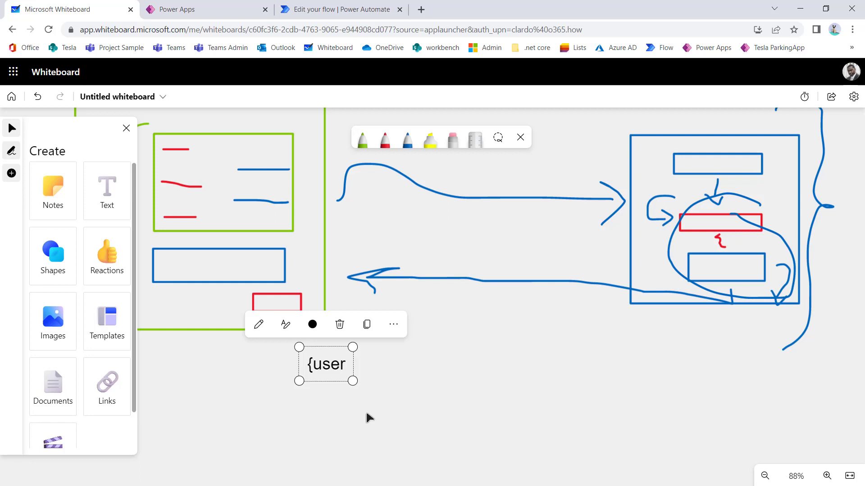
text(: "User)
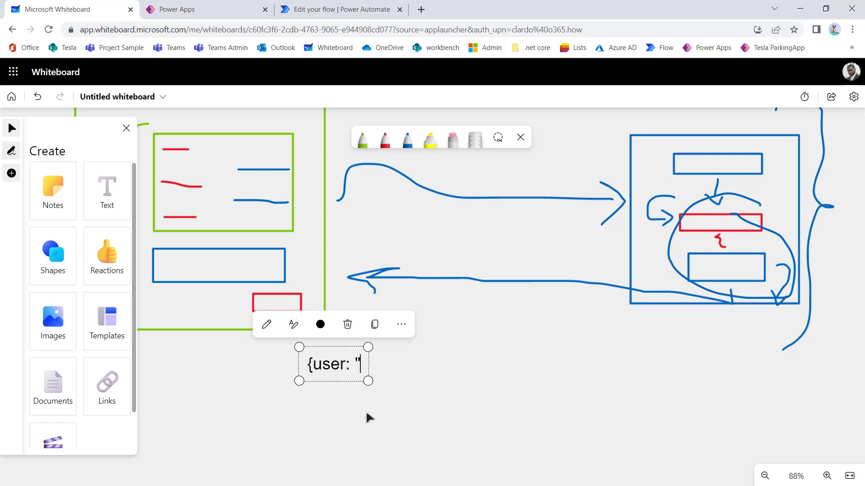
text(",)
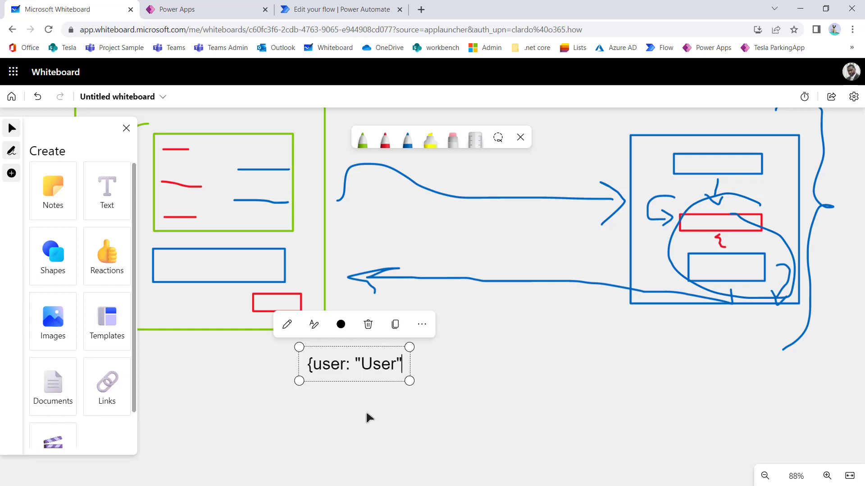
text( mss)
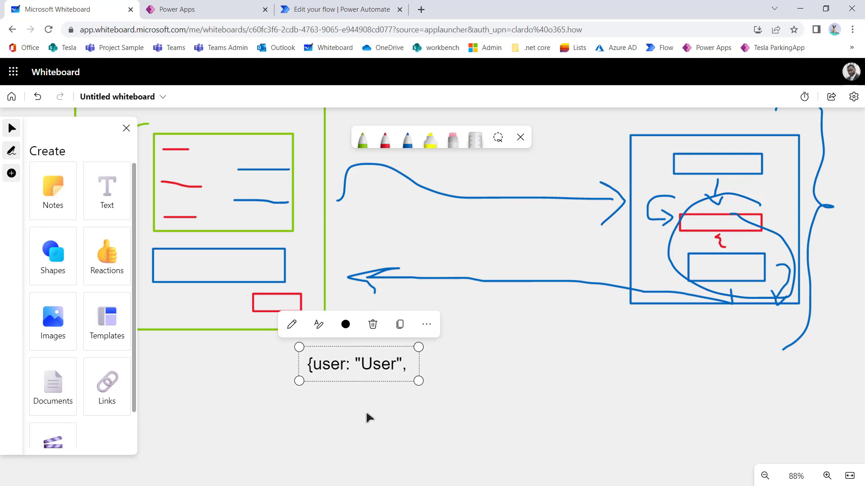
text(g: "say hello)
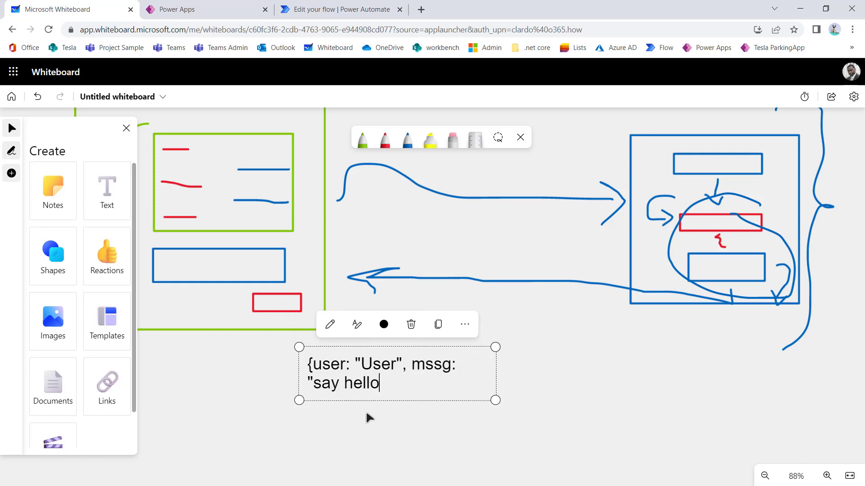
text("})
drag(496, 400, 706, 392)
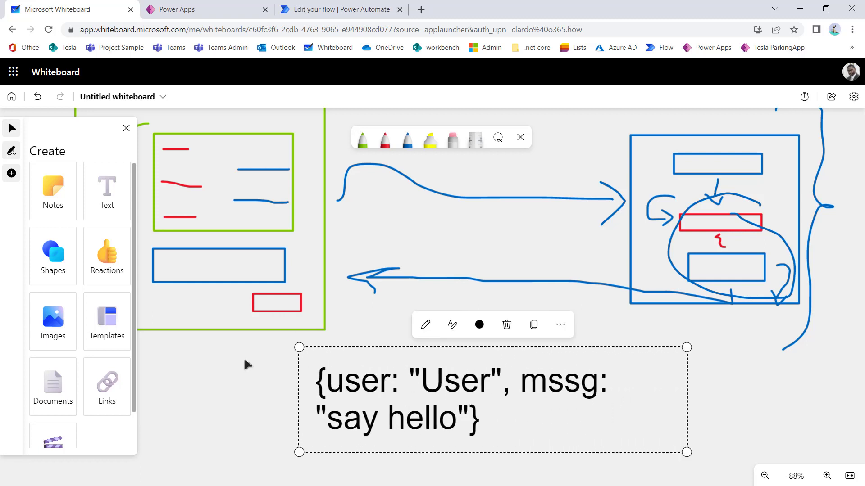
drag(300, 347, 377, 368)
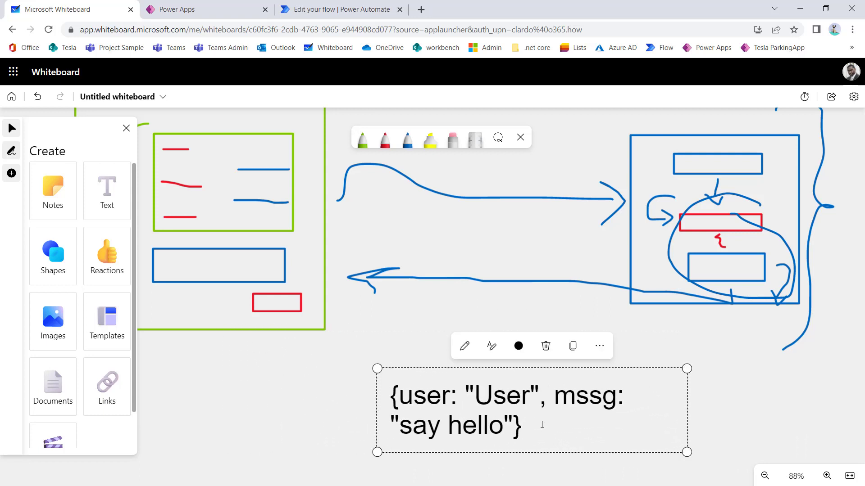
Add a second sample record, {user:"AI",mssg:"Hey There"}, below the first one in the same text box, separated by a blank line.
click(541, 428)
key(Return)
key(Return)
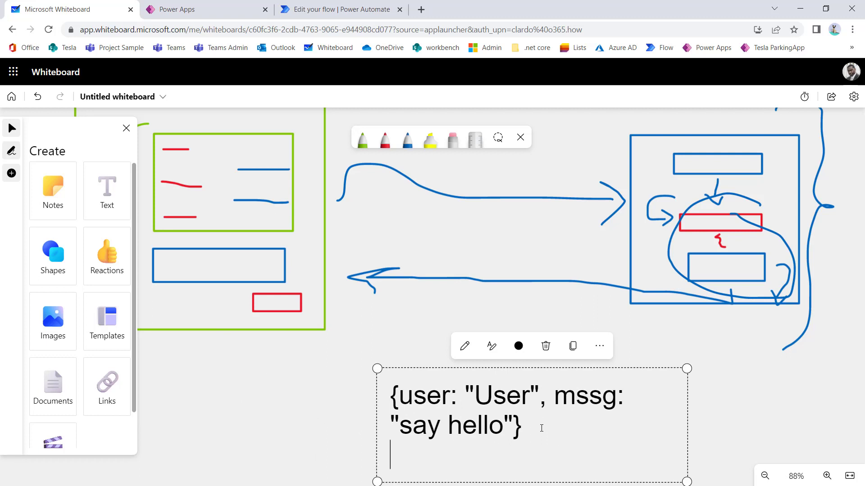
text({)
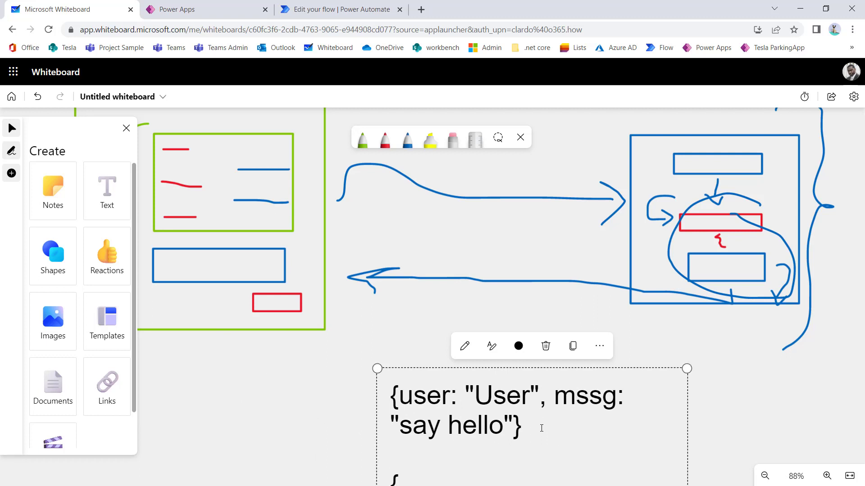
scroll(820, 385, down, 3)
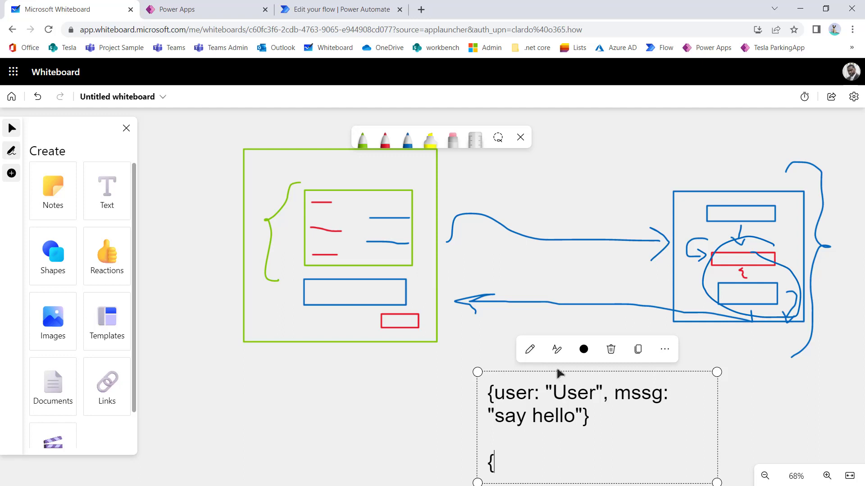
drag(557, 369, 473, 226)
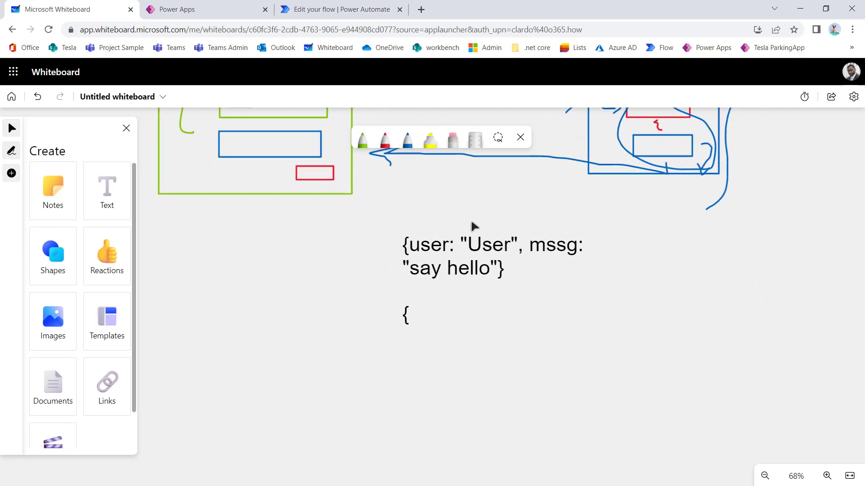
click(423, 317)
text(us)
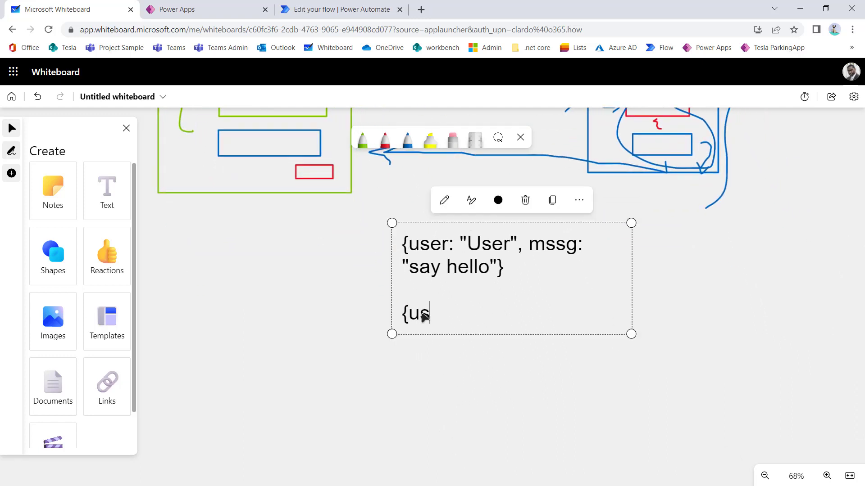
text(er:"AL)
key(BackSpace)
text(l",mssg:"Hey There"})
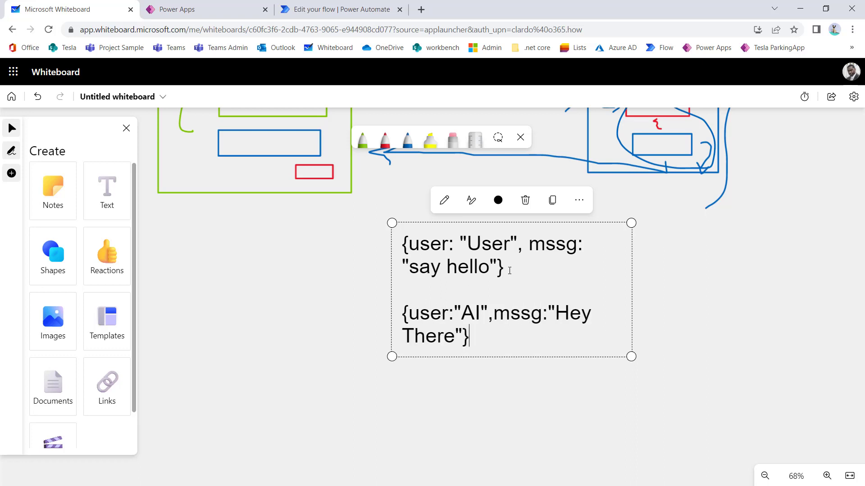
Highlight the first sample record and its "User" value to examine how the message's sender is identified.
drag(510, 270, 399, 243)
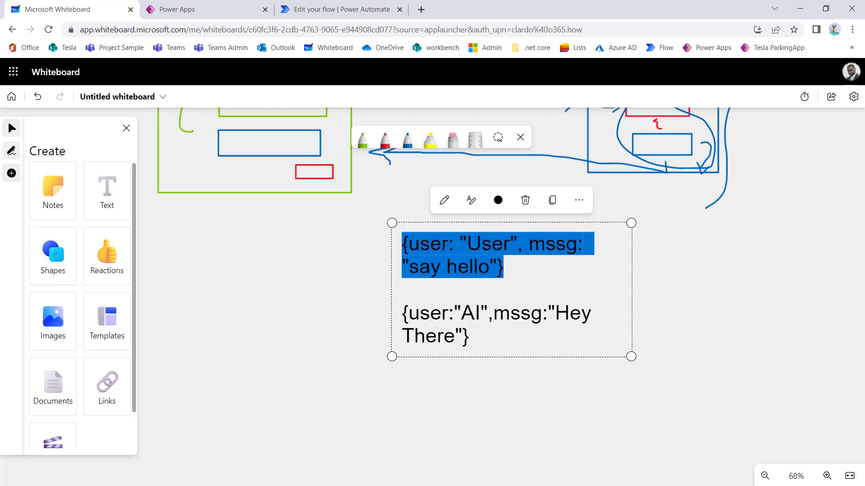
click(481, 252)
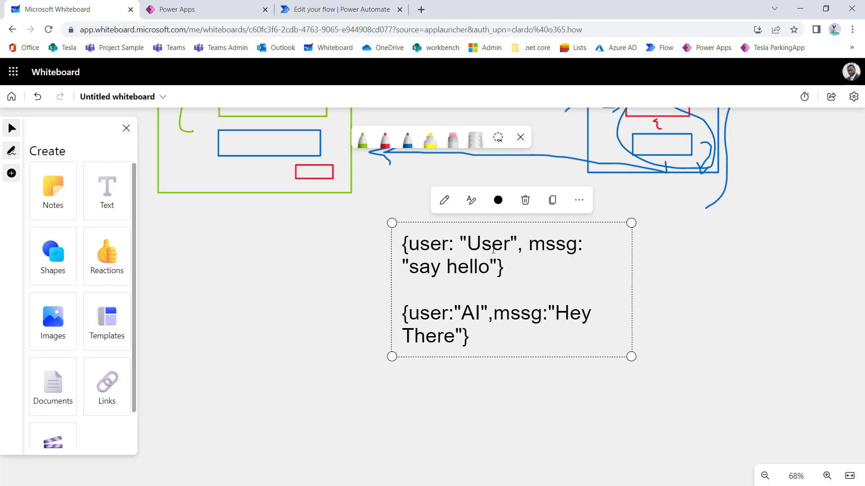
drag(510, 245, 467, 242)
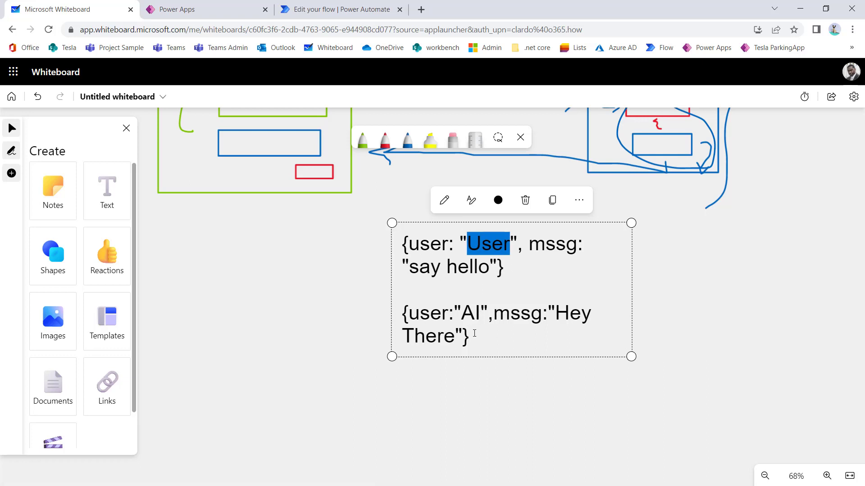
Highlight the "AI" value in the second sample record to examine its sender tag, and switch back to Power Apps.
drag(480, 318, 466, 317)
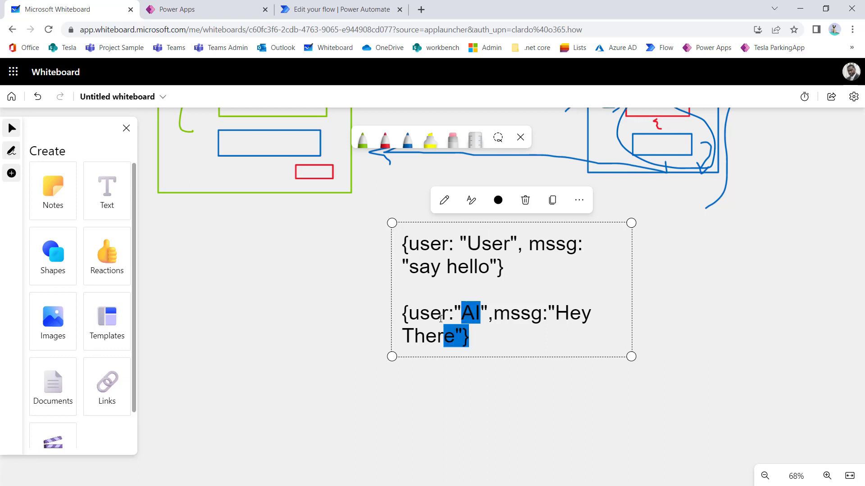
triple_click(469, 341)
click(184, 8)
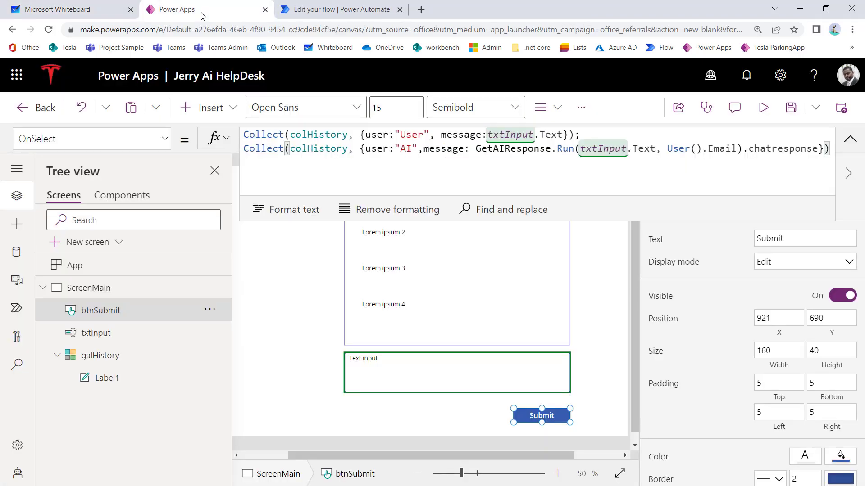
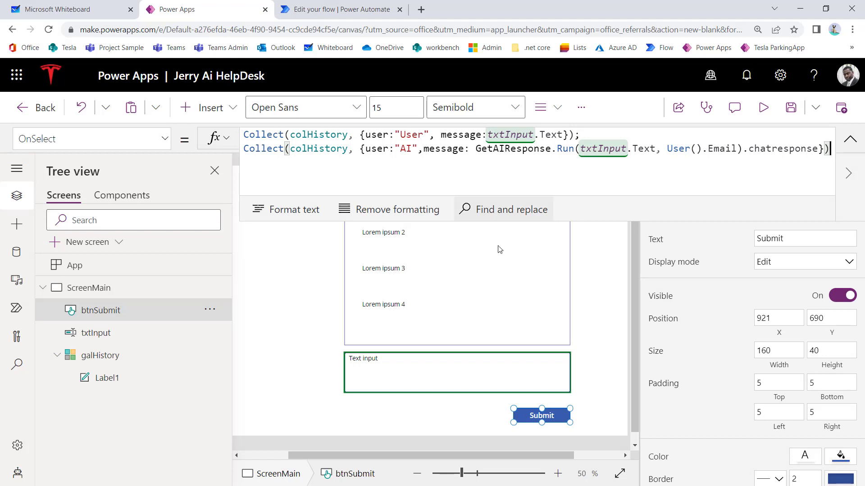
Save the app, look at it in preview mode, and dismiss the testing tip permanently on returning to the editor.
click(791, 108)
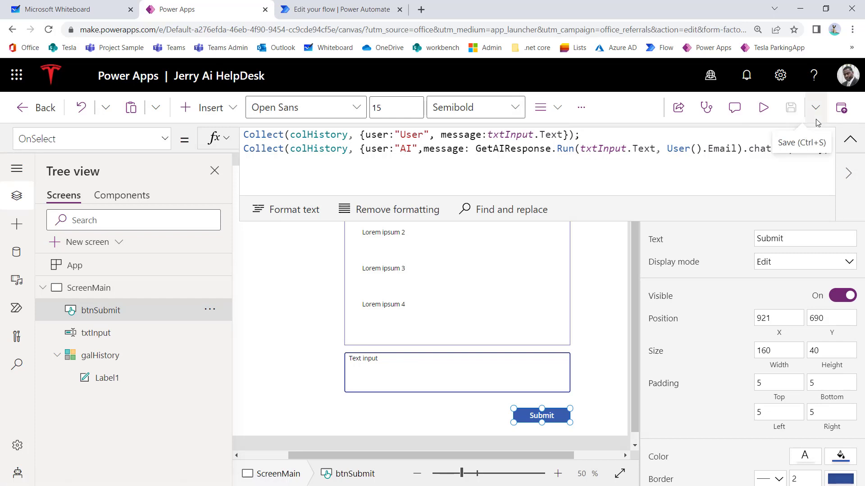
click(764, 110)
click(411, 380)
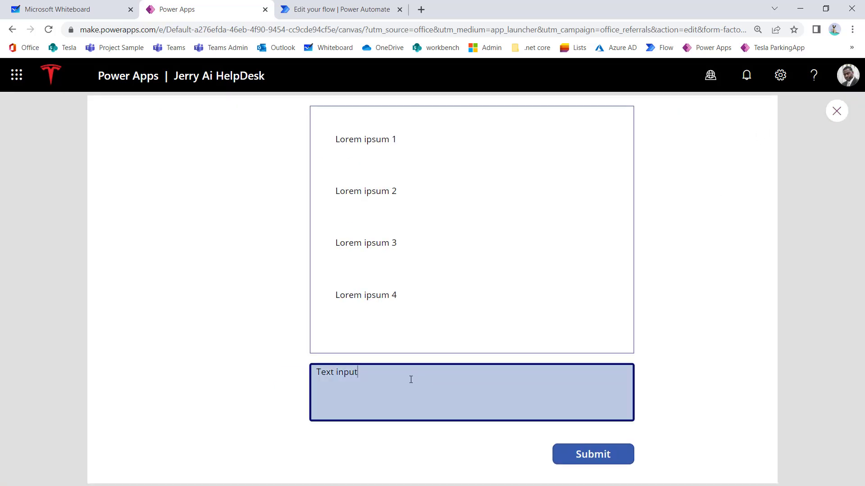
key(ctrl+a)
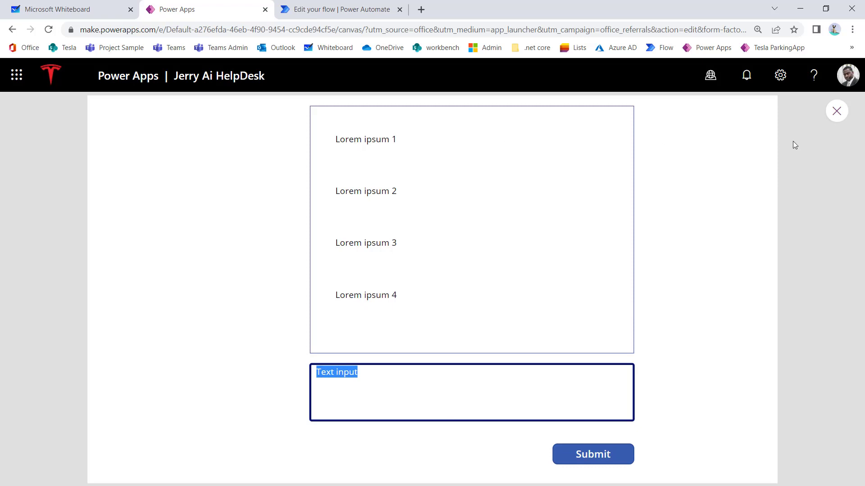
click(829, 114)
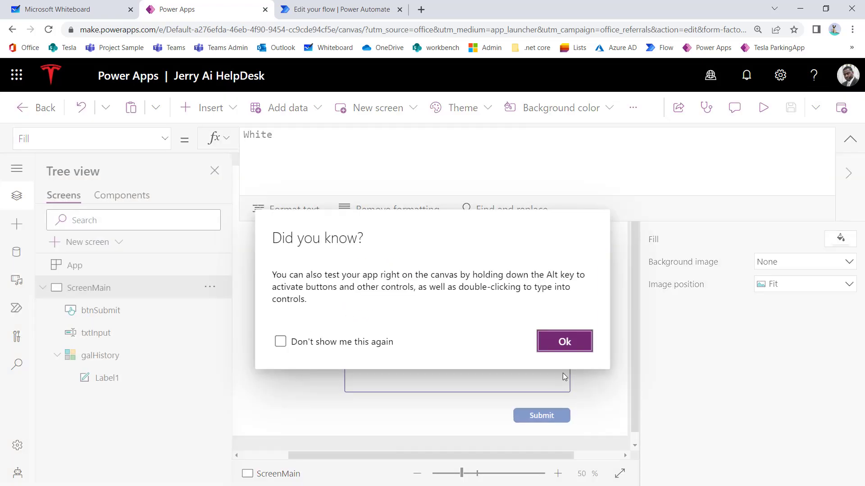
click(383, 346)
click(563, 346)
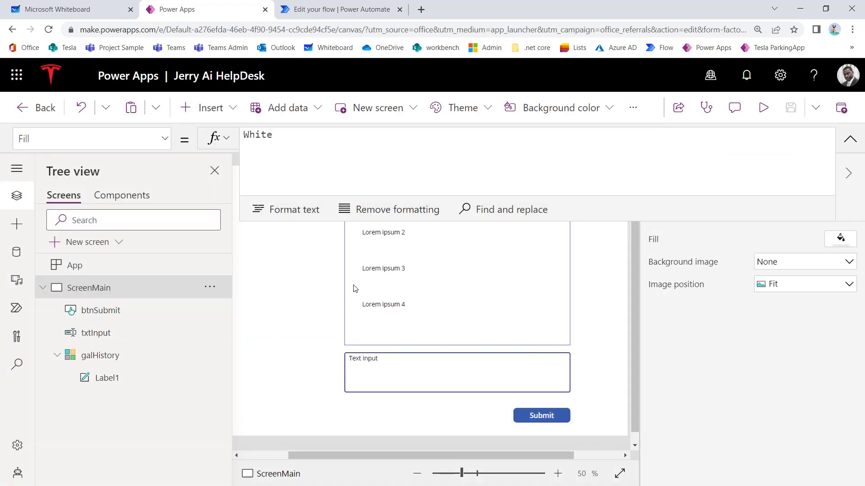
Set the Items property of the galHistory gallery to colHistory in place of the sample data.
click(112, 356)
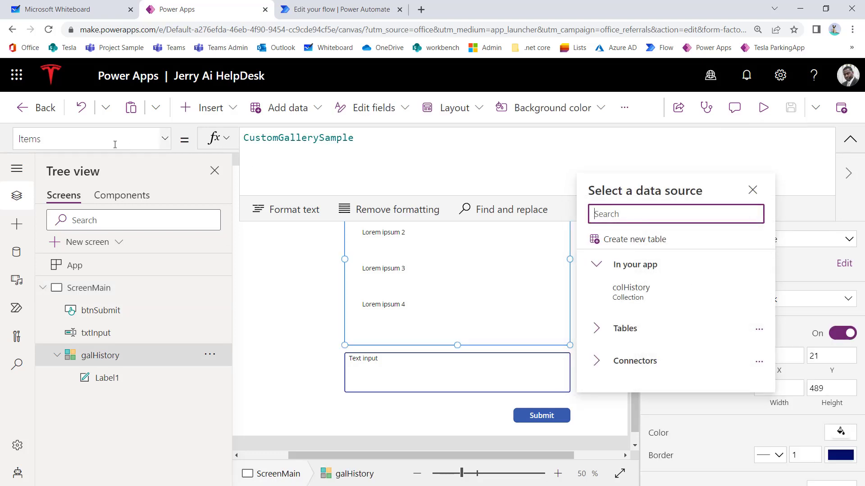
click(283, 147)
key(ctrl+a)
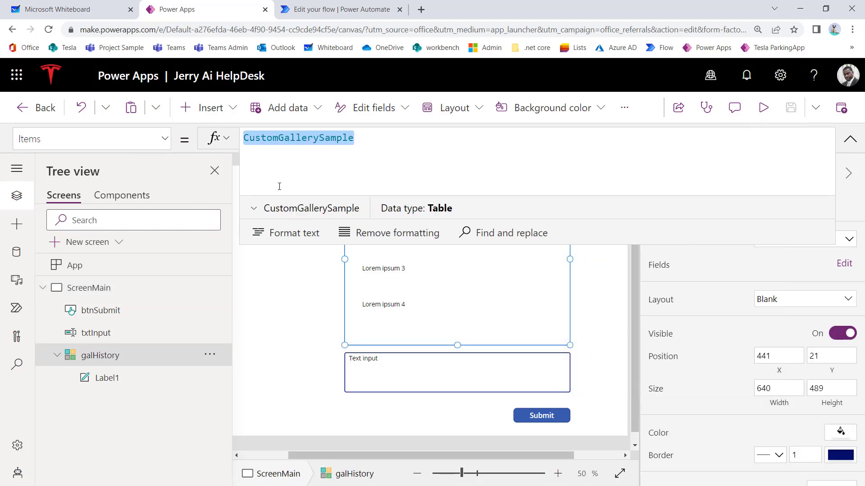
text(colhol)
key(BackSpace)
key(BackSpace)
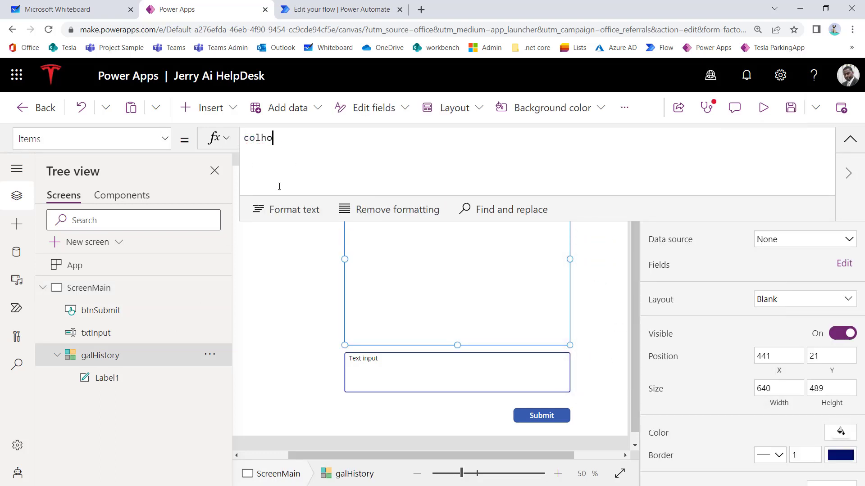
text(i)
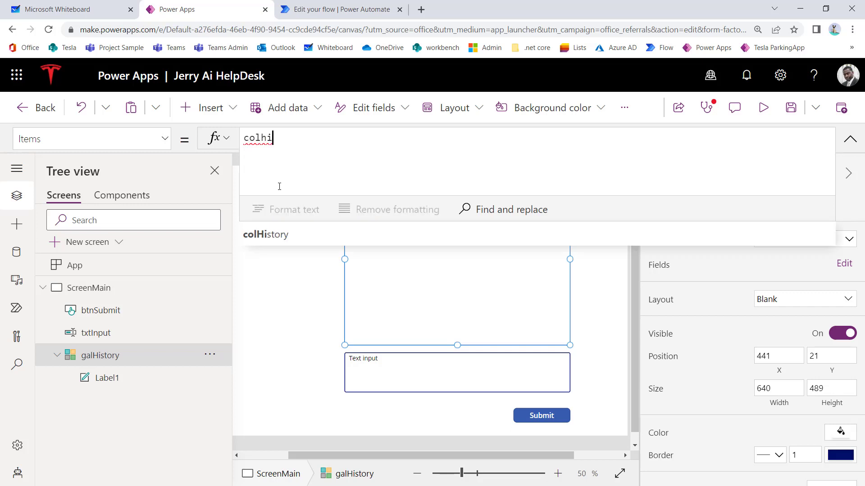
click(278, 233)
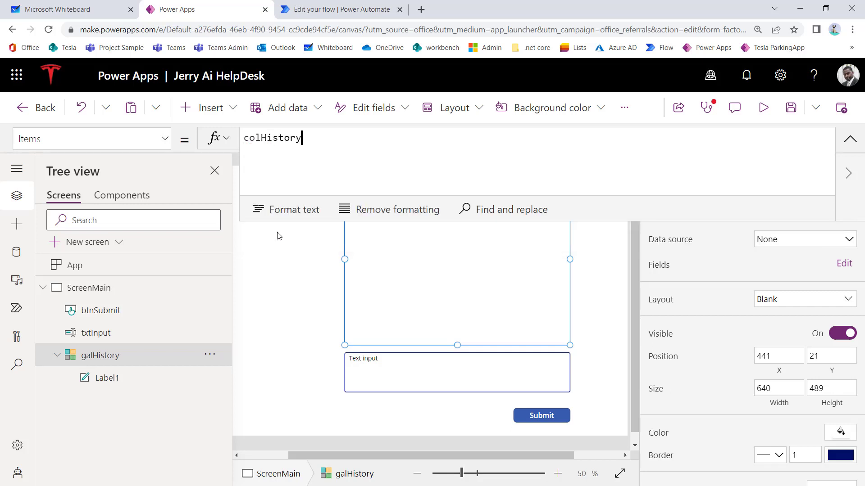
Run the App object's OnStart formula, Clear(colHistory).
click(222, 275)
click(210, 267)
click(254, 321)
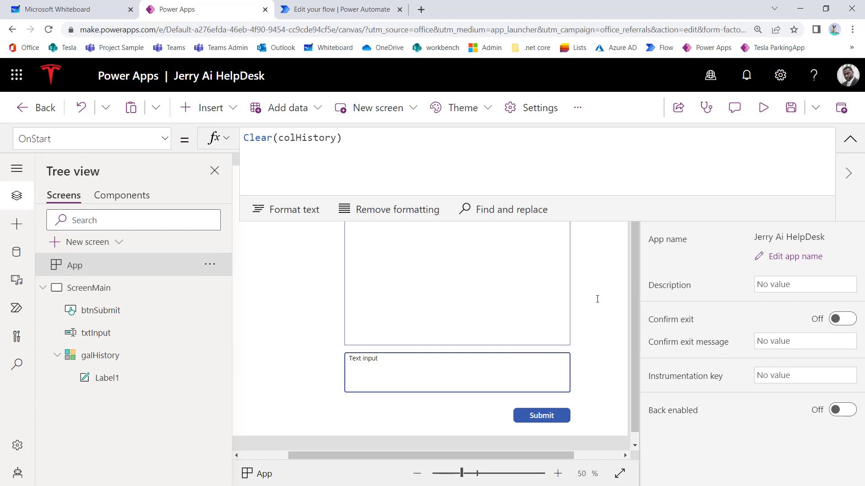
Set the Default property of the txtInput box to an empty string.
click(443, 367)
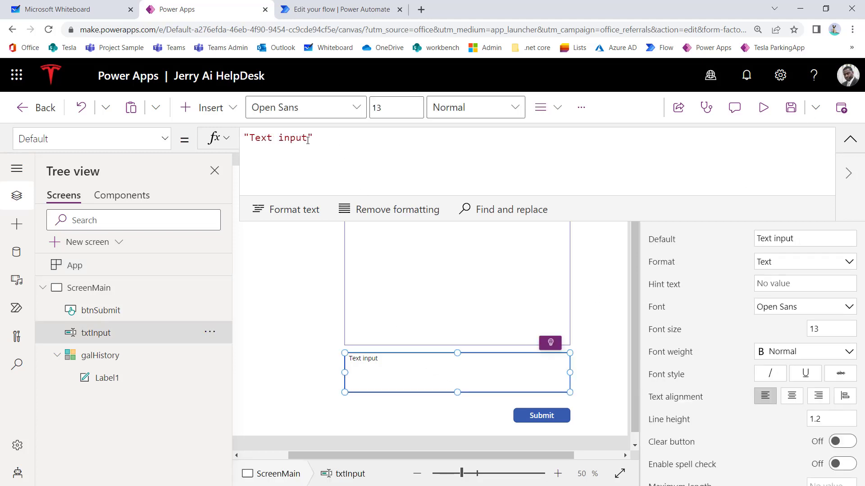
drag(308, 140, 248, 139)
text(T)
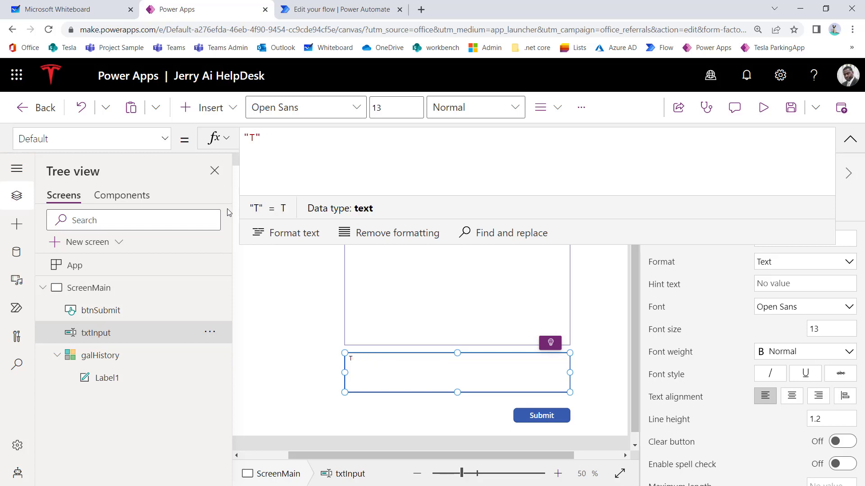
key(BackSpace)
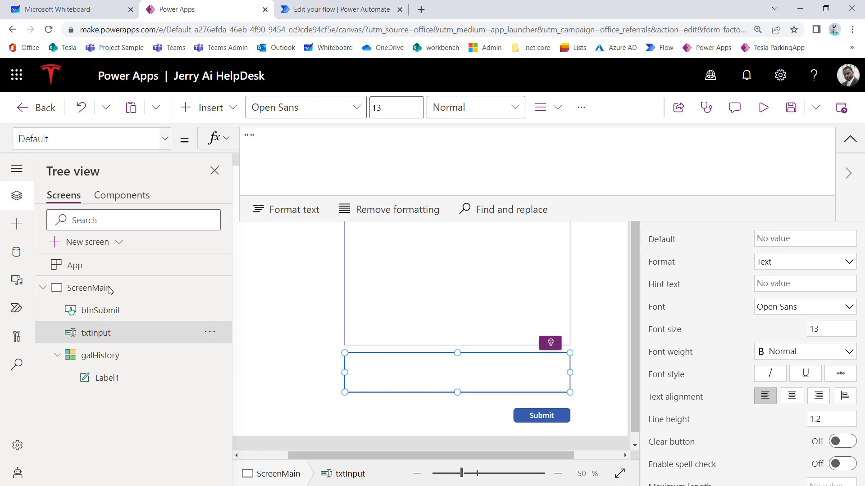
Set the HintText property of txtInput to "enter your message here...".
click(99, 139)
scroll(98, 287, down, 10)
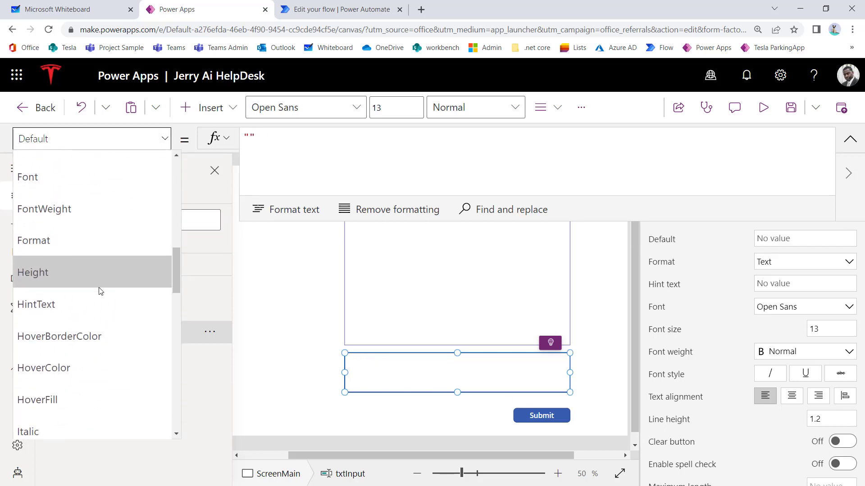
click(67, 306)
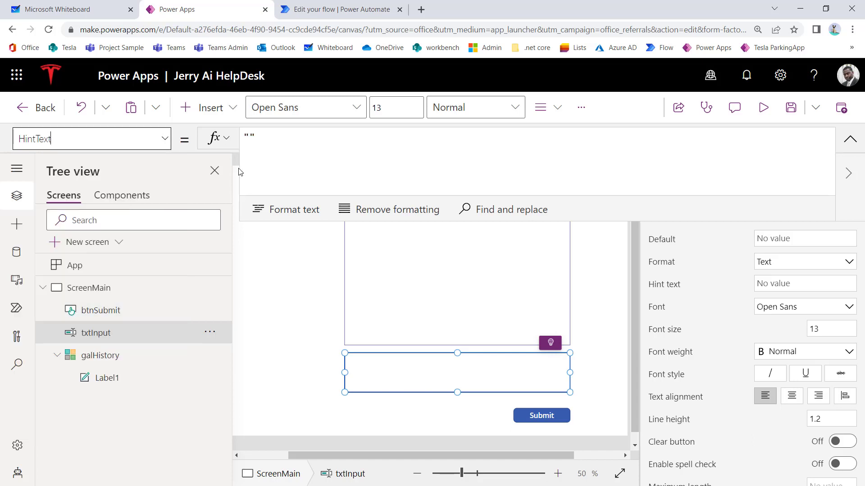
click(250, 137)
text(enter)
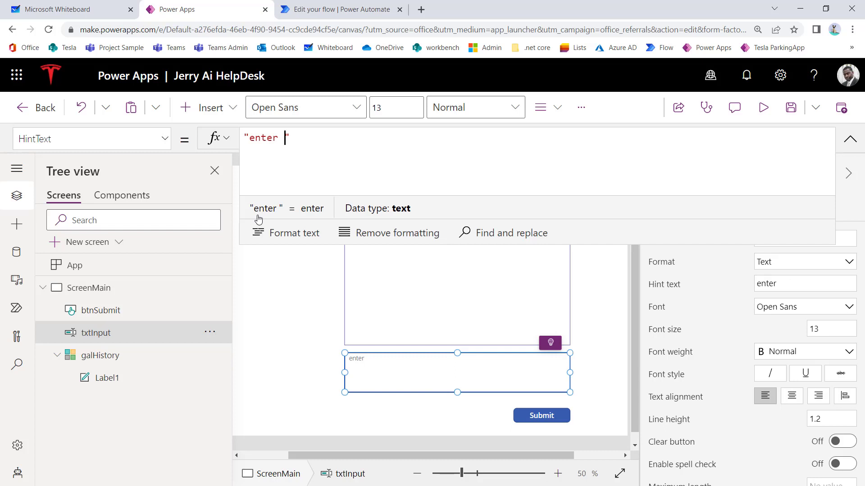
text( your )
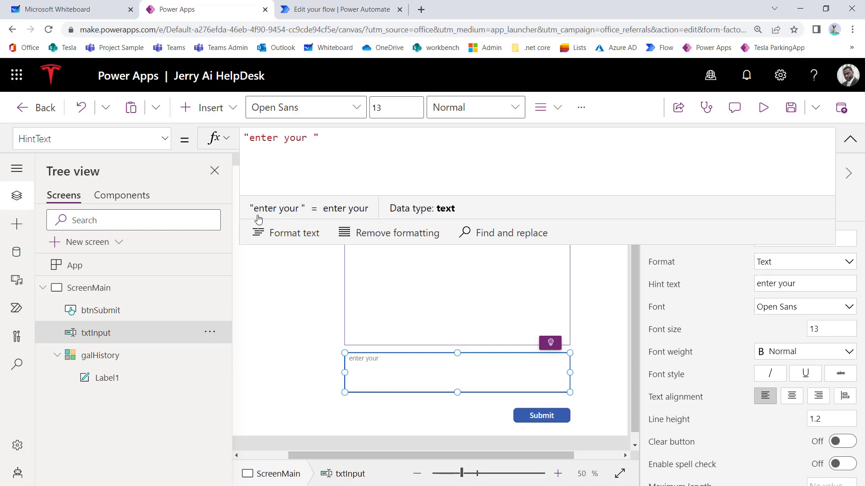
text(desc)
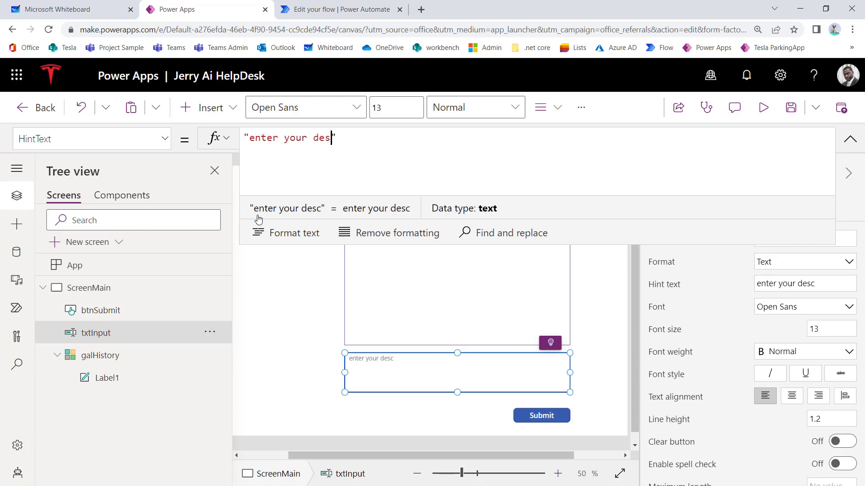
key(BackSpace)
key(BackSpace)
key(BackSpace)
key(BackSpace)
text(message h)
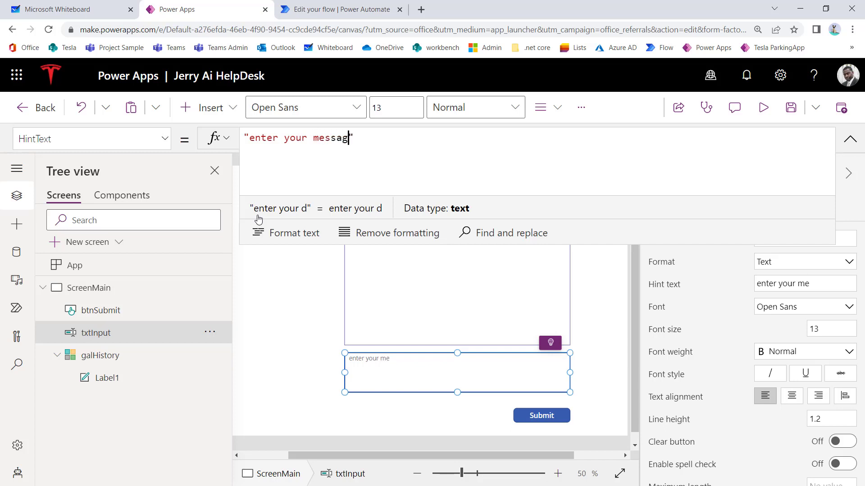
text(ere)
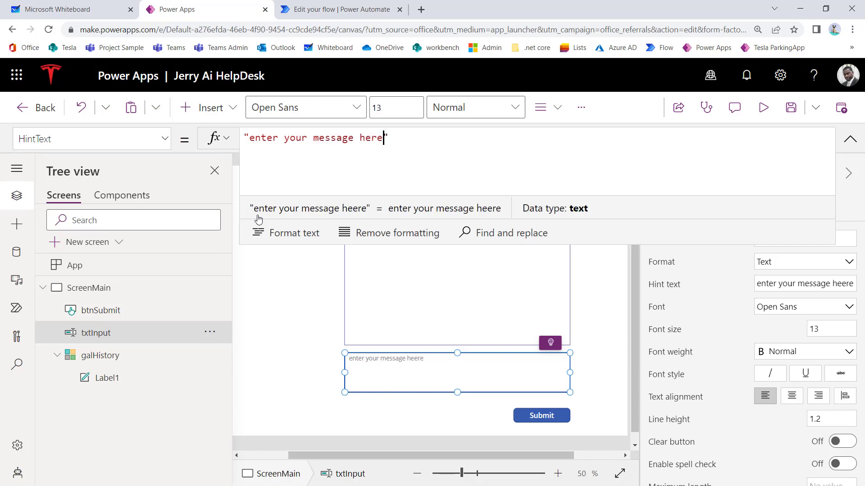
text(...)
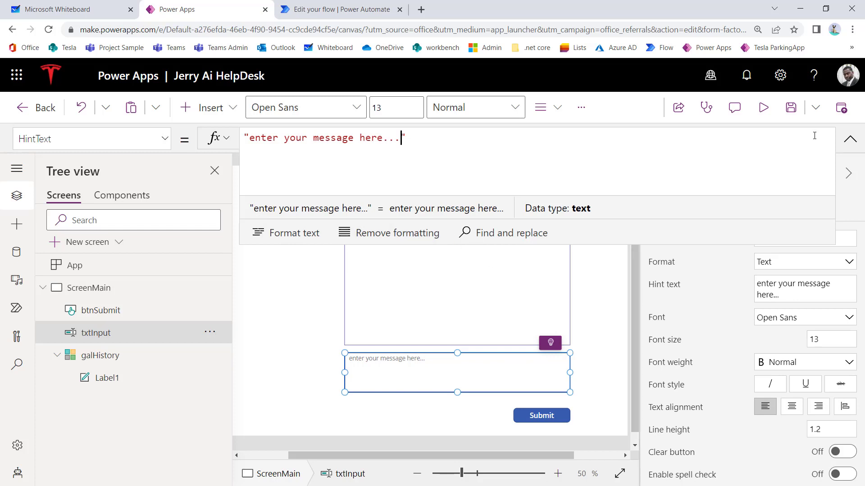
Save the app, and submit the test message "hello1" in its preview.
click(798, 119)
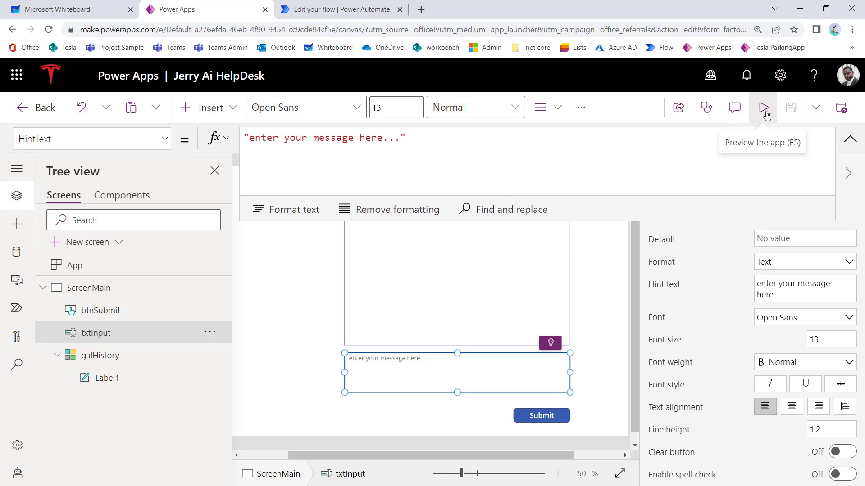
click(767, 116)
click(365, 378)
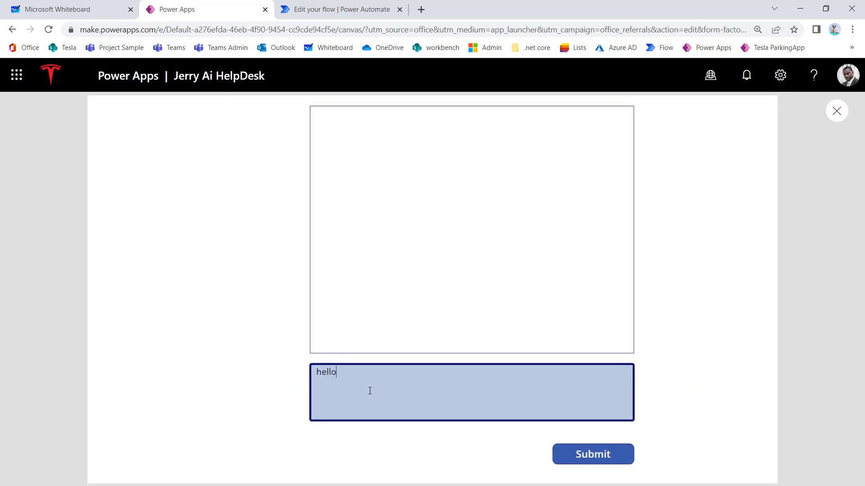
click(592, 461)
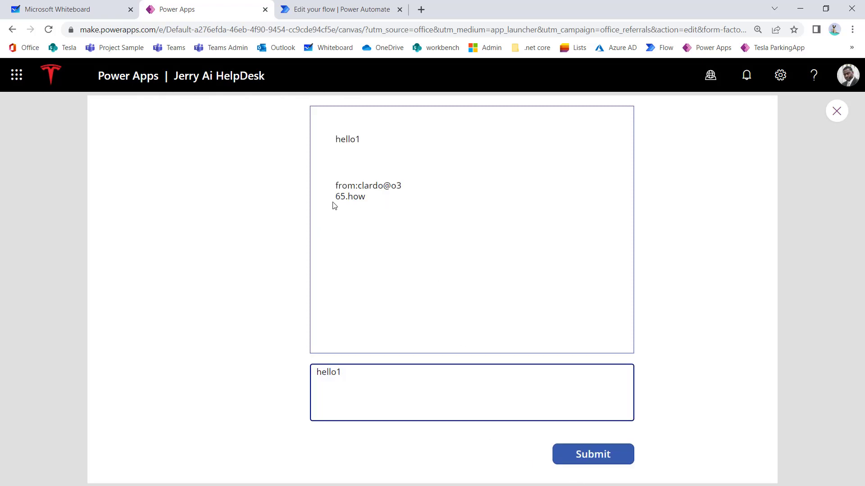
Examine the AI reply in the gallery and compare it with the response text defined in the GetAIResponse flow in Power Automate.
mouse_move(367, 201)
mouse_down()
mouse_move(336, 198)
mouse_move(361, 186)
mouse_up()
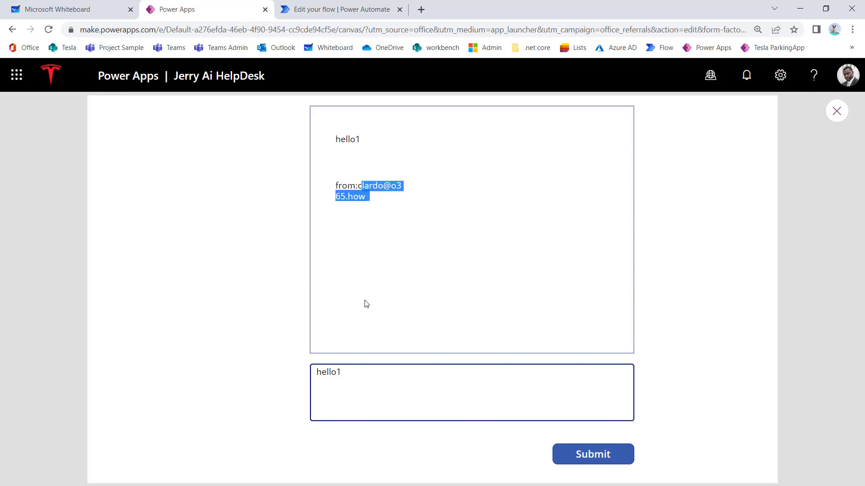
click(366, 203)
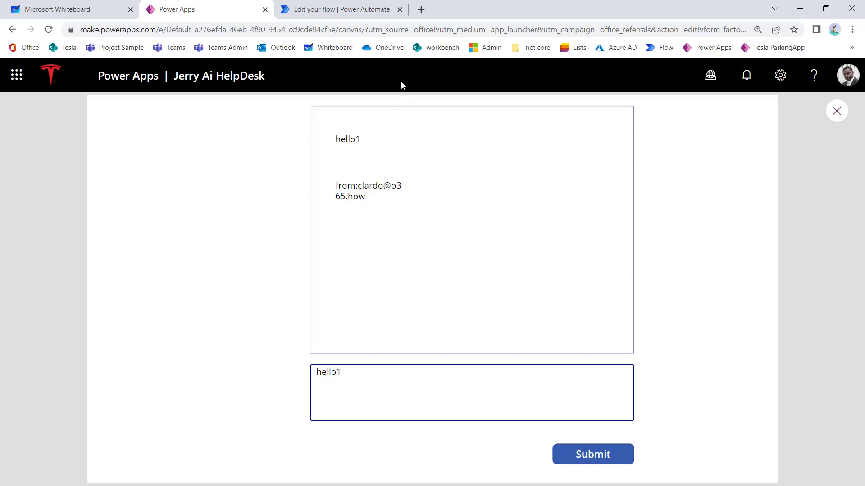
click(323, 11)
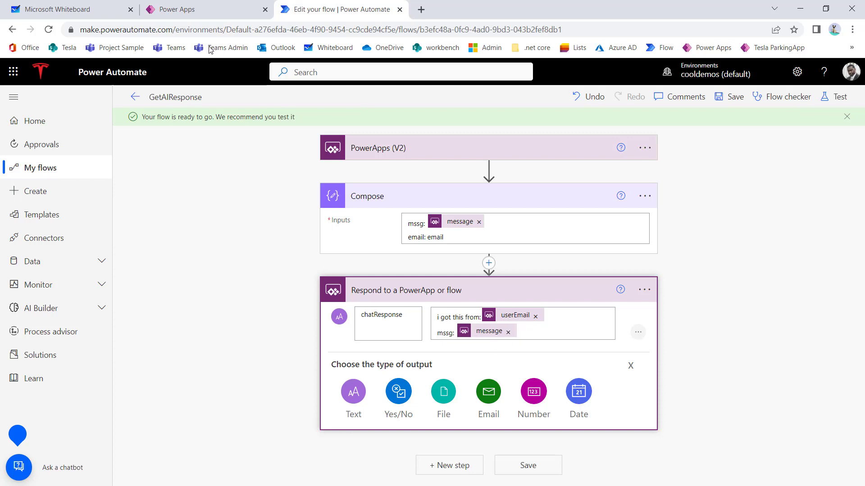
click(212, 10)
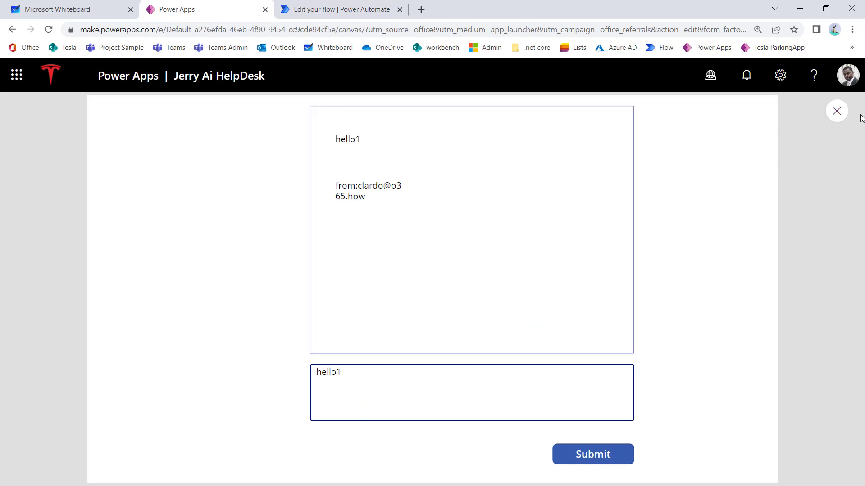
Close the preview and enlarge Label1 to about 598 wide by 92 high so it nearly fills the galHistory row.
click(837, 116)
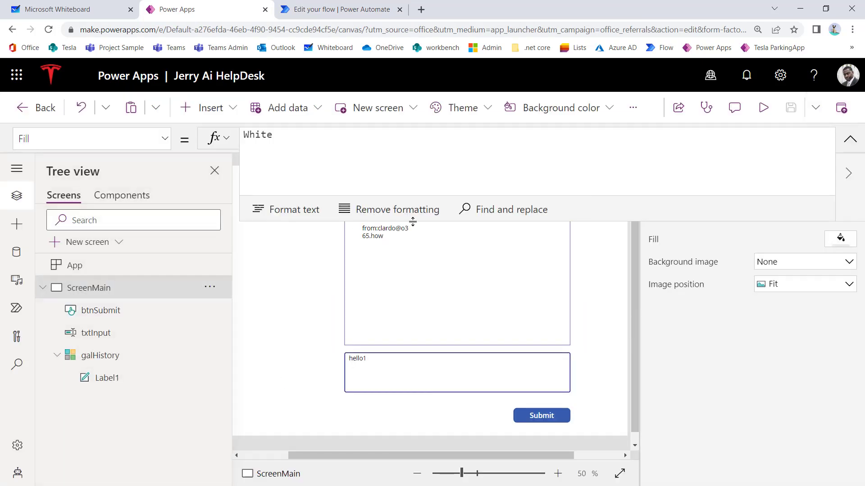
click(850, 139)
click(416, 197)
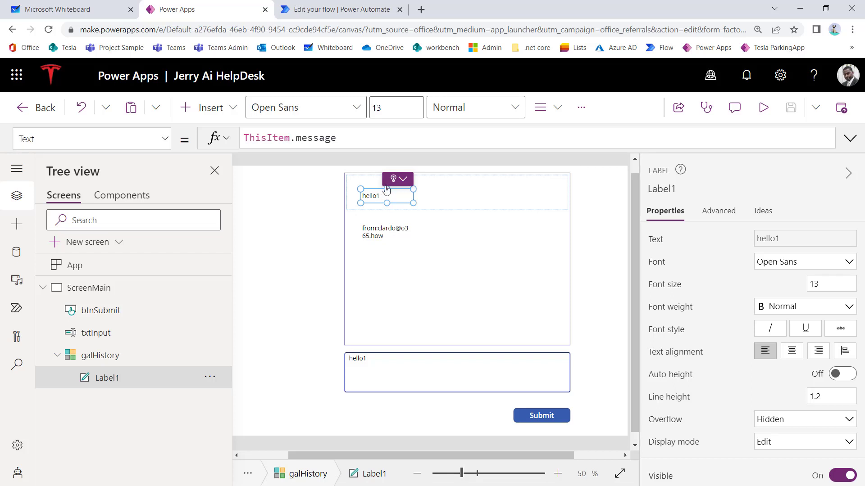
drag(387, 189, 559, 202)
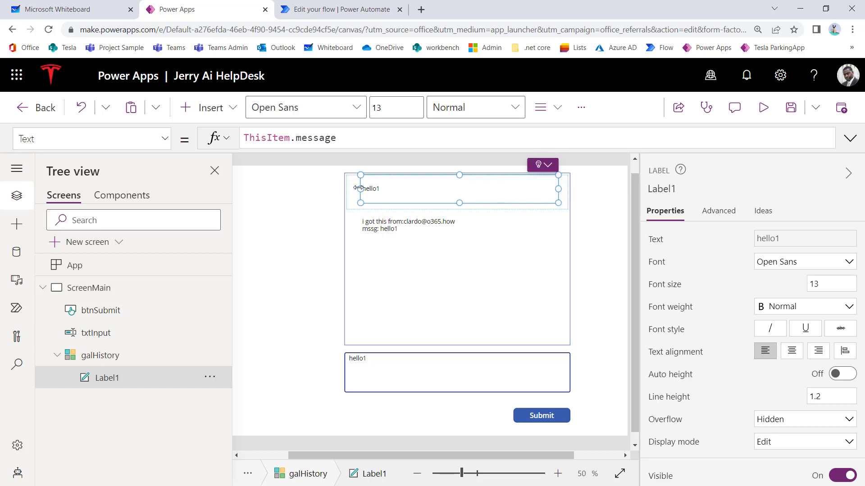
drag(354, 188, 347, 188)
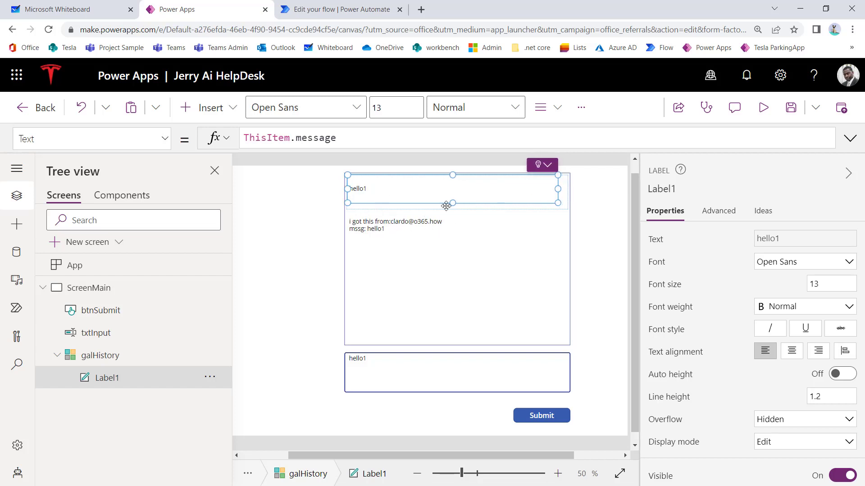
drag(453, 204, 453, 207)
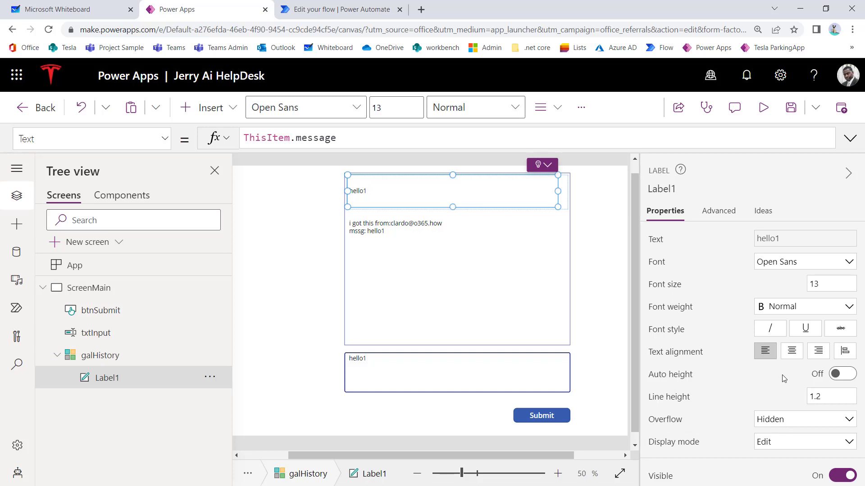
Set the vertical alignment of Label1 to Top.
click(780, 420)
click(776, 401)
scroll(775, 401, down, 3)
scroll(772, 379, down, 5)
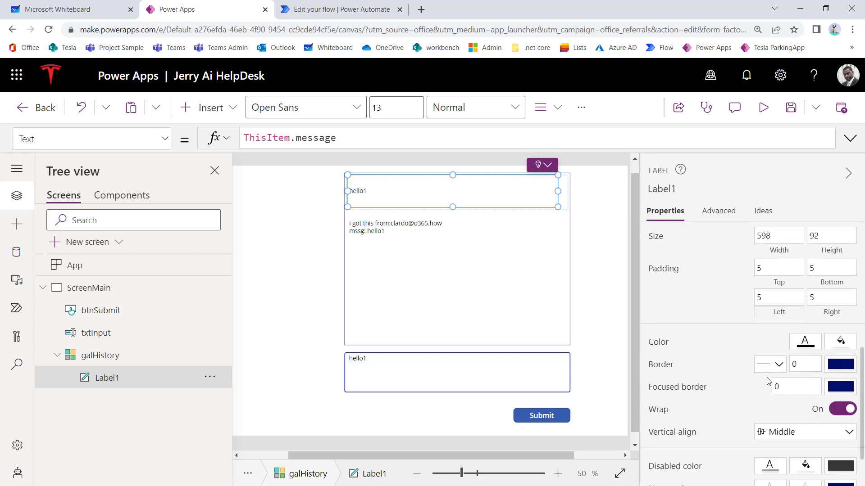
click(774, 380)
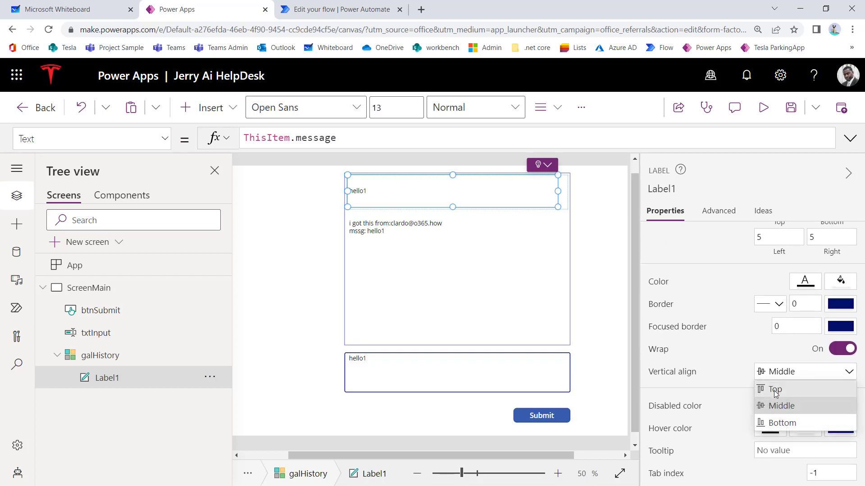
click(774, 389)
scroll(738, 342, up, 1)
scroll(558, 323, up, 1)
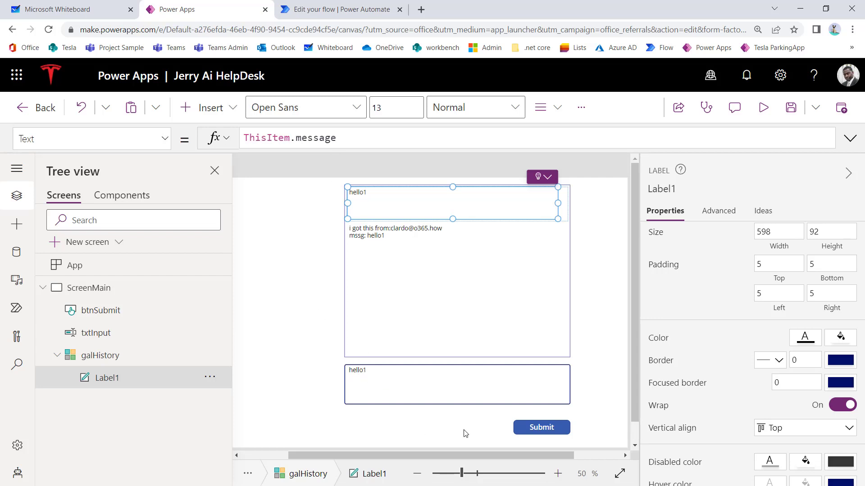
Append Reset(txtInput); after the two Collect calls in the OnSelect formula of btnSubmit, and save the app.
click(534, 431)
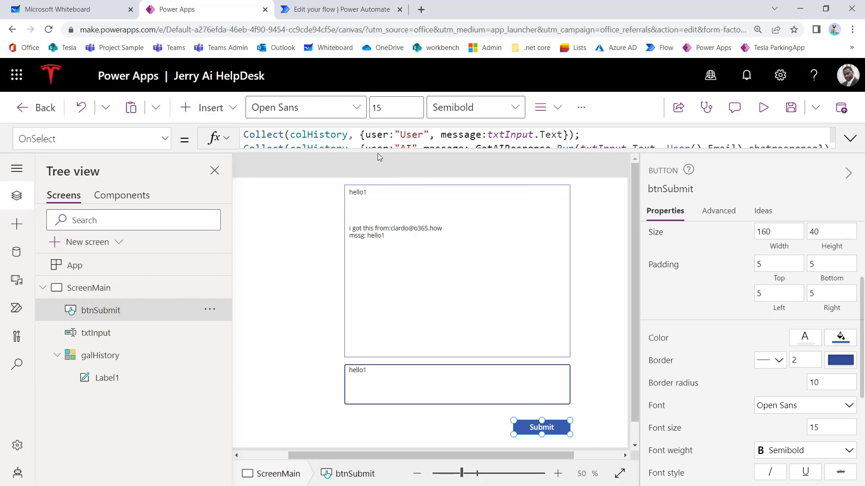
drag(377, 153, 372, 242)
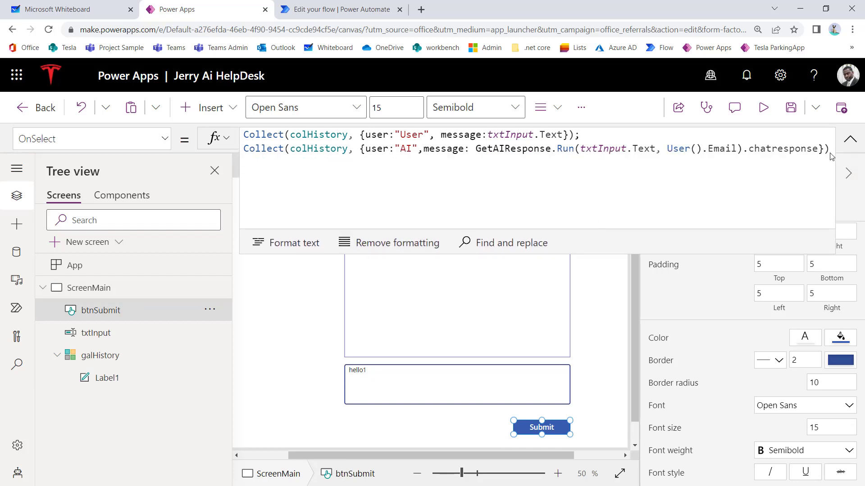
click(828, 166)
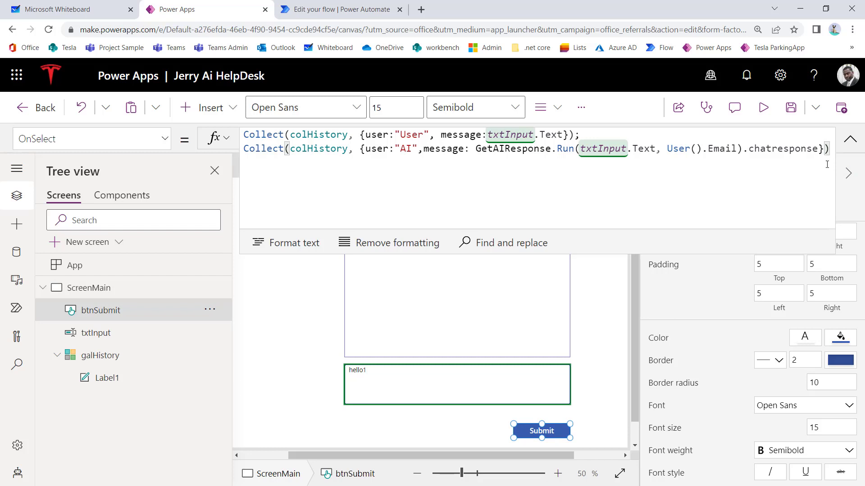
text(; )
text(Reset)
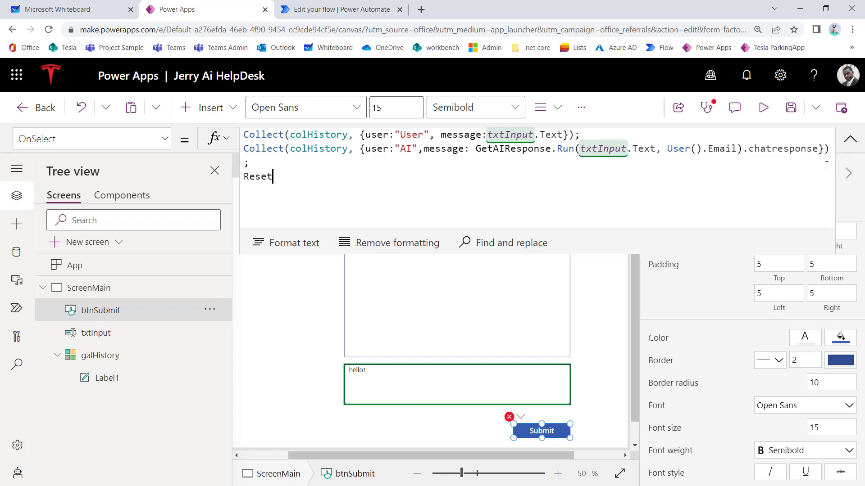
text(()
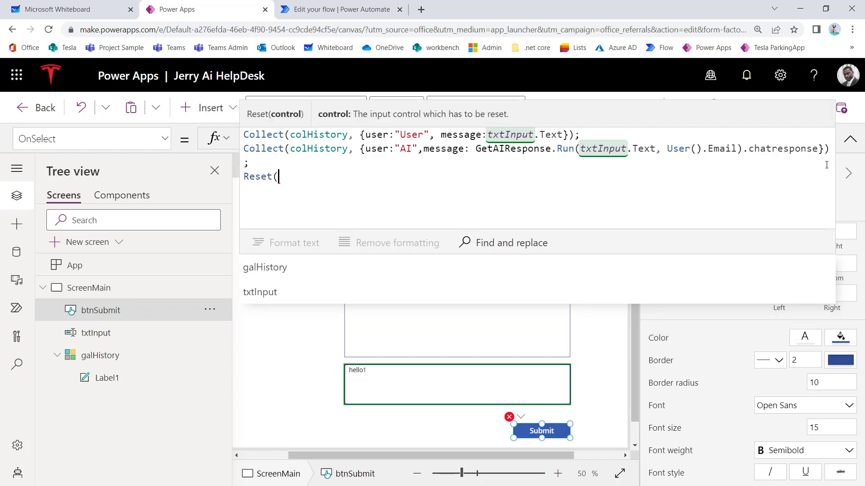
key(Down)
key(Tab)
text())
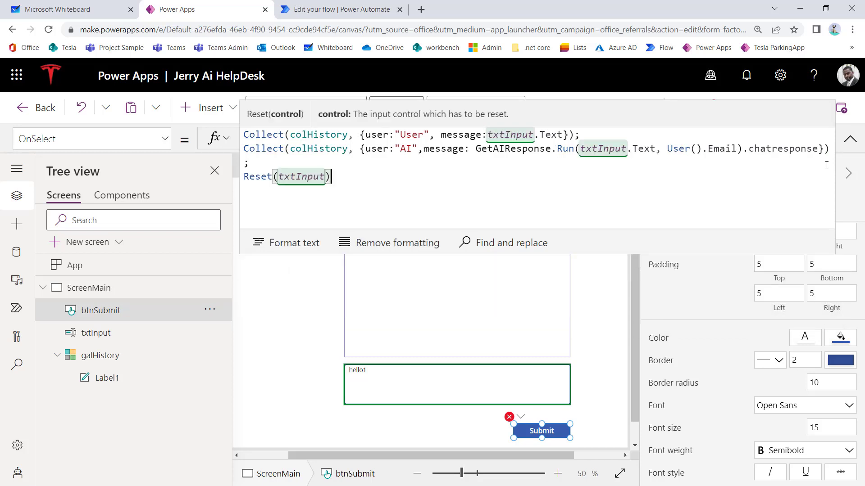
text(;)
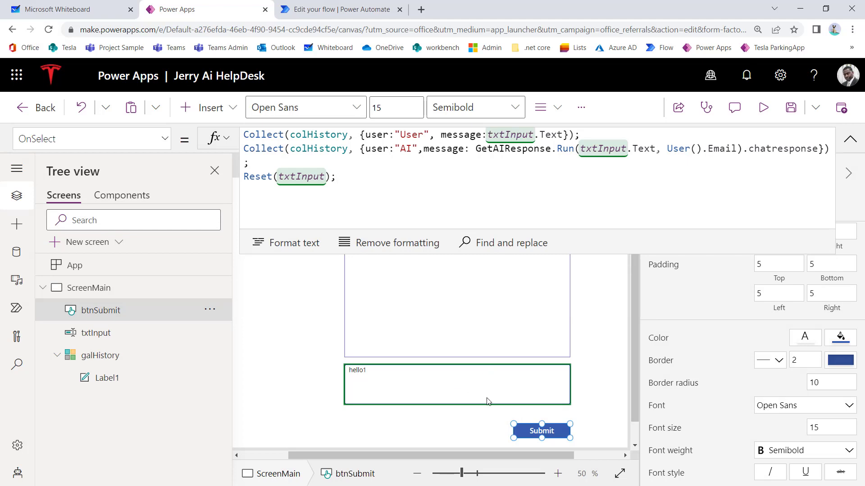
click(791, 112)
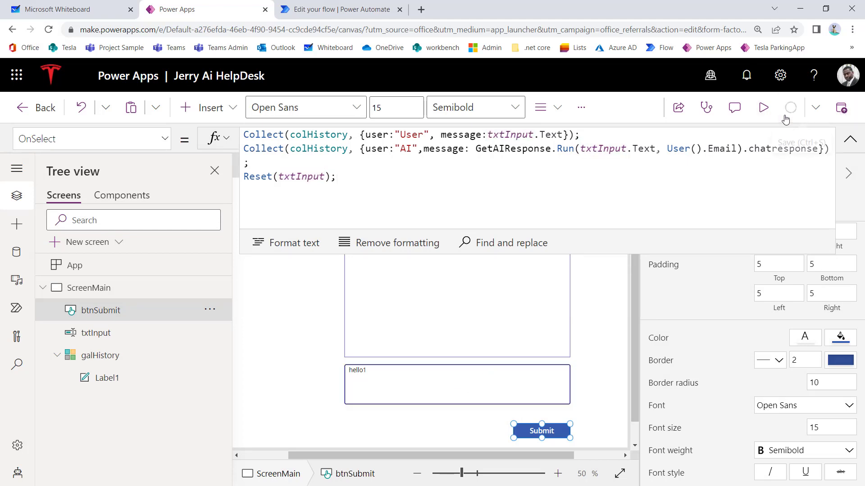
Switch to the OpenAI API reference and examine the Create chat completion section, including the library choices for its example request.
click(311, 8)
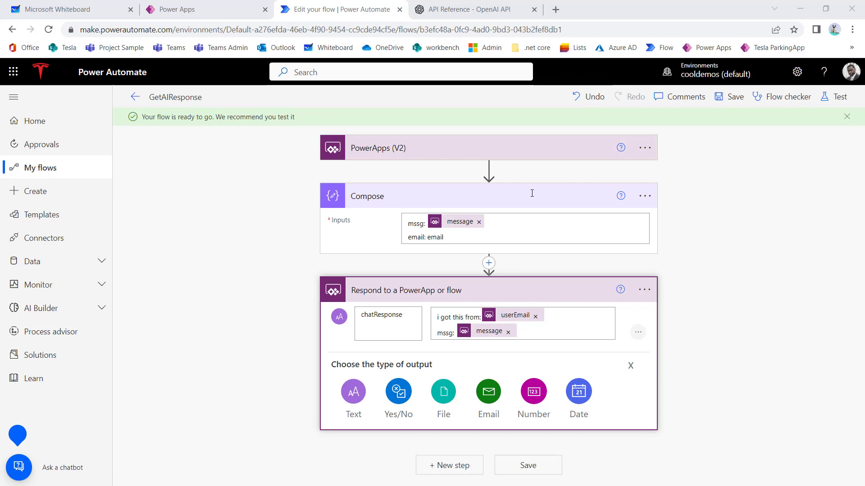
click(452, 15)
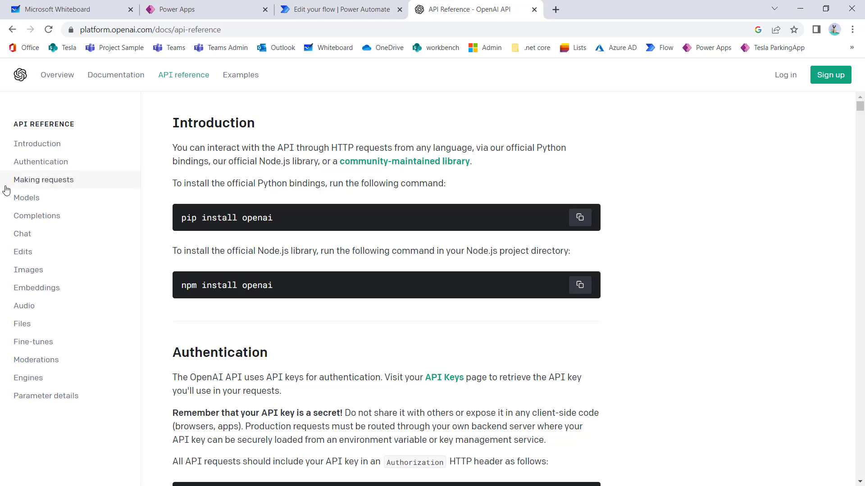
click(22, 234)
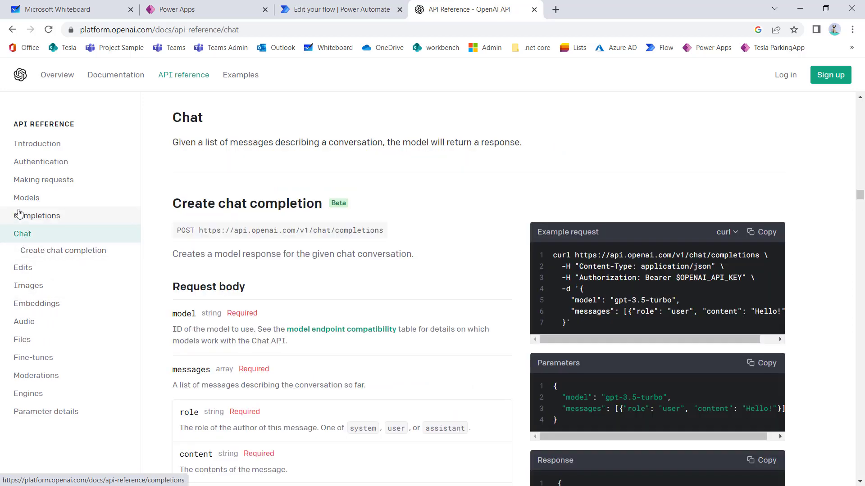
click(40, 255)
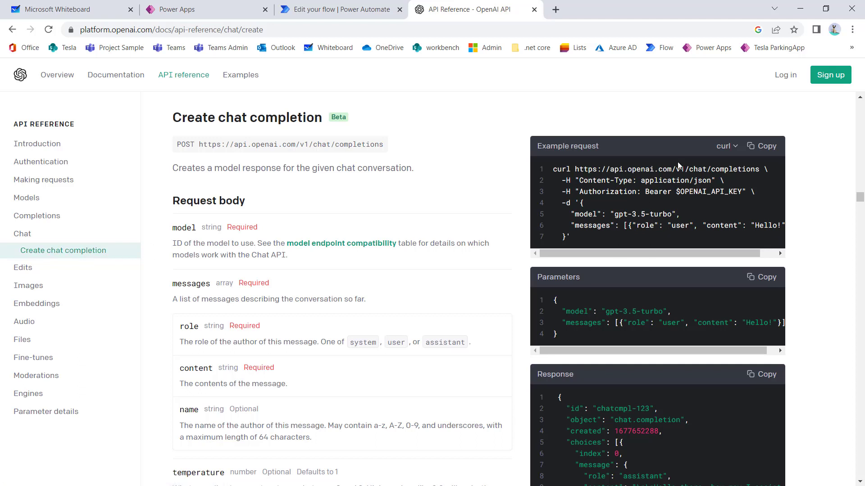
click(734, 153)
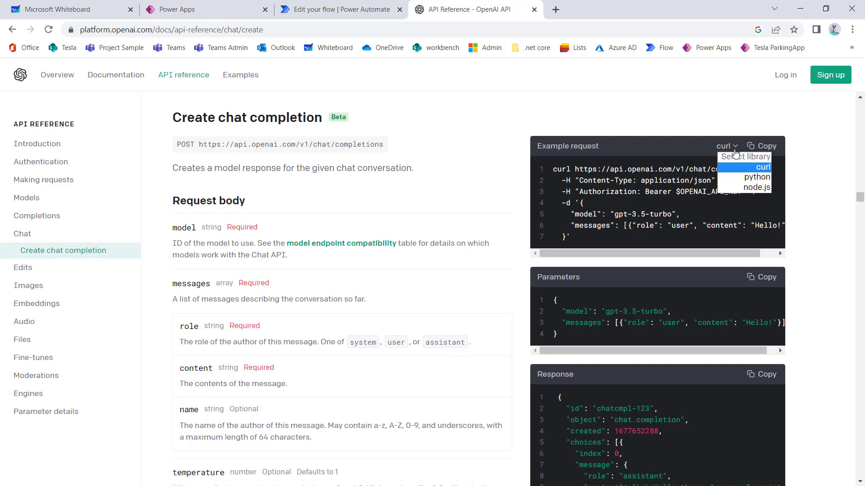
Show the curl version of the chat completion example request and examine its endpoint URL, Content-Type and Authorization headers and data flag.
click(763, 168)
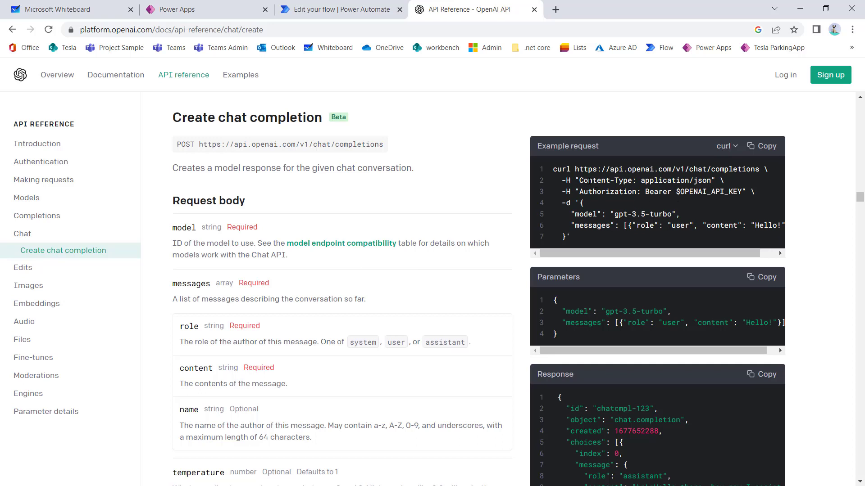
drag(580, 180, 712, 181)
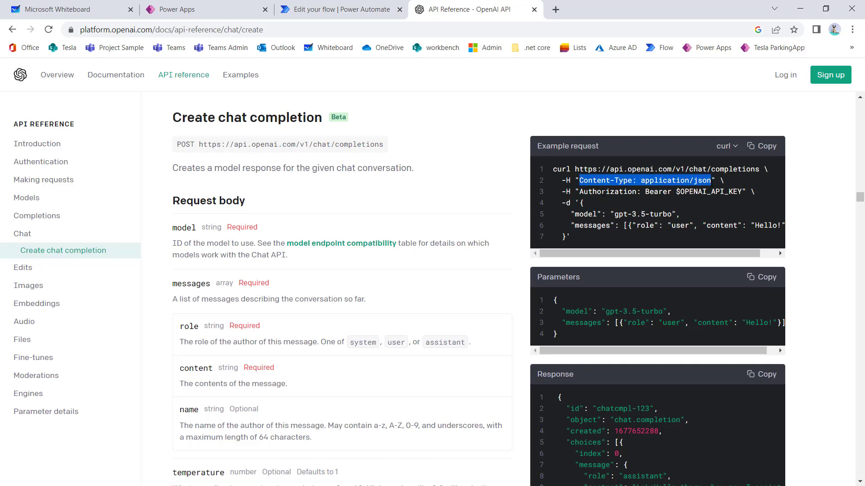
double_click(569, 204)
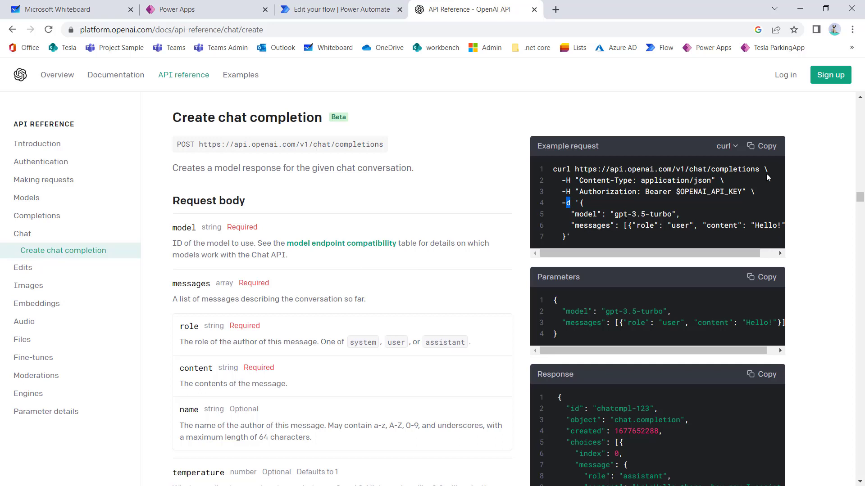
drag(760, 169, 580, 169)
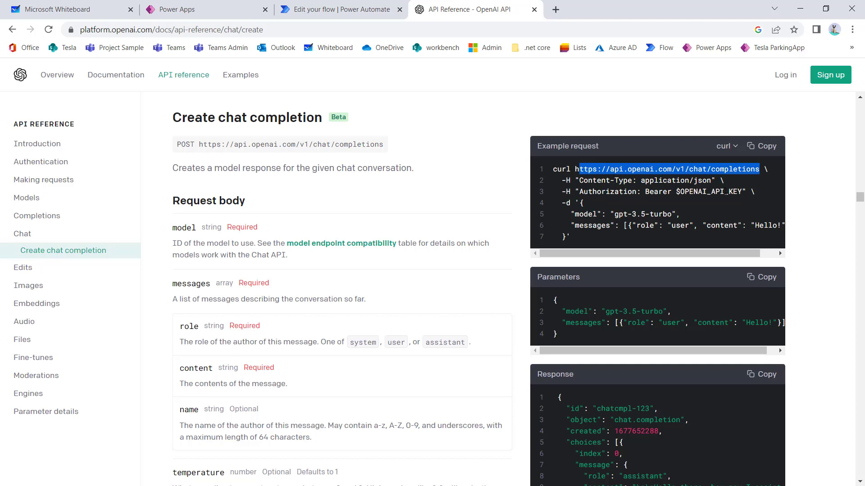
drag(744, 191, 580, 180)
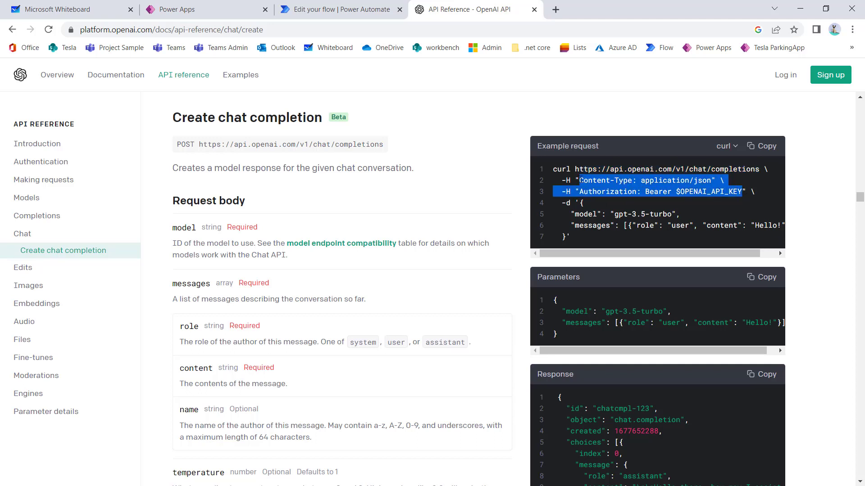
click(617, 194)
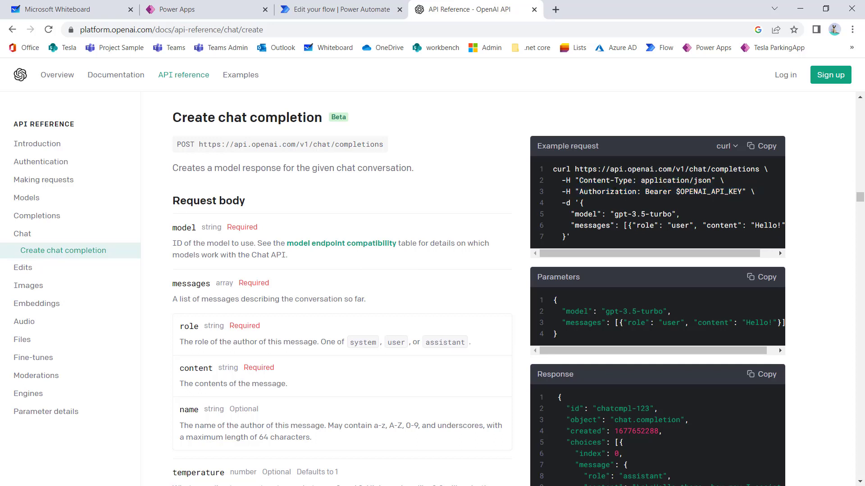
double_click(613, 192)
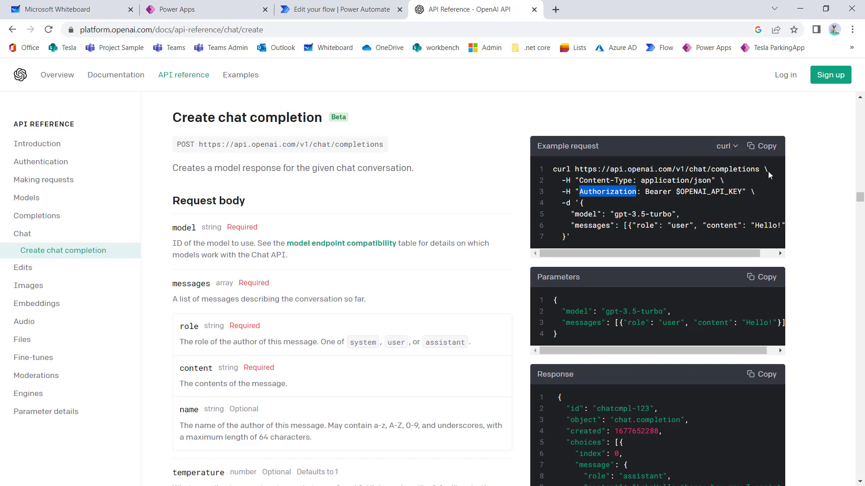
Copy the chat completions endpoint URL from the curl example and switch to the GetAIResponse flow in Power Automate.
drag(764, 170, 575, 170)
key(ctrl+c)
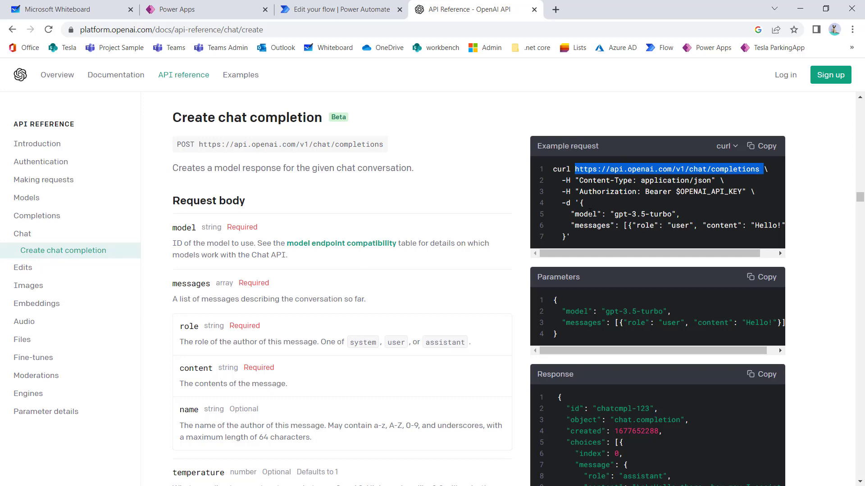
click(318, 9)
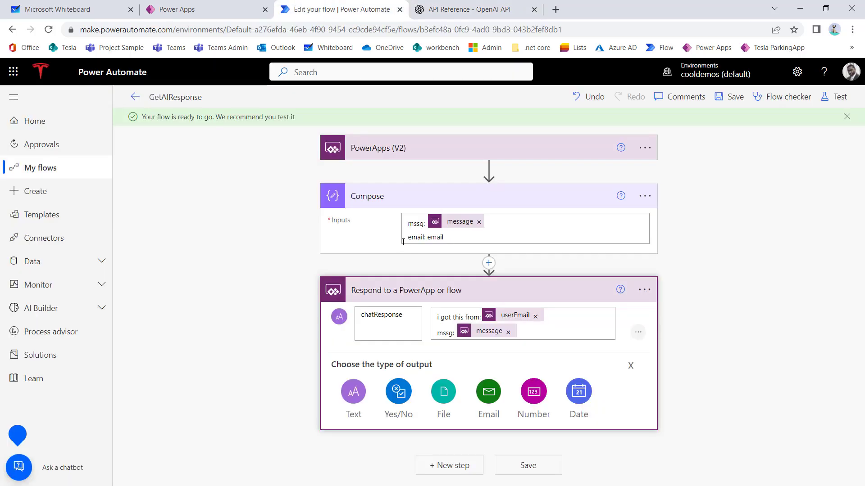
Collapse the existing Compose and Respond actions, and insert a premium HTTP action between them.
click(410, 199)
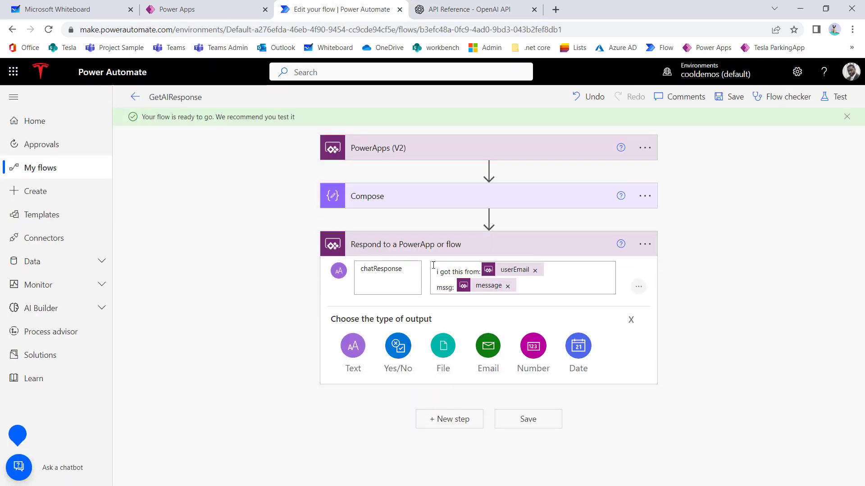
click(434, 245)
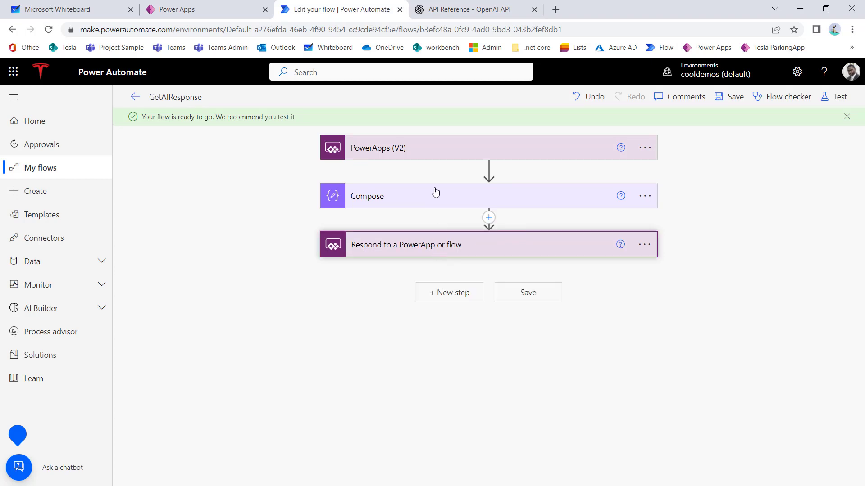
click(489, 218)
click(508, 241)
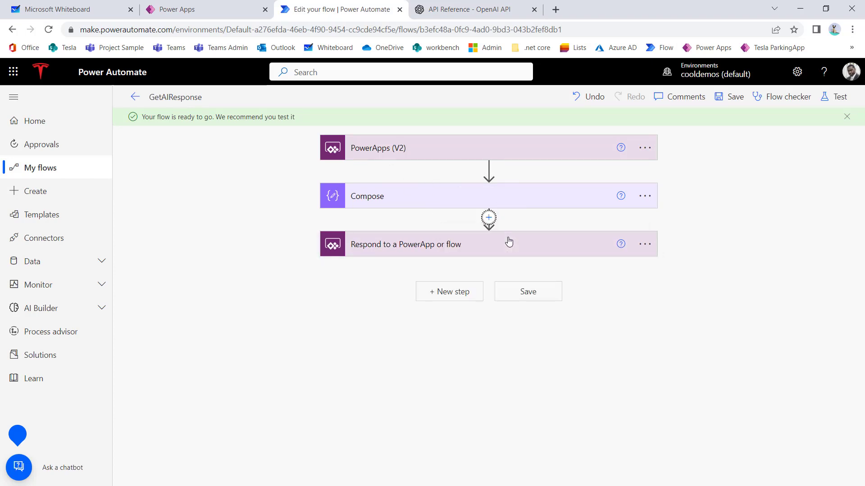
text(http re)
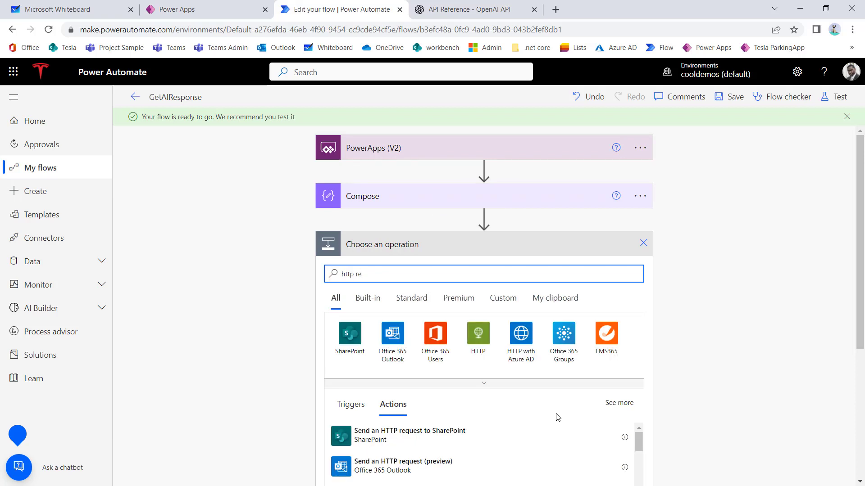
click(479, 340)
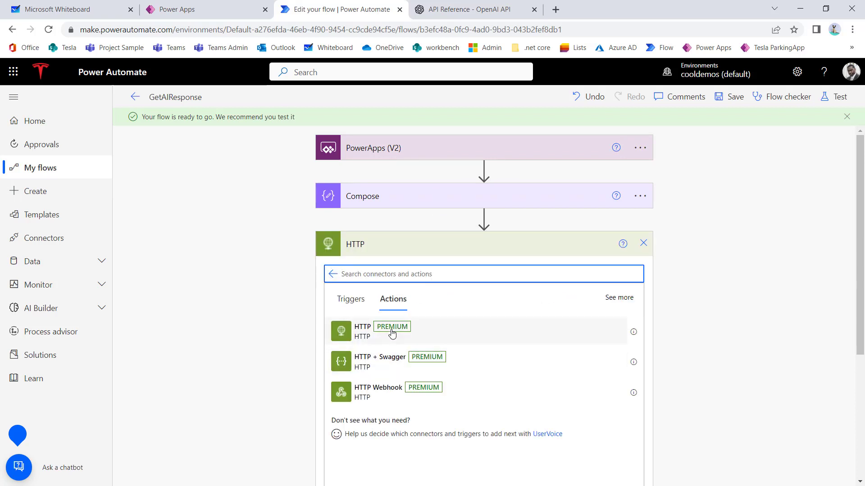
click(385, 333)
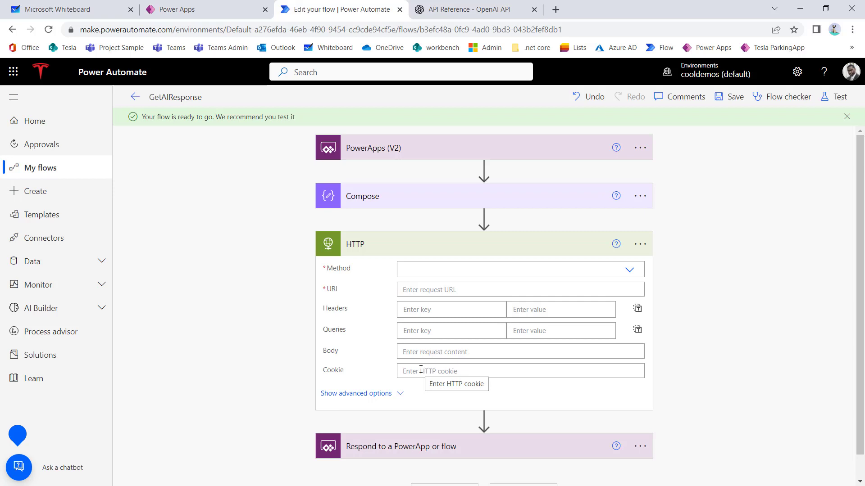
click(631, 271)
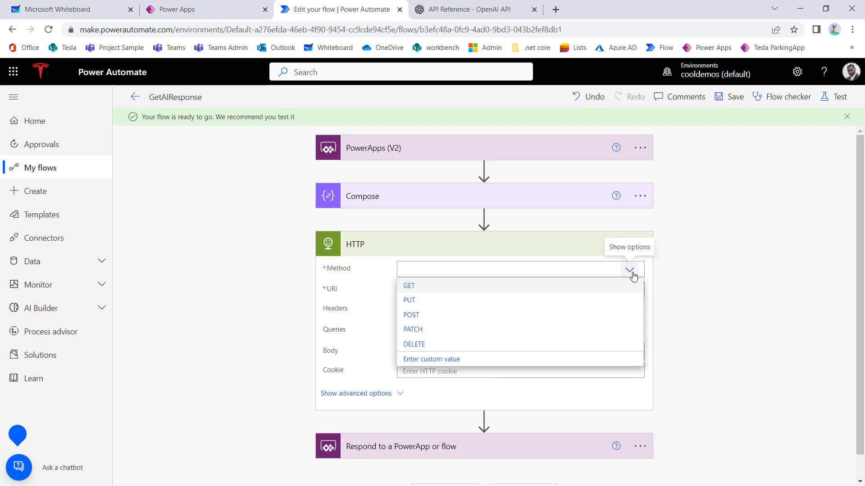
click(419, 316)
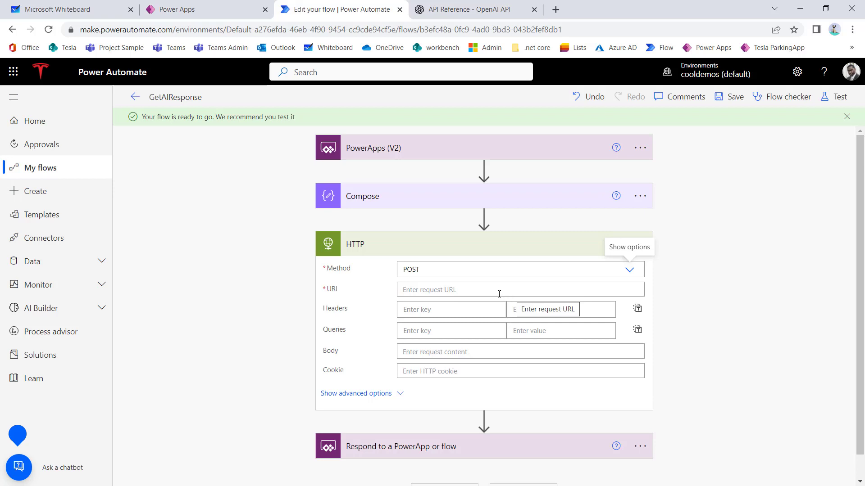
click(418, 291)
key(ctrl+v)
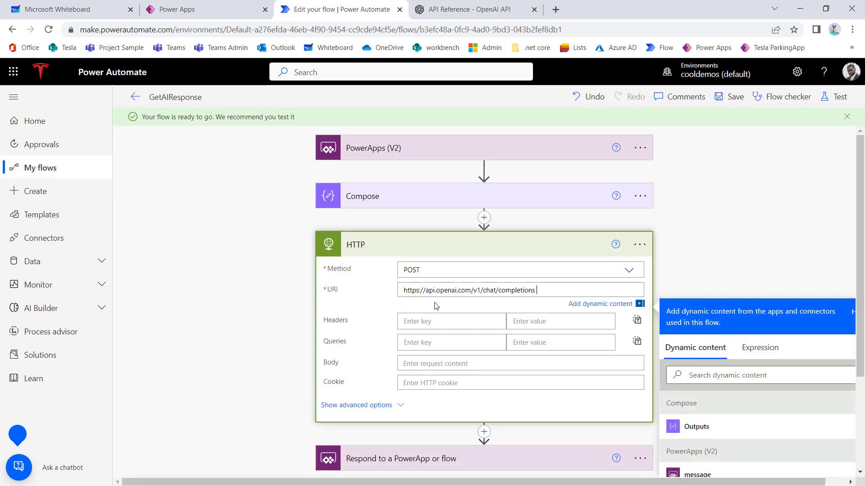
key(BackSpace)
Copy the Content-Type header name from the OpenAI curl example into the HTTP action's first header key.
click(423, 325)
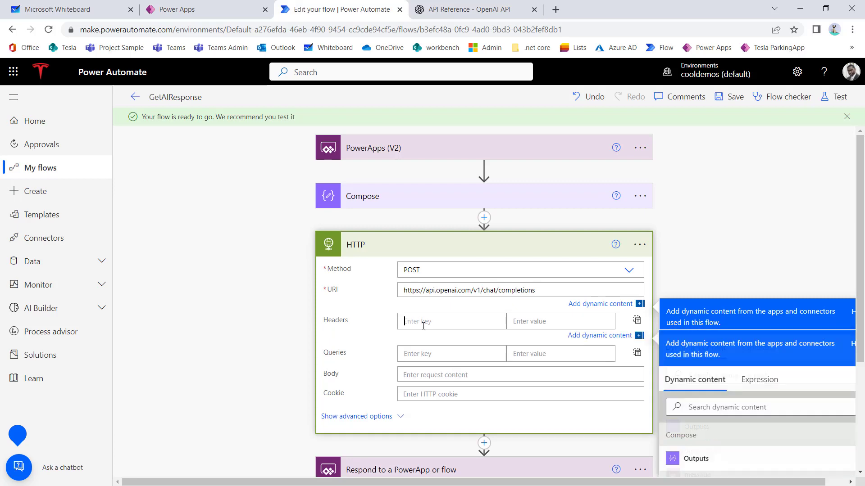
click(450, 6)
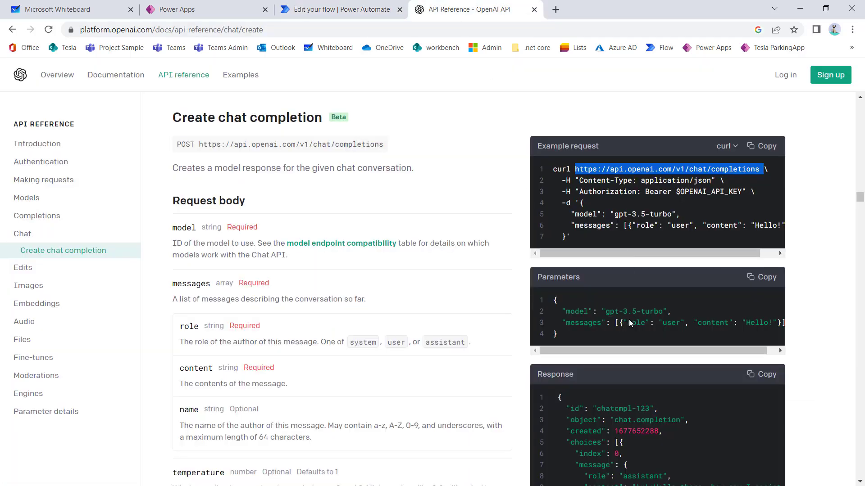
drag(634, 180, 579, 180)
key(ctrl+c)
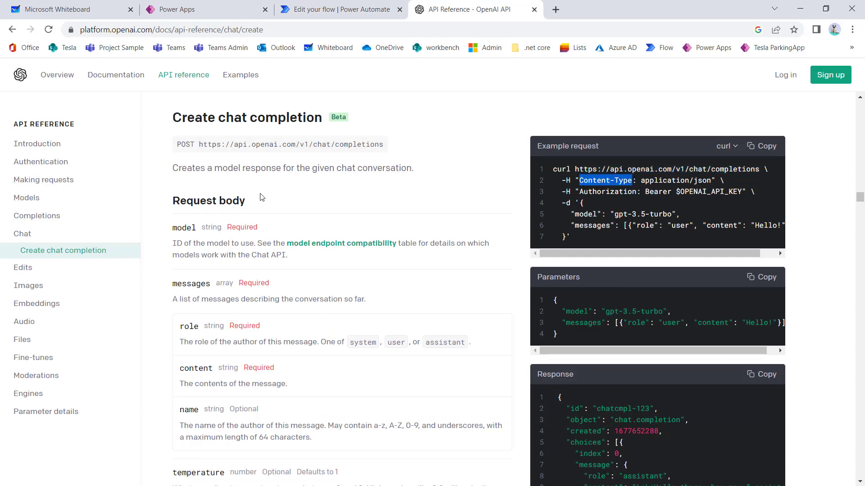
click(331, 10)
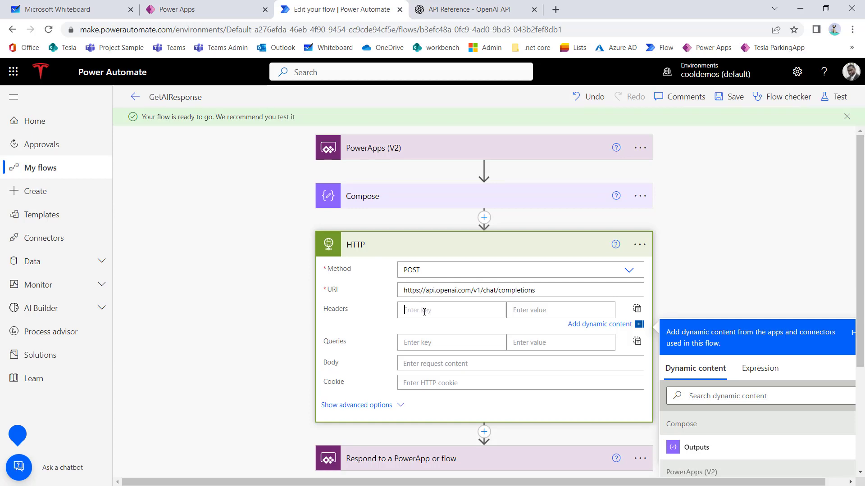
key(ctrl+v)
Copy the Authorization header name from the OpenAI curl example into the HTTP action's second header key.
click(449, 16)
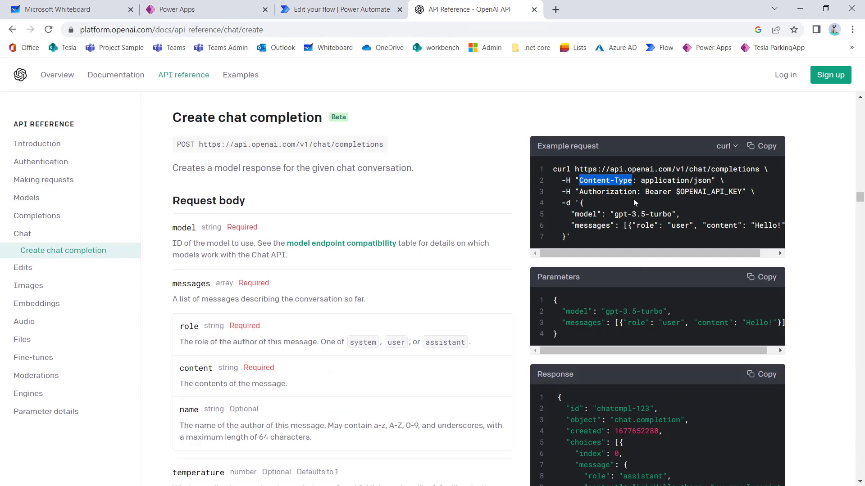
drag(638, 192, 578, 192)
key(ctrl+c)
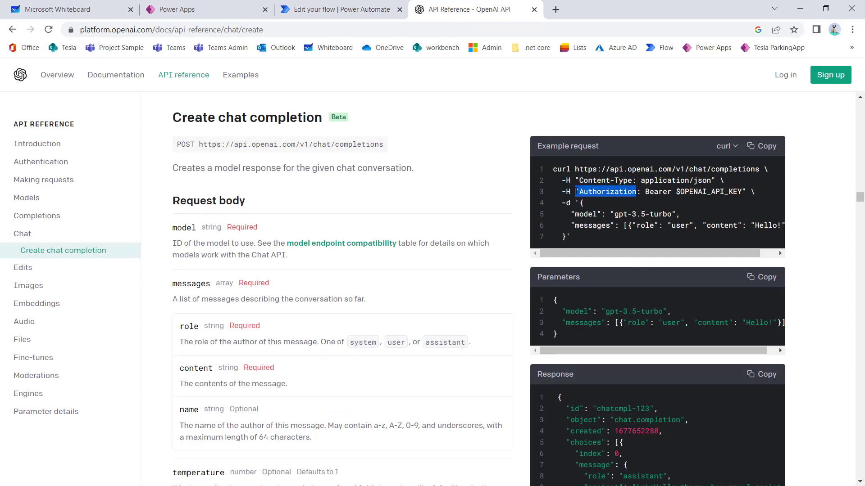
click(323, 13)
click(434, 326)
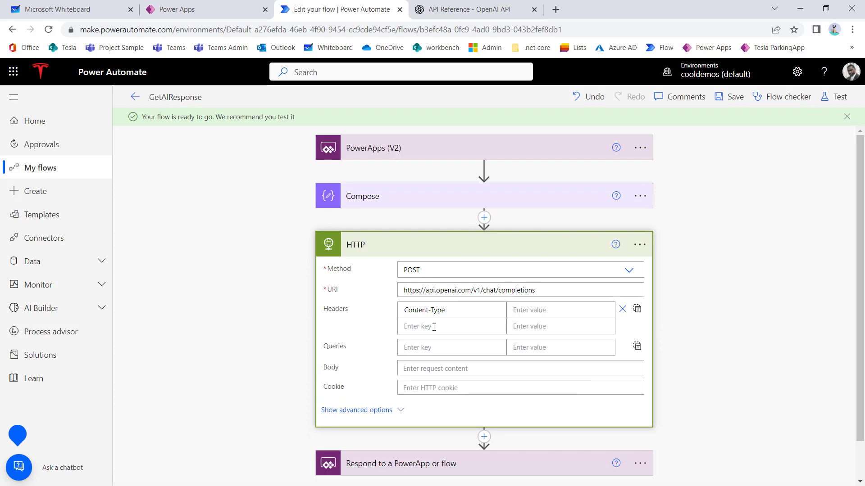
key(ctrl+v)
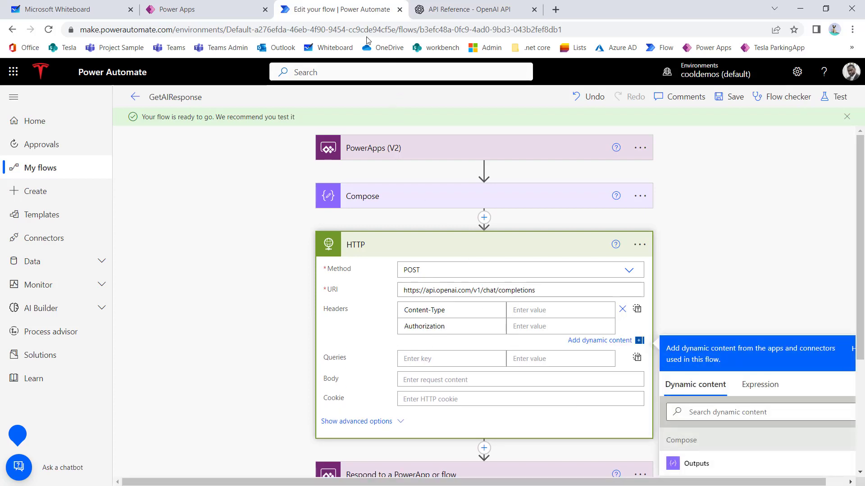
Copy application/json from the OpenAI curl example into the value of the HTTP action's Content-Type header.
click(434, 11)
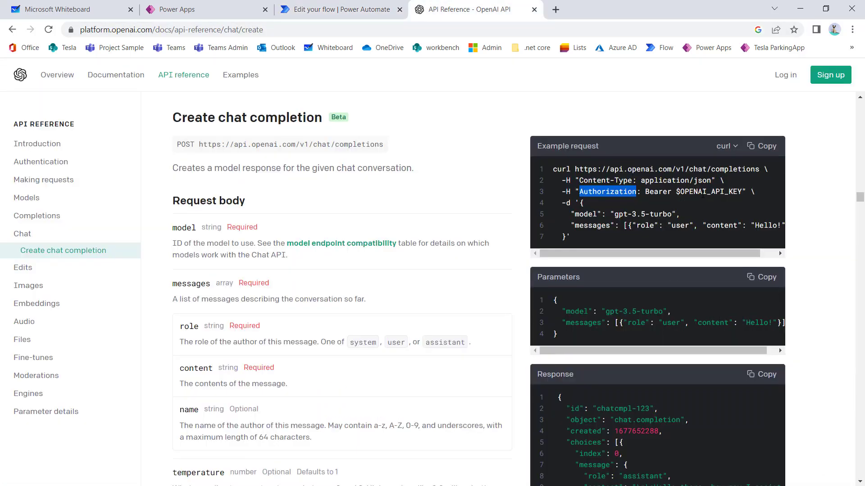
drag(712, 180, 641, 181)
key(ctrl+c)
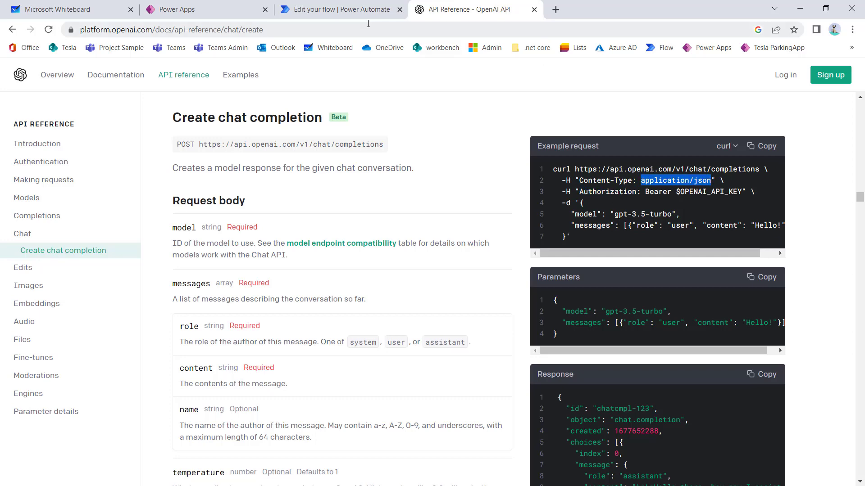
click(337, 9)
click(512, 316)
key(ctrl+v)
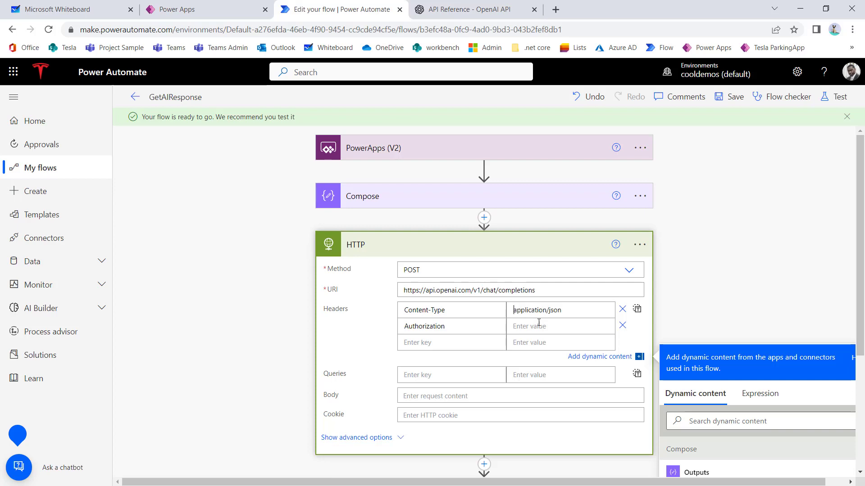
Copy the "Bearer " prefix from the OpenAI curl example into the Authorization header value, and collapse the HTTP action.
click(535, 327)
click(428, 9)
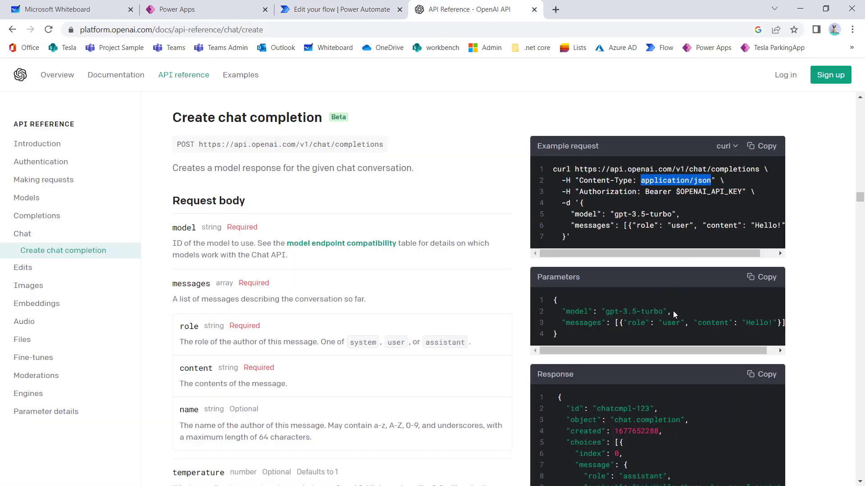
click(679, 189)
drag(677, 192, 645, 192)
key(ctrl+c)
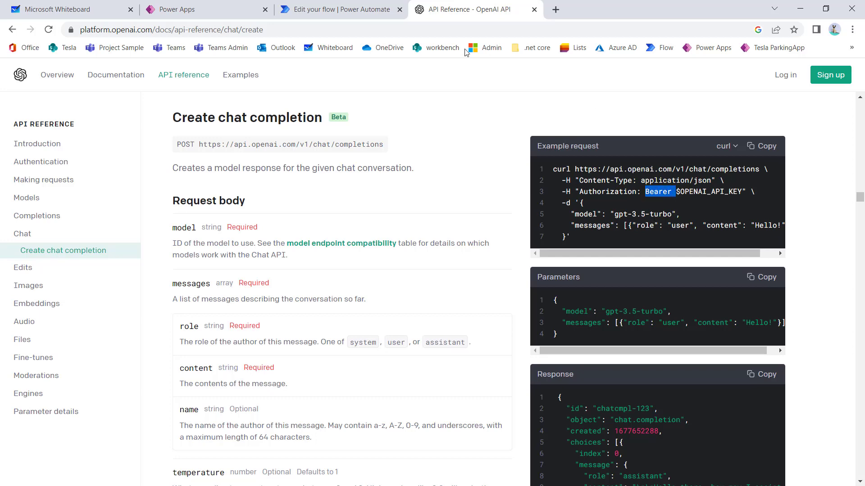
click(343, 10)
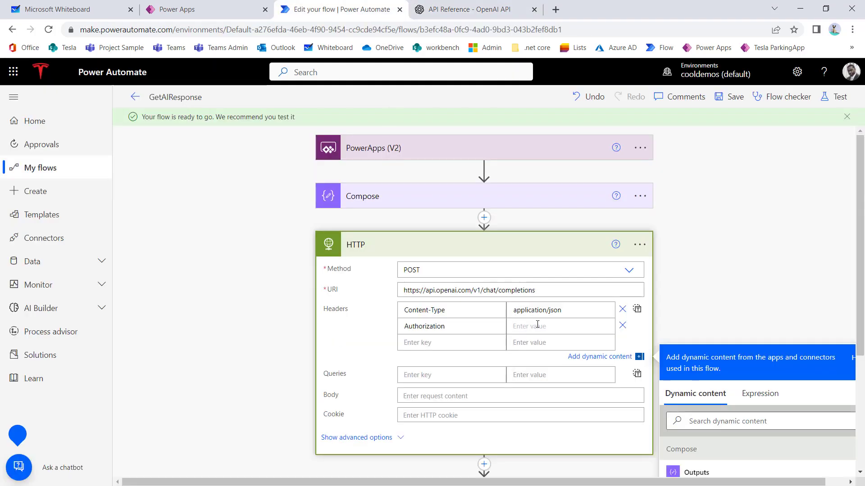
key(ctrl+v)
click(584, 246)
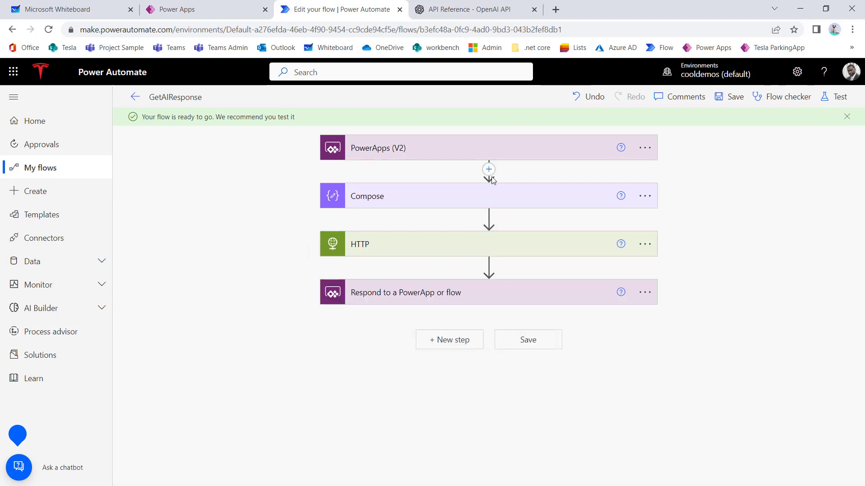
Insert an Initialize variable action between the PowerApps (V2) trigger and Compose, searching the operations for "var".
click(489, 170)
click(498, 192)
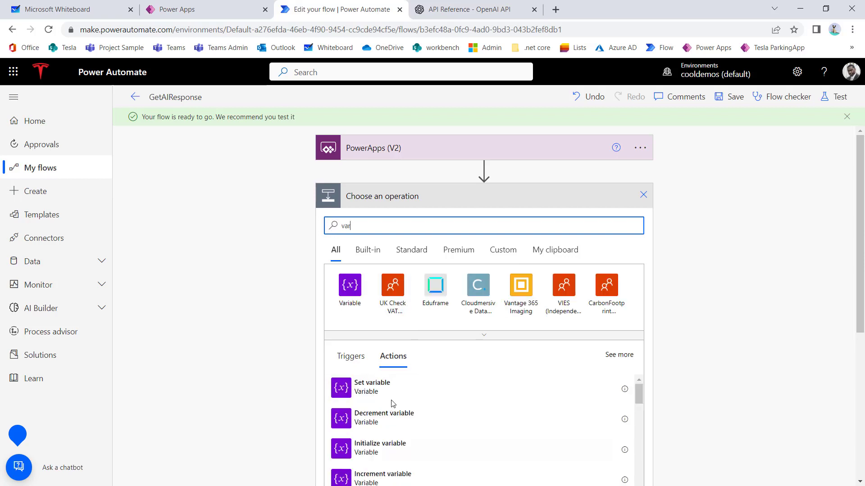
click(394, 456)
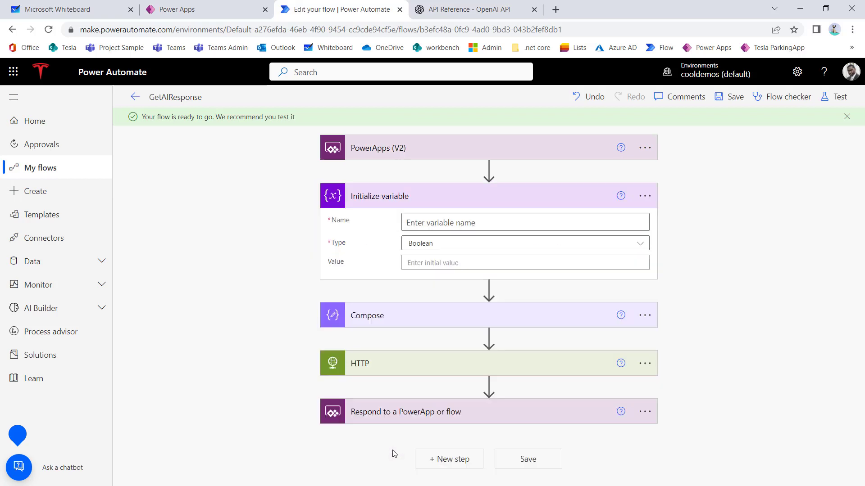
Define the new variable as a String named varOpenAiAPI, and rename its action to varOpenAIAPI.
click(428, 245)
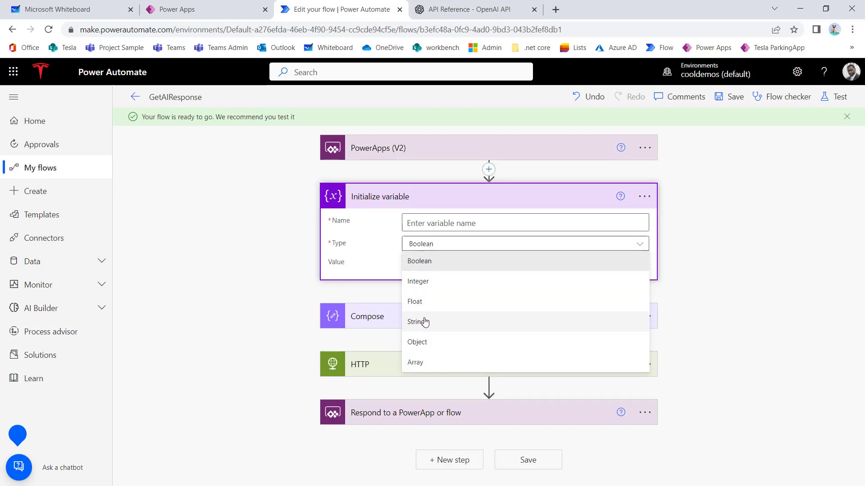
click(423, 321)
click(421, 222)
text(var)
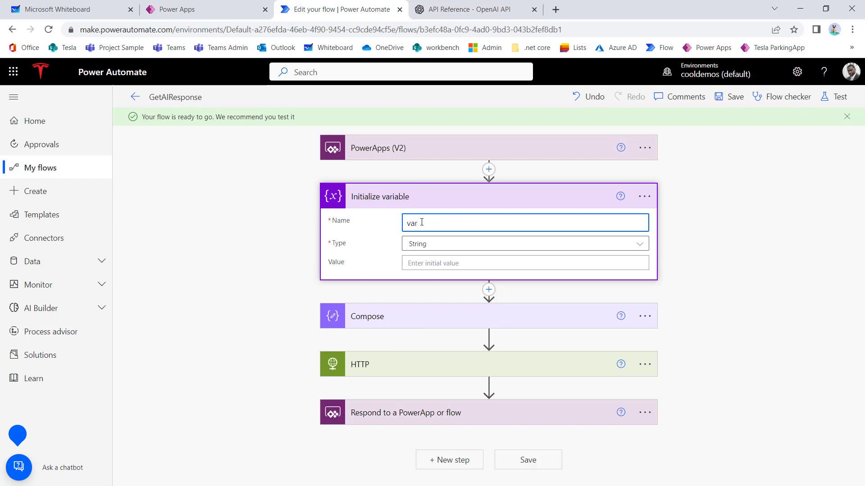
text(OpenAiAPI)
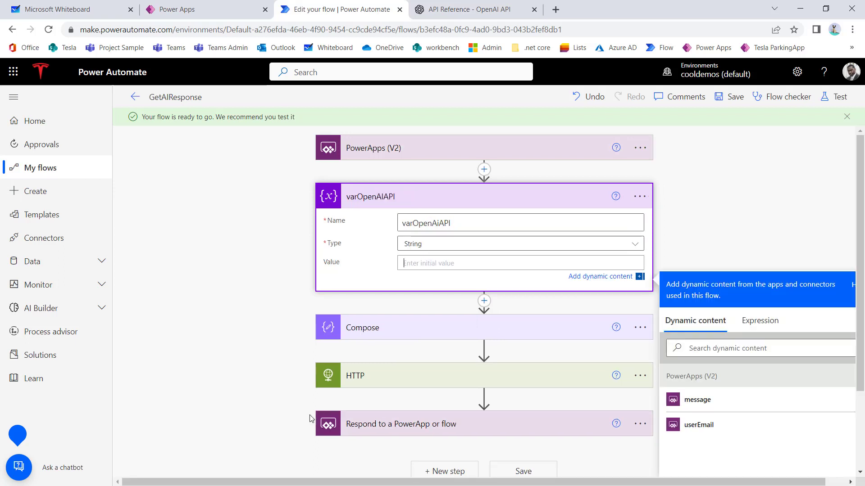
Switch to the OpenAI platform site and open the account's API keys page.
click(443, 13)
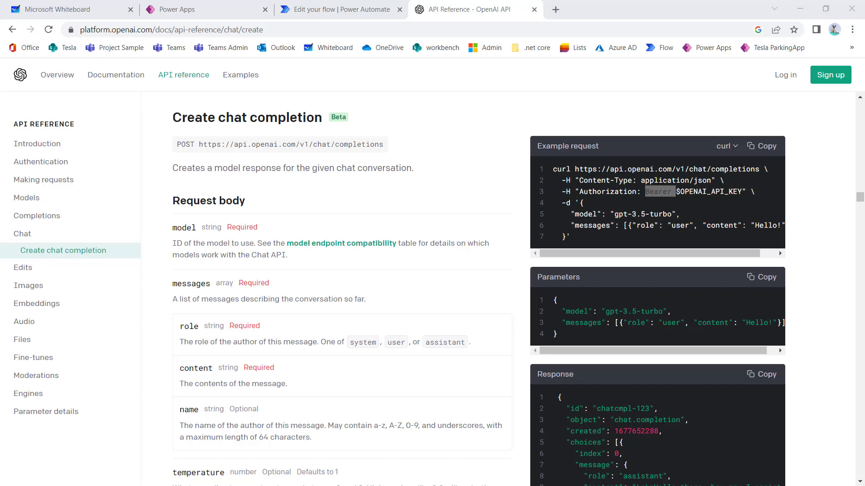
drag(0, 42, 389, 41)
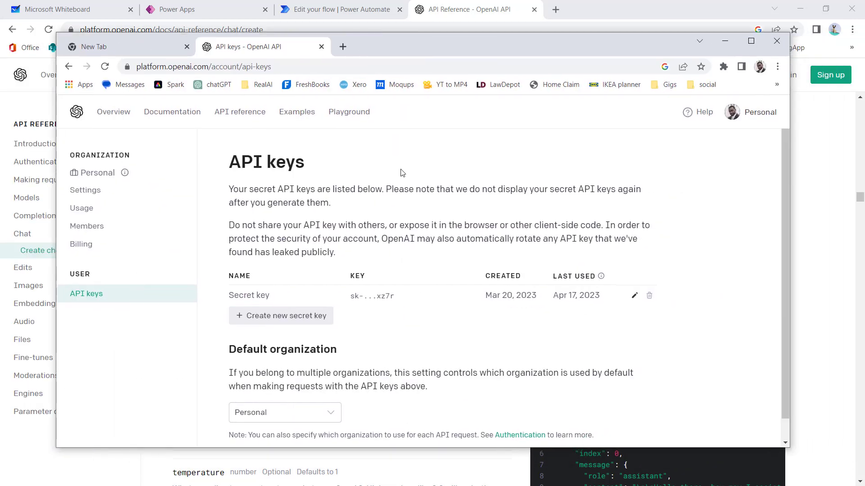
click(733, 118)
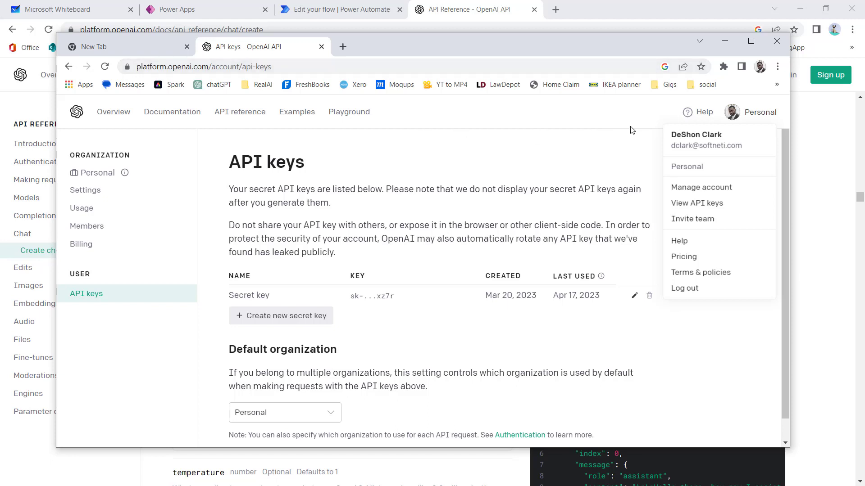
click(733, 119)
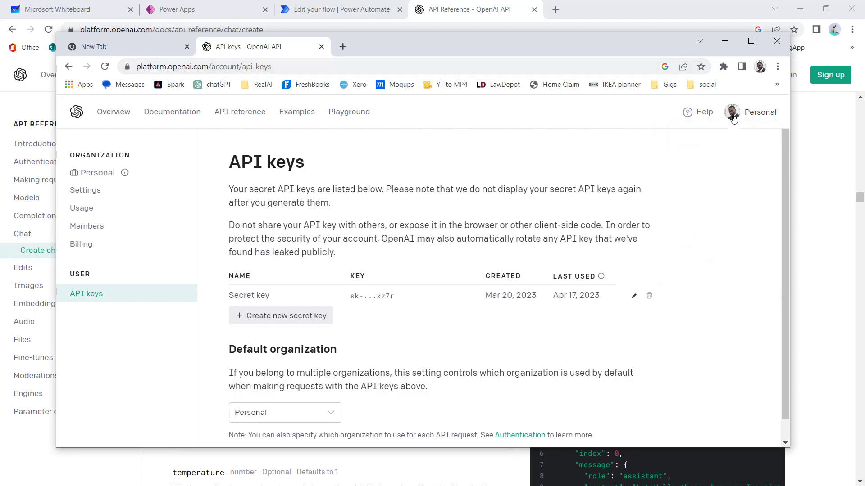
click(733, 119)
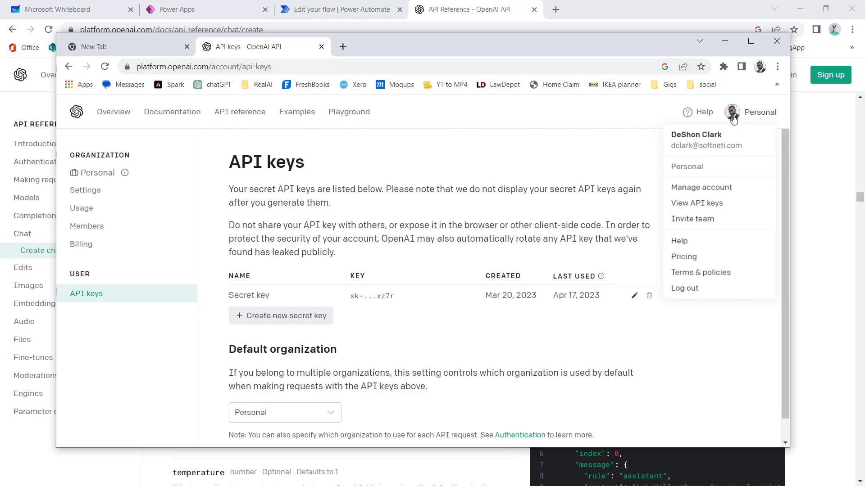
click(702, 204)
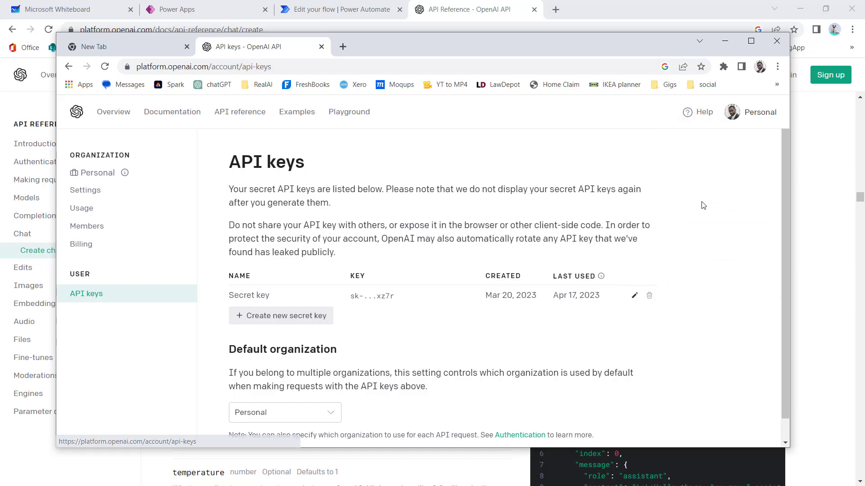
Create a new OpenAI secret key, enter the API key as the variable's initial value, and collapse the variable action.
click(315, 320)
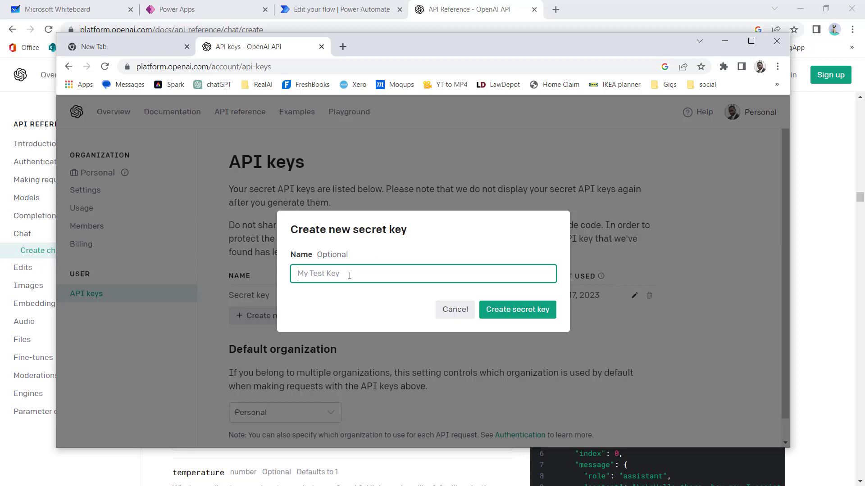
click(495, 311)
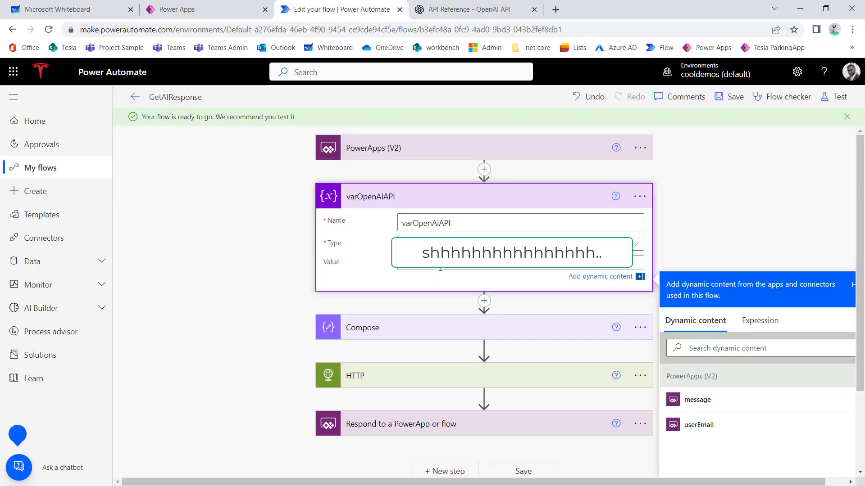
click(533, 196)
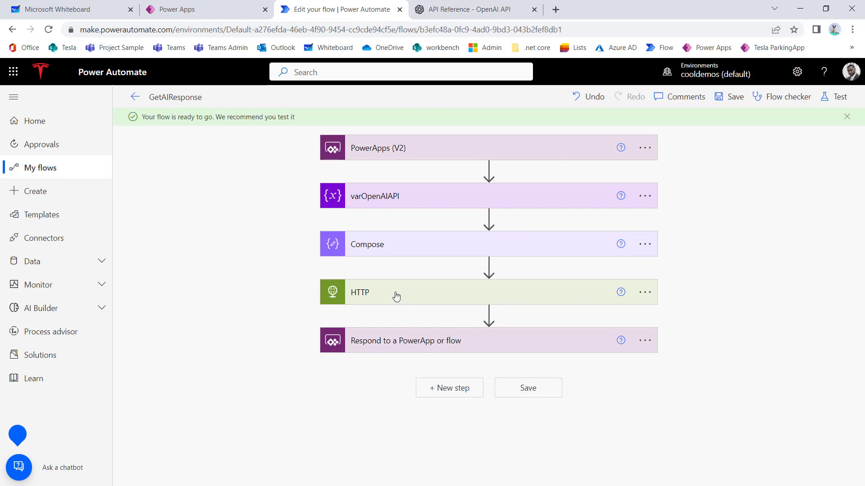
Append the varOpenAiAPI variable after "Bearer " in the HTTP action's Authorization header value.
click(409, 298)
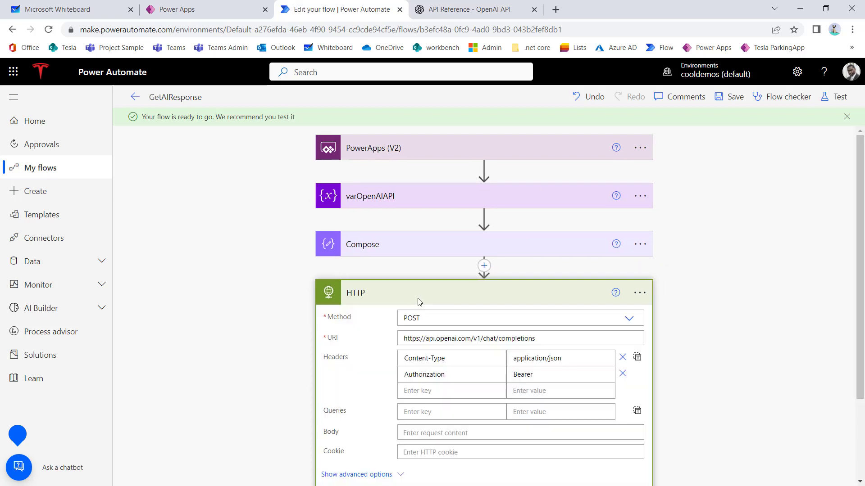
click(555, 375)
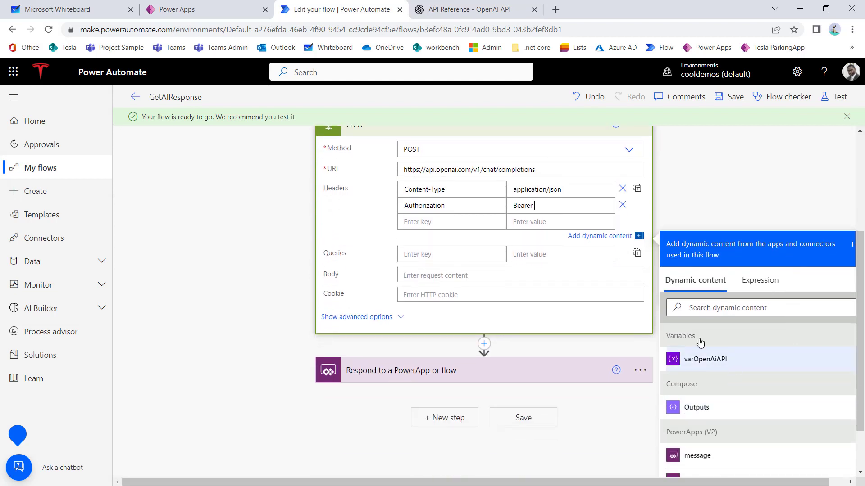
click(700, 356)
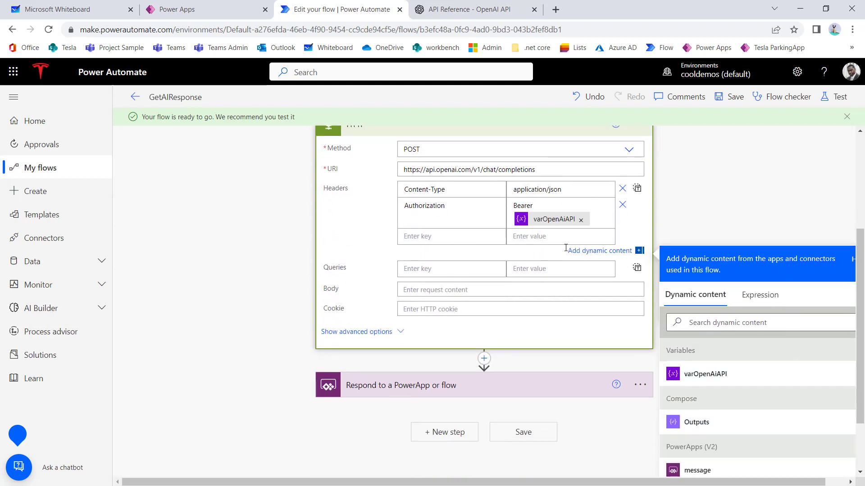
click(606, 225)
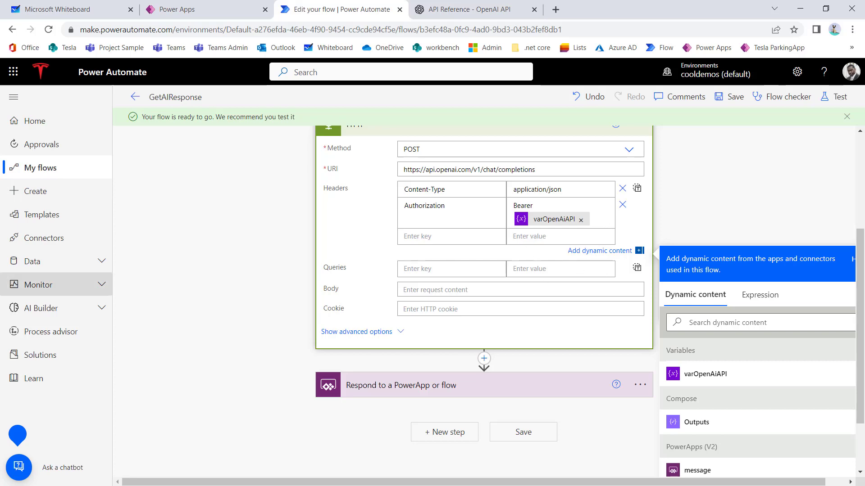
Copy the full Parameters JSON for gpt-3.5-turbo from the OpenAI chat completion reference into the HTTP action's Body.
click(466, 10)
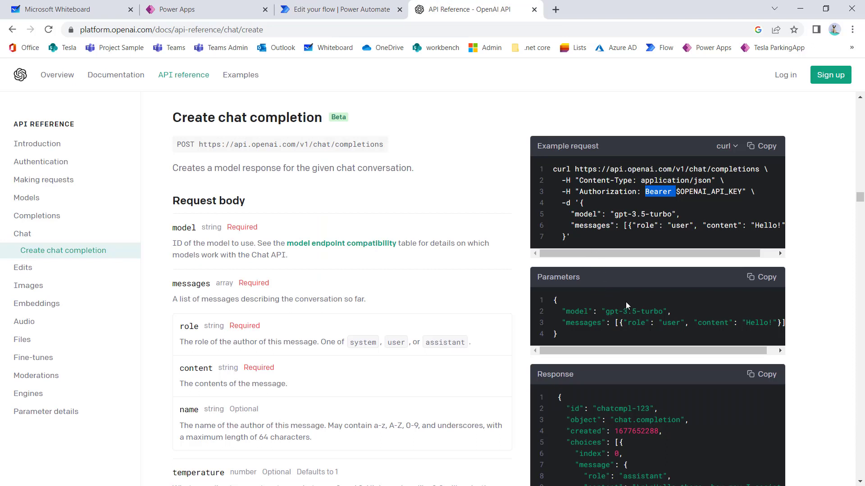
scroll(625, 294, down, 1)
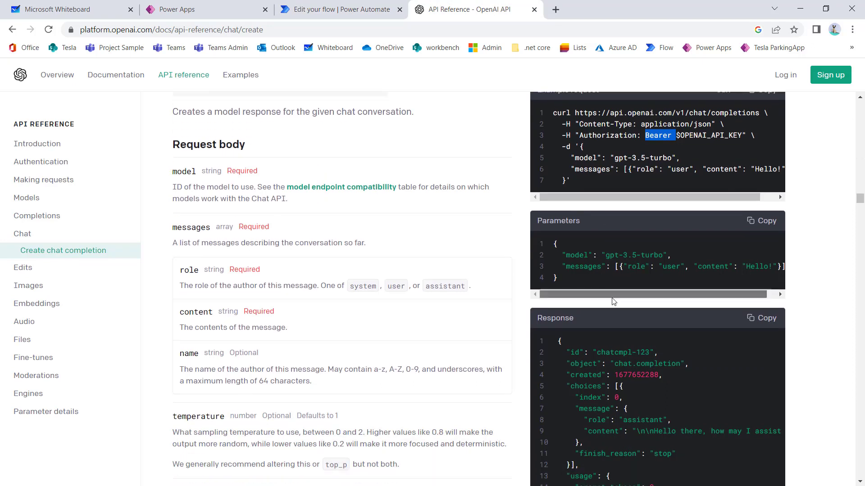
scroll(614, 301, right, 1)
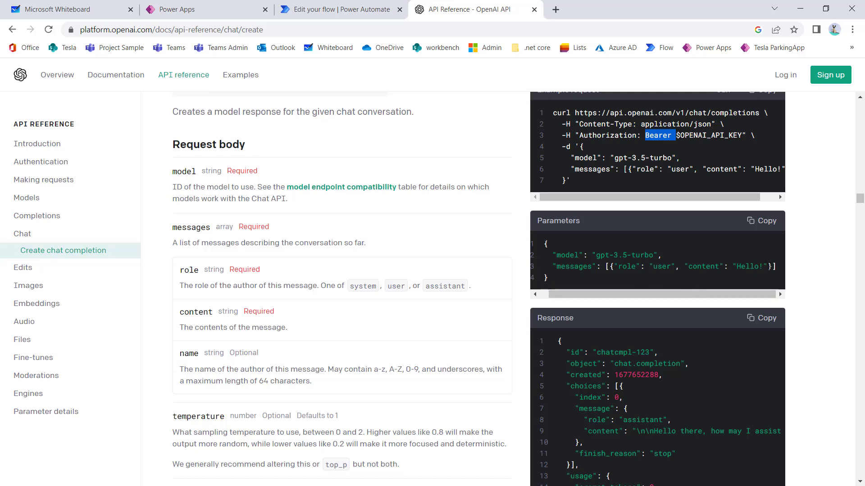
drag(769, 269, 614, 265)
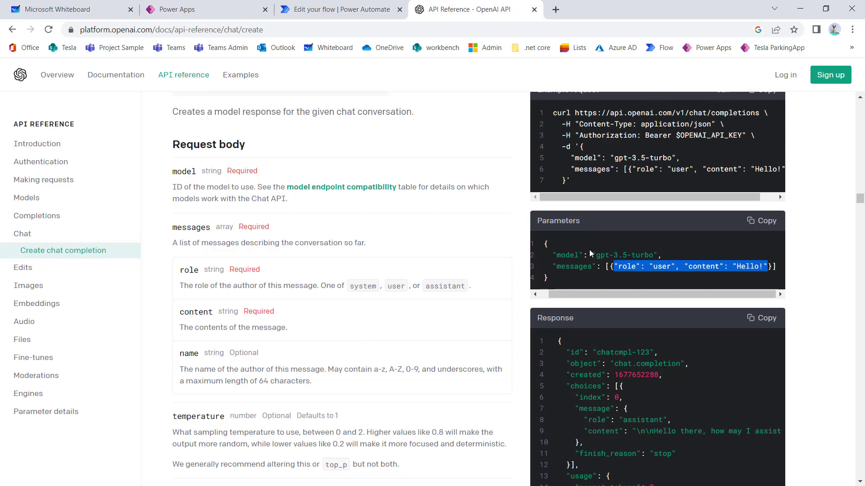
click(558, 276)
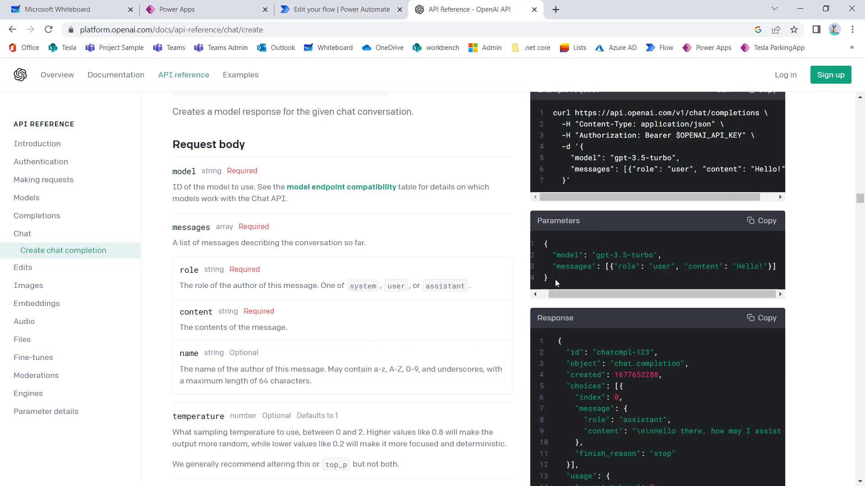
triple_click(555, 279)
key(ctrl+c)
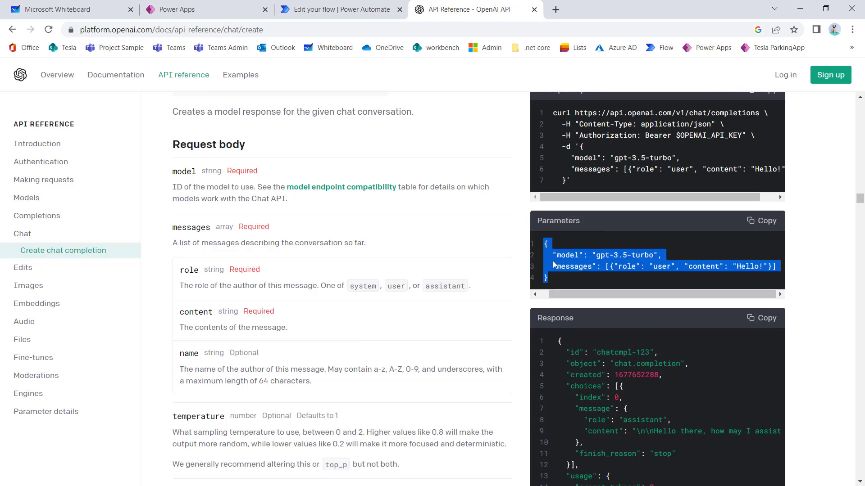
click(317, 11)
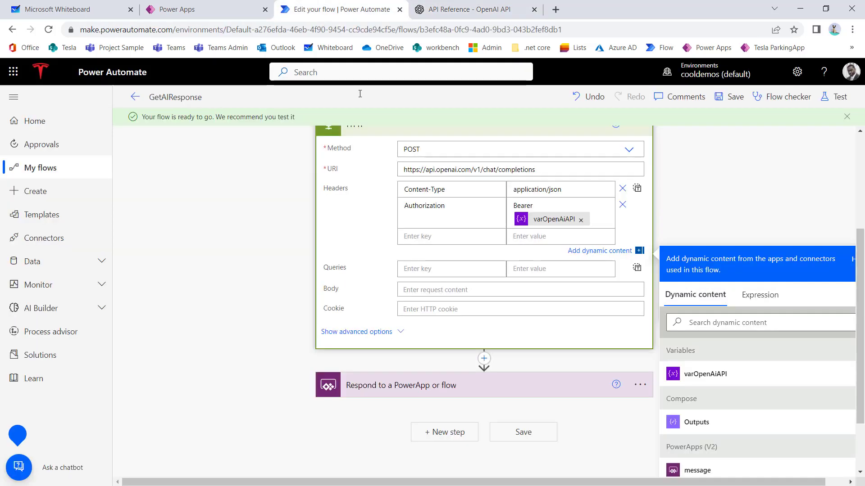
click(425, 291)
key(ctrl+v)
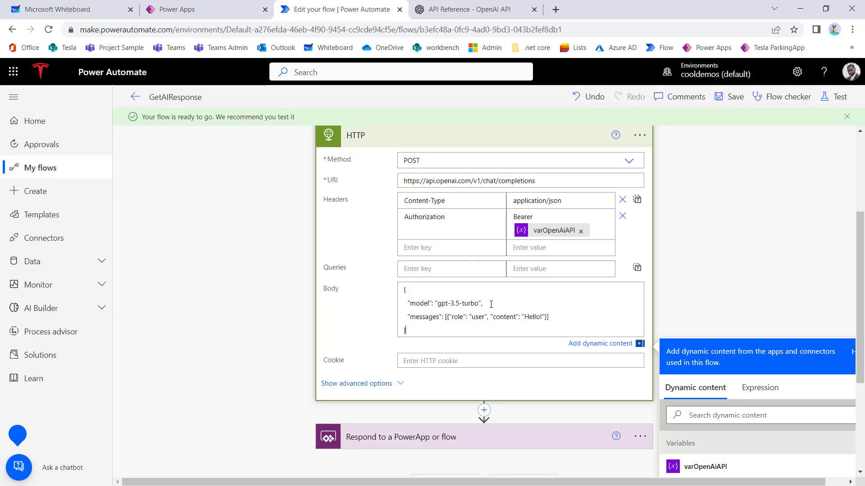
Change the message content in the HTTP body to "Hello Jerry!", show the advanced options, collapse the action, and save the flow.
click(541, 318)
text(Jerry)
click(383, 383)
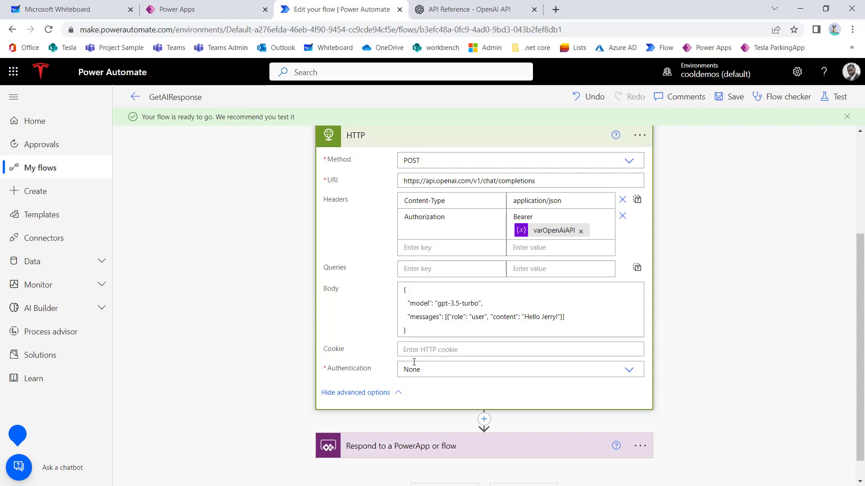
scroll(371, 263, up, 3)
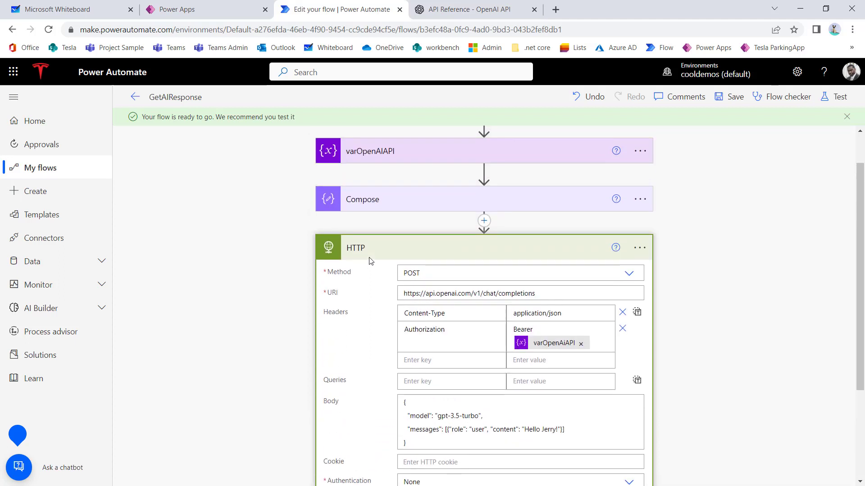
click(383, 250)
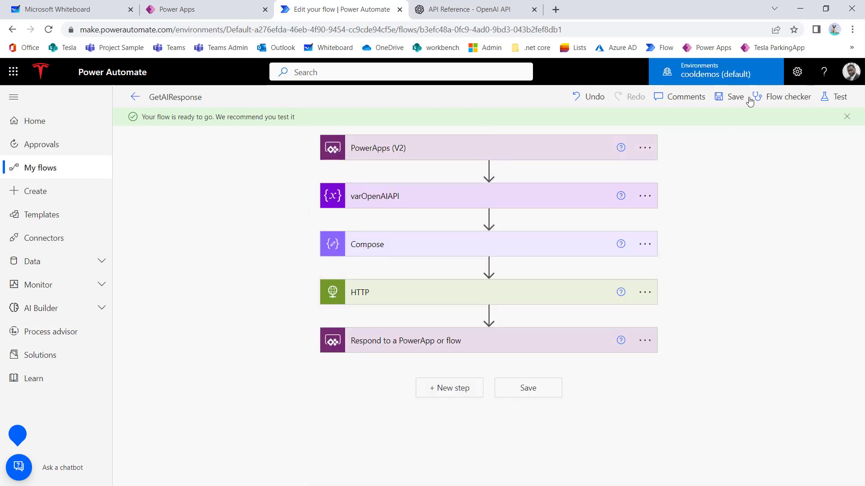
click(729, 104)
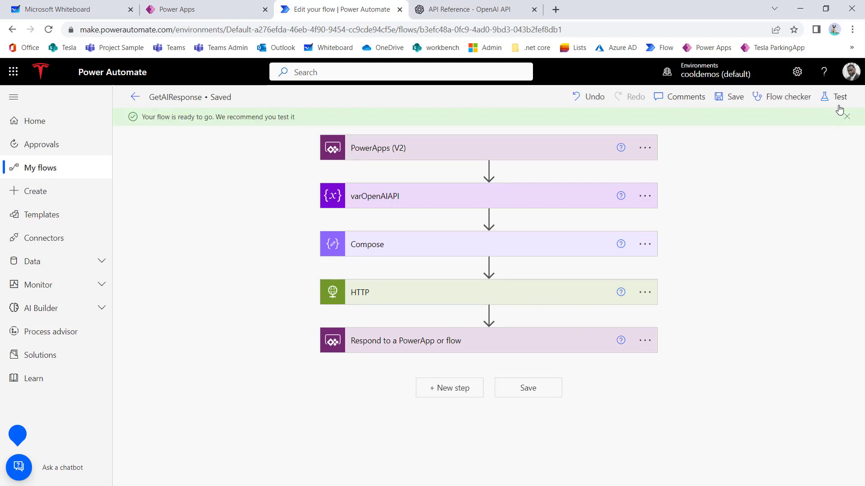
click(837, 98)
click(717, 127)
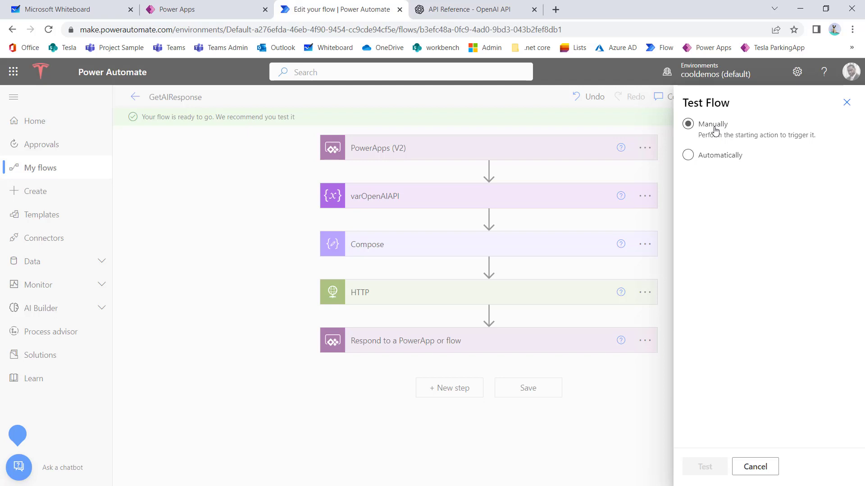
click(847, 102)
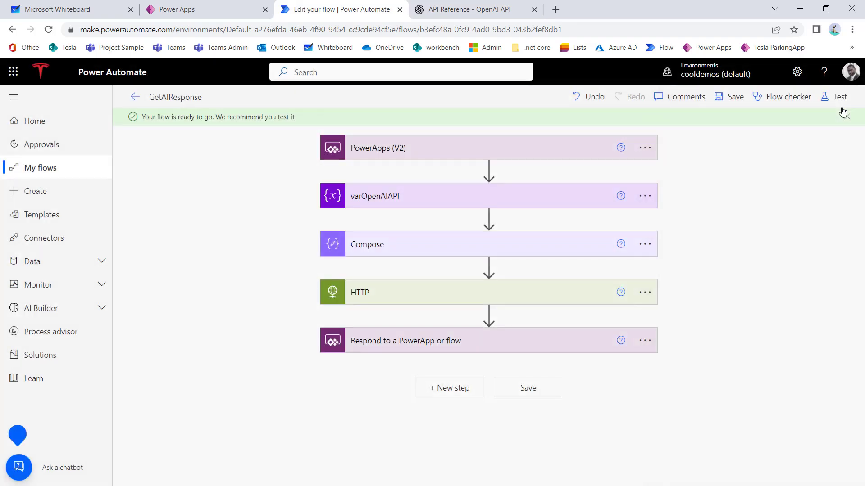
Preview the Jerry Ai HelpDesk app in Power Apps, submit the message "Hello Jerry", and select the chat history text.
click(222, 17)
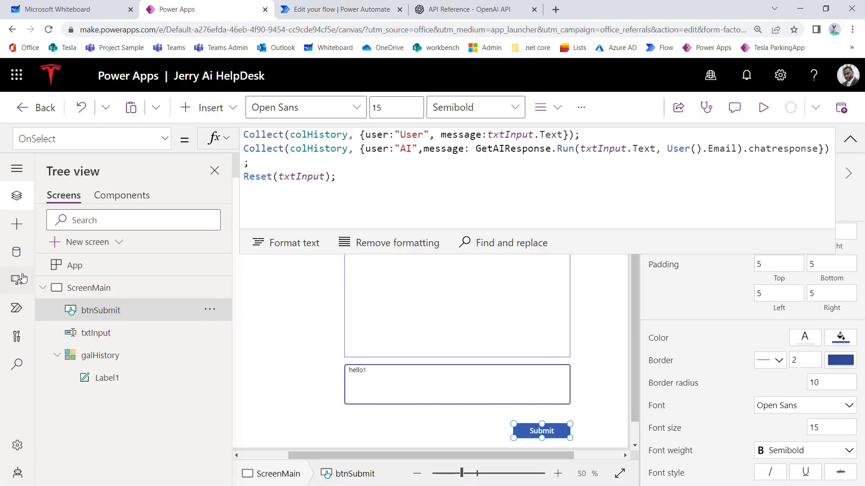
click(763, 109)
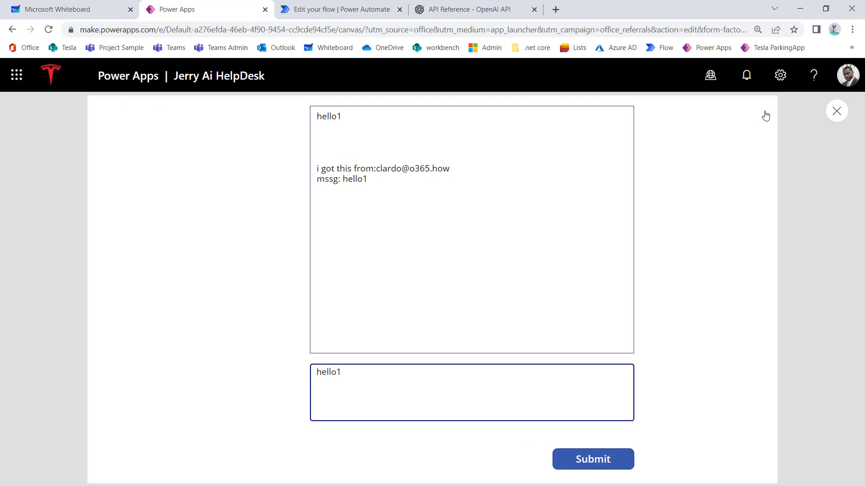
click(416, 383)
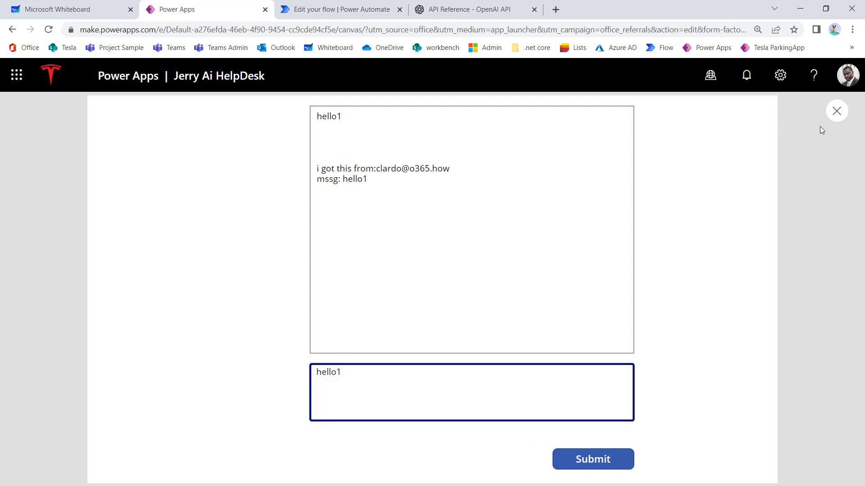
click(329, 379)
double_click(330, 380)
text(Hello Jerry)
click(599, 466)
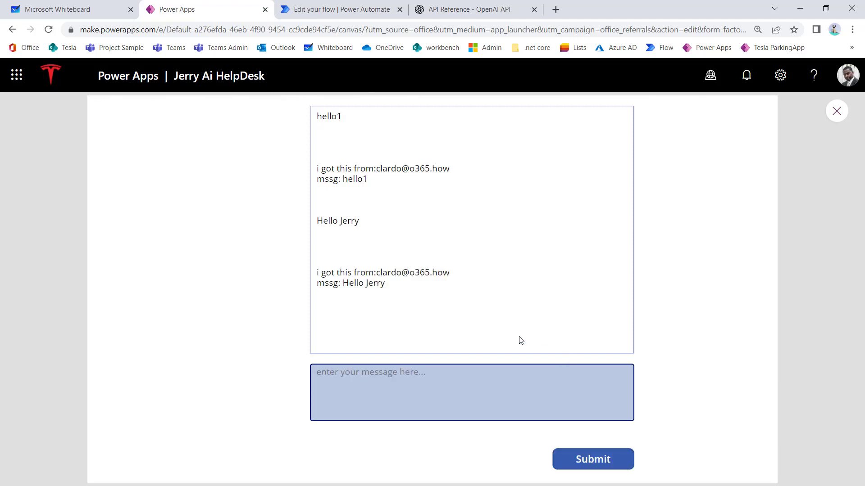
double_click(386, 280)
key(ctrl+a)
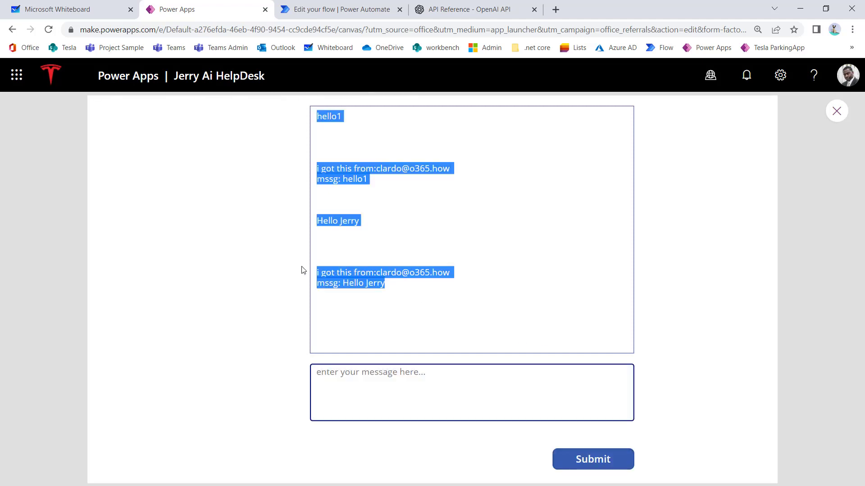
Close the app preview, switch to Power Automate, open My flows in a new tab, and open GetAIResponse's most recent run.
click(837, 111)
click(357, 10)
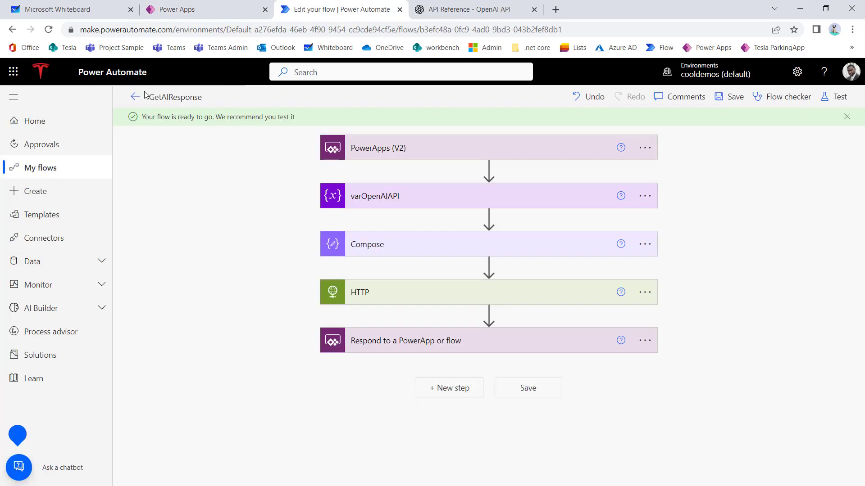
right_click(40, 169)
click(113, 174)
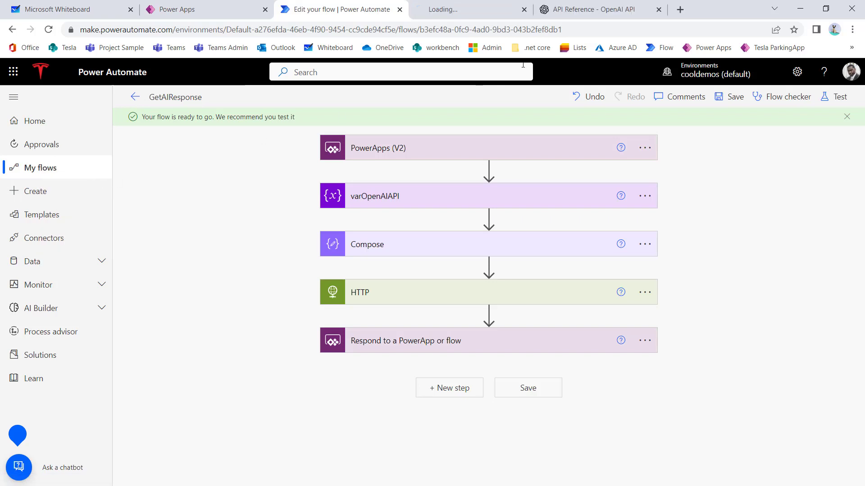
click(462, 11)
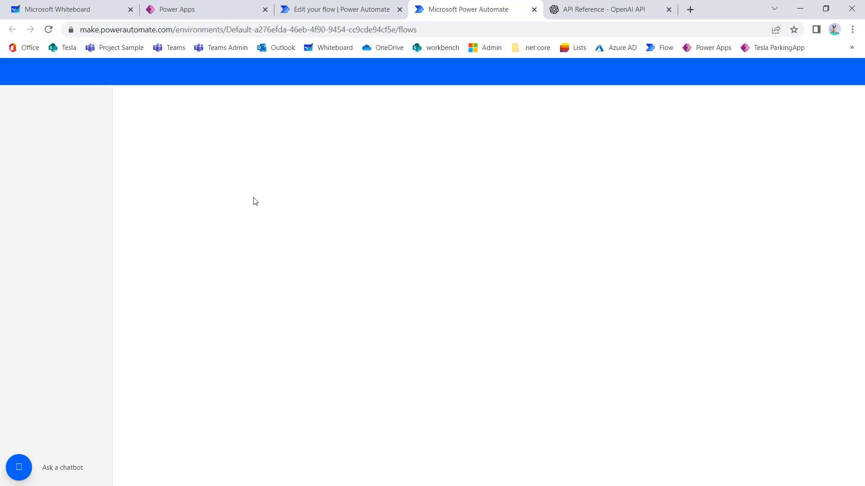
click(227, 227)
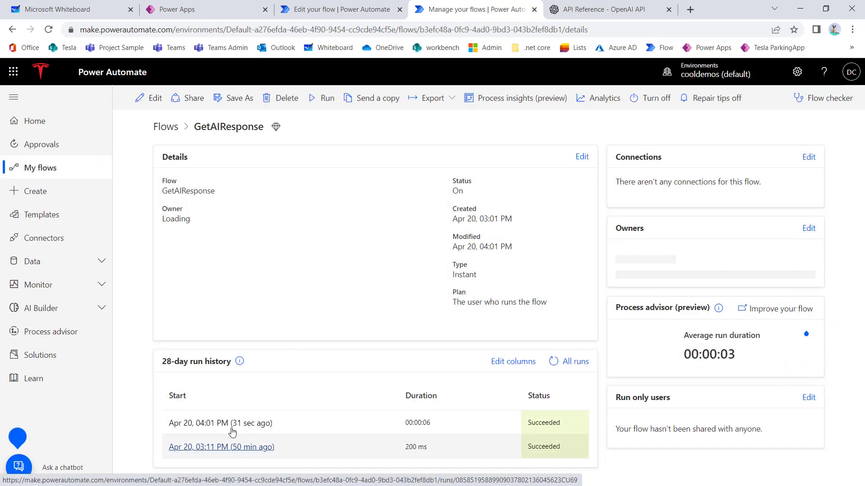
click(254, 426)
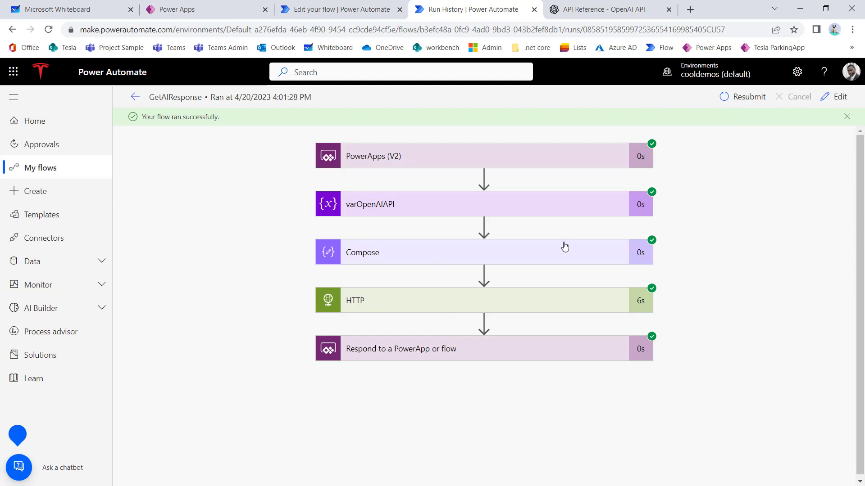
Expand the run's HTTP action and examine the assistant's message content in its output body.
click(517, 307)
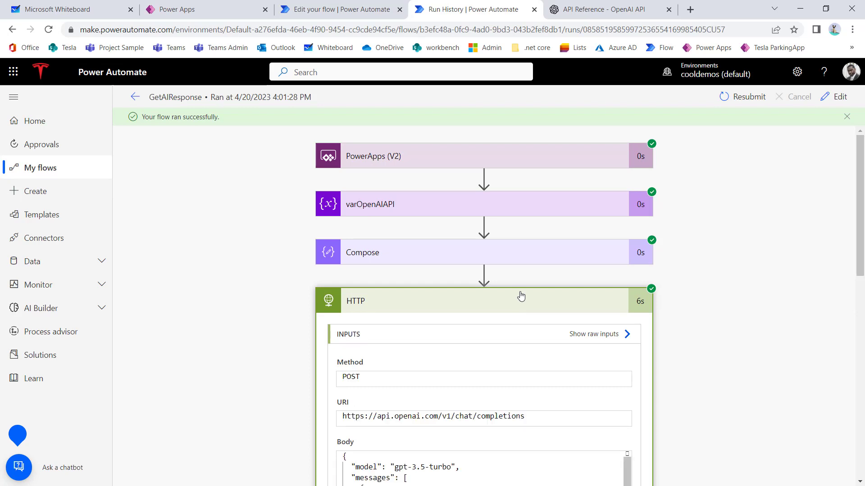
scroll(767, 392, down, 12)
scroll(745, 370, down, 1)
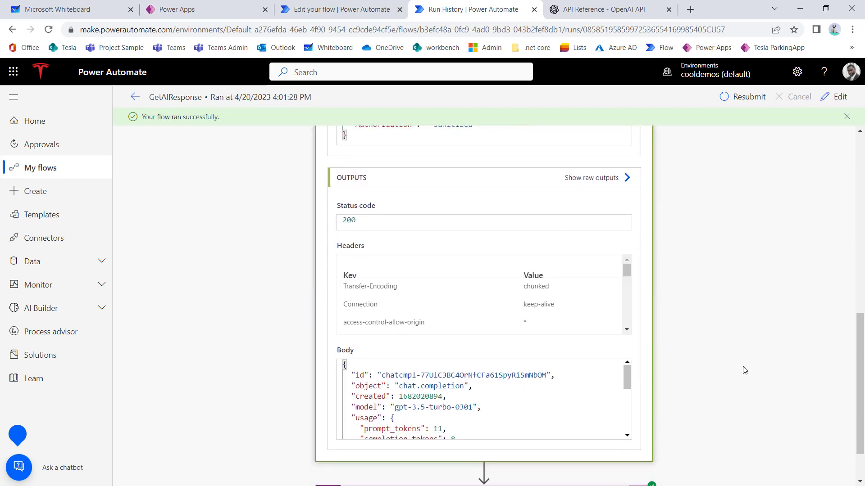
drag(629, 327, 628, 364)
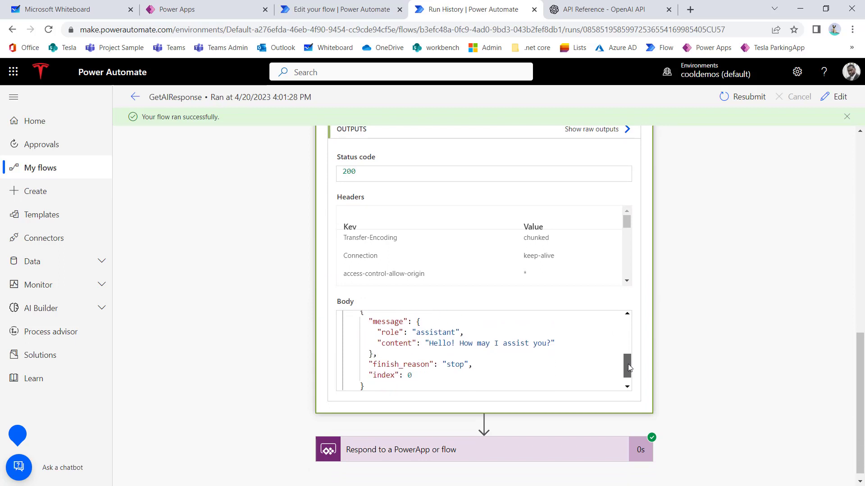
drag(551, 344, 430, 345)
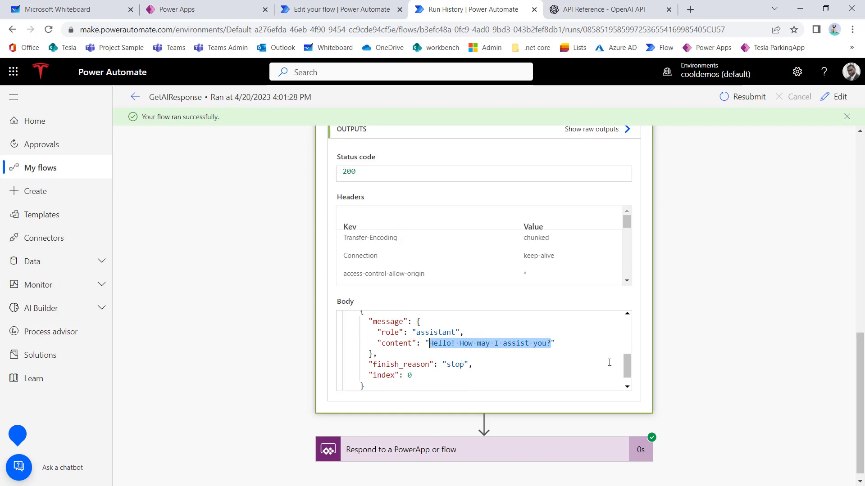
Copy the entire JSON response from the HTTP action's output body.
scroll(619, 334, up, 3)
scroll(620, 334, up, 2)
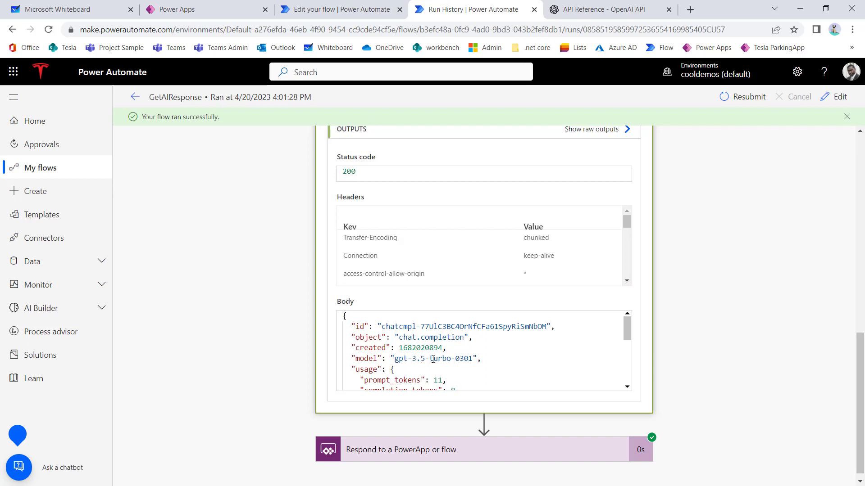
key(ctrl+a)
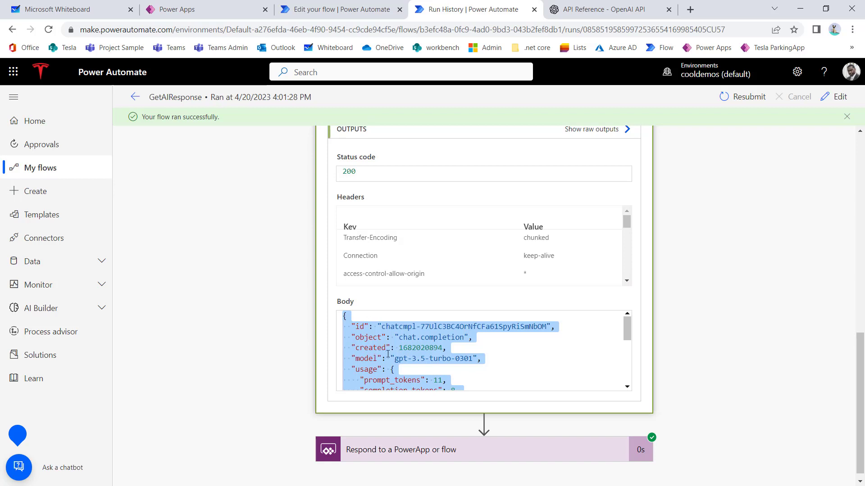
Open the flow for editing and add a Parse JSON action between HTTP and Respond to a PowerApp or flow.
click(839, 97)
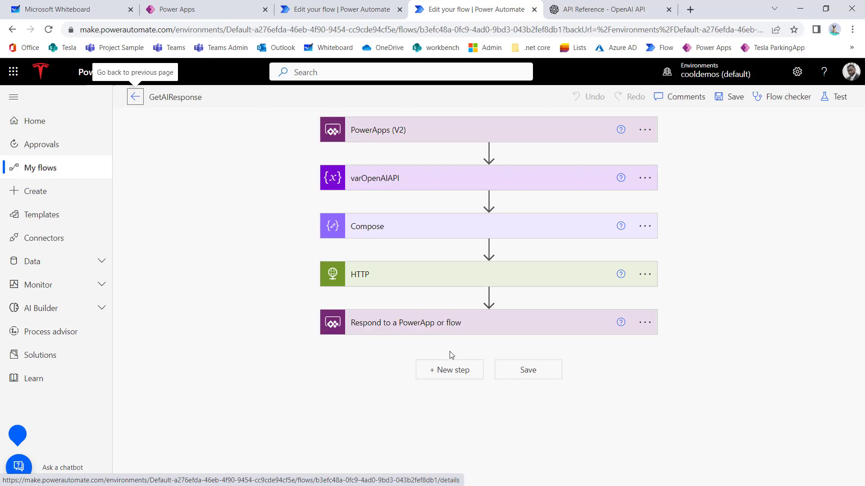
click(488, 295)
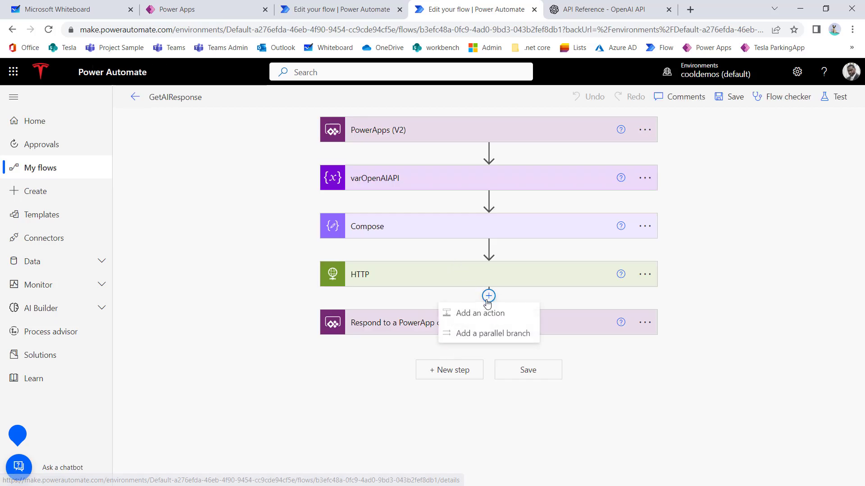
click(487, 320)
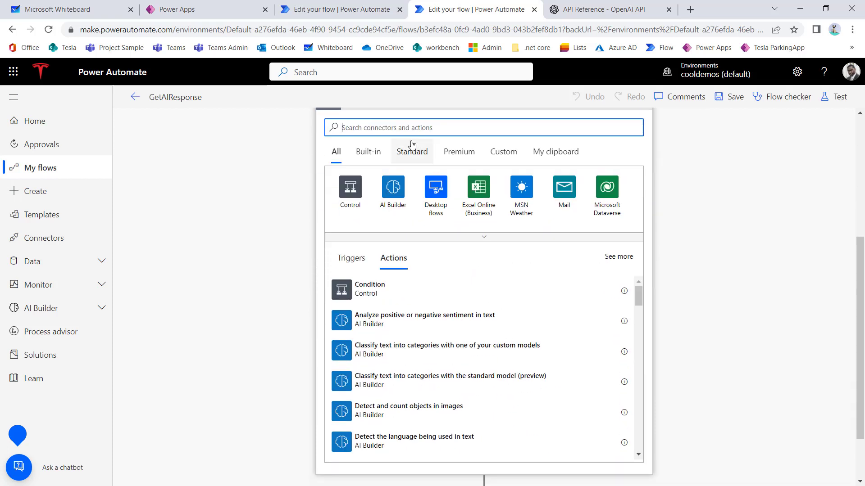
text(json)
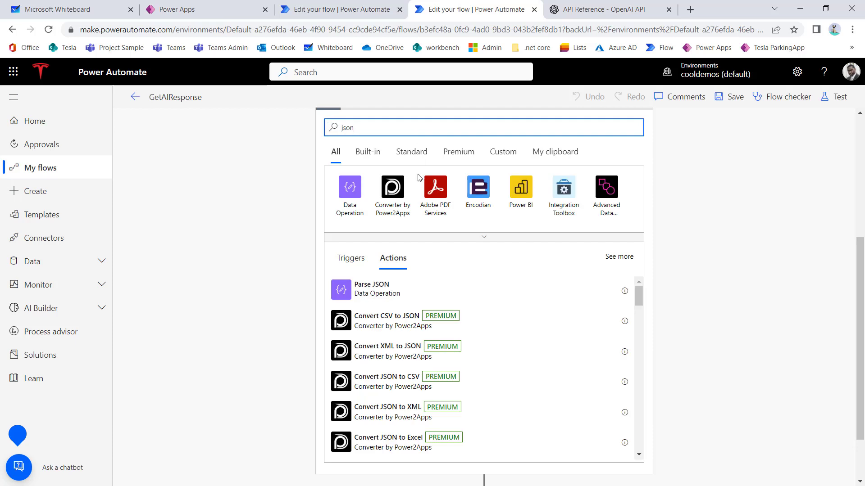
click(364, 292)
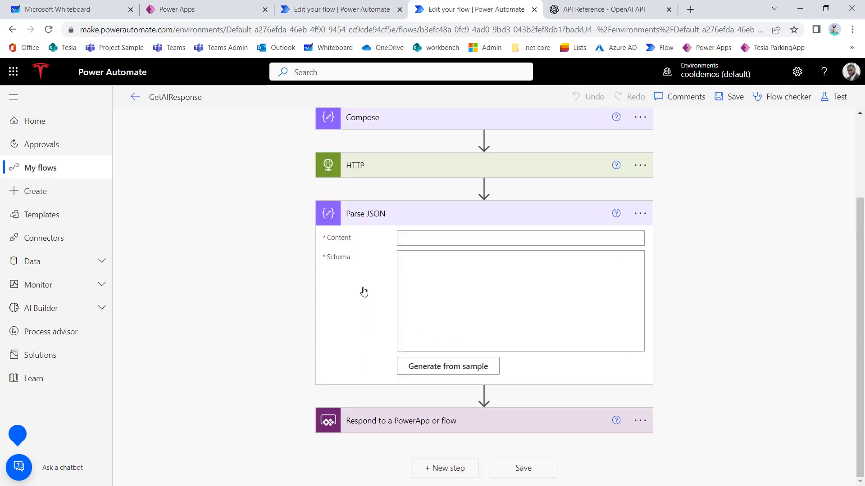
Set the Parse JSON action's Content to the HTTP action's Body output.
click(421, 243)
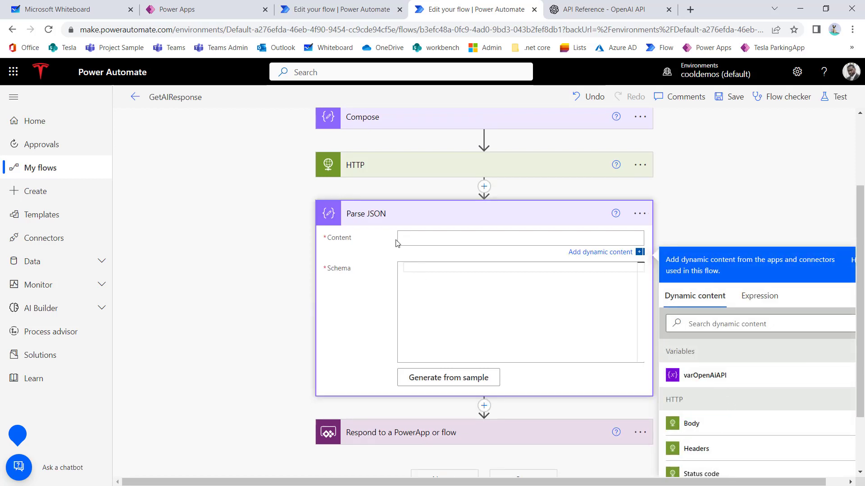
scroll(796, 442, down, 2)
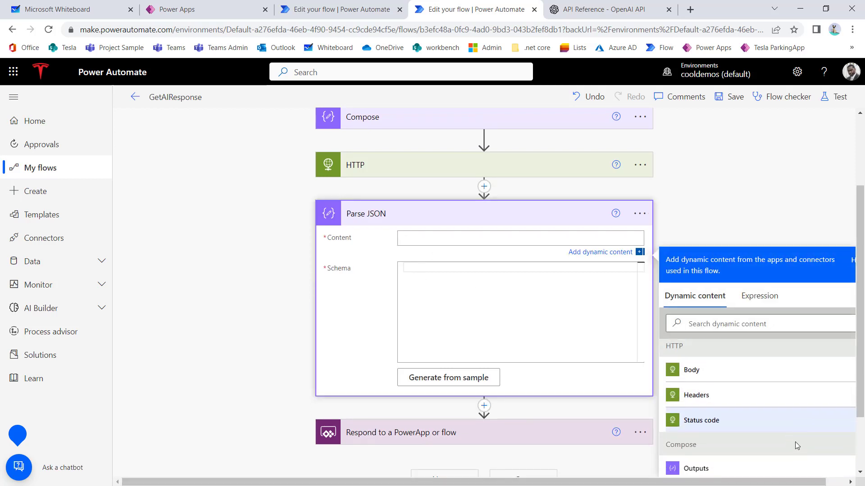
click(704, 357)
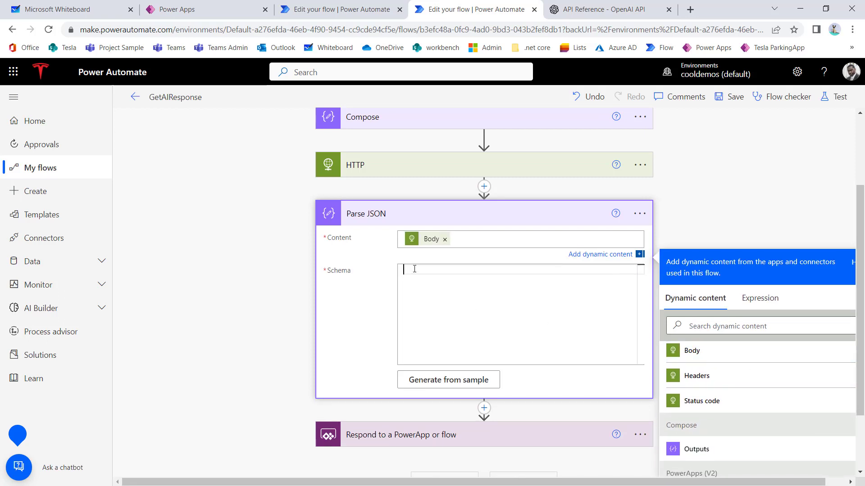
Generate the Parse JSON schema from a sample payload using the copied OpenAI response.
click(434, 325)
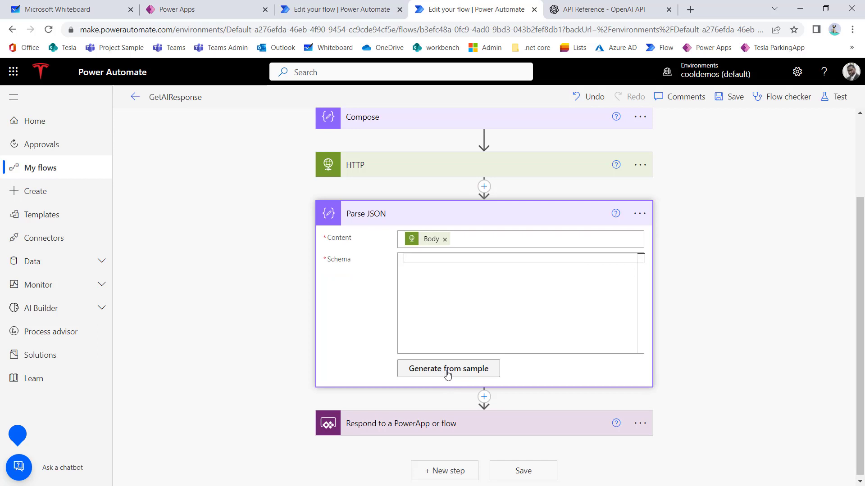
click(447, 370)
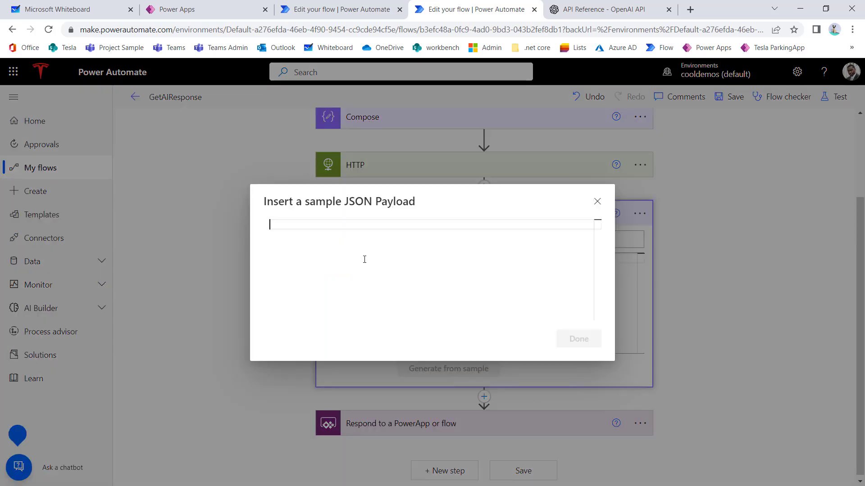
key(ctrl+v)
scroll(356, 279, up, 5)
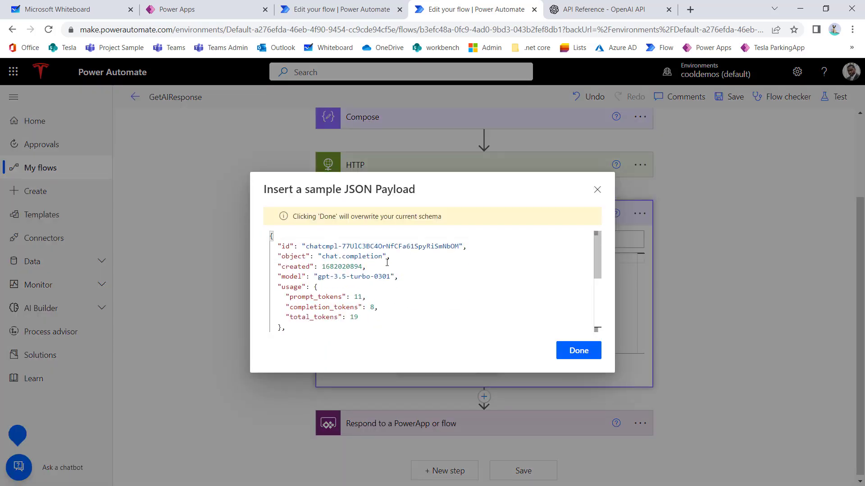
scroll(327, 266, down, 5)
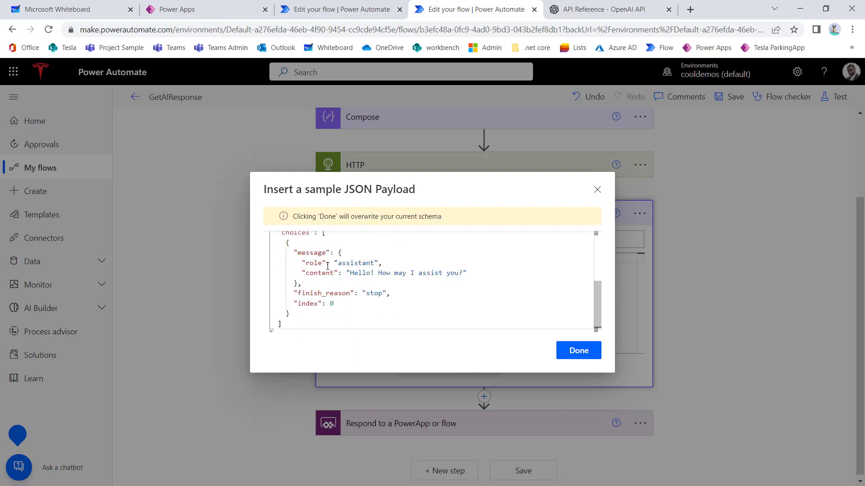
click(579, 351)
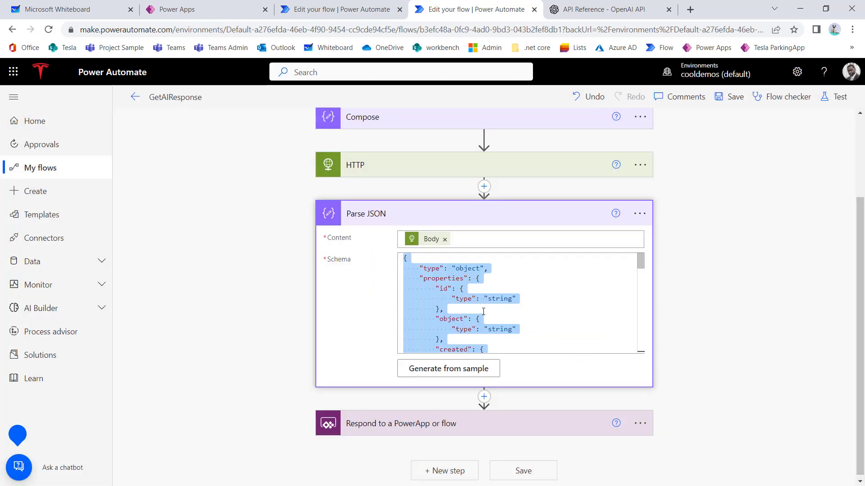
Expand Respond to a PowerApp or flow and clear the entire chatResponse value.
click(490, 432)
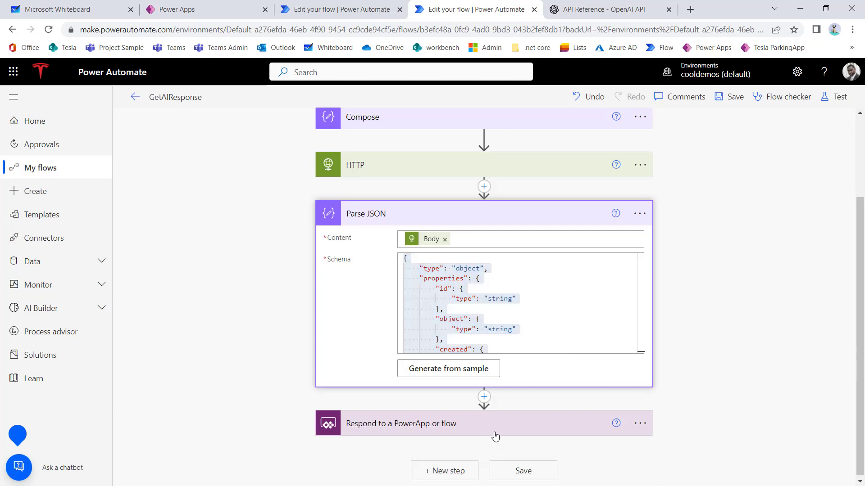
scroll(492, 356, down, 1)
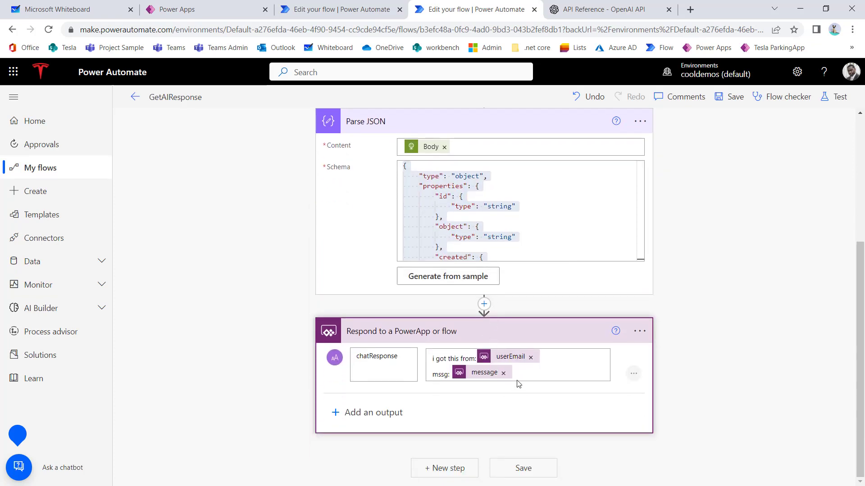
click(503, 375)
click(467, 372)
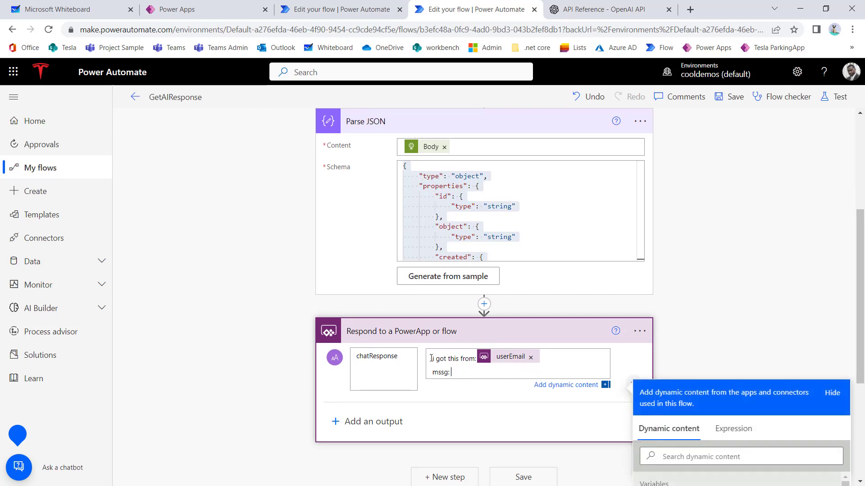
key(ctrl+a)
key(BackSpace)
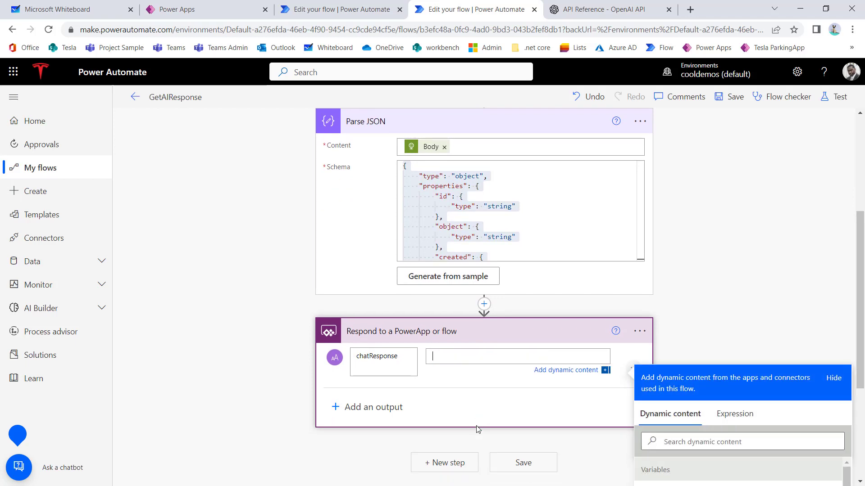
Try to insert the Parse JSON content output as the chatResponse value.
scroll(747, 310, down, 3)
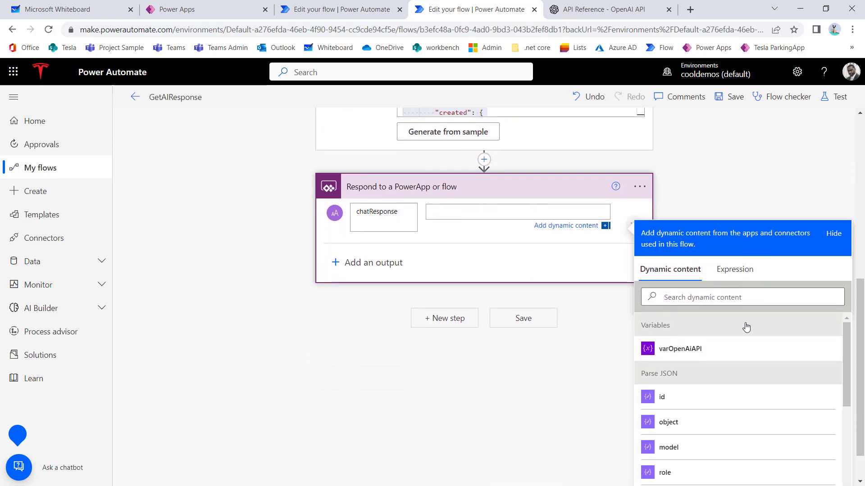
scroll(711, 399, down, 6)
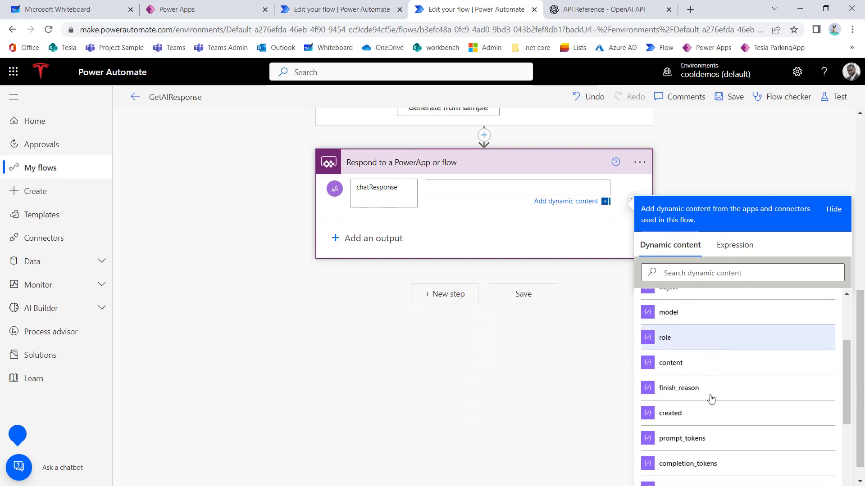
scroll(713, 392, up, 3)
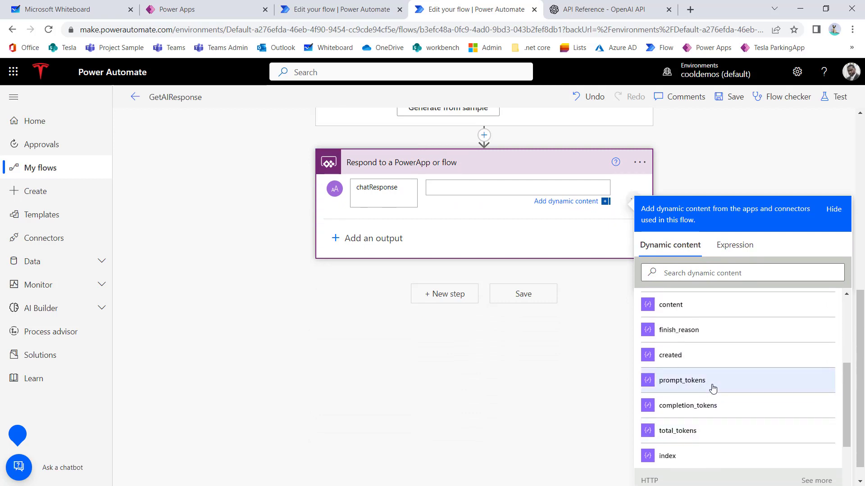
scroll(711, 388, up, 2)
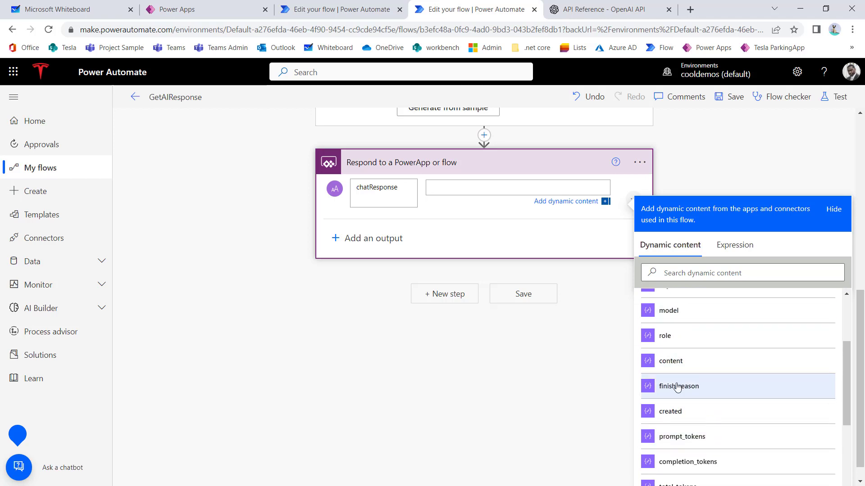
scroll(673, 387, up, 2)
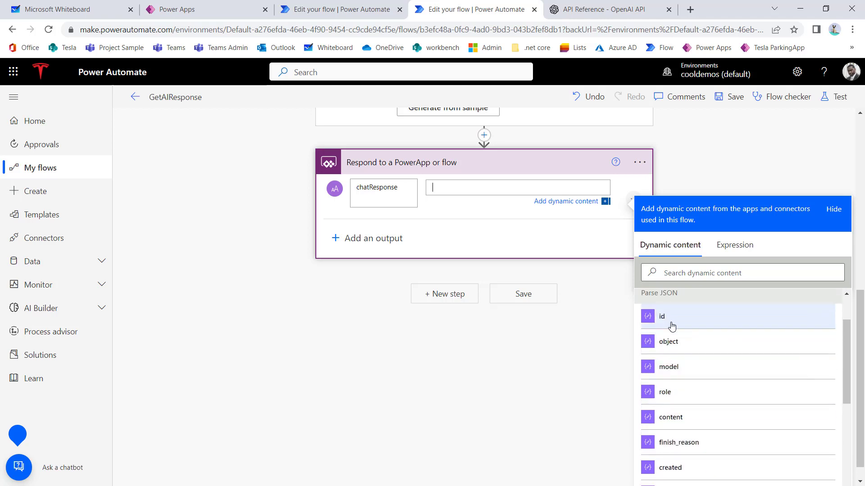
scroll(681, 355, down, 2)
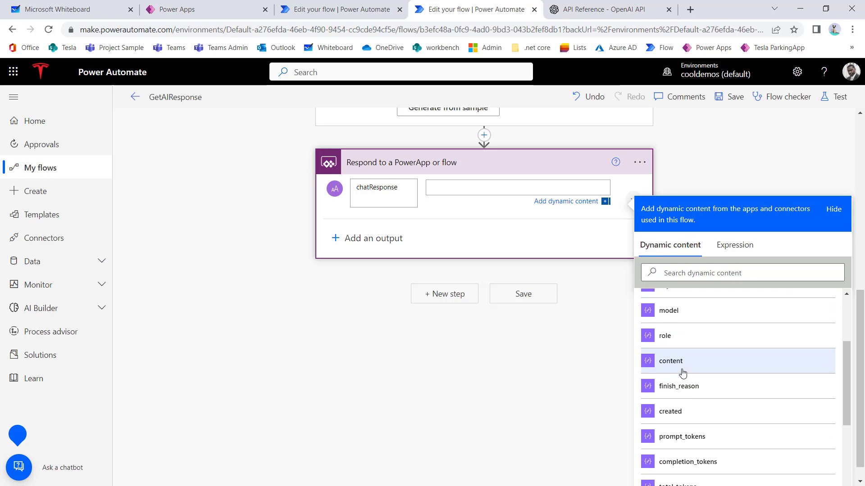
click(680, 375)
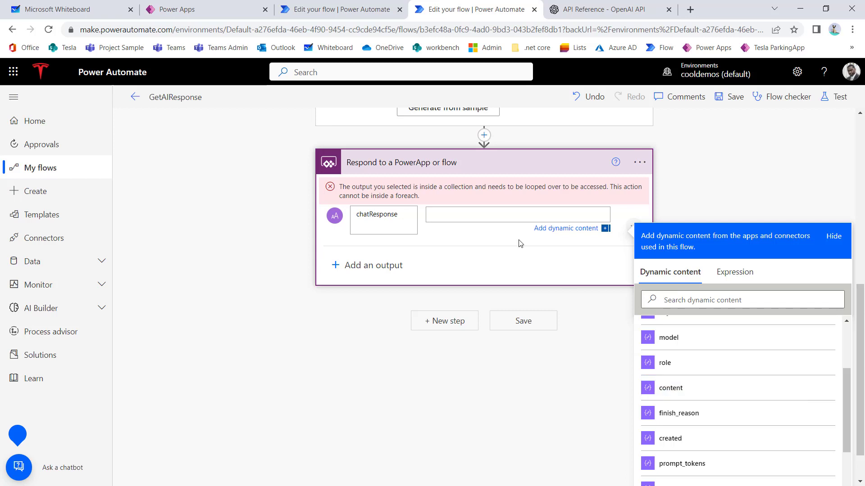
scroll(510, 226, up, 4)
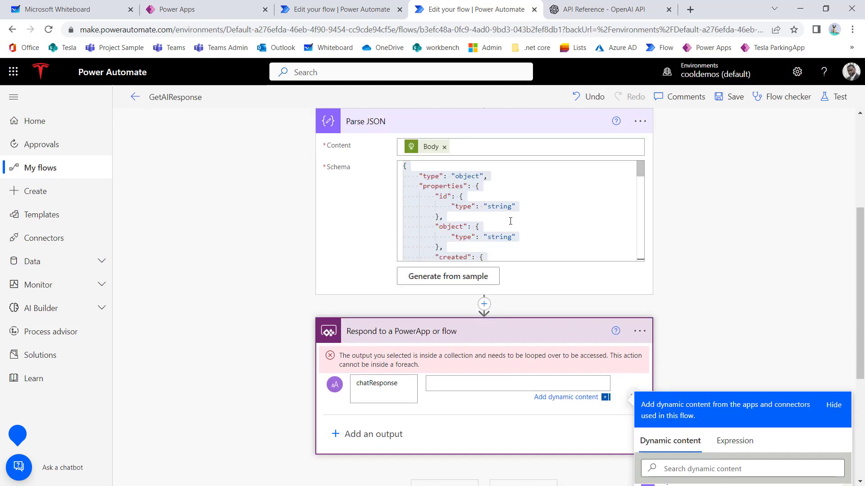
scroll(511, 220, down, 6)
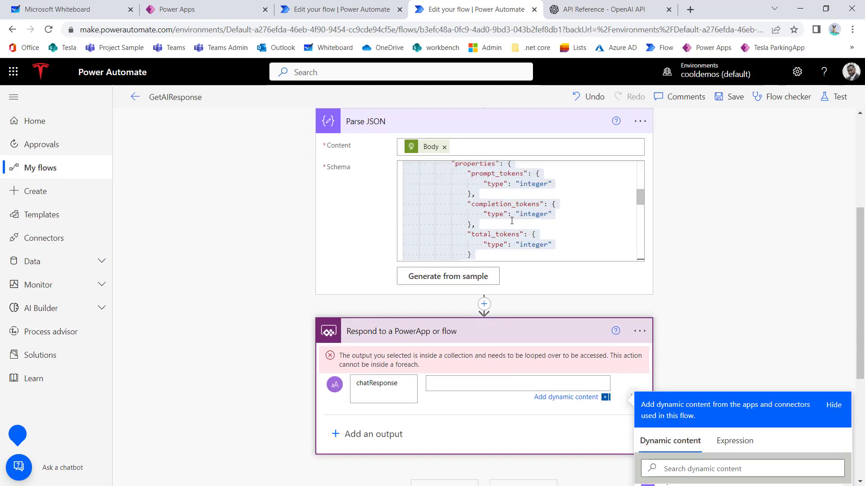
scroll(512, 222, down, 10)
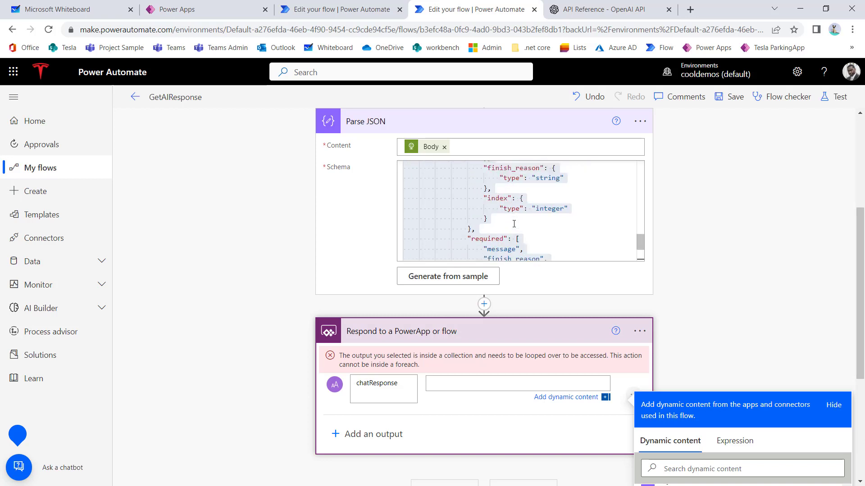
scroll(515, 221, up, 1)
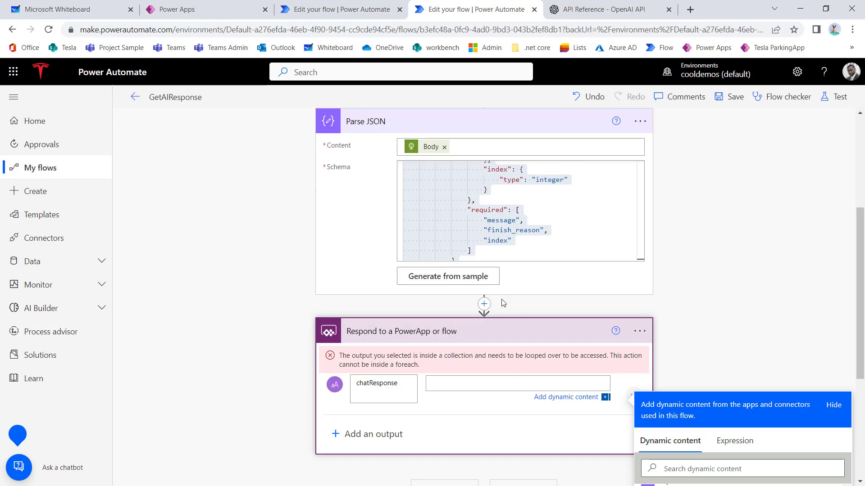
click(485, 304)
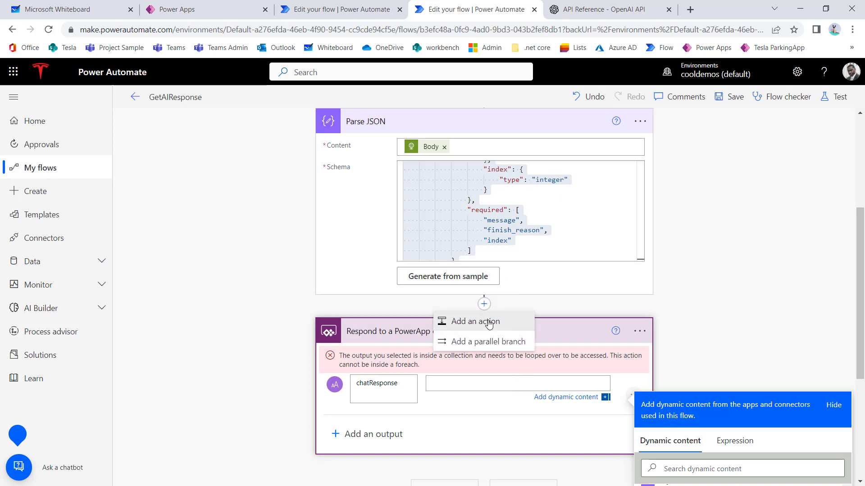
click(477, 321)
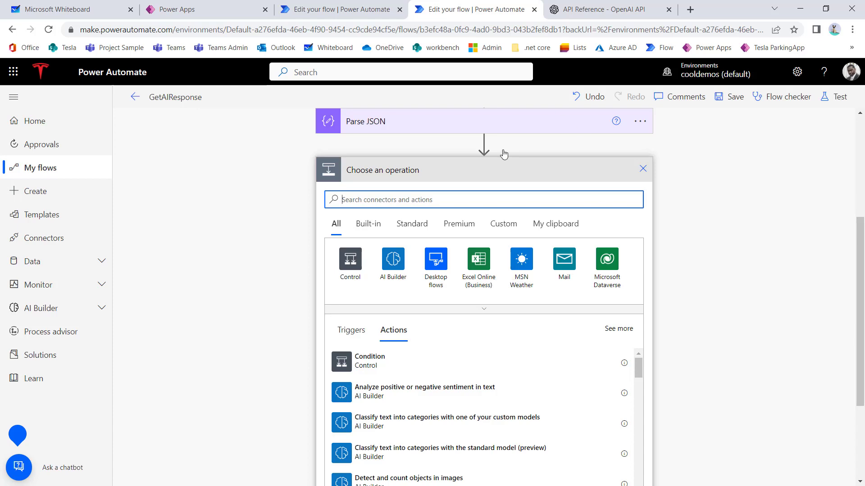
scroll(519, 185, up, 4)
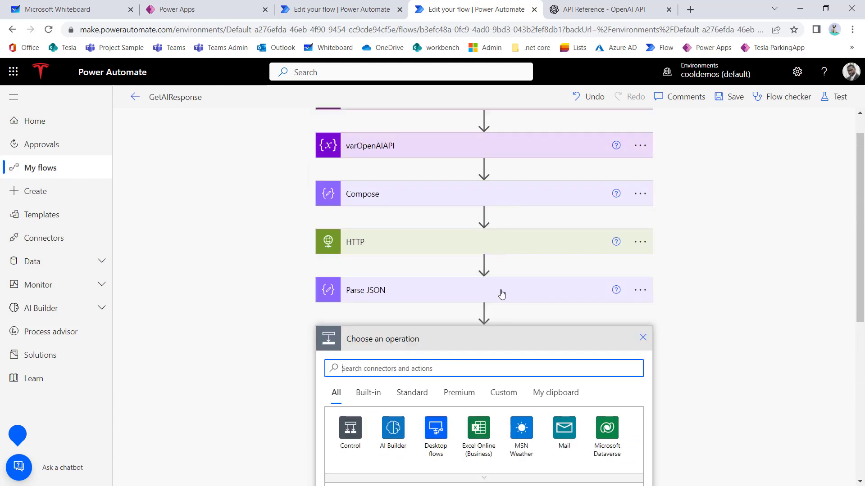
click(569, 343)
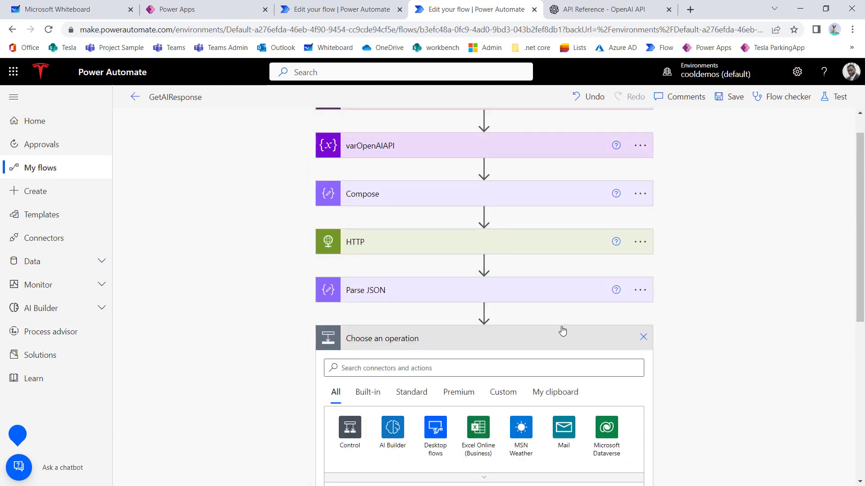
click(646, 341)
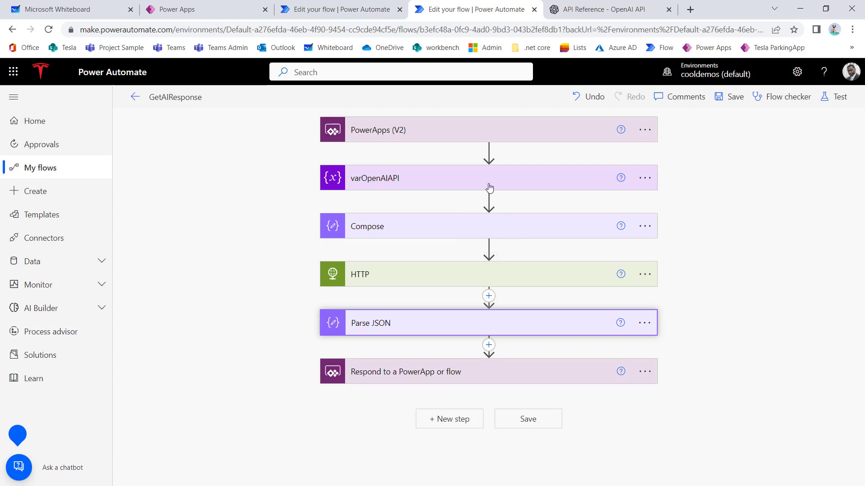
Add an Initialize variable action after varOpenAIAPI, naming the variable varApiResponse with type String.
click(491, 203)
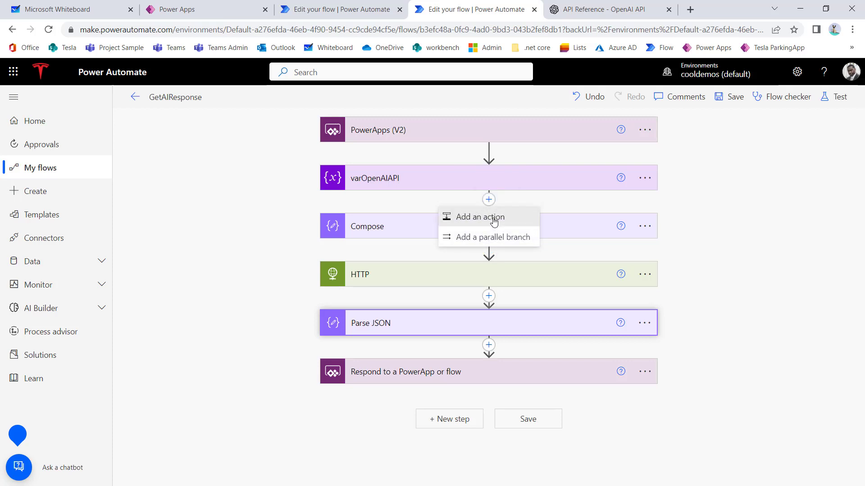
click(494, 218)
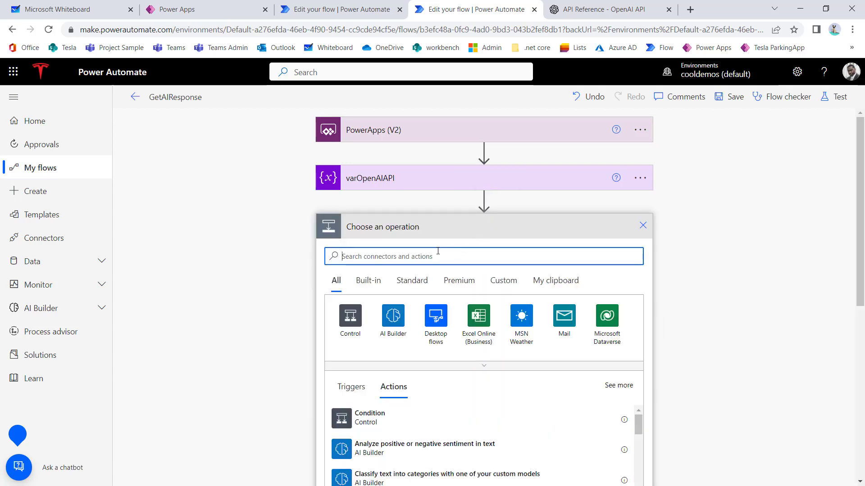
text(var)
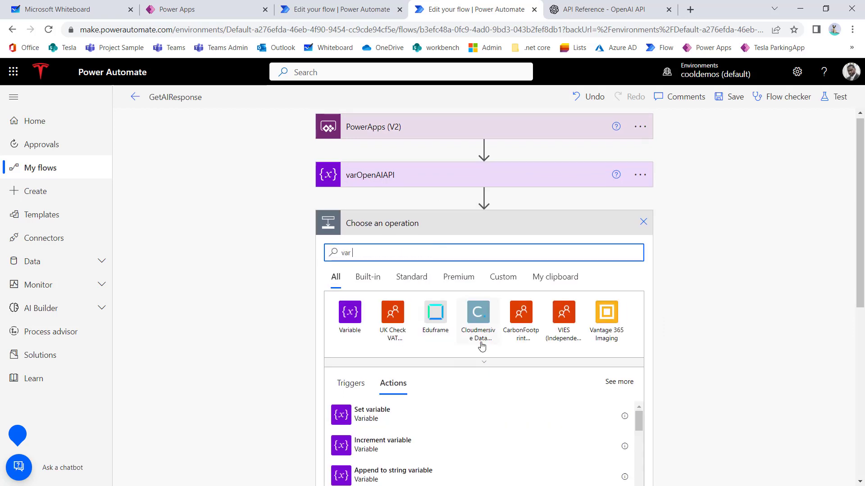
scroll(481, 347, down, 4)
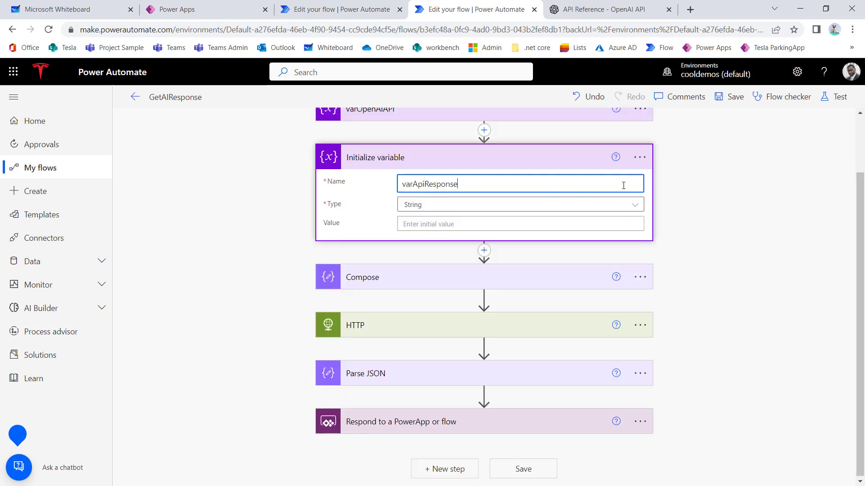
Rename the new Initialize variable action as varApiResponse and collapse its card.
click(640, 157)
click(692, 197)
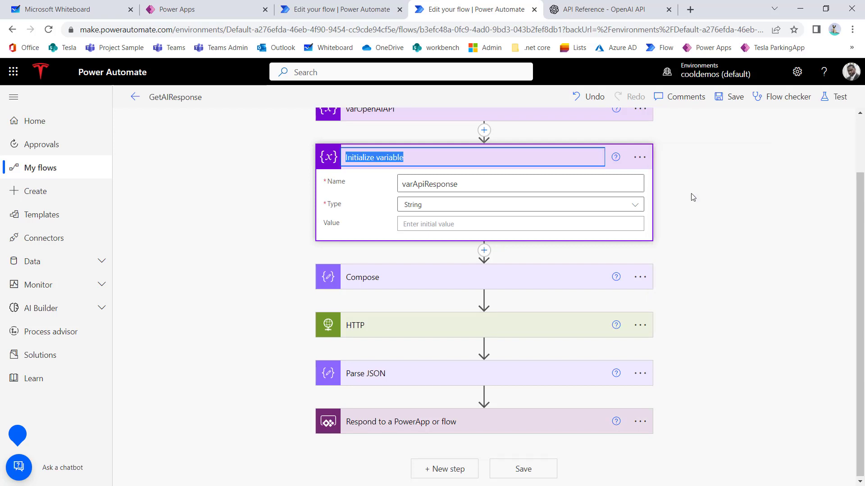
text(varApiResponse)
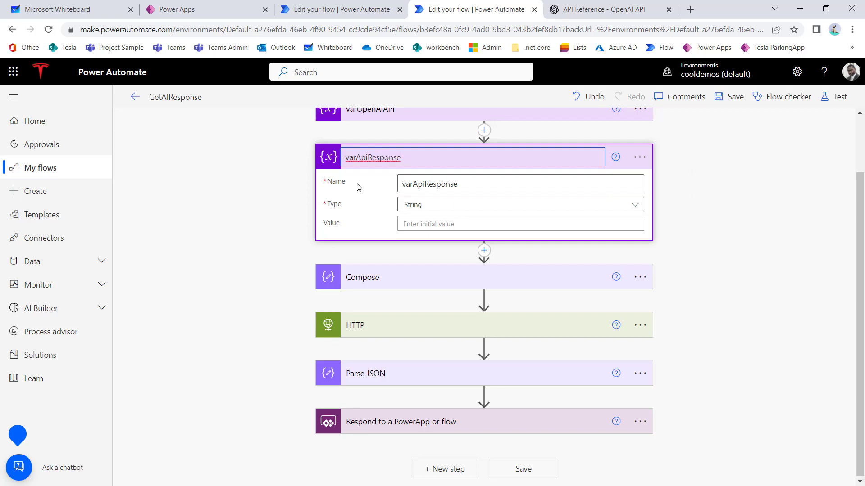
click(359, 187)
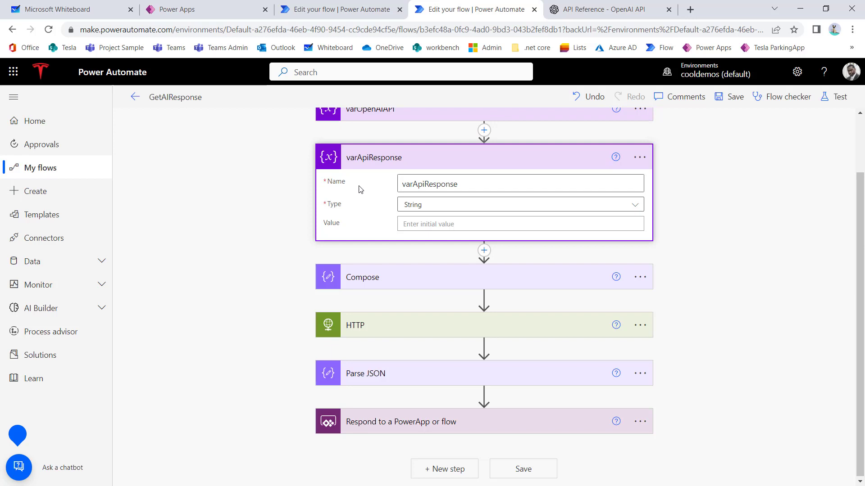
click(407, 158)
Add a Set variable action between Parse JSON and Respond to a PowerApp or flow, targeting varApiResponse.
click(489, 393)
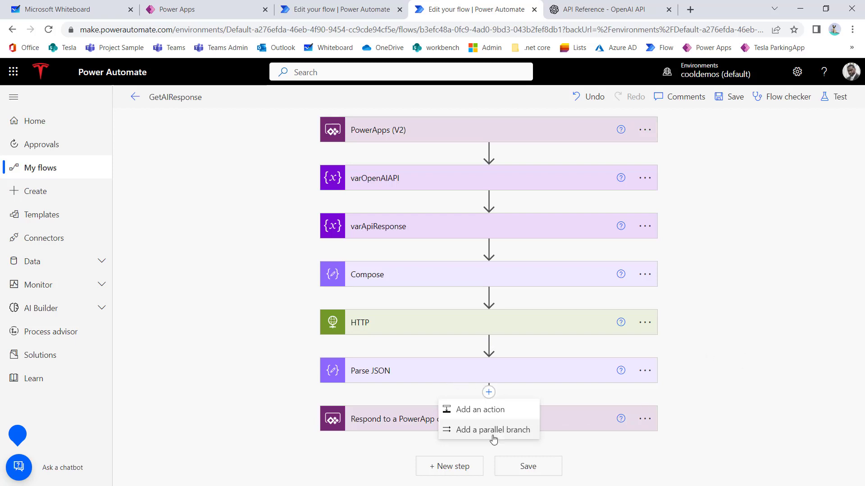
click(487, 410)
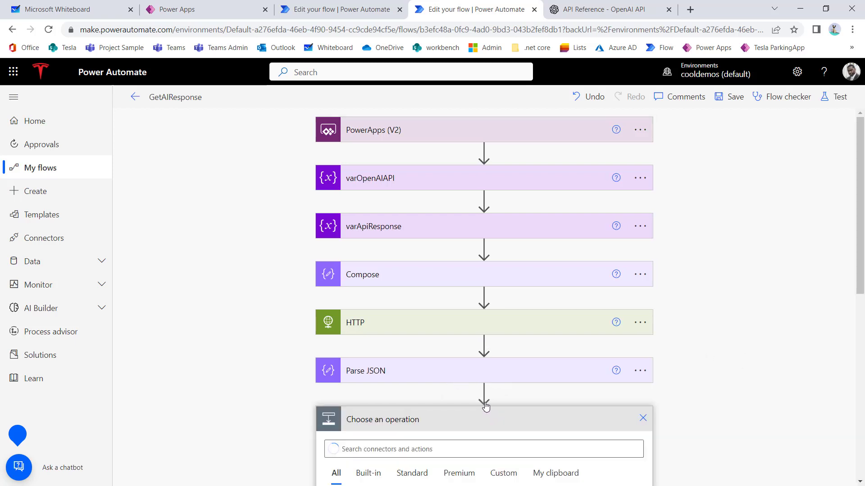
text(var)
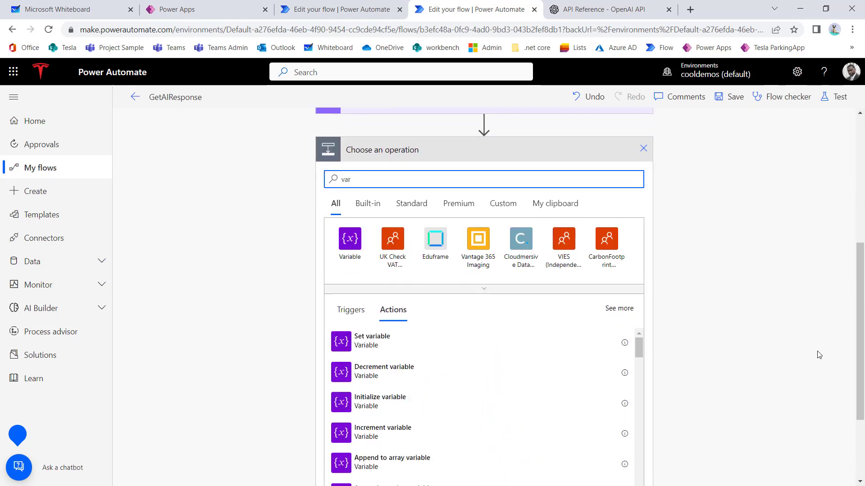
click(381, 328)
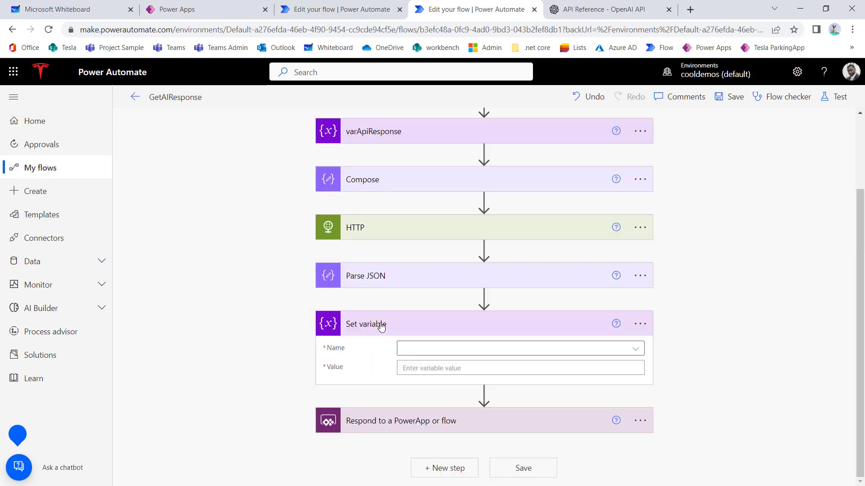
click(431, 350)
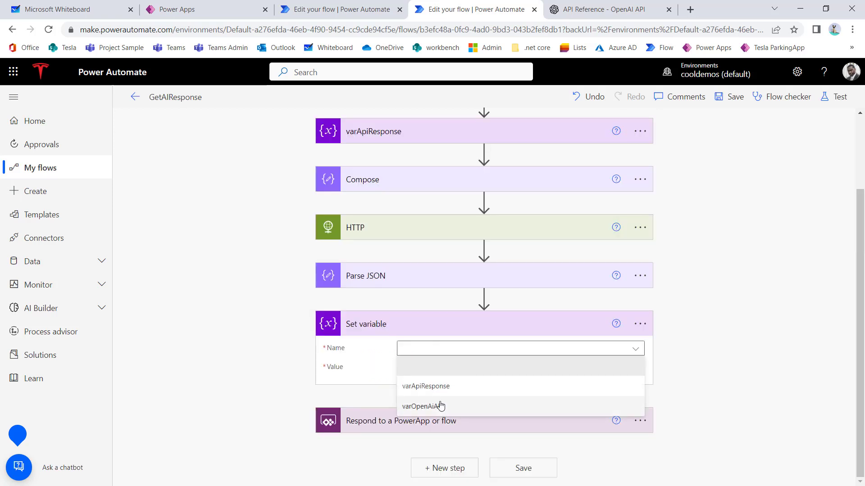
click(425, 386)
Set the Set variable action's value to the Parse JSON content output and expand the action within its loop.
click(434, 372)
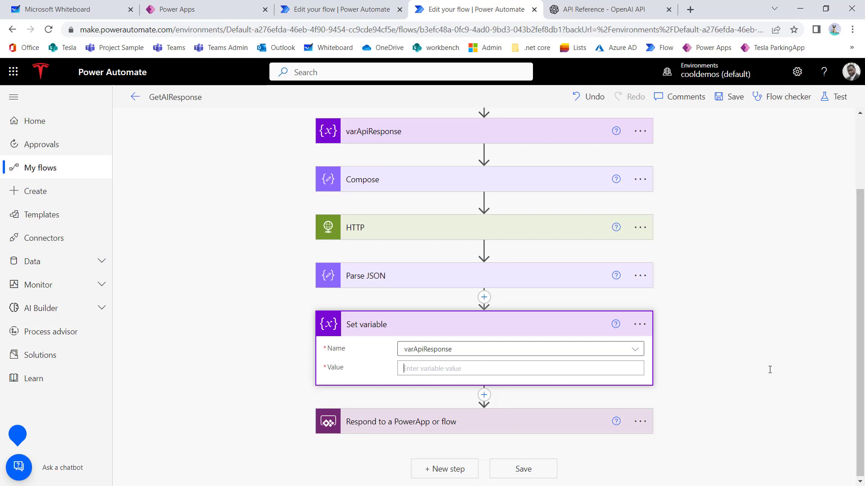
scroll(769, 363, down, 6)
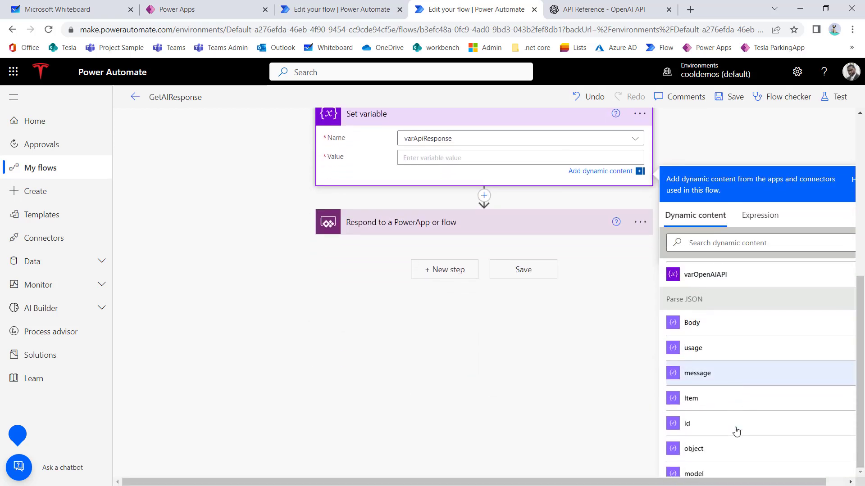
scroll(735, 428, down, 3)
click(710, 402)
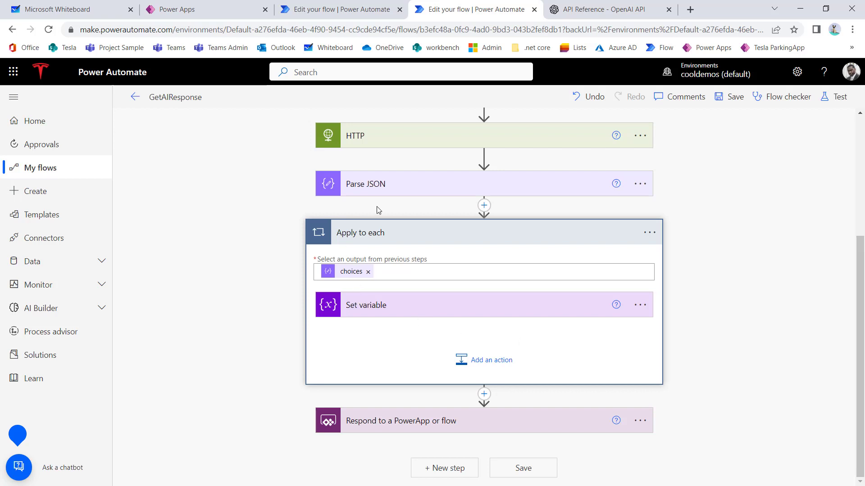
click(463, 312)
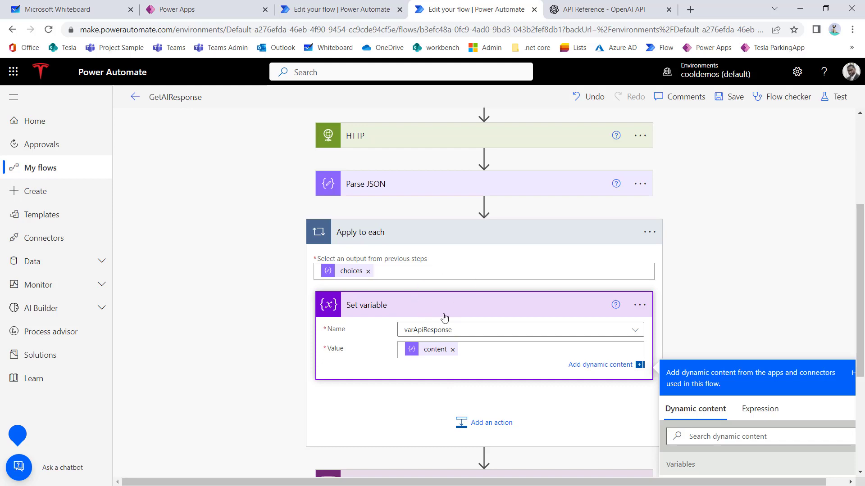
Set the chatResponse output of Respond to a PowerApp or flow to the varApiResponse variable and save the flow.
scroll(422, 339, down, 2)
scroll(423, 338, down, 2)
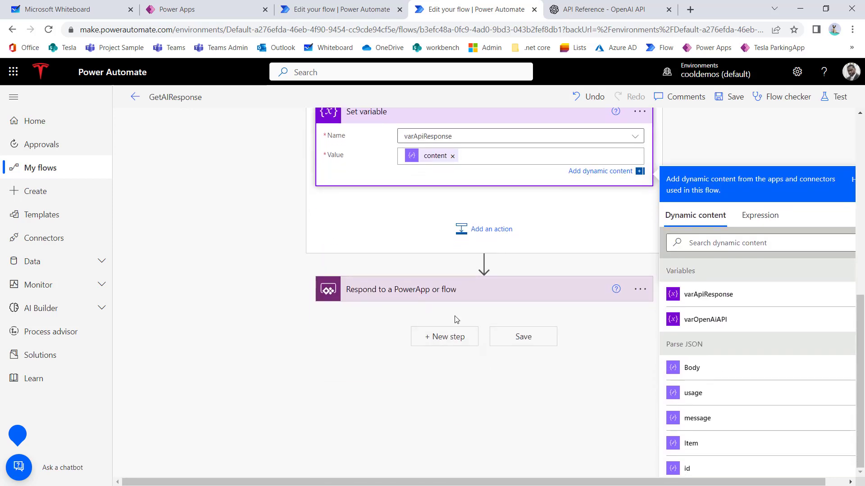
click(455, 292)
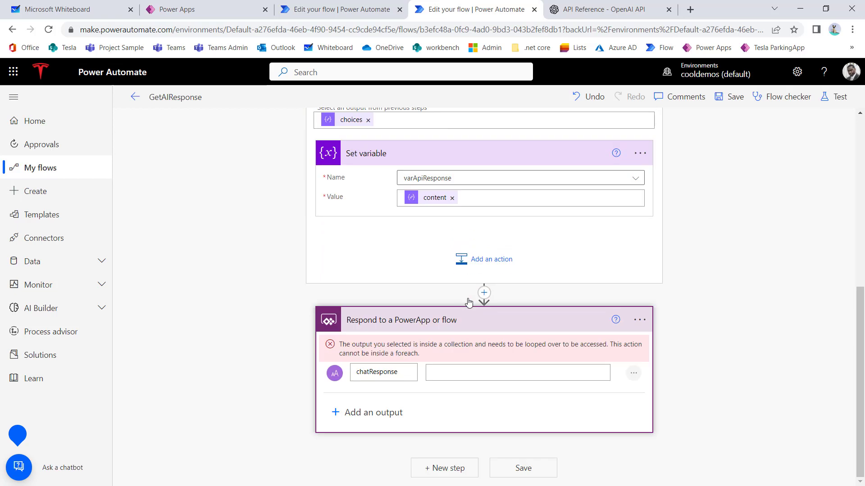
click(447, 374)
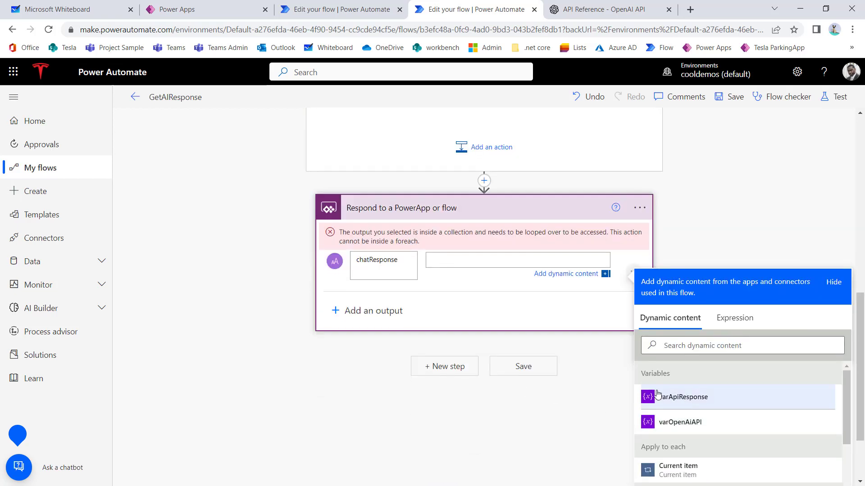
click(658, 396)
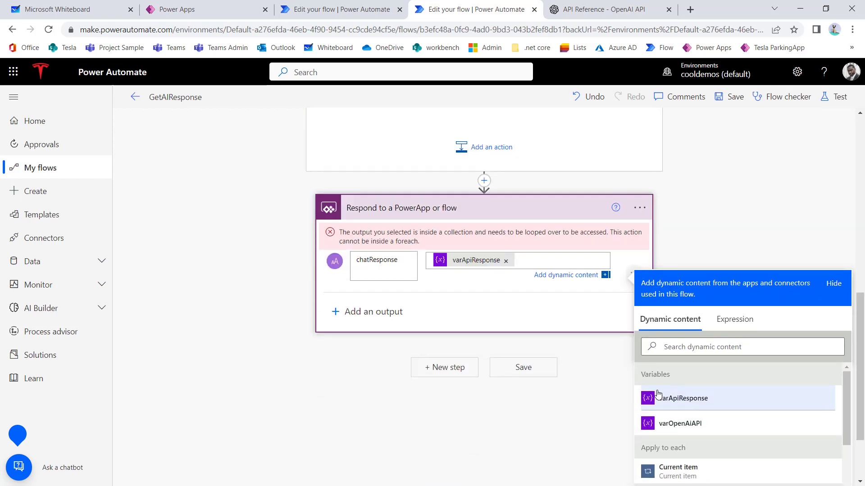
click(735, 97)
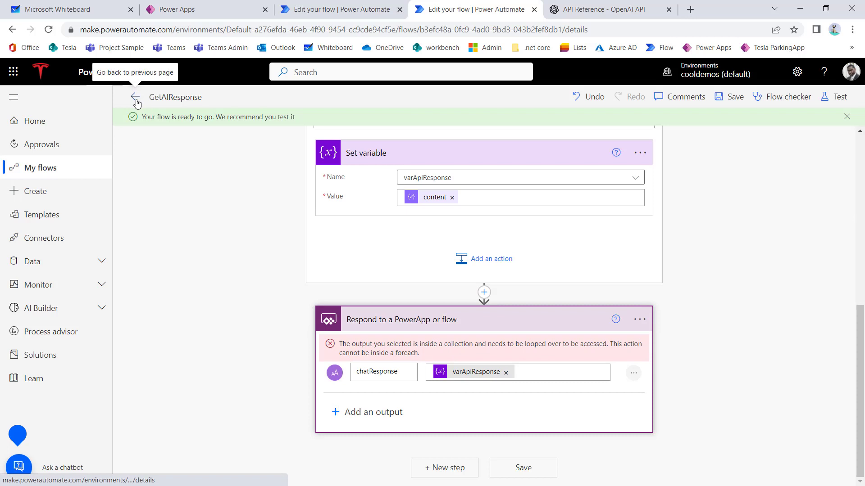
Leave the editor for the flow's details page, reopen GetAIResponse for editing and save it again.
click(135, 97)
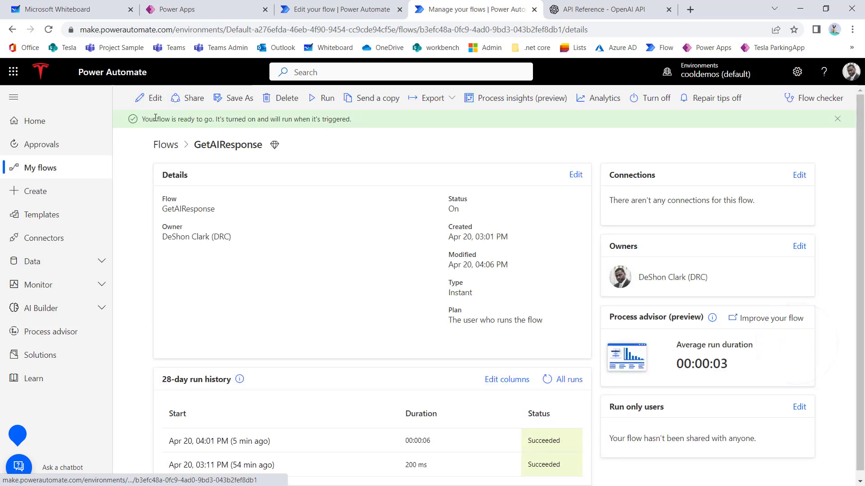
click(155, 99)
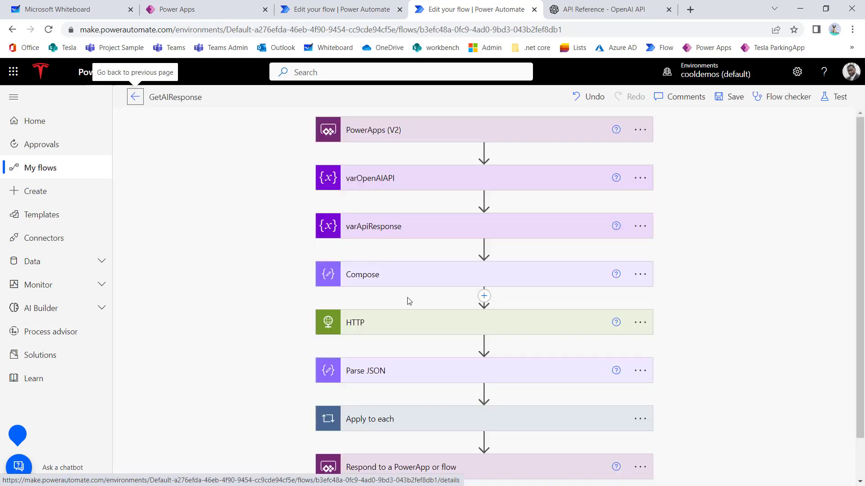
scroll(409, 298, down, 1)
click(735, 97)
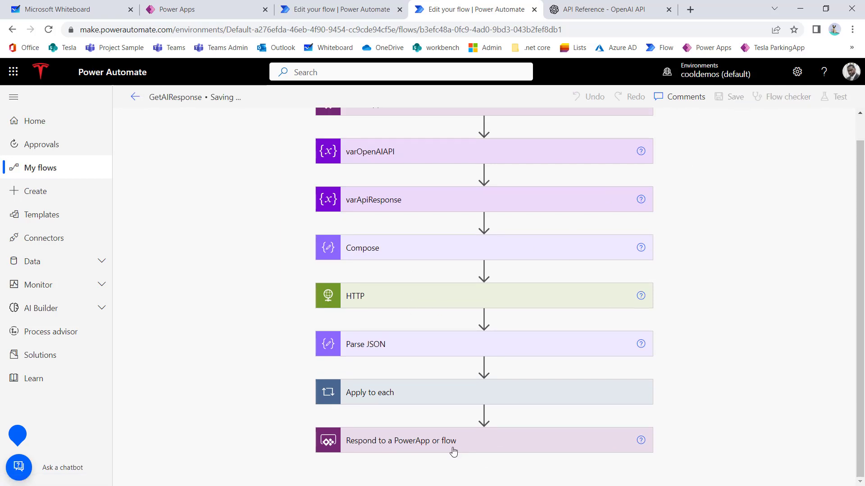
Expand the Respond to a PowerApp or flow and HTTP actions and clear the sample greeting from the content value in the HTTP body.
click(448, 423)
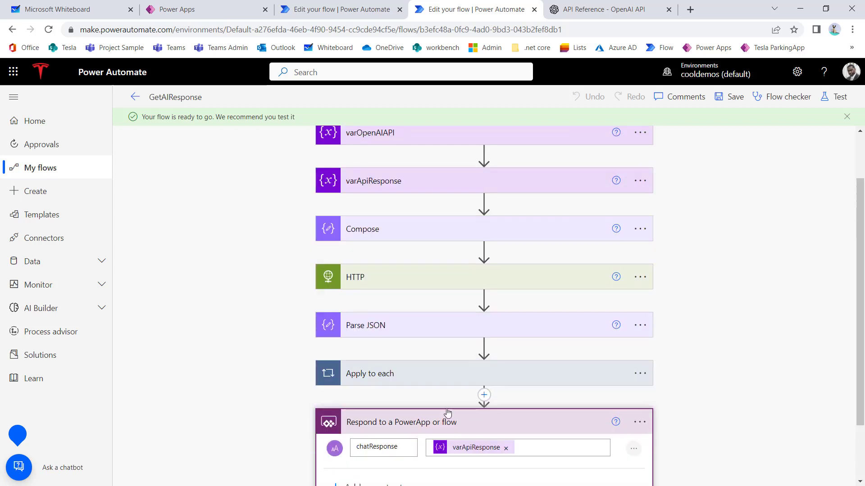
click(415, 312)
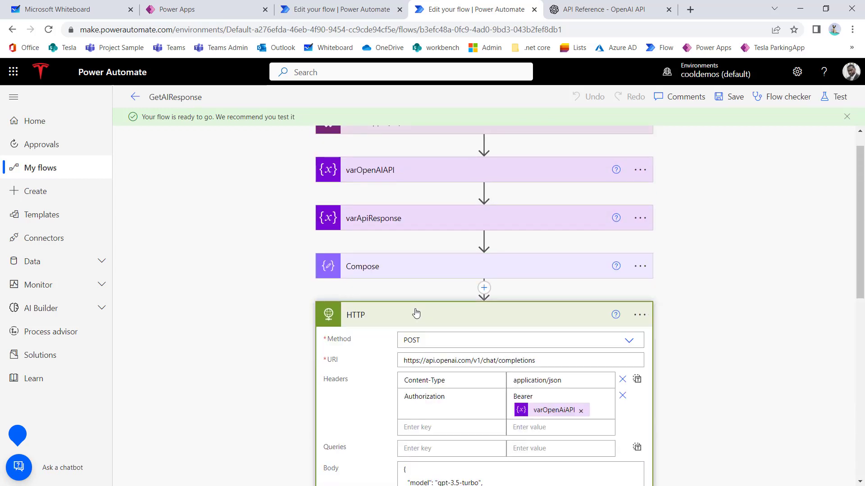
scroll(472, 332, down, 5)
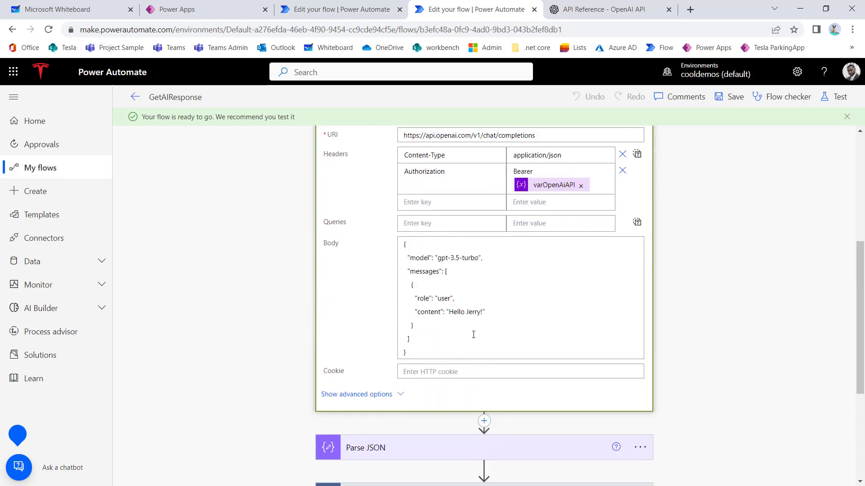
scroll(473, 332, up, 5)
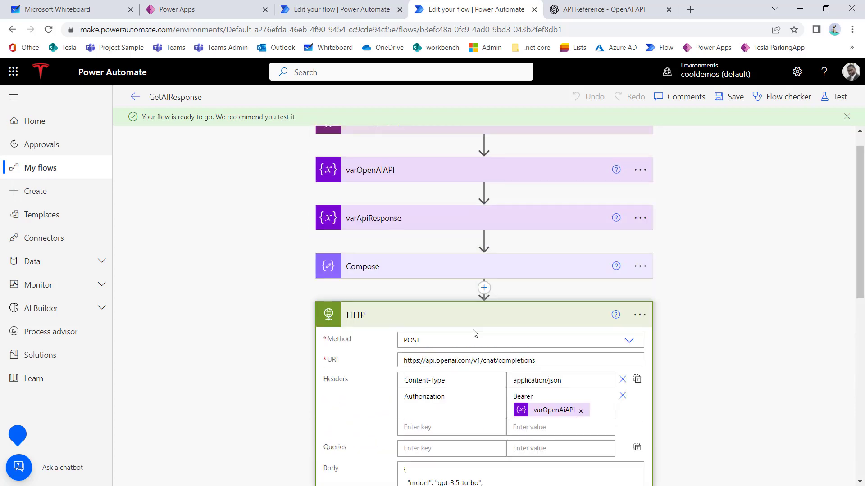
scroll(458, 311, down, 4)
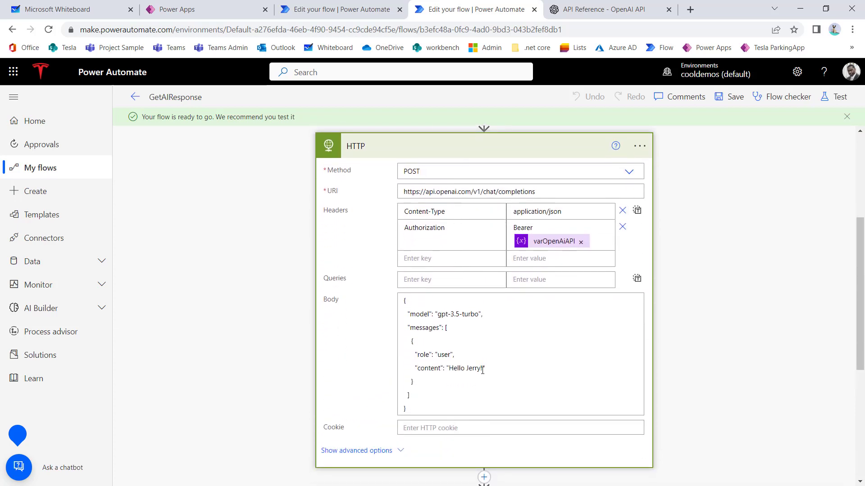
drag(482, 370, 456, 368)
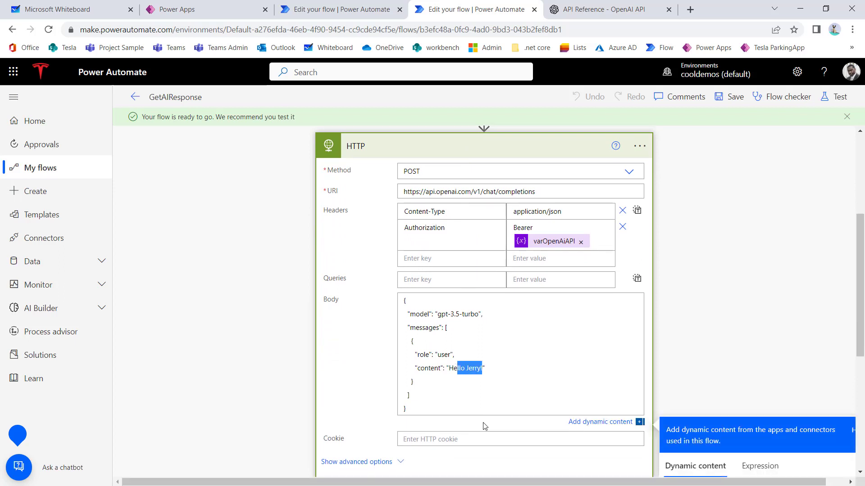
key(BackSpace)
key(BackSpace)
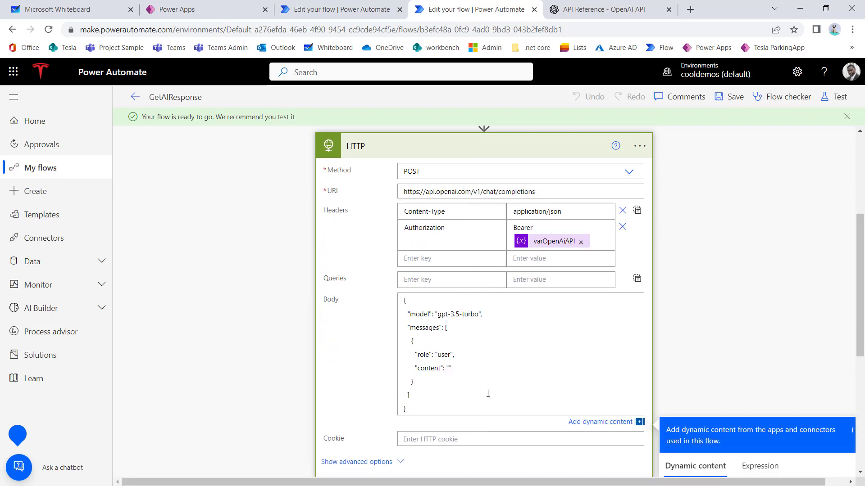
Insert the trigger's message input as the content value in the HTTP action's body.
scroll(486, 419, down, 3)
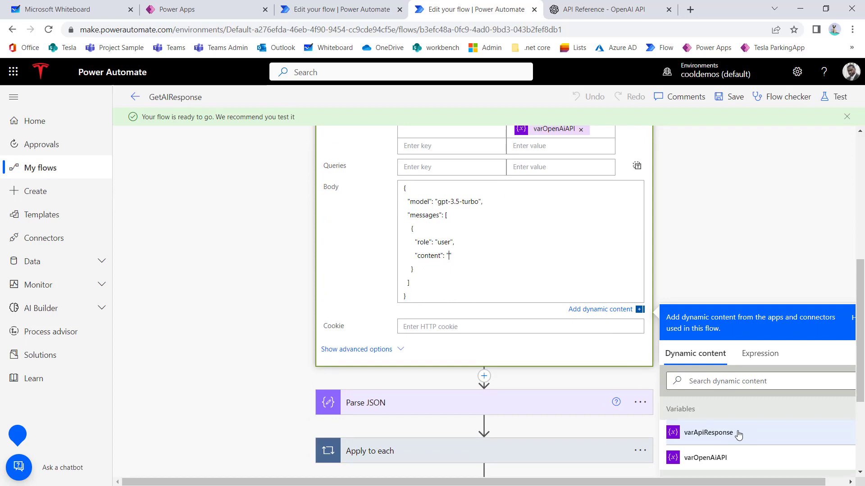
scroll(739, 436, down, 1)
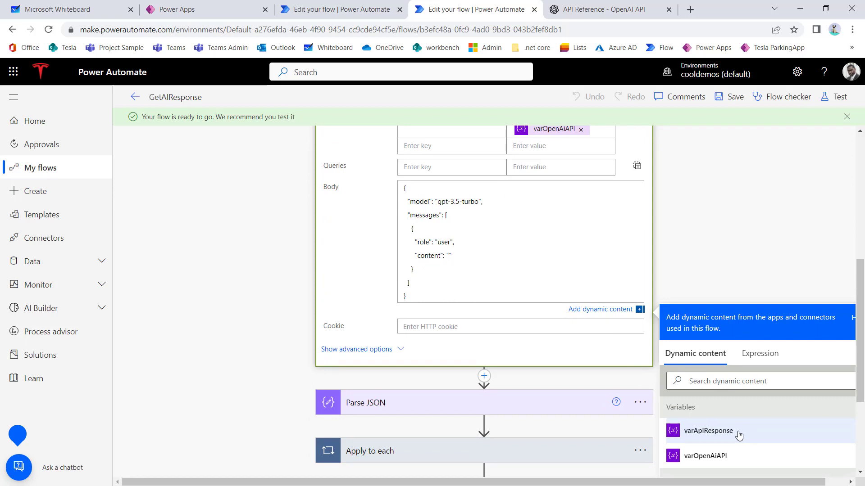
scroll(739, 436, down, 5)
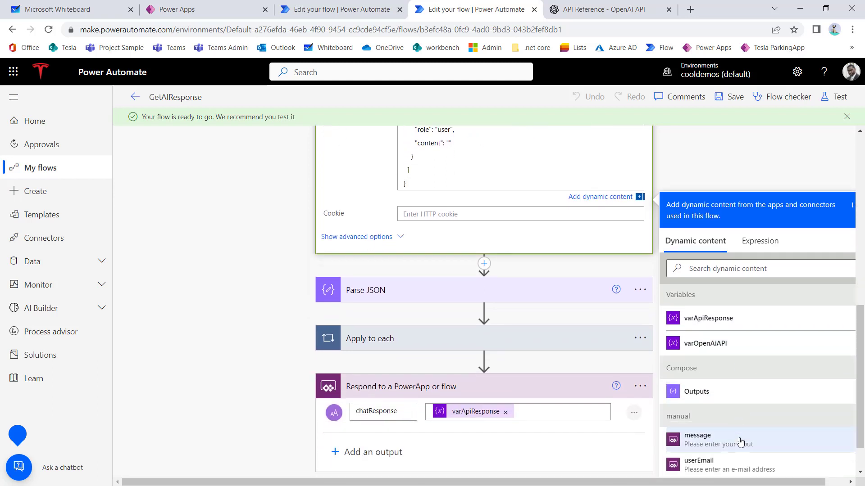
scroll(740, 442, down, 2)
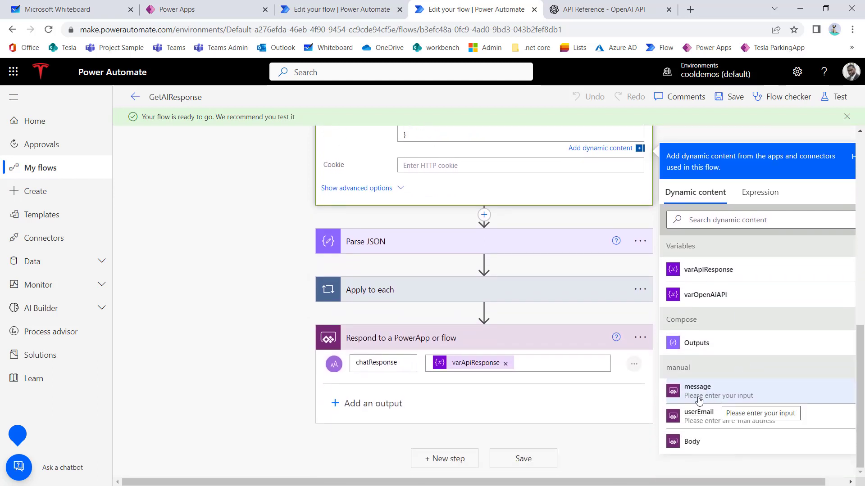
click(678, 392)
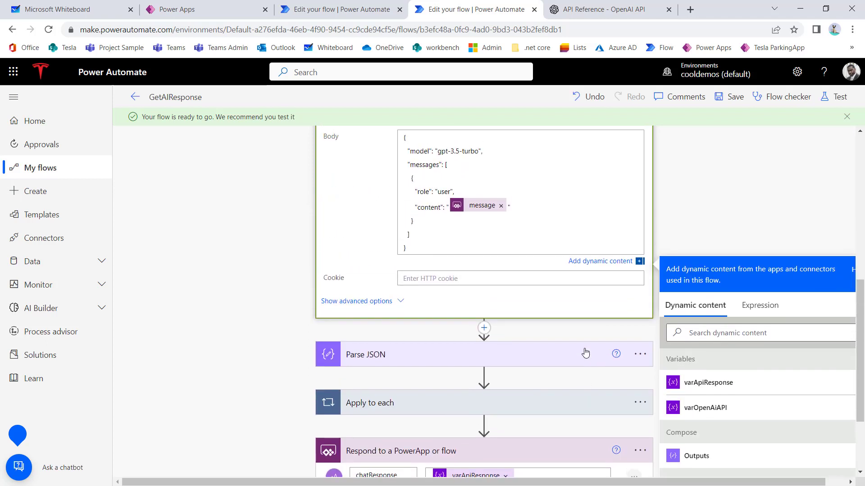
Remove the quotation marks around the message token in the HTTP body and save the flow.
click(516, 213)
key(BackSpace)
click(735, 97)
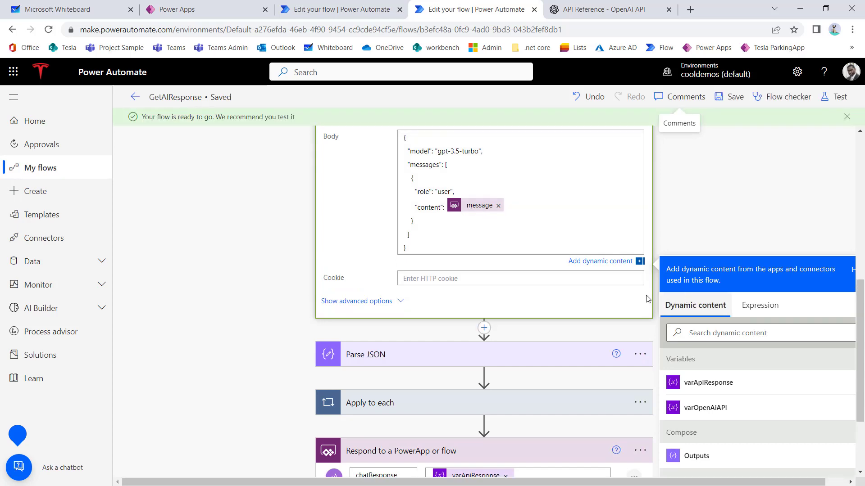
scroll(543, 330, down, 3)
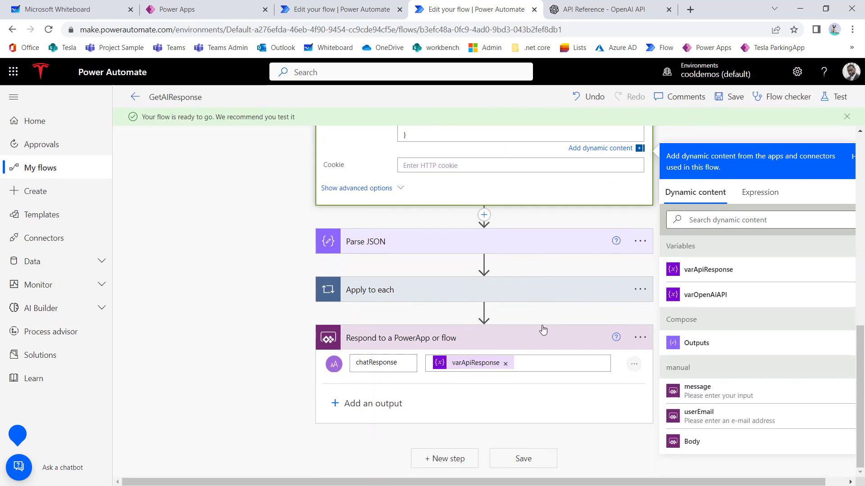
scroll(542, 330, up, 5)
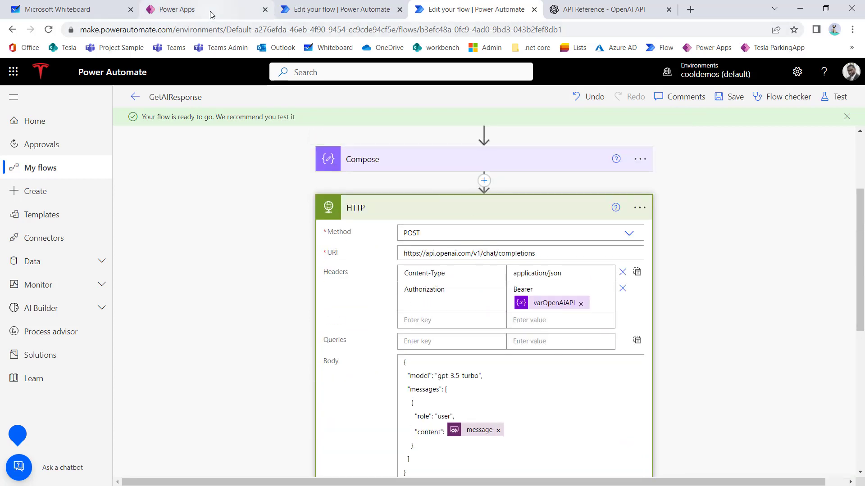
Switch to Power Apps, preview the Jerry Ai HelpDesk app and submit the message "hello how are you?".
click(210, 15)
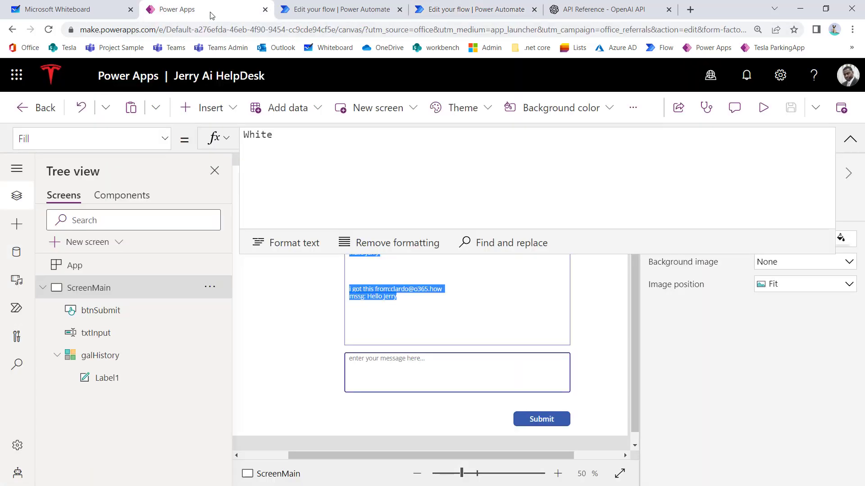
click(763, 108)
click(461, 382)
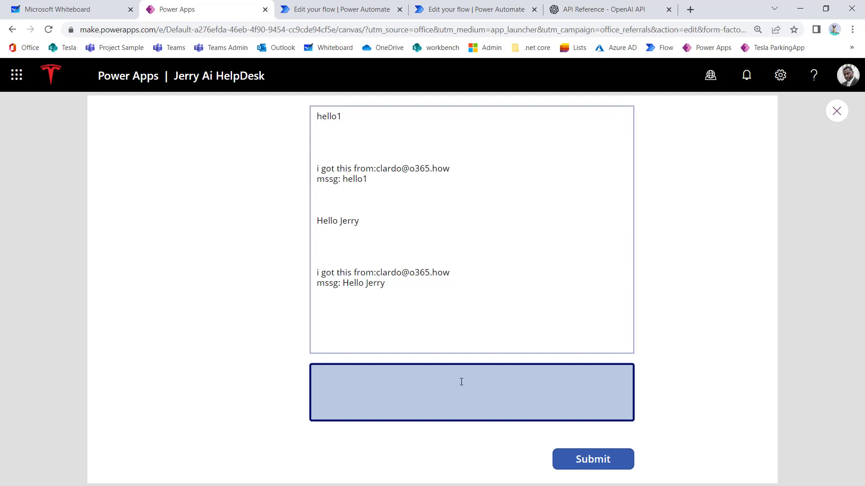
text(hello how are you>?)
click(614, 464)
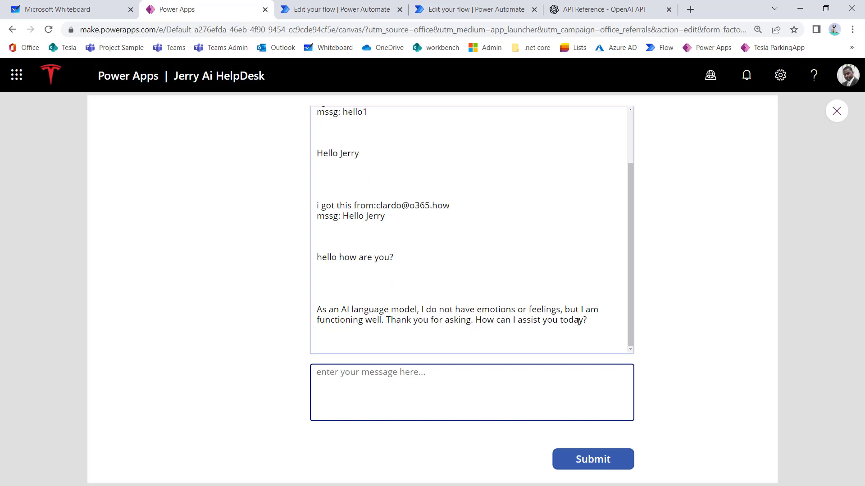
Submit the chat message "I am having issues with my PC...can you help?" and place the cursor in the message box again.
drag(588, 322, 312, 314)
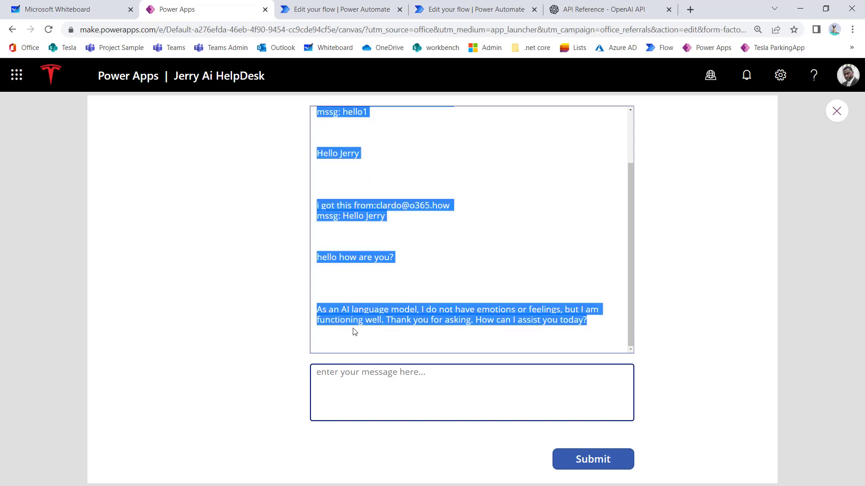
click(359, 362)
click(365, 382)
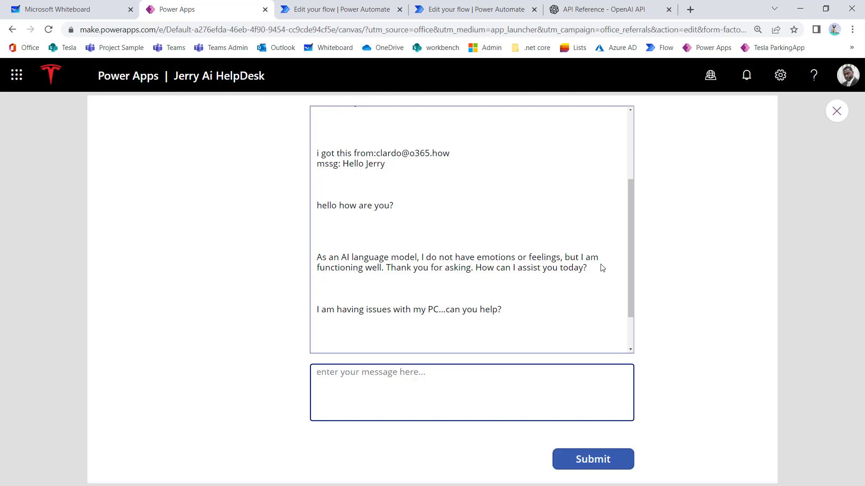
click(409, 374)
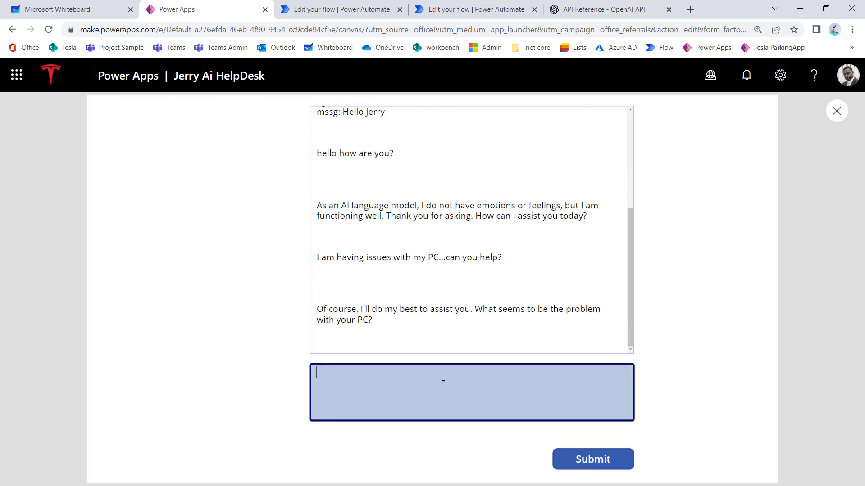
Close the app preview and collapse the expanded formula bar.
click(838, 111)
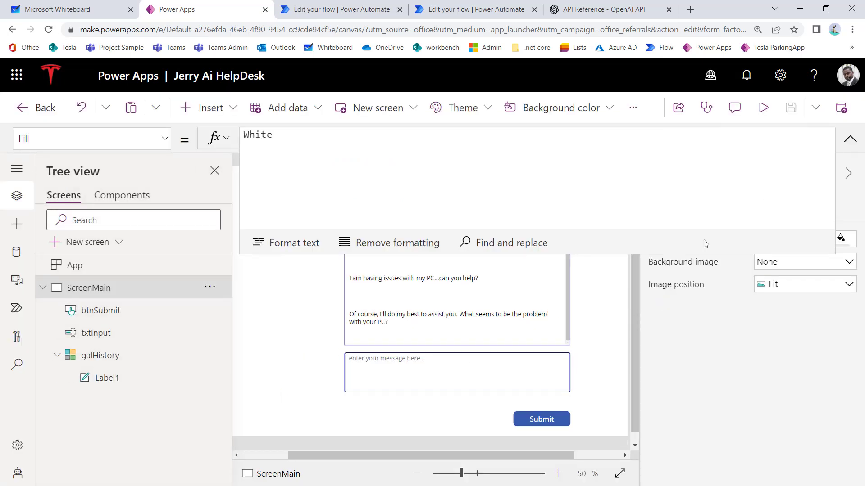
click(850, 139)
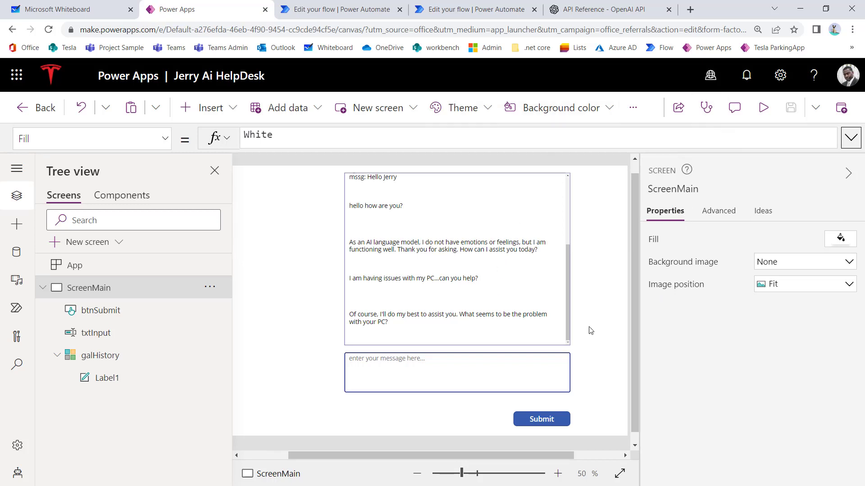
scroll(593, 309, up, 1)
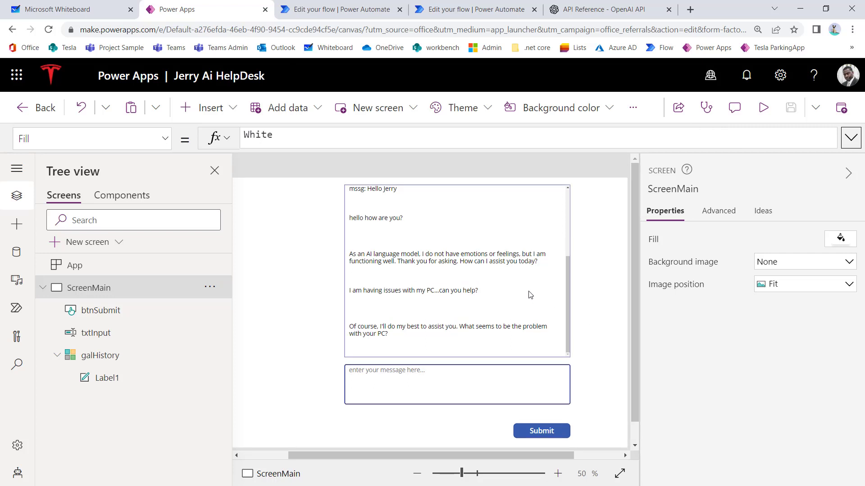
In Notepad, write a prompt for a help desk system engineer supporting Windows 10, Windows 11, VPN using anyConnect and MFA issues using Microsoft 365 Business edition.
click(351, 18)
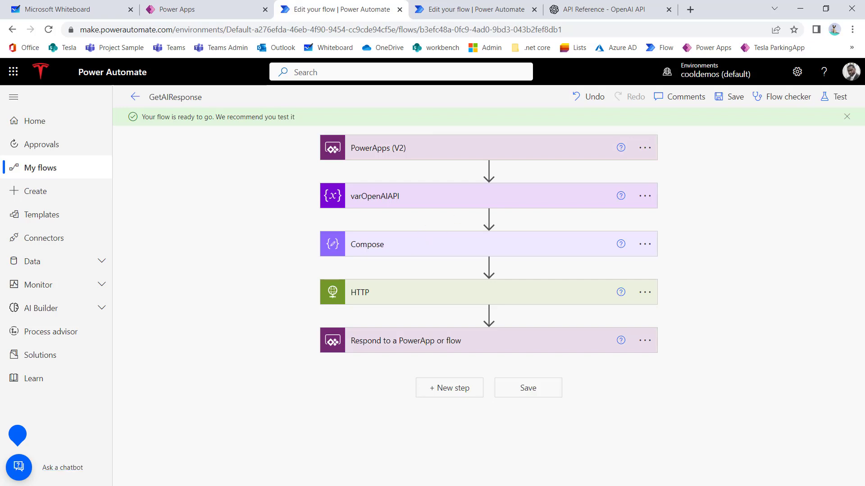
key(alt+Tab)
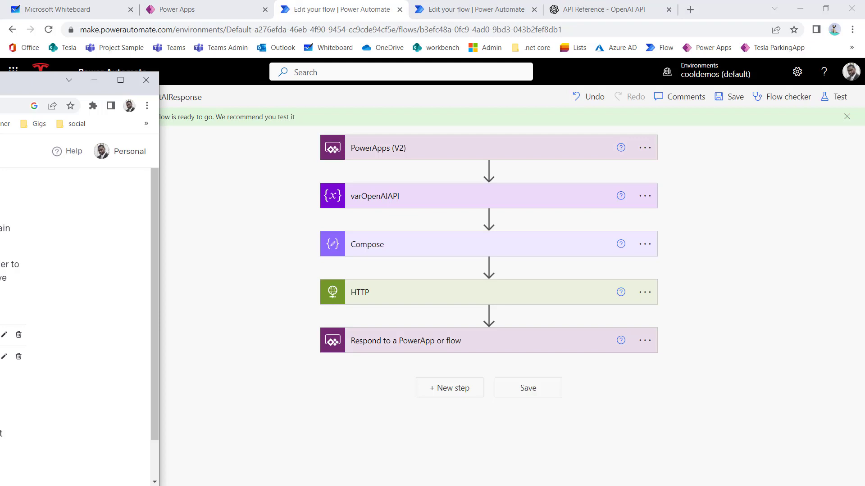
key(ctrl+Tab)
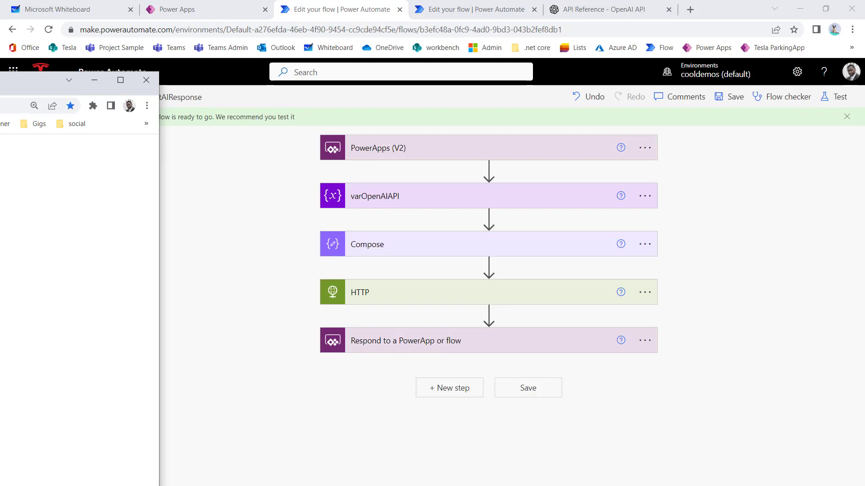
key(alt+Tab)
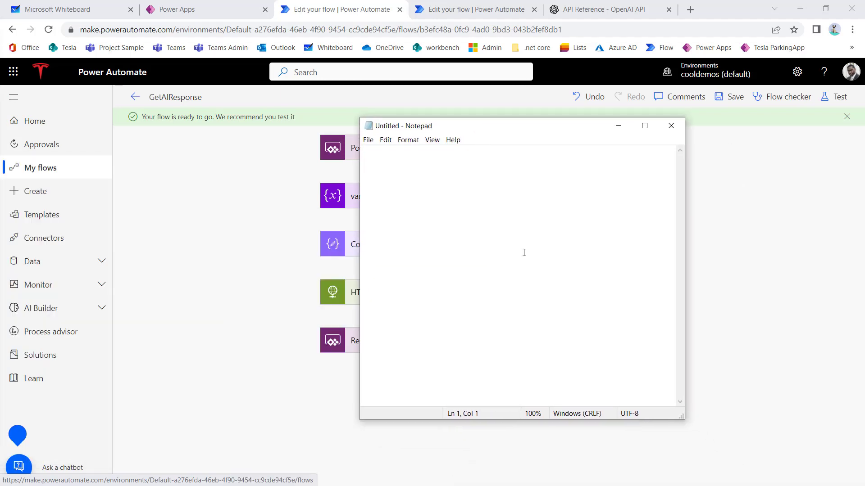
text(you are a system engineer for the help desk and your role is to support users with issues with Windows 10, Windows 11, VPN using anyConnect and MFA issues using Microsoft 365 Business edition.)
scroll(529, 297, up, 13)
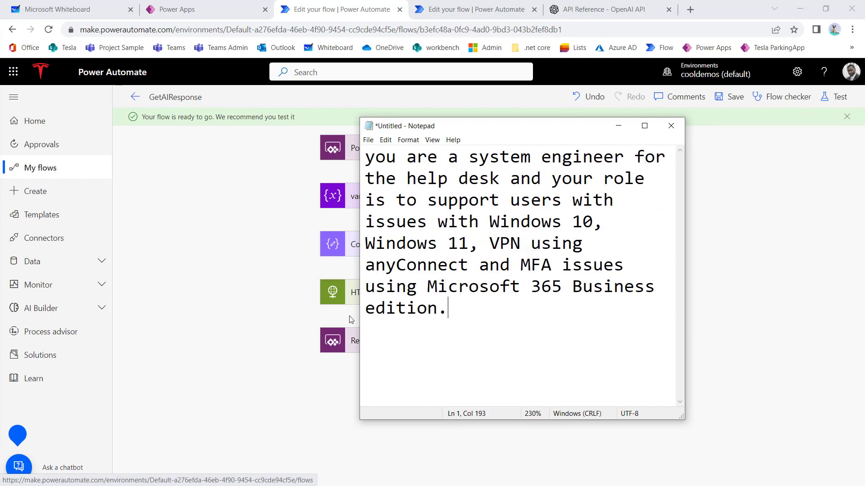
drag(360, 315, 202, 315)
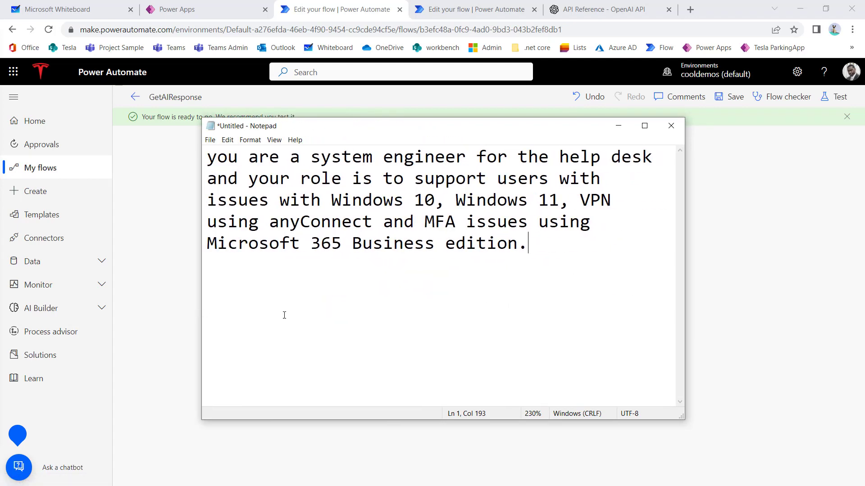
Copy the entire system engineer prompt from Notepad and minimize Notepad to return to the GetAIResponse flow.
drag(499, 304, 511, 304)
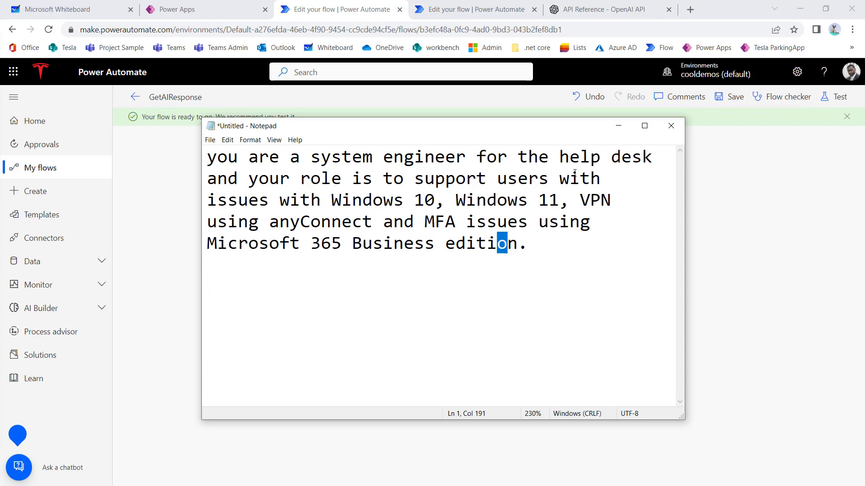
click(604, 188)
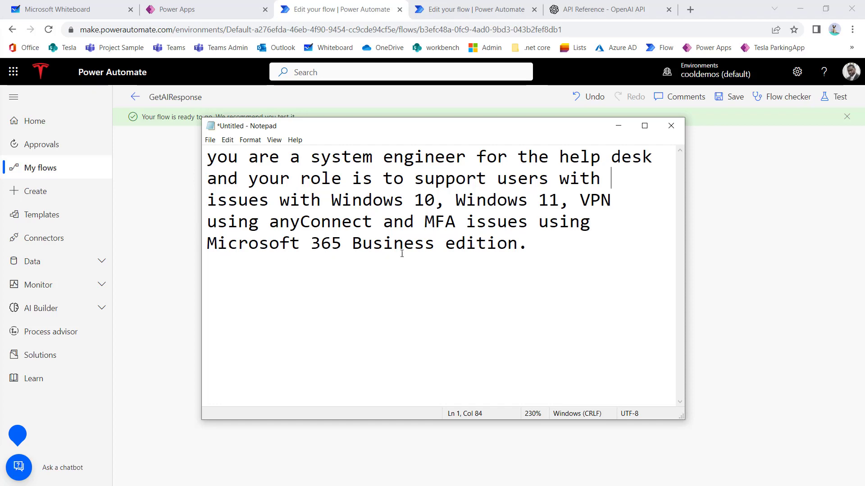
click(537, 251)
drag(537, 251, 208, 156)
key(ctrl+c)
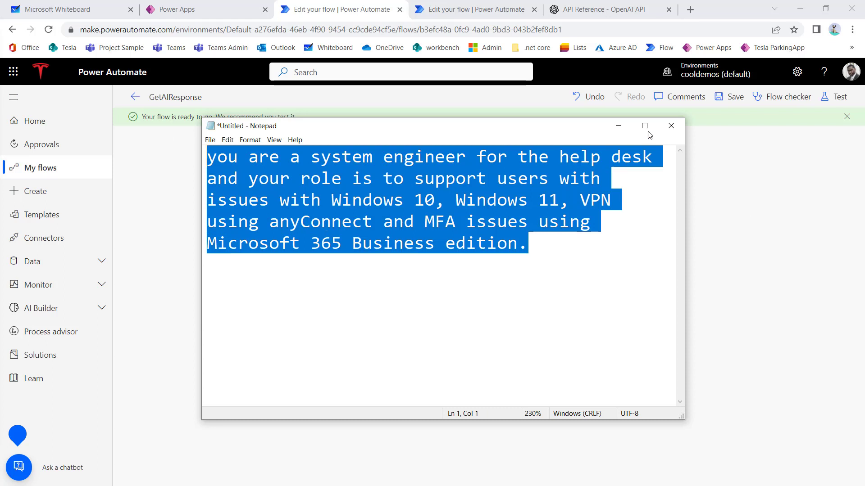
click(618, 129)
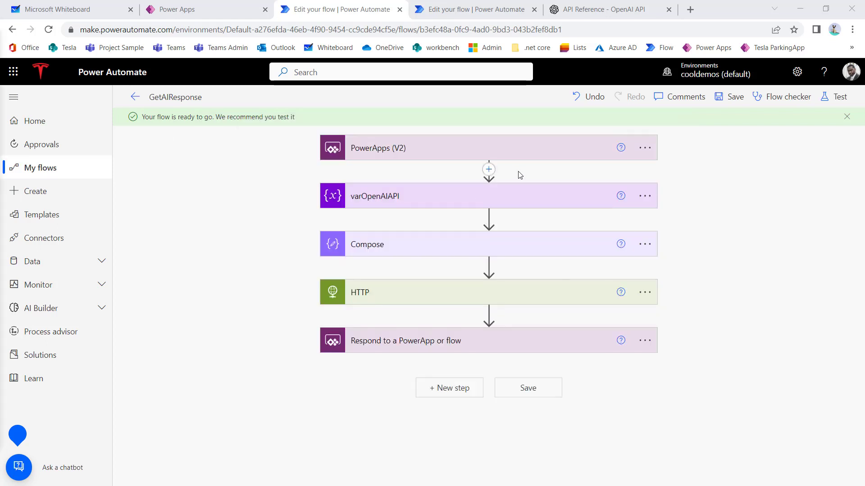
mouse_move(489, 173)
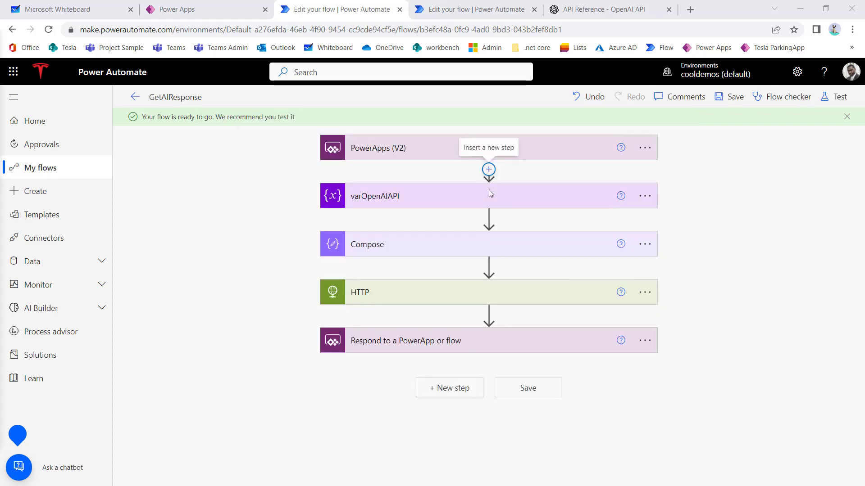
Add an Initialize variable action between varOpenAIAPI and Compose, with type String and the variable name varAIPrompt.
click(489, 217)
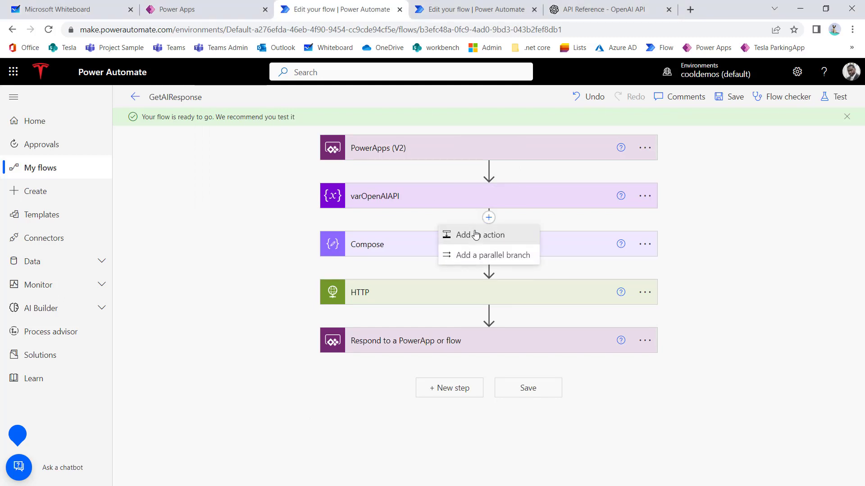
click(476, 235)
text(var)
click(385, 443)
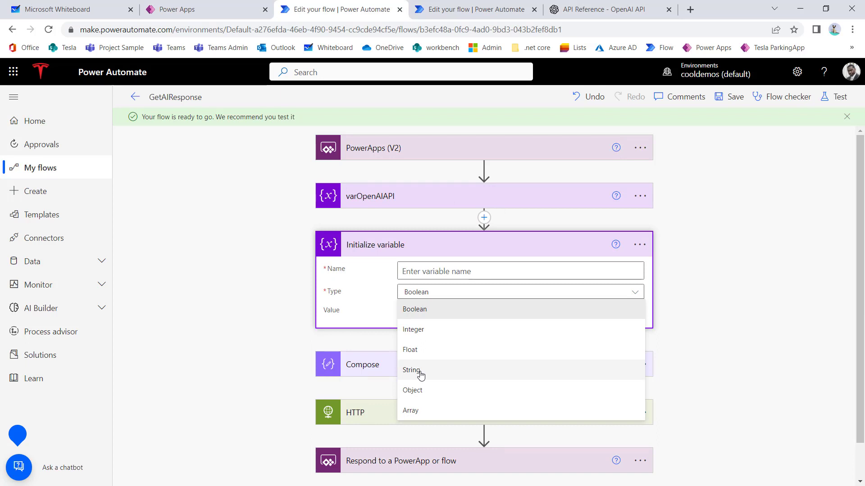
click(419, 378)
click(426, 269)
text(varAPIPrompt)
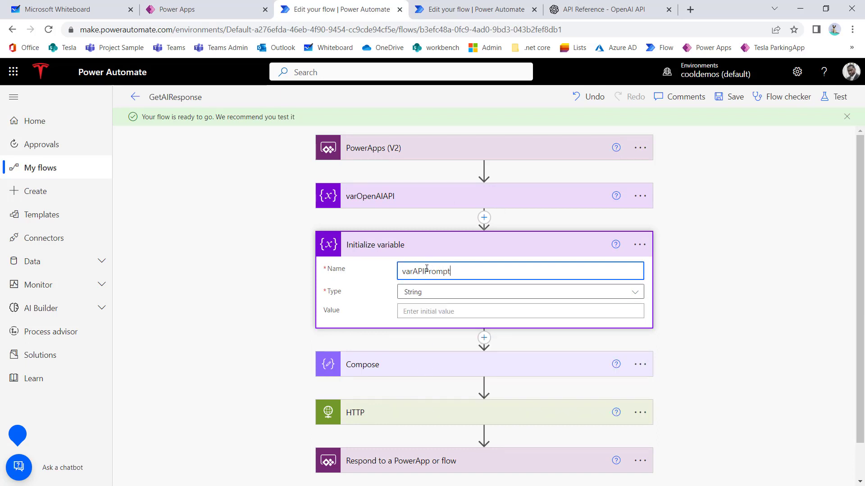
click(424, 271)
key(BackSpace)
key(BackSpace)
text(I)
Paste the copied help desk system engineer prompt as the new variable's value and rename the action varAIPrompt.
click(429, 312)
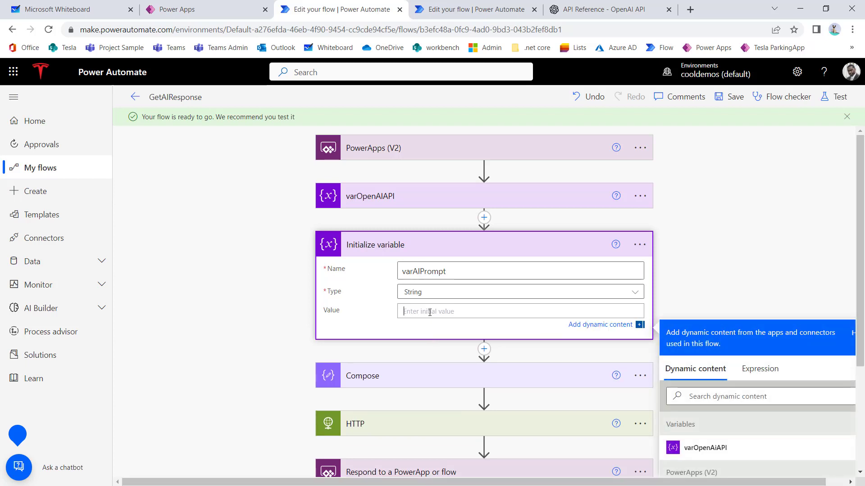
key(ctrl+v)
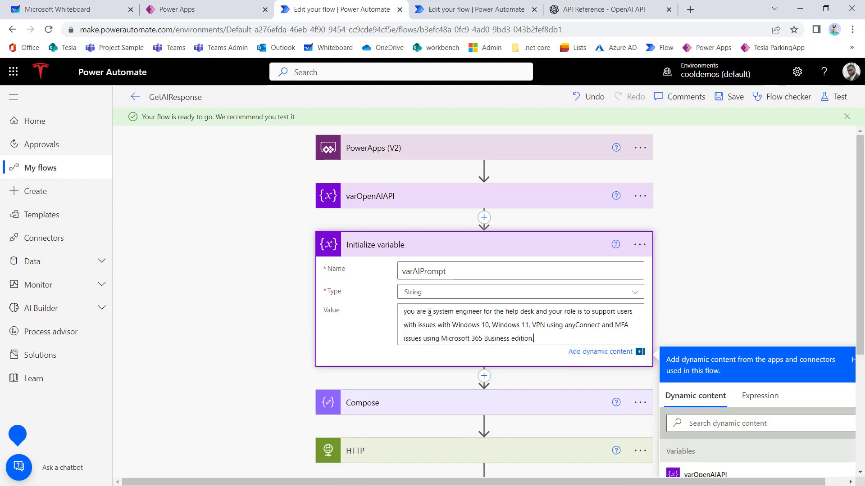
click(639, 246)
click(693, 283)
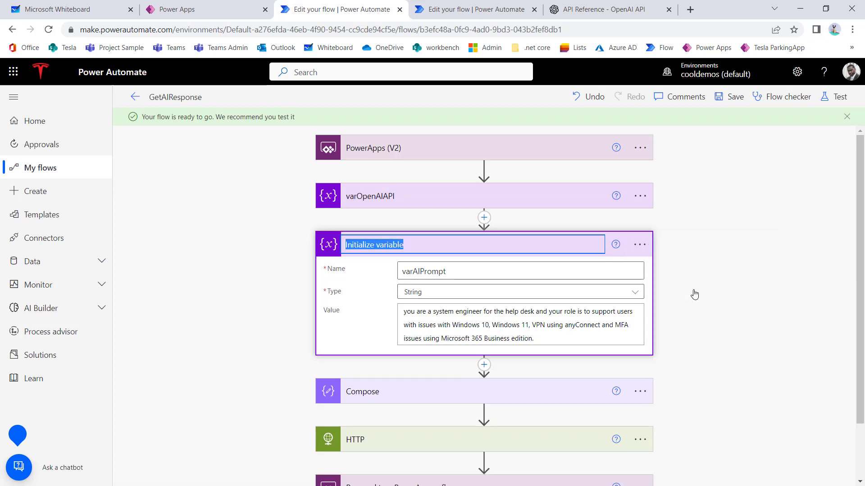
text(varAIPrompt)
key(Return)
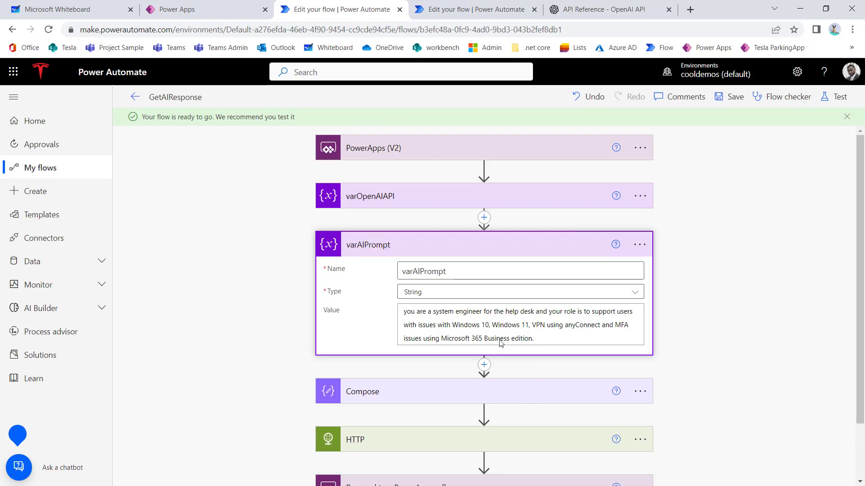
In the HTTP action's body, add the entry {"role":"system","content":}, on its own line before the user message in the messages array.
scroll(500, 344, down, 2)
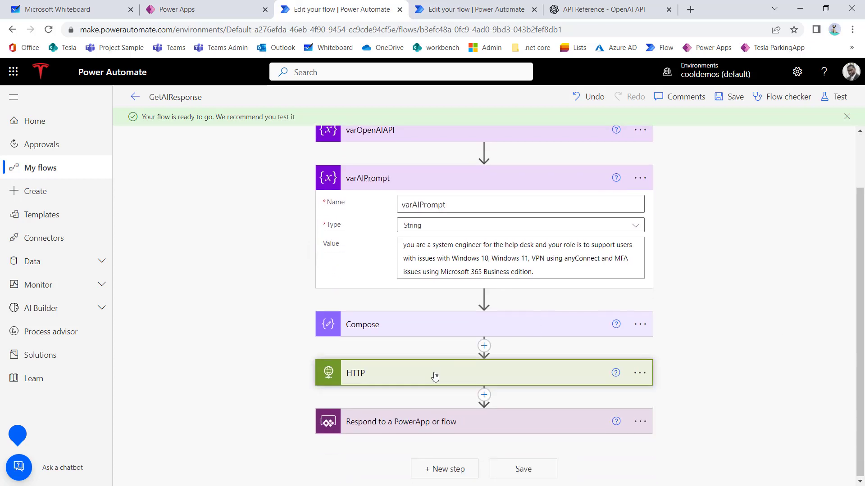
click(435, 374)
scroll(436, 374, down, 5)
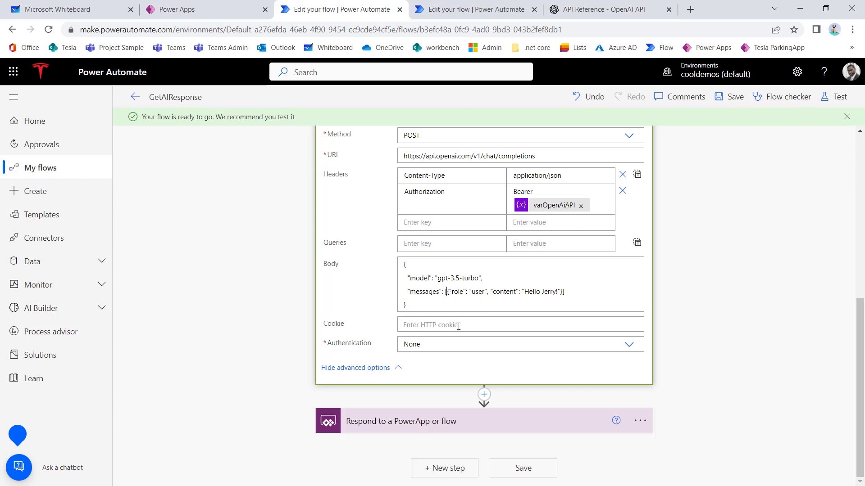
key(Return)
key(Return)
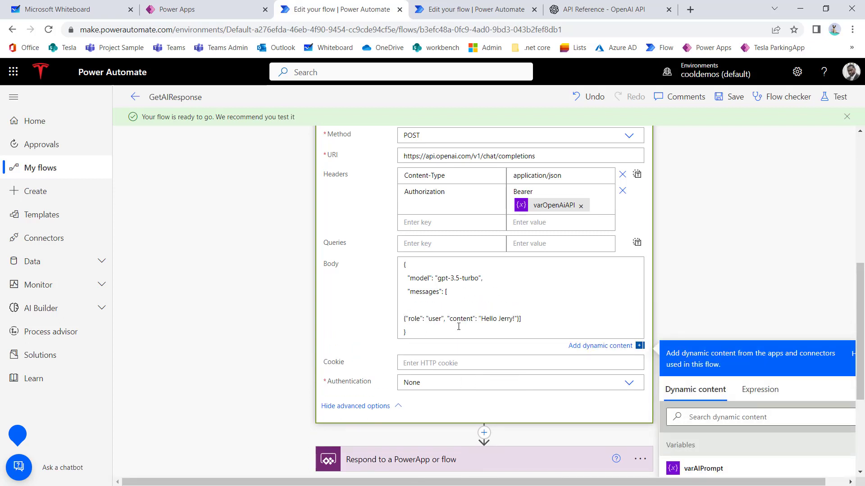
text({)
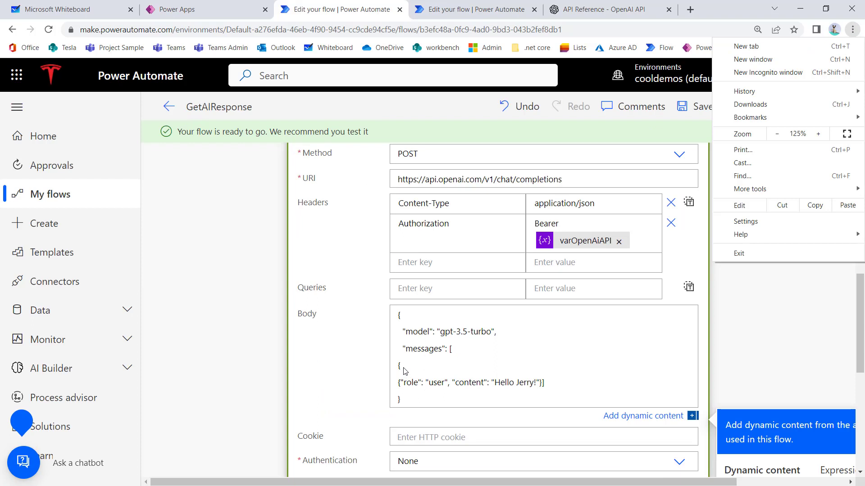
click(404, 371)
text(")
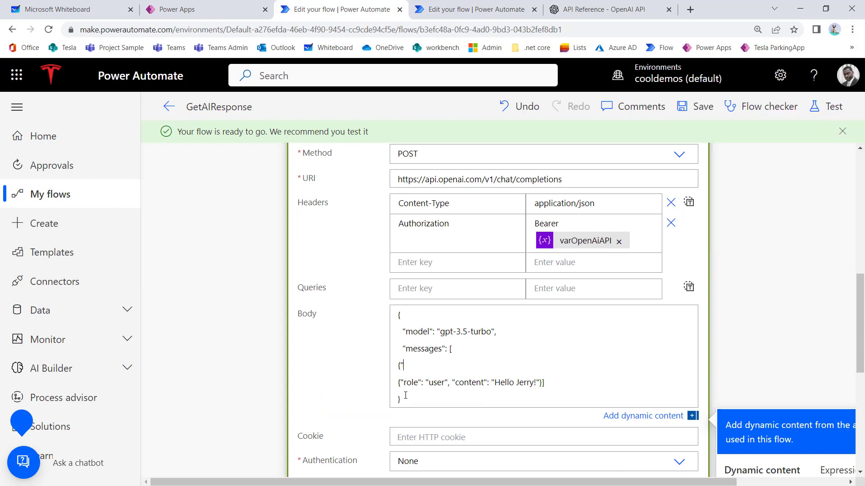
text(role":"system","content")
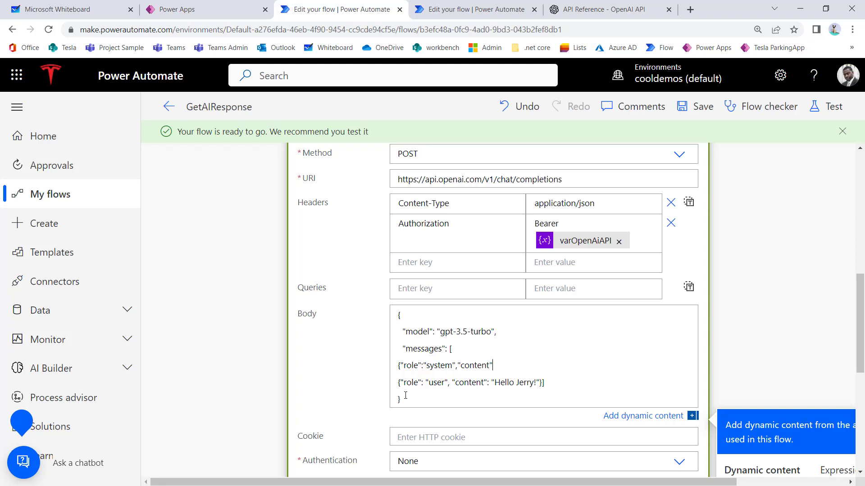
text(:},)
Insert the varAIPrompt variable as the system message's content in the HTTP body and save the flow.
scroll(800, 307, down, 4)
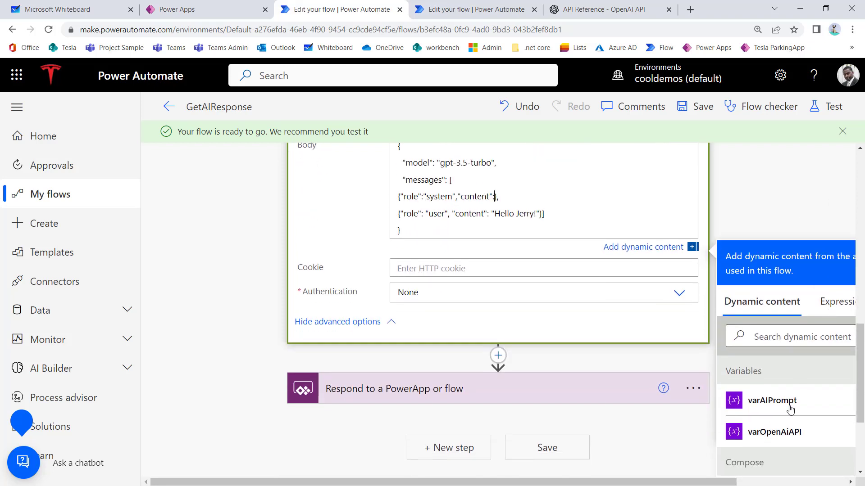
click(788, 413)
scroll(714, 214, up, 1)
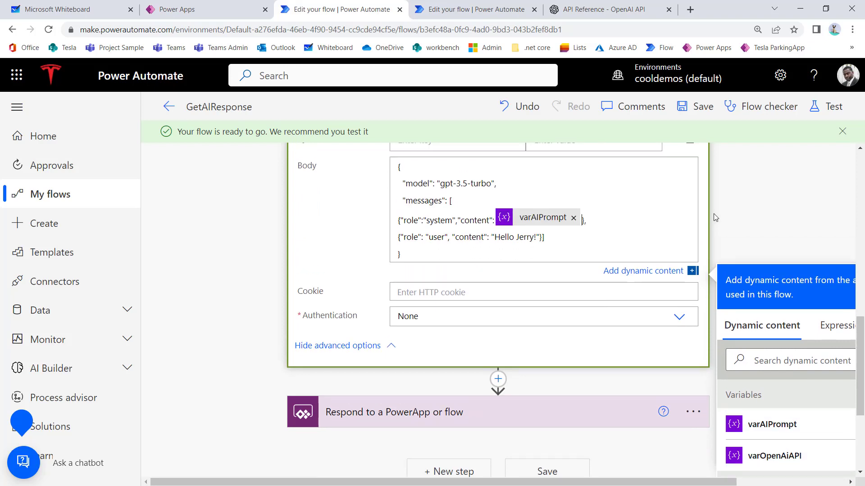
scroll(714, 213, up, 1)
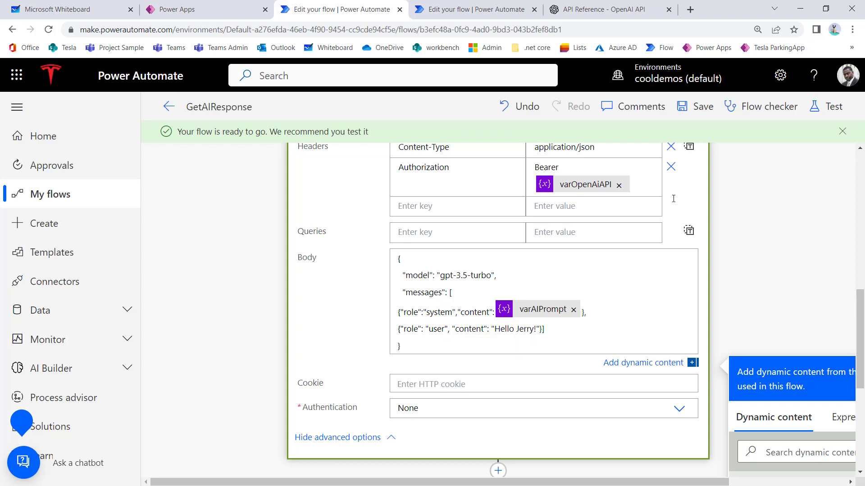
click(696, 107)
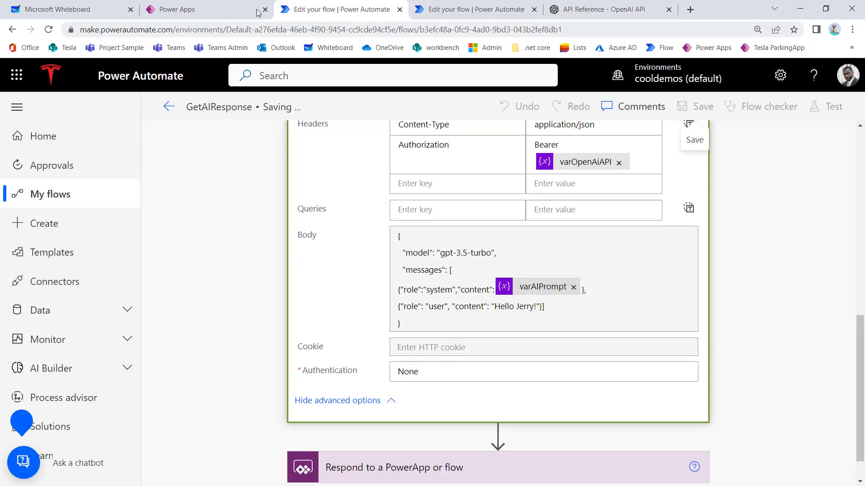
Switch to the Jerry Ai HelpDesk app in Power Apps, preview the chat screen and close the preview.
click(227, 14)
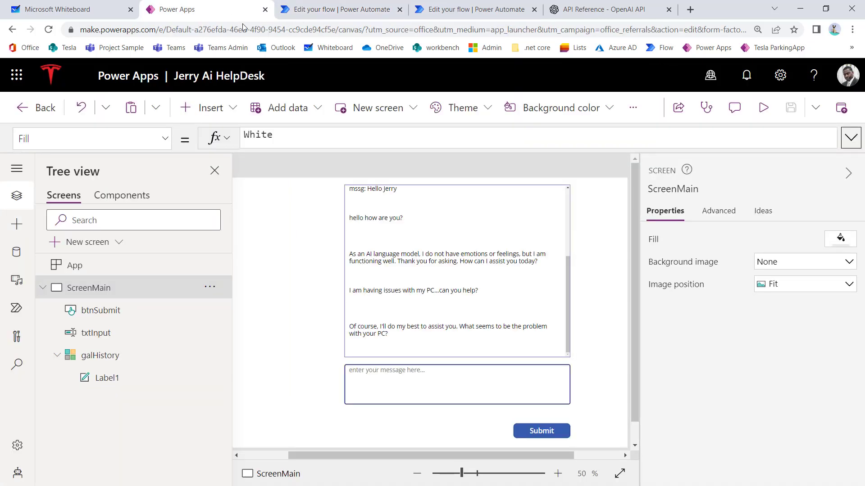
click(763, 108)
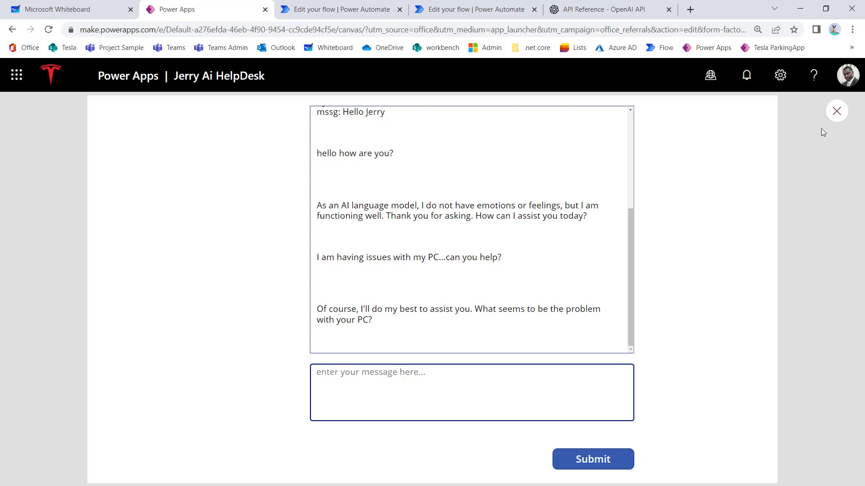
click(837, 111)
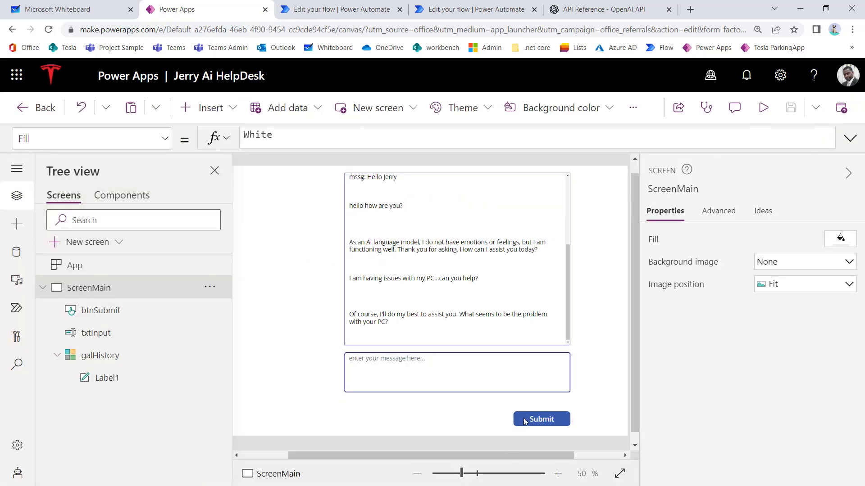
Duplicate the Submit button and place the copy beside it, to its left, at about X 739, Y 700.
click(523, 419)
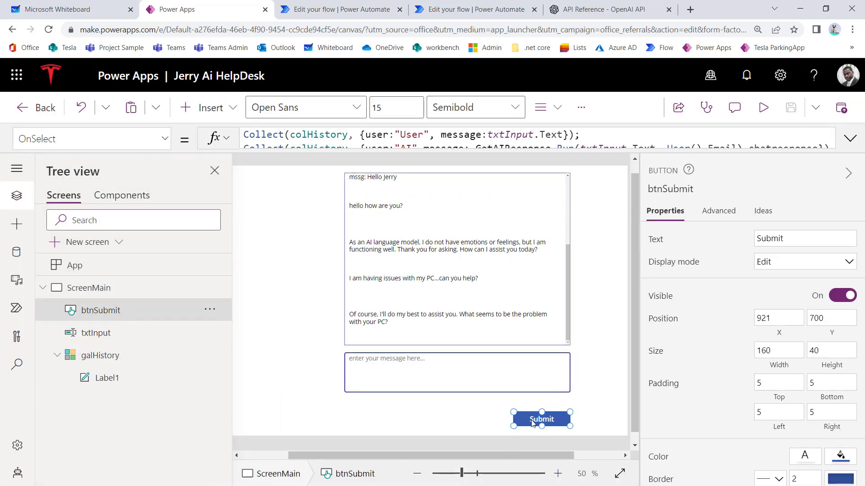
key(ctrl+c)
key(ctrl+v)
drag(531, 422, 471, 420)
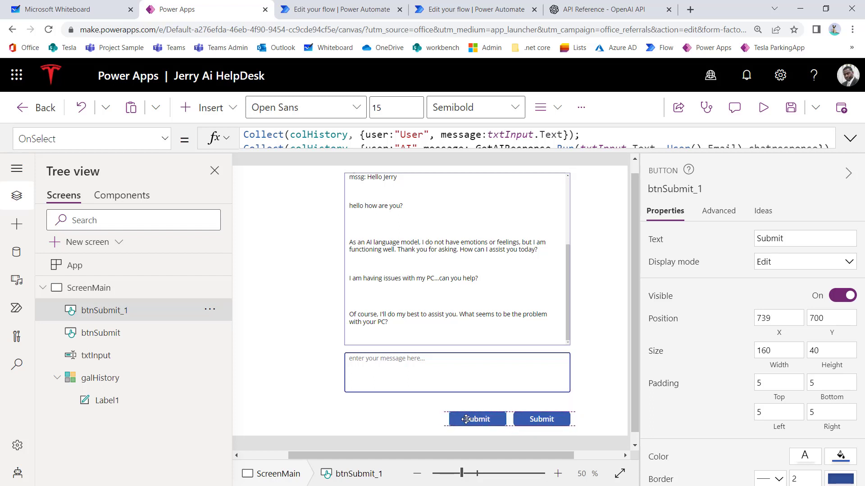
Set the copied button's text to Clear.
double_click(767, 239)
text(Clar)
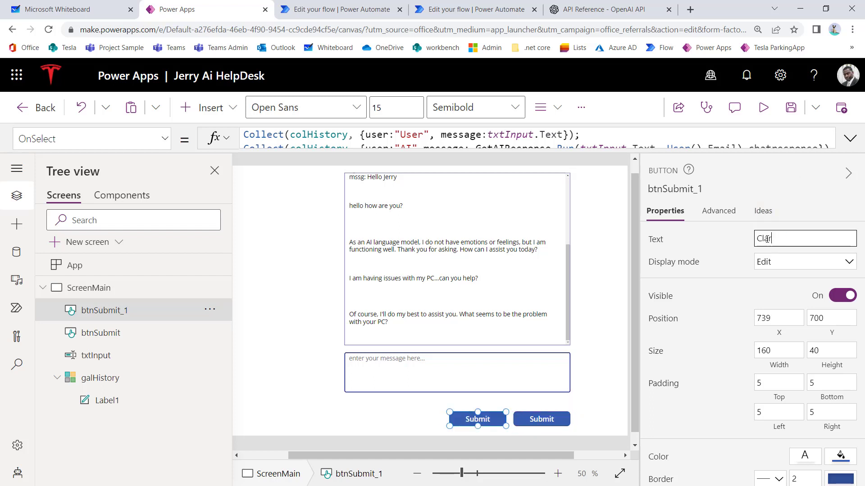
key(BackSpace)
key(BackSpace)
text(ear)
click(756, 306)
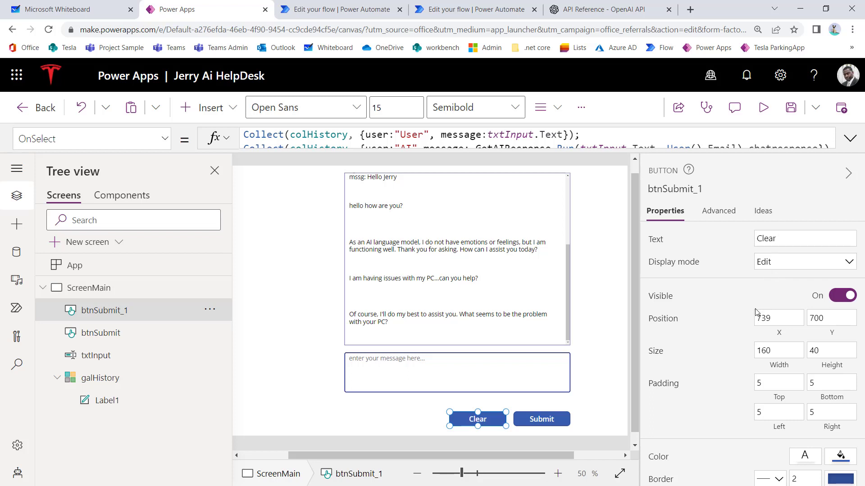
scroll(754, 310, down, 1)
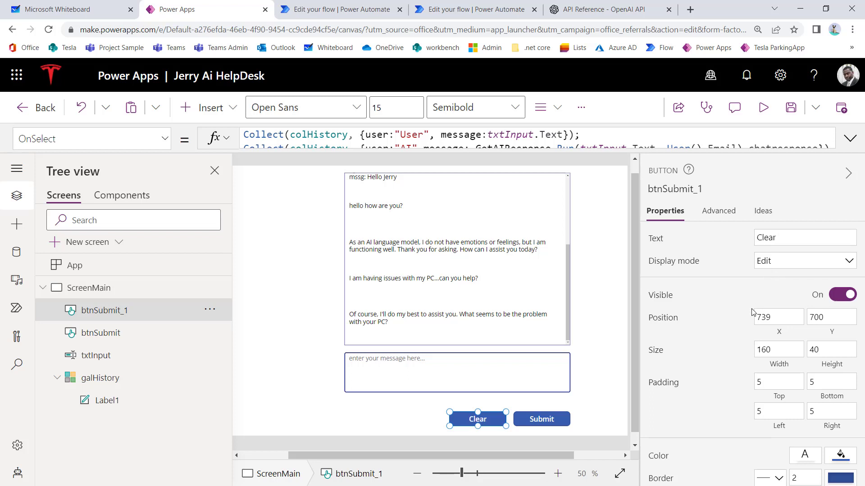
Set the Clear button's text color to the theme blue used by the Submit button's fill.
click(485, 426)
click(479, 420)
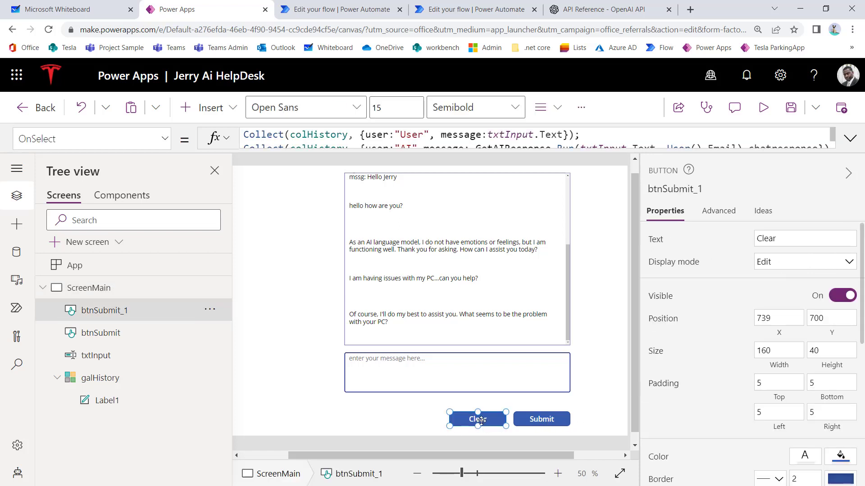
scroll(785, 428, down, 3)
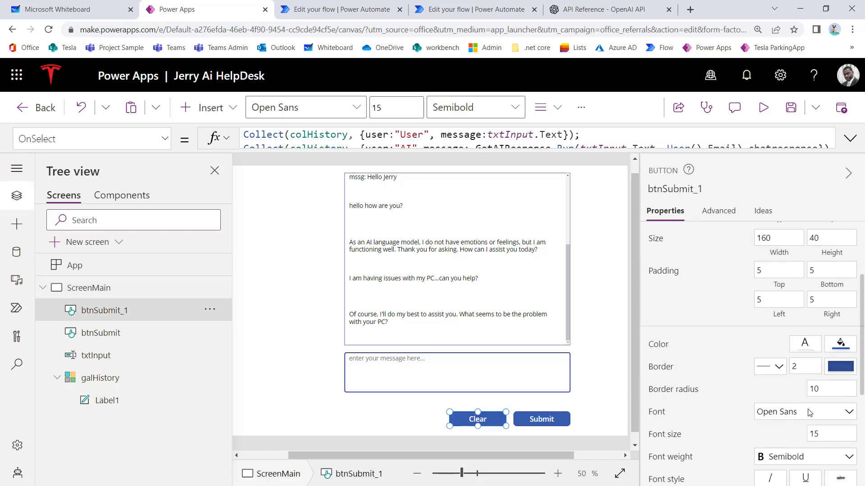
click(806, 345)
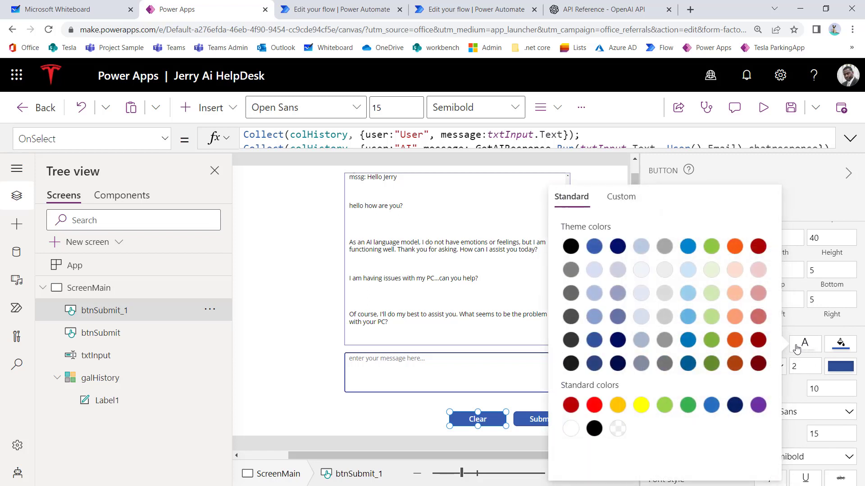
click(710, 408)
click(735, 405)
click(594, 340)
click(595, 365)
click(592, 248)
click(822, 217)
Set the Clear button's fill color to white.
click(841, 351)
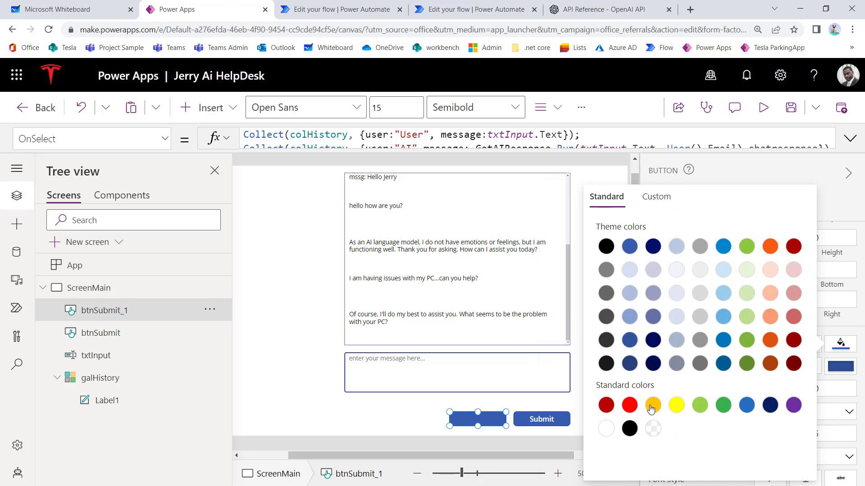
click(607, 429)
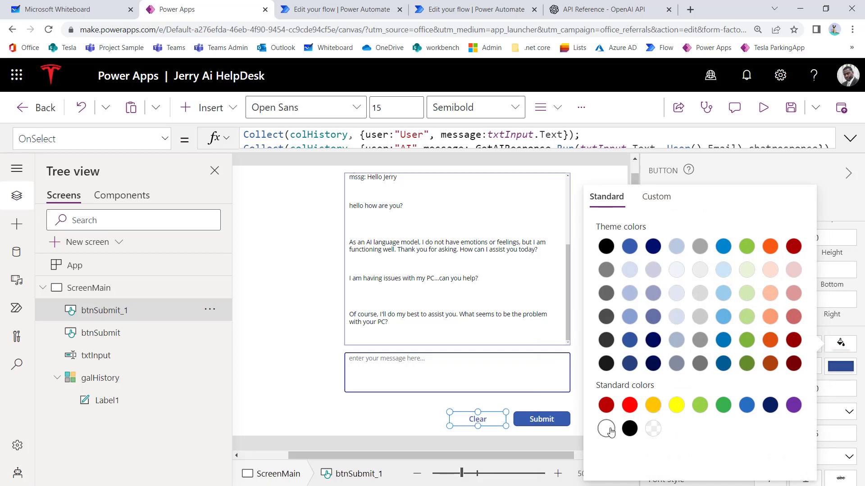
click(844, 198)
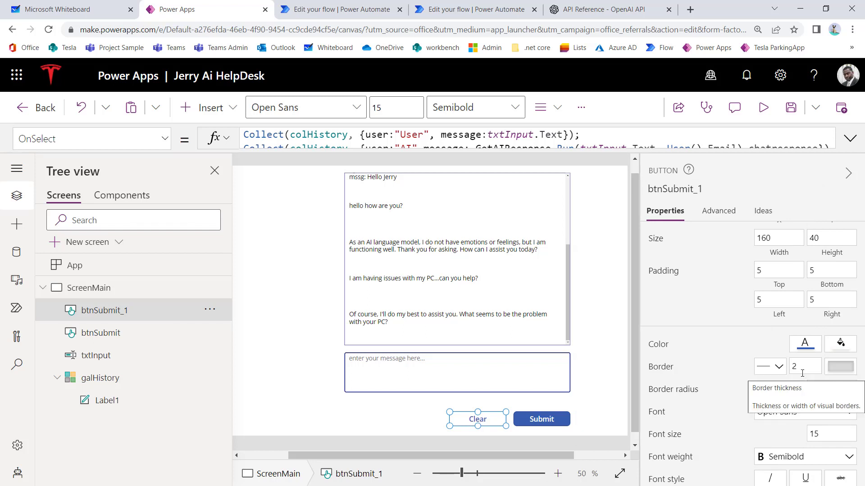
Set the Clear button's border color to the theme blue, RGBA(56, 96, 178, 1).
click(841, 373)
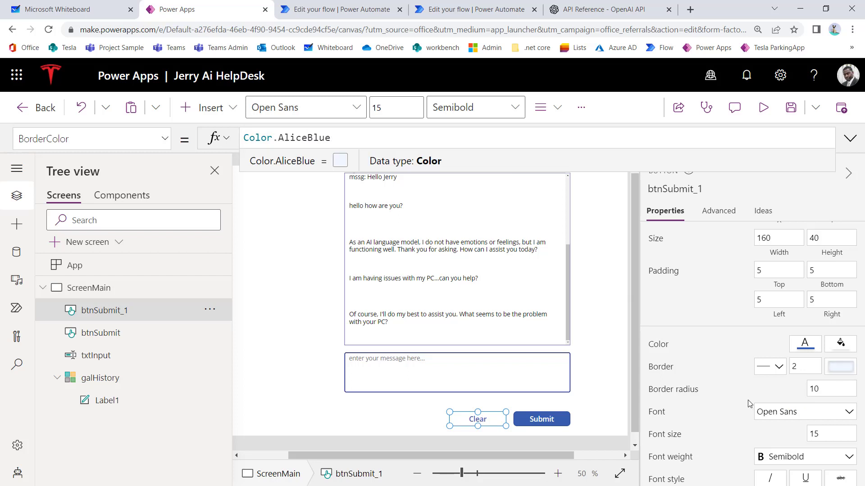
click(848, 375)
click(848, 375)
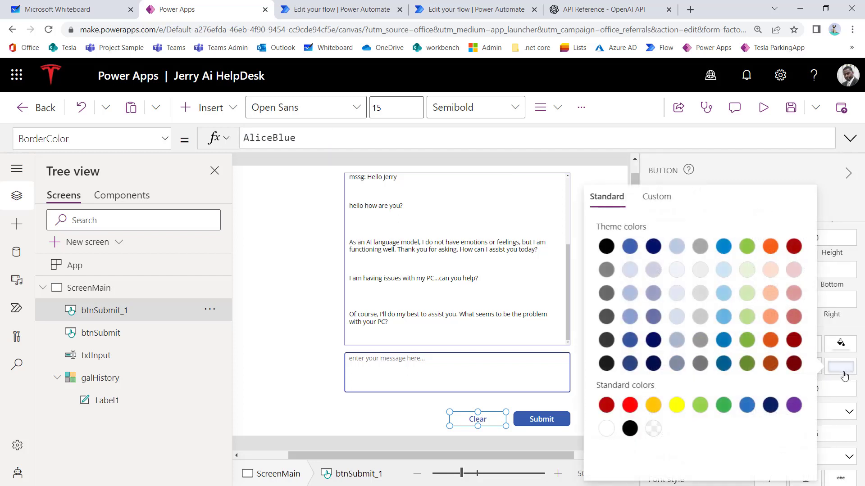
click(630, 247)
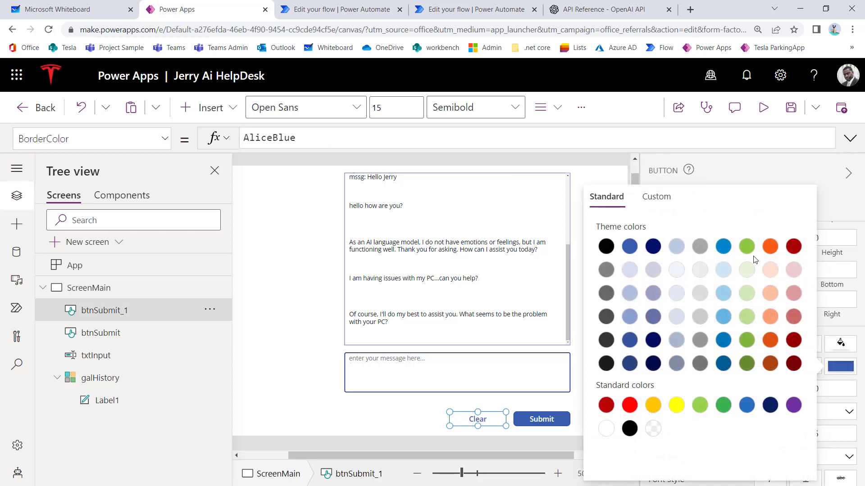
click(842, 206)
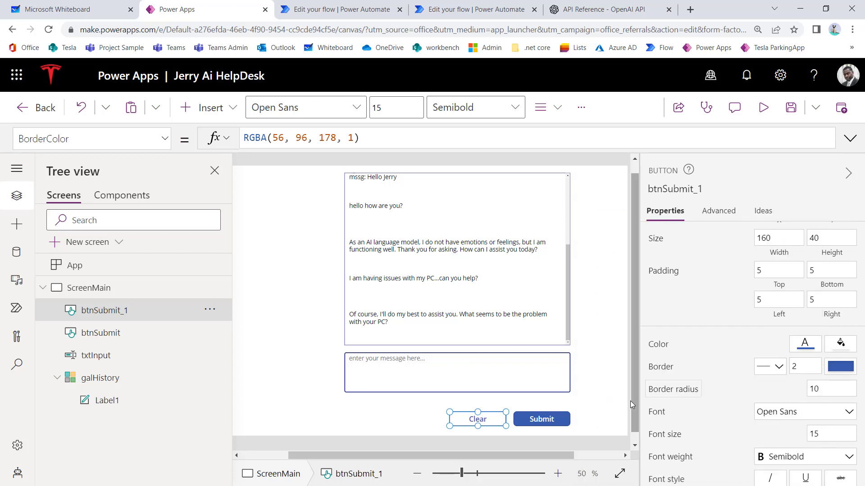
In the Clear button's OnSelect formula, delete the AI Collect statement and shorten the remaining one to Collect(colHistory), keeping the Reset line.
click(610, 422)
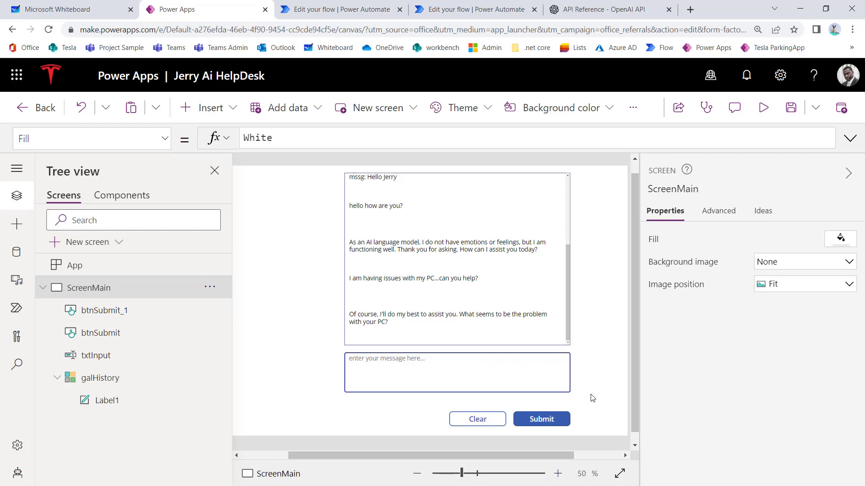
scroll(593, 396, down, 1)
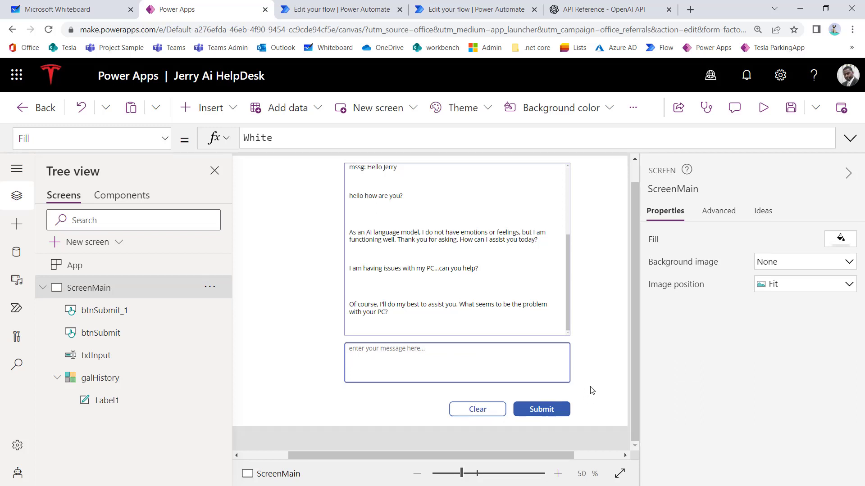
scroll(592, 391, up, 2)
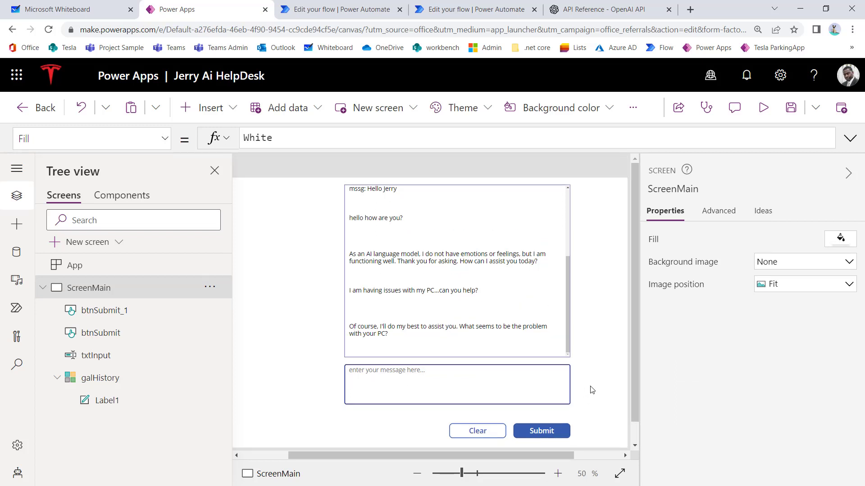
click(479, 430)
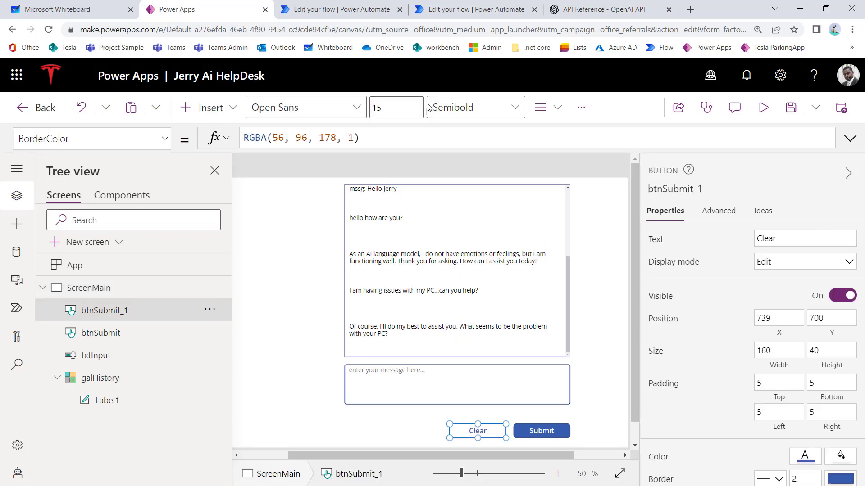
click(164, 139)
scroll(72, 306, down, 10)
scroll(82, 312, down, 12)
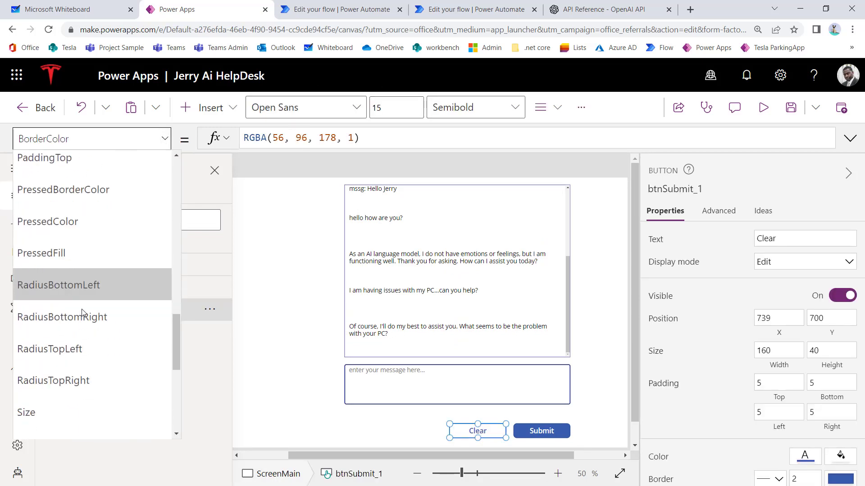
scroll(85, 312, up, 10)
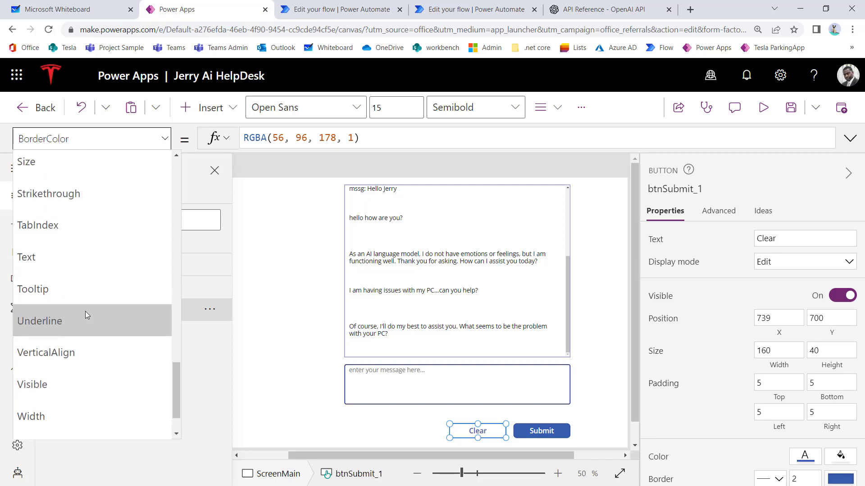
scroll(85, 309, up, 3)
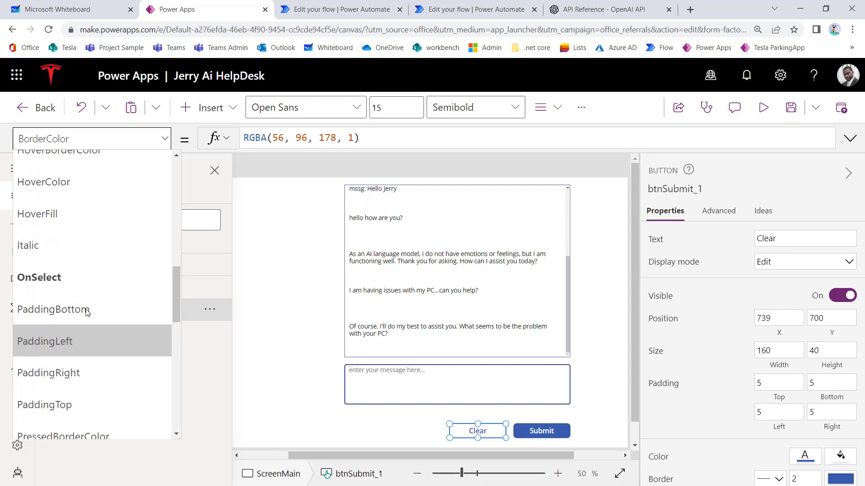
click(57, 400)
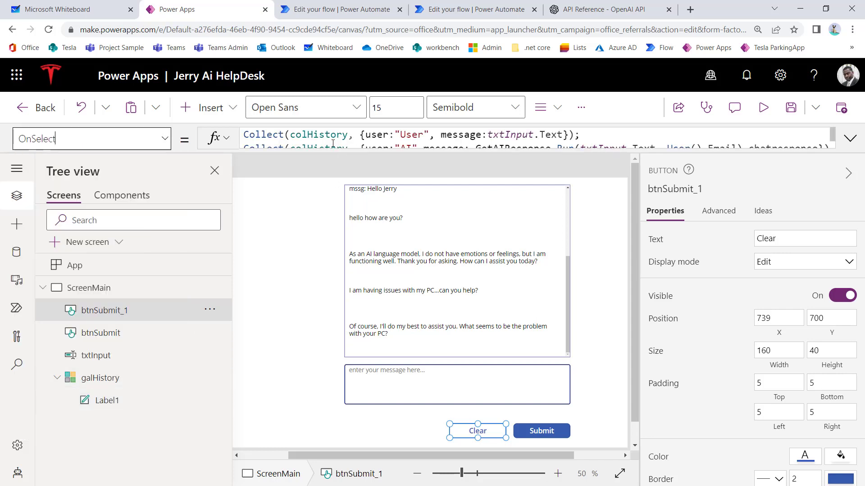
click(307, 149)
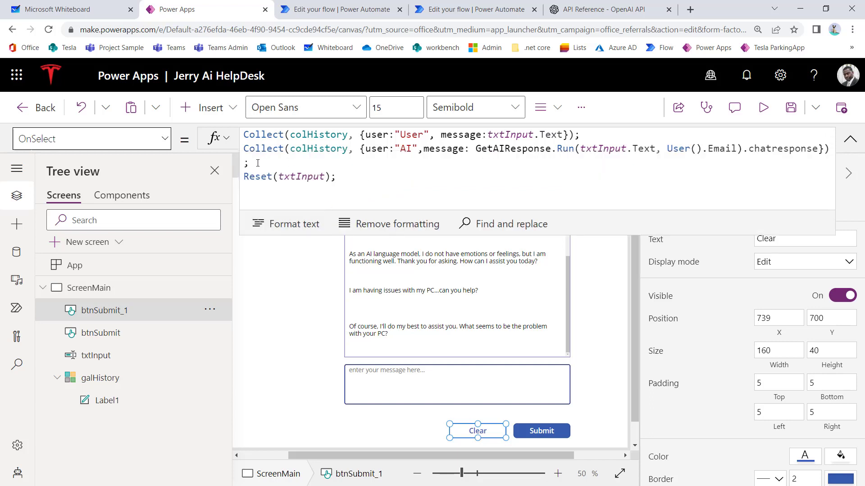
drag(257, 163, 250, 148)
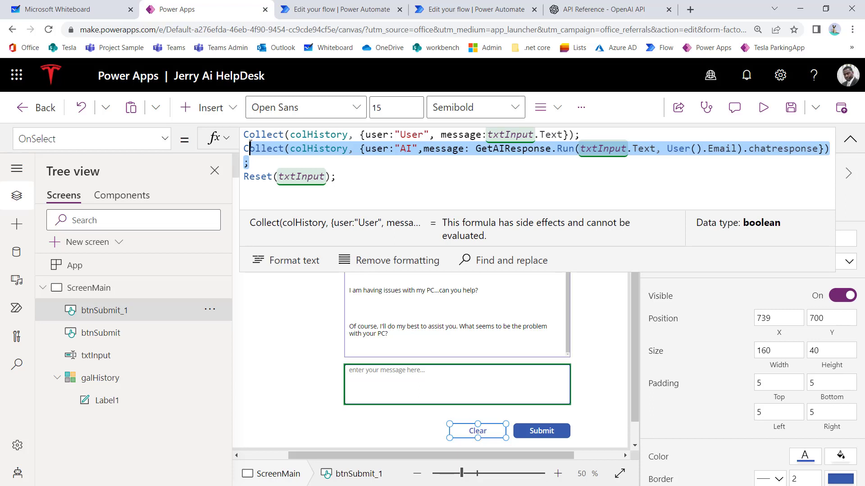
key(BackSpace)
key(BackSpace)
key(BackSpace)
key(BackSpace)
key(BackSpace)
key(BackSpace)
key(BackSpace)
key(BackSpace)
key(BackSpace)
key(BackSpace)
key(BackSpace)
key(BackSpace)
key(BackSpace)
key(BackSpace)
key(BackSpace)
key(BackSpace)
key(BackSpace)
key(BackSpace)
key(BackSpace)
key(BackSpace)
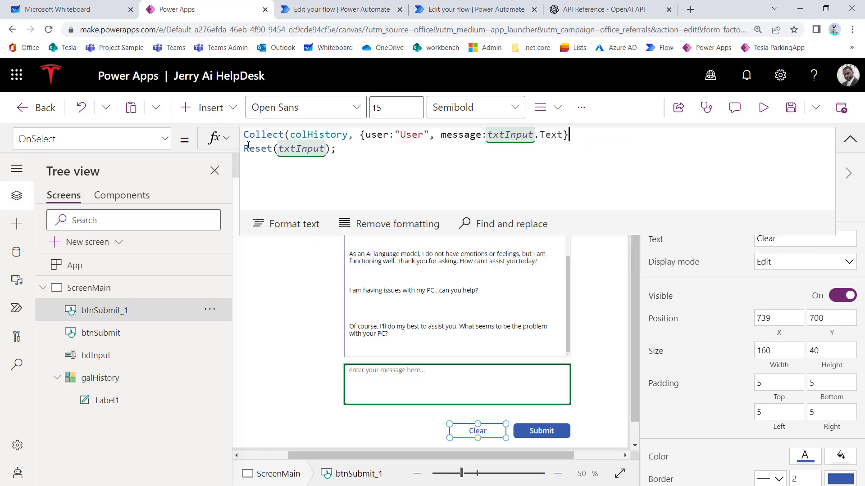
key(BackSpace)
key(BackSpace)
key(BackSpace)
key(BackSpace)
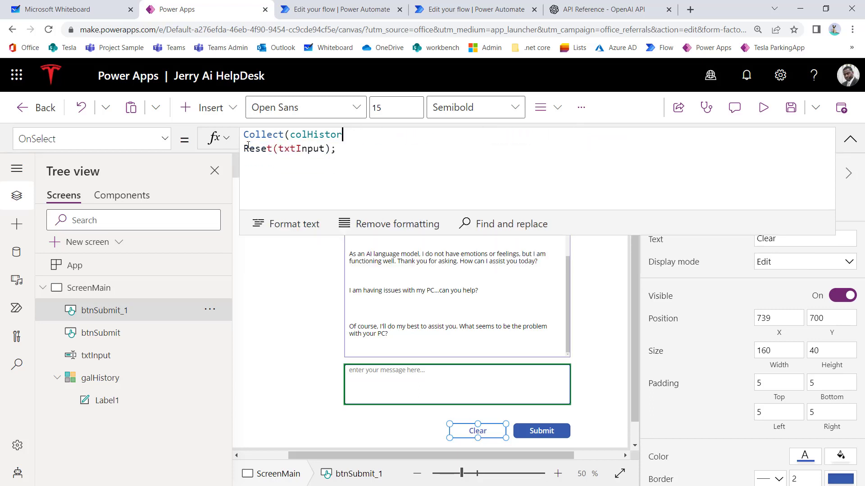
text(y))
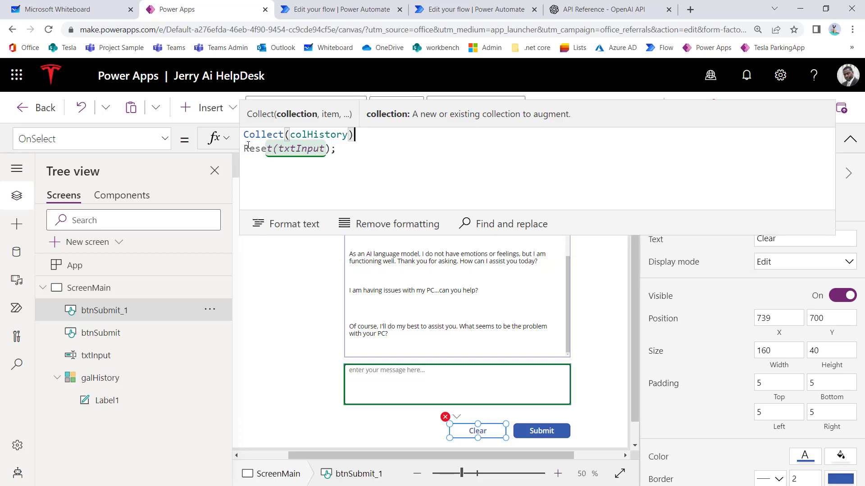
Replace Collect with Clear in the OnSelect formula and end the statement with a semicolon, giving Clear(colHistory); before Reset(txtInput);.
double_click(265, 135)
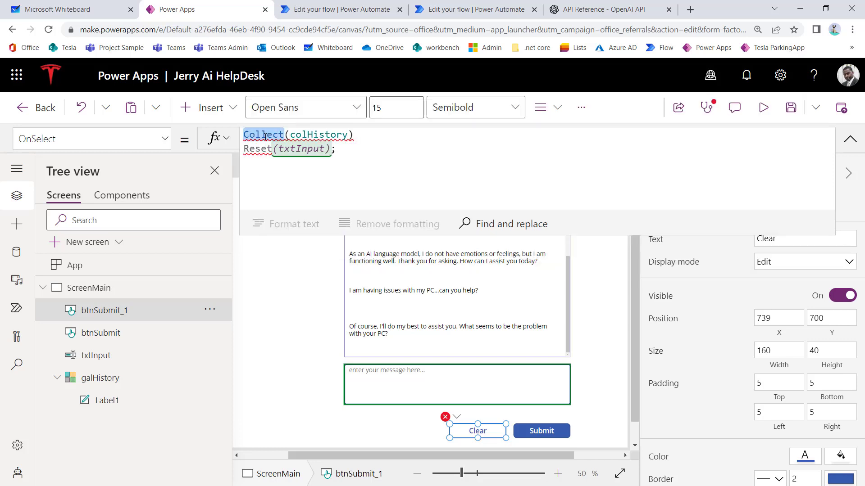
text(AClaer)
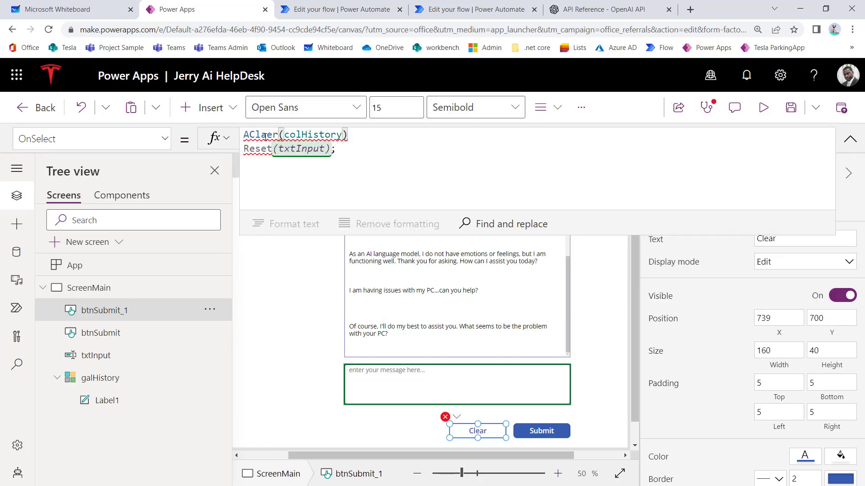
key(BackSpace)
key(BackSpace)
key(BackSpace)
key(BackSpace)
key(BackSpace)
key(BackSpace)
text(Cl)
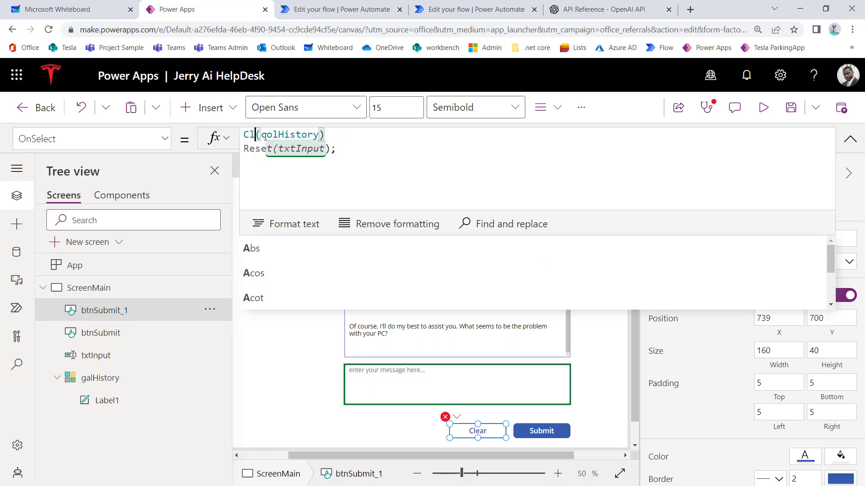
text(ear)
click(347, 135)
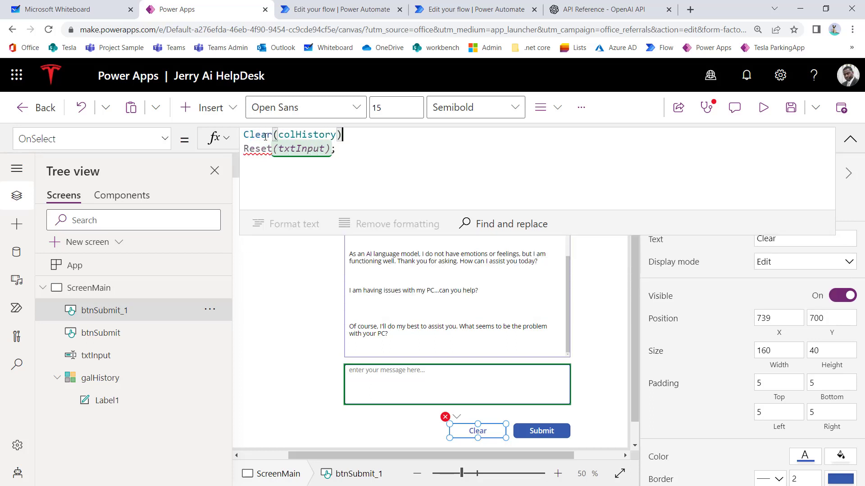
text(;)
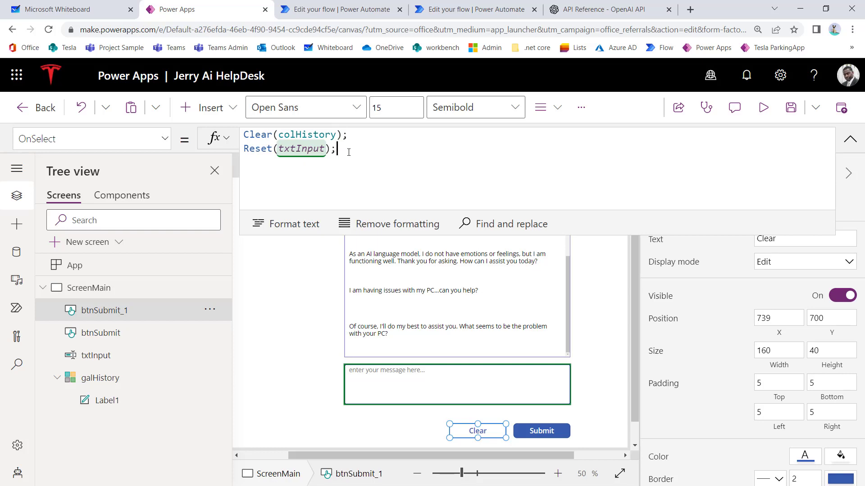
click(850, 139)
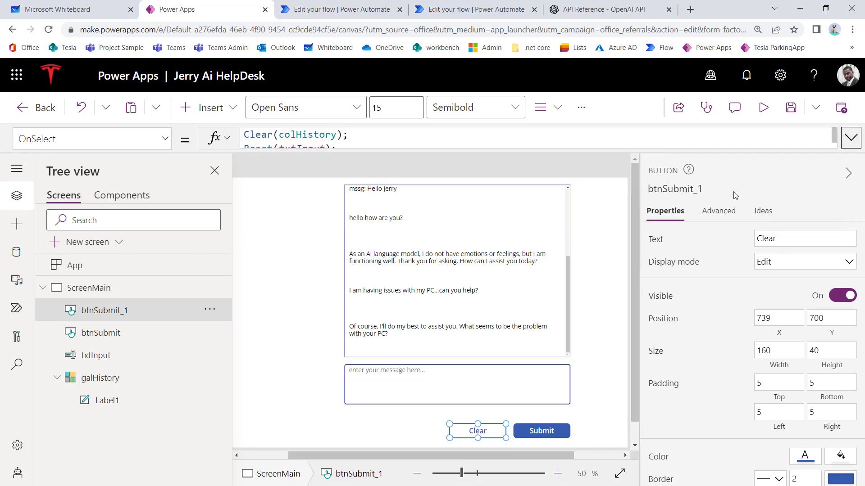
In the app preview, clear the chat history and submit "hello? I am having issues with my display monitor" on two lines.
click(763, 107)
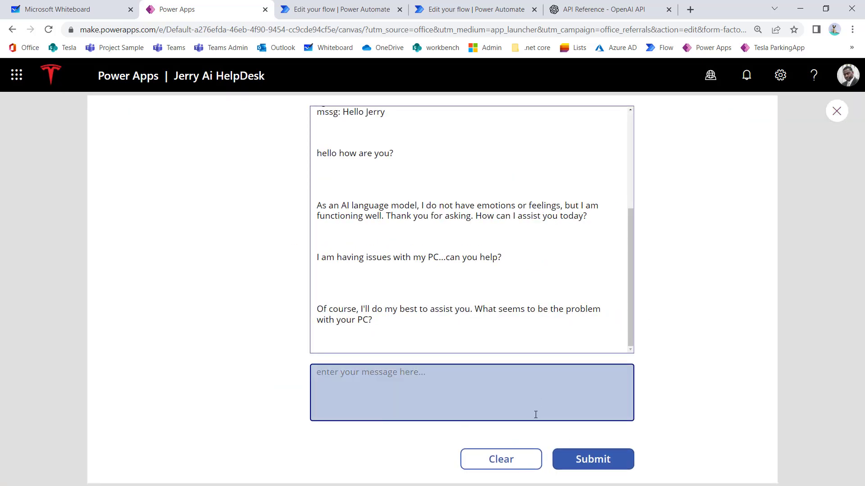
click(531, 465)
click(435, 380)
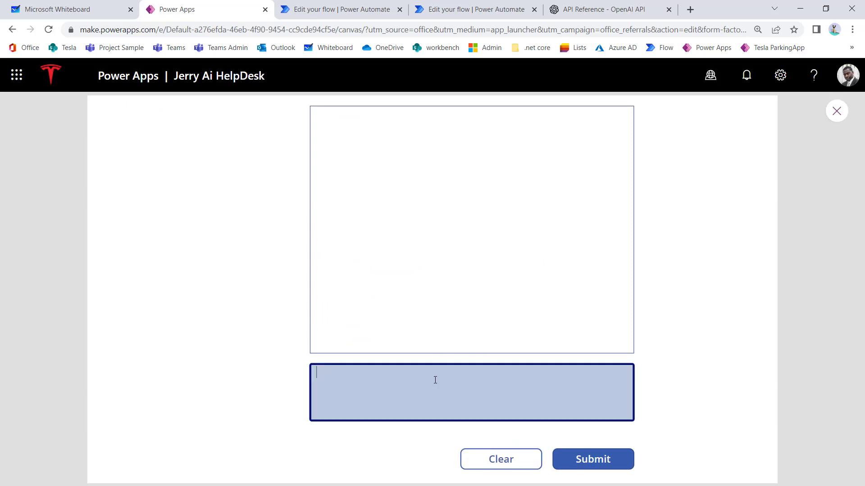
text(hello?)
key(Return)
text(I am havin gissues with)
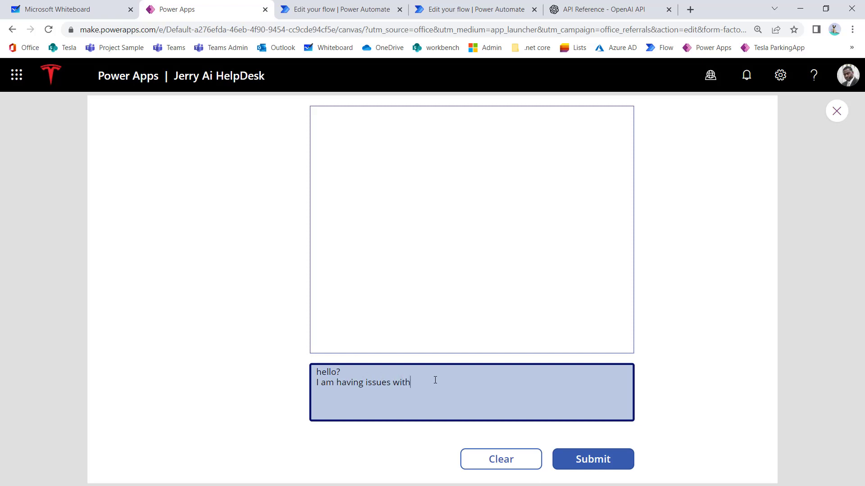
text( my display monitor)
click(594, 459)
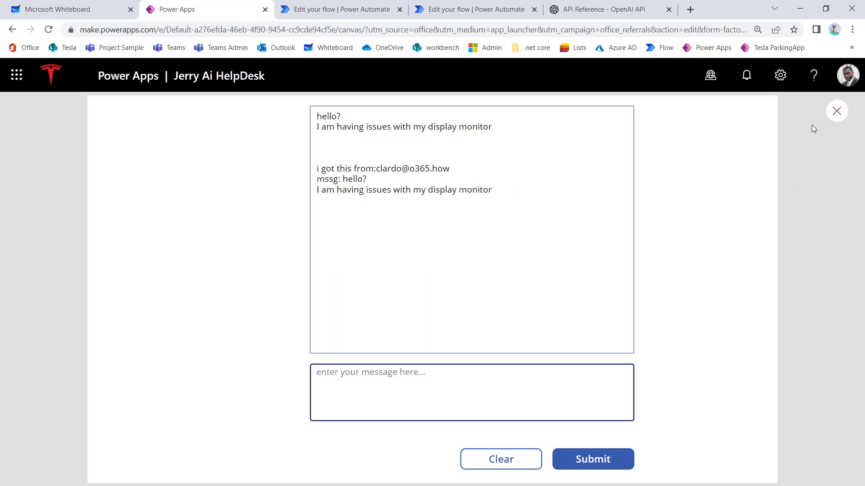
click(831, 118)
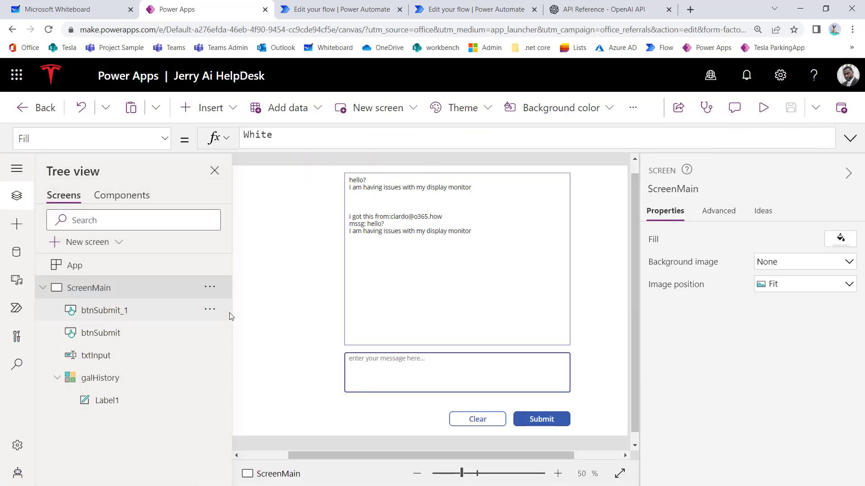
Refresh the GetAIResponse flow used in the app.
click(16, 308)
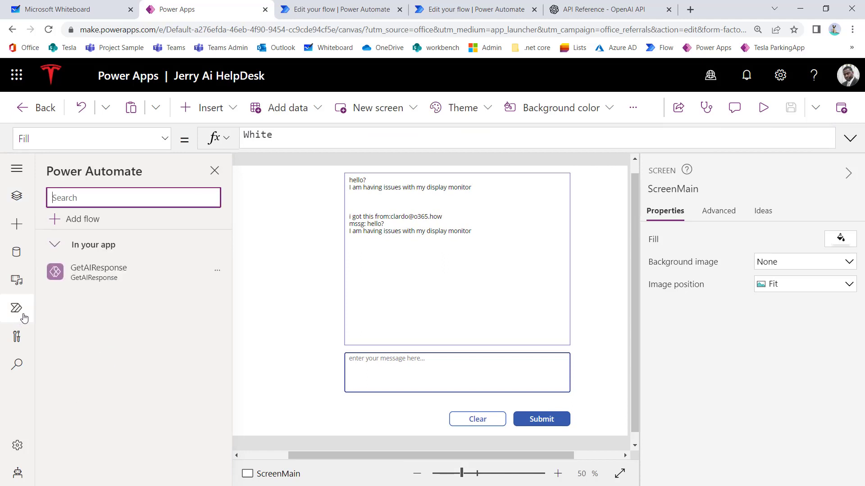
click(217, 270)
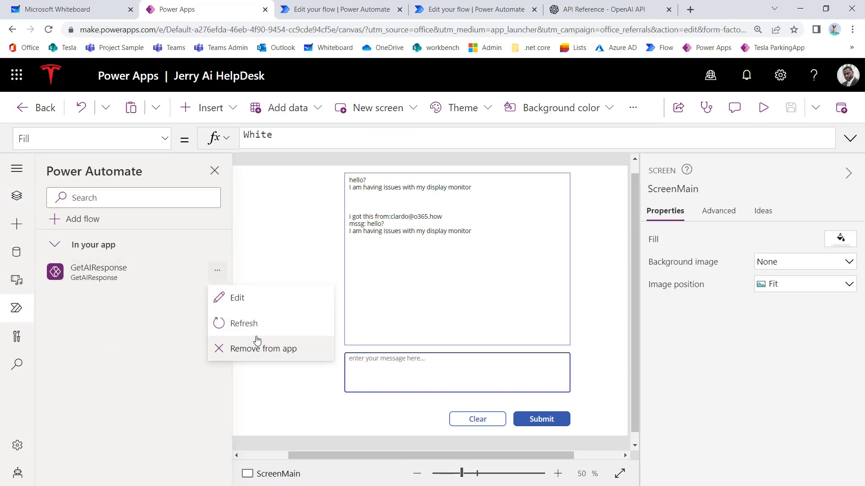
click(246, 323)
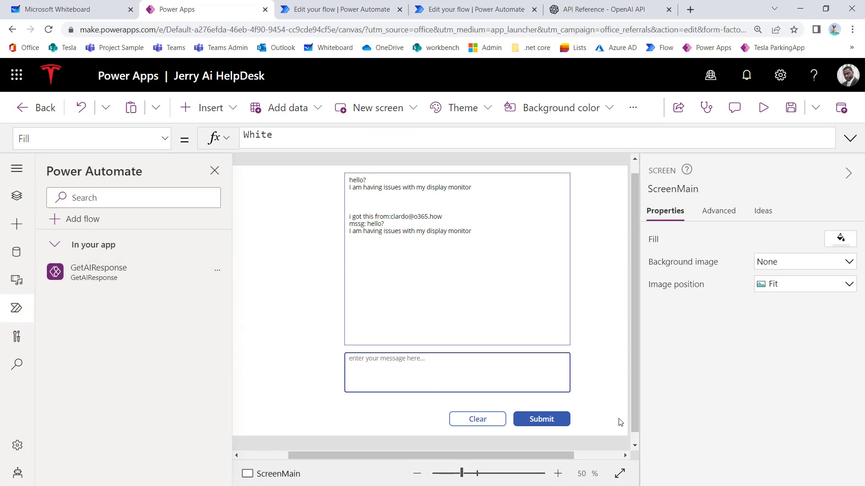
Preview the app again and submit the message "hello, i am having issues with my mouse".
click(764, 108)
click(409, 384)
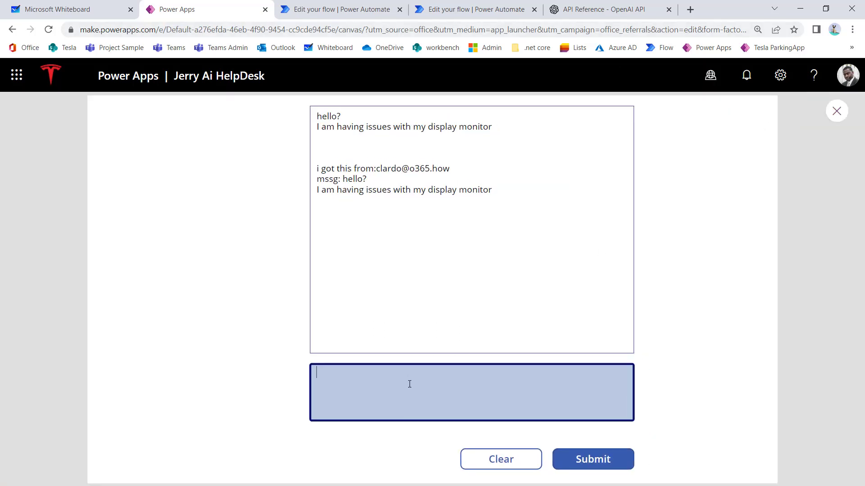
text(hello, i am having issues with my mouse)
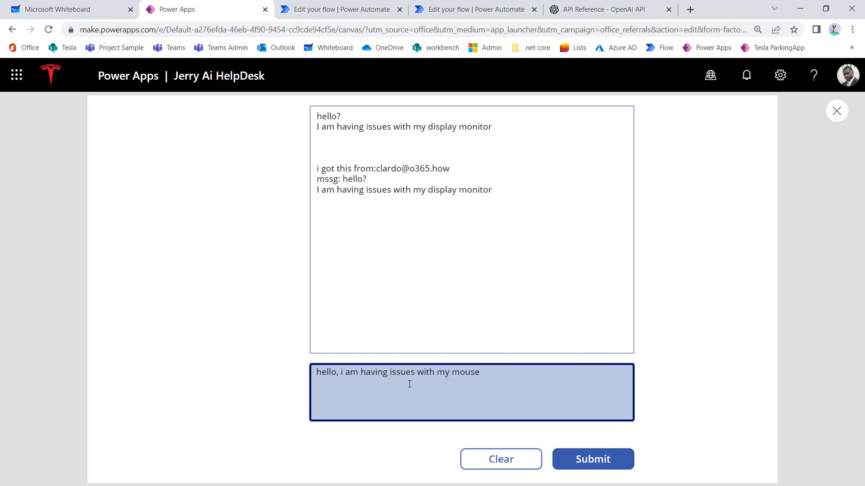
click(584, 461)
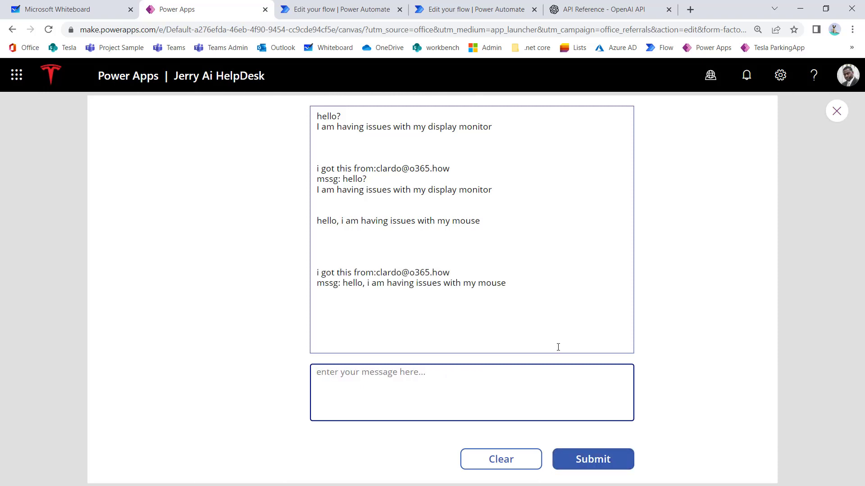
Switch to the GetAIResponse flow in Power Automate, save it again, and collapse its HTTP action.
click(432, 12)
click(347, 13)
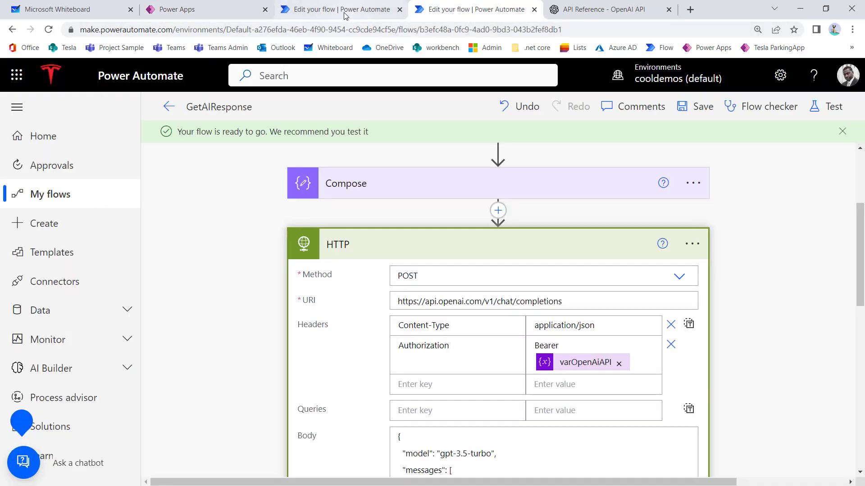
click(450, 13)
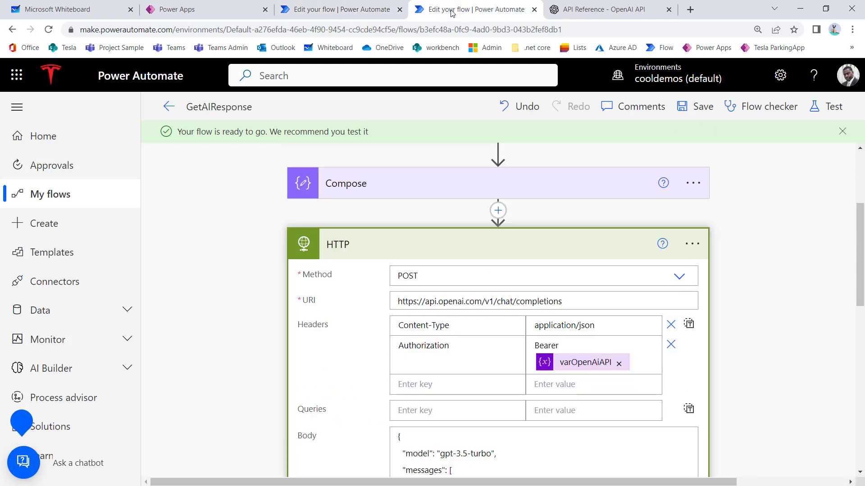
click(704, 111)
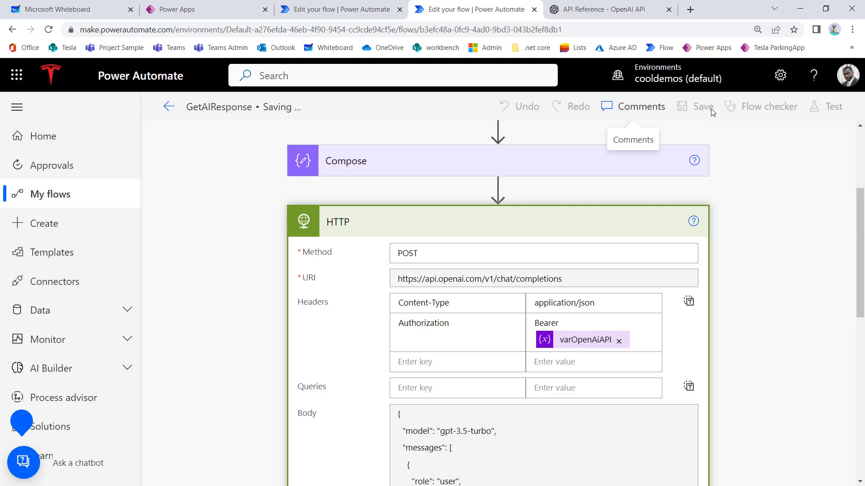
click(559, 249)
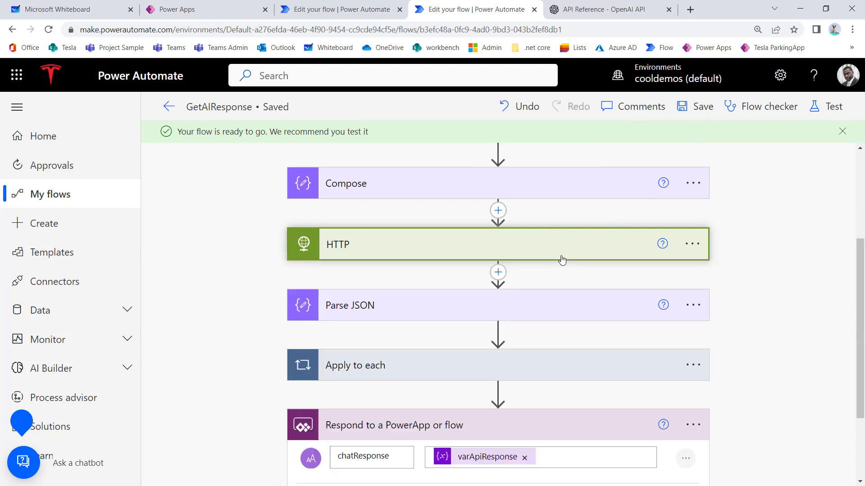
scroll(558, 257, down, 3)
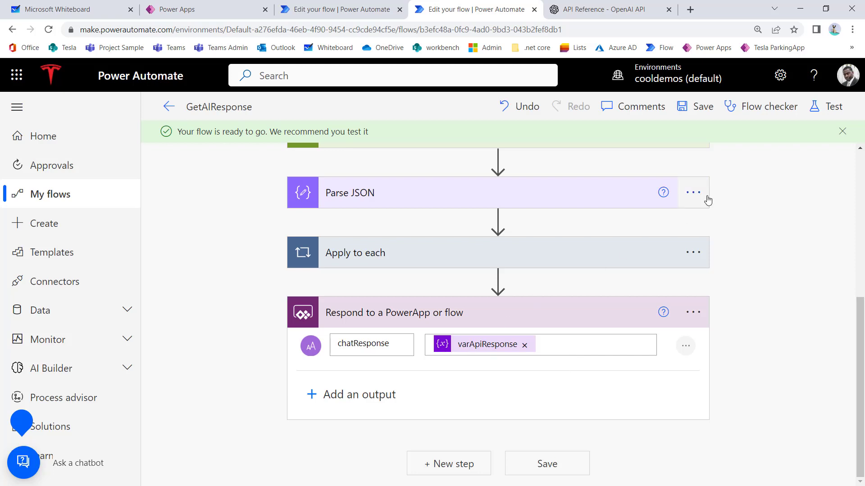
Switch to the Jerry Ai HelpDesk app in Power Apps, exit the preview, and clear the chat history.
click(202, 15)
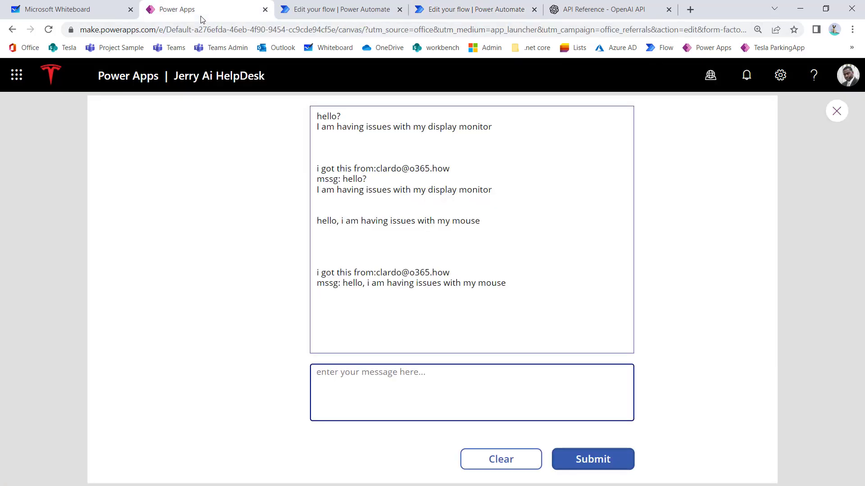
click(839, 118)
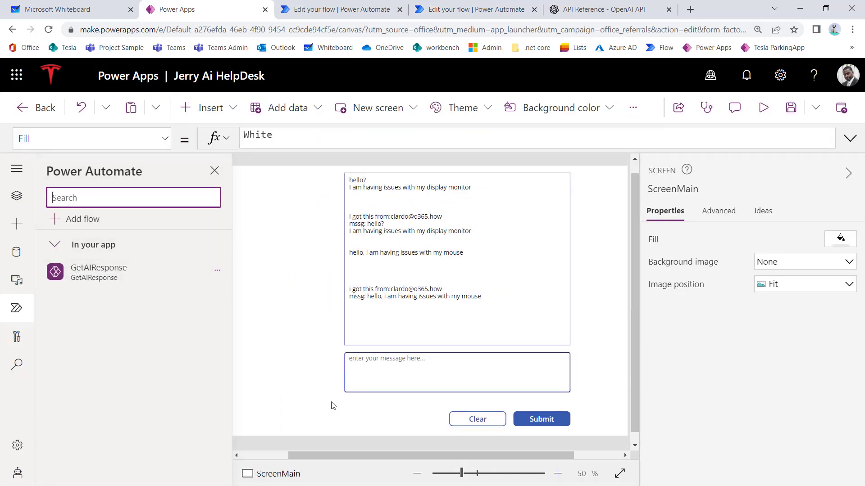
click(478, 419)
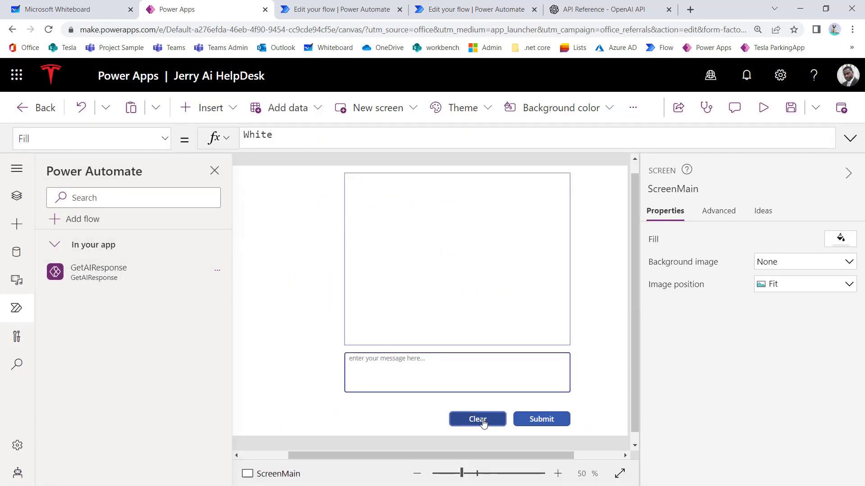
Preview the app again and submit the message "hey".
click(763, 107)
click(412, 379)
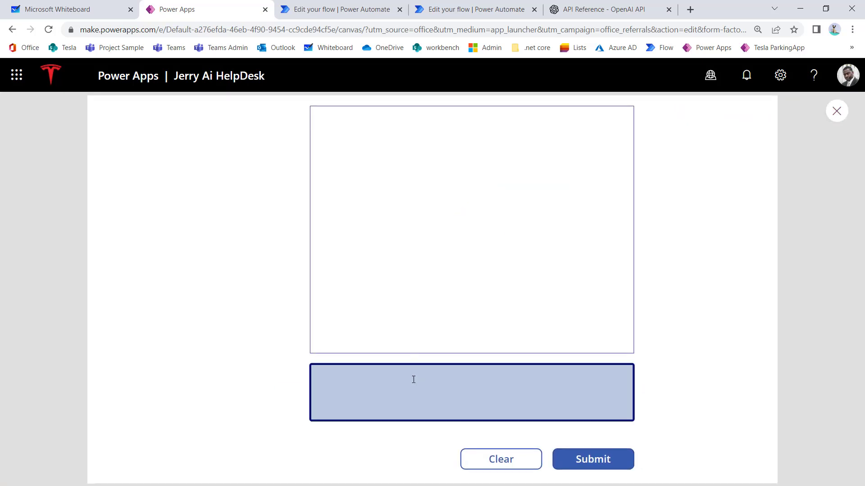
text(hey)
click(598, 463)
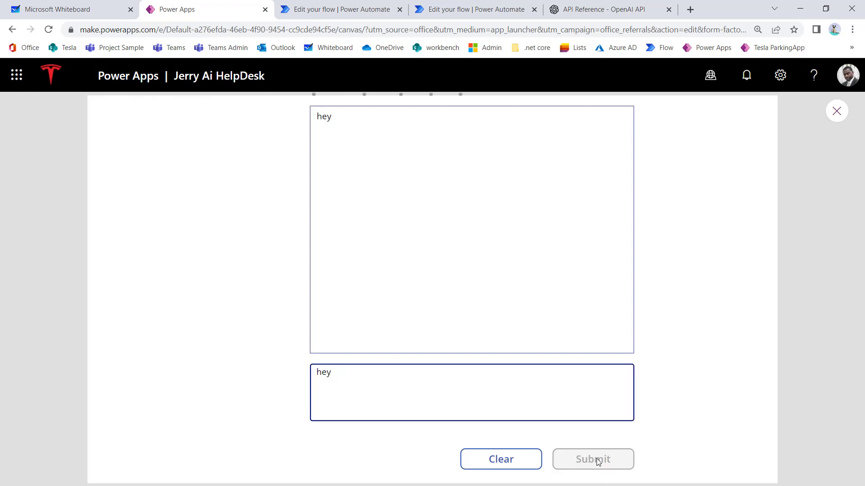
Submit the follow-up message "I am having issues with my mouse" in the chat.
click(505, 411)
text(I am )
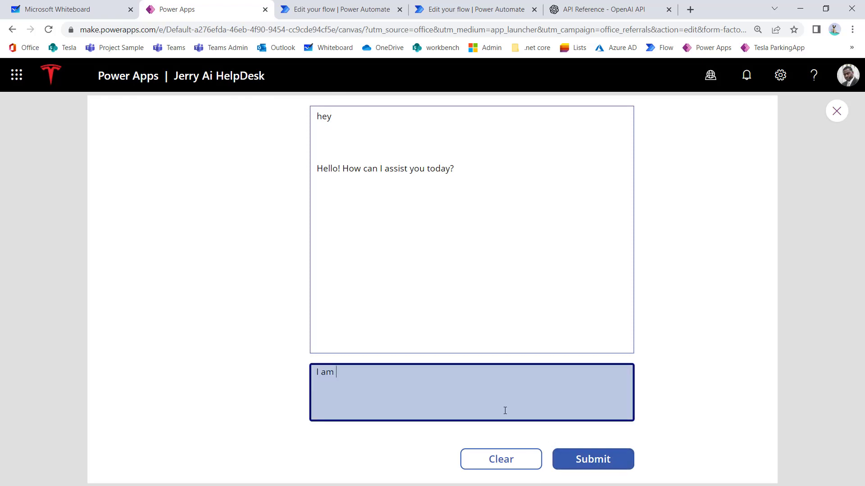
text(having issues with my mouse)
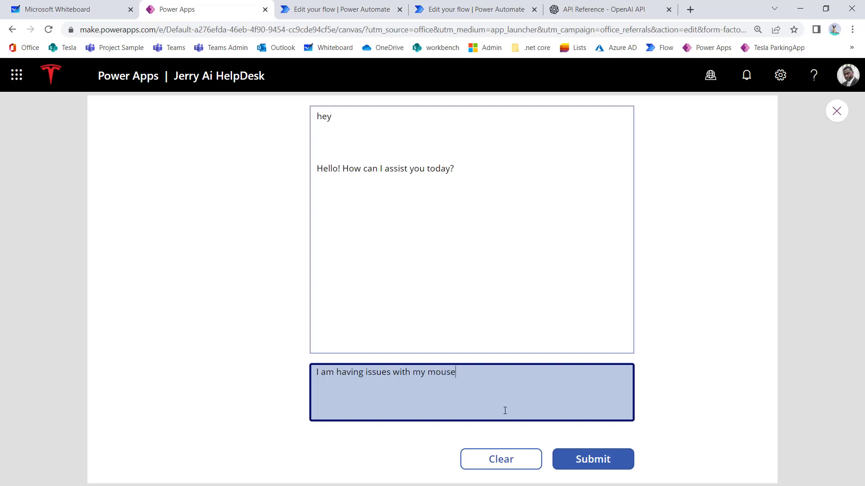
click(602, 465)
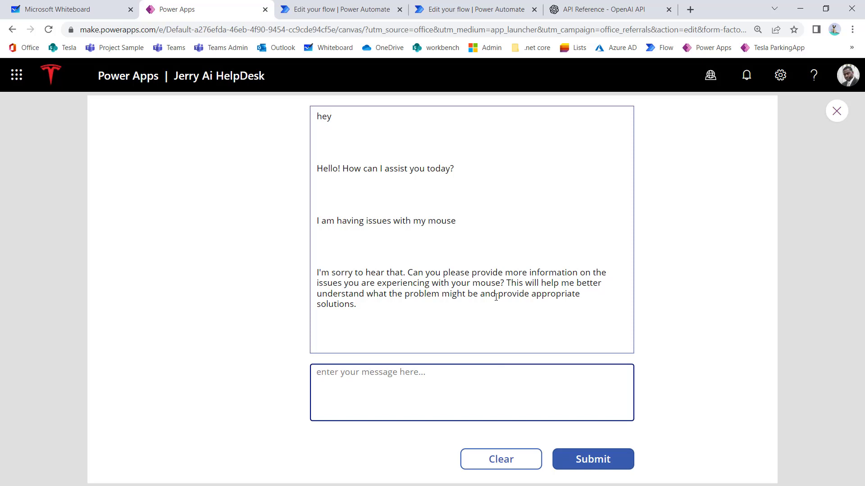
Submit the message "When I move the mouse, it does not move the cursor", read the reply, and exit the preview.
click(480, 380)
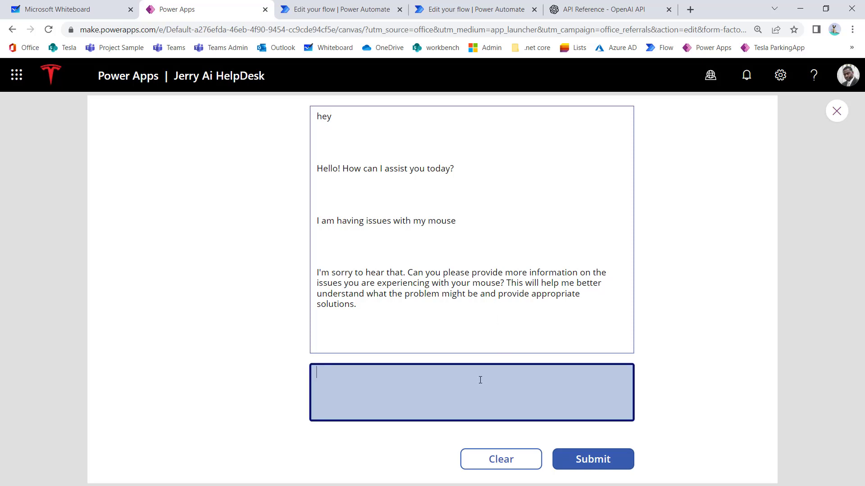
text(When I move the mouse, it does not )
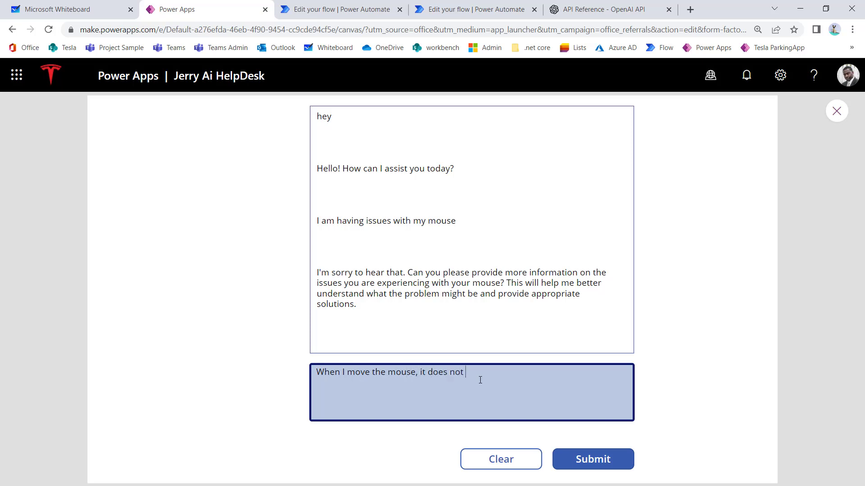
text(move the cursor)
click(580, 459)
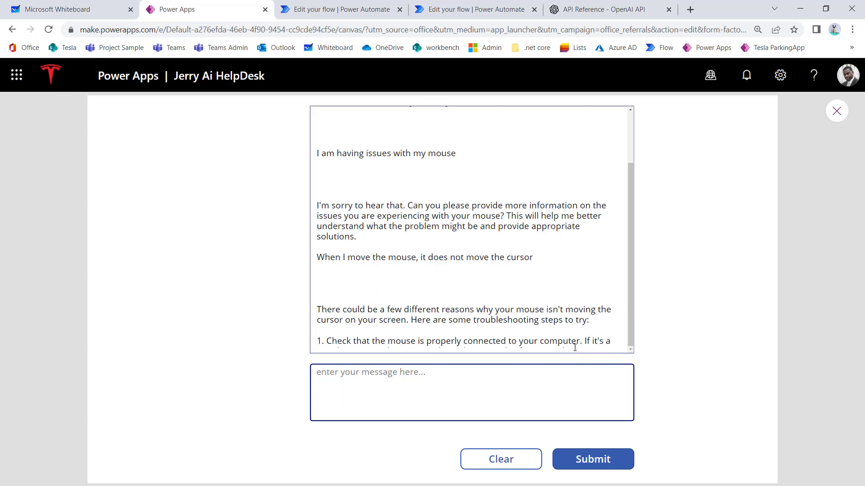
drag(564, 341, 592, 341)
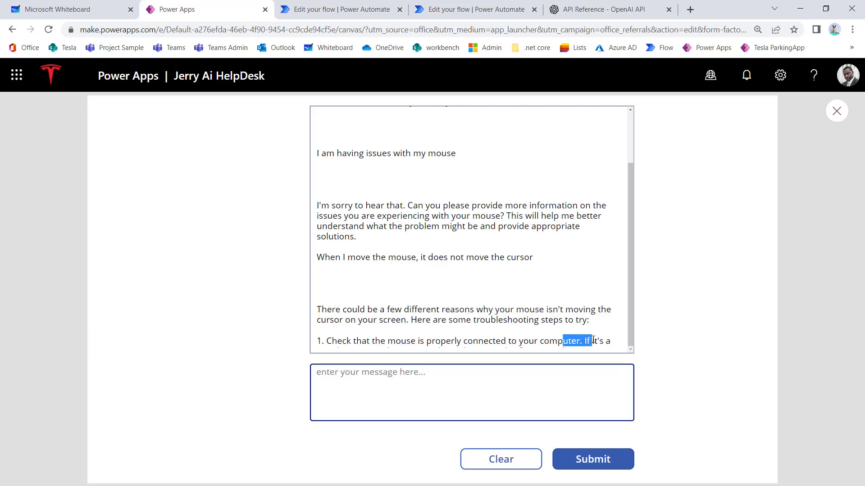
click(597, 340)
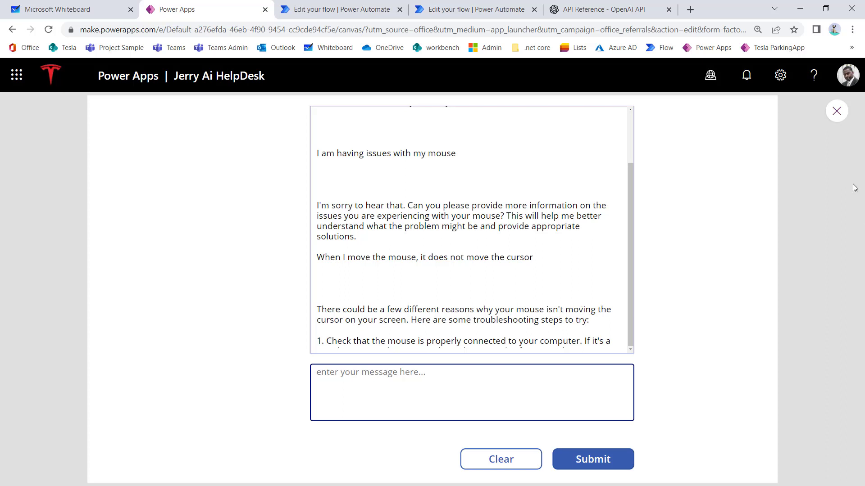
key(Escape)
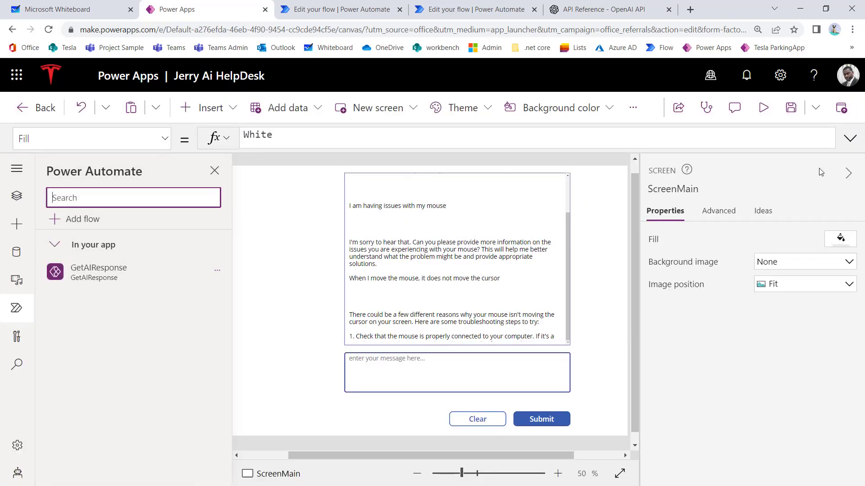